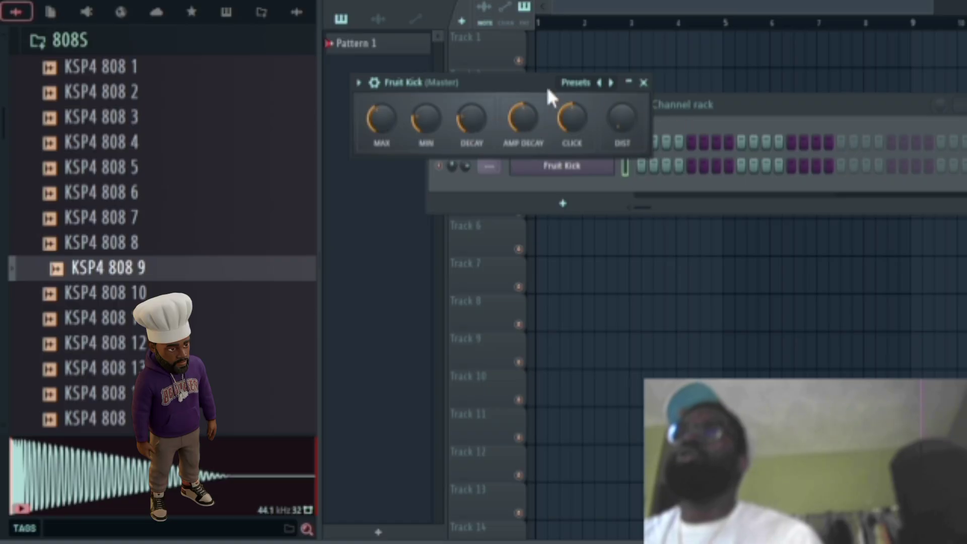
# - Load the #KS TRAP 808 1 preset into the Fruit Kick generator
pyautogui.moveTo(546, 84); pyautogui.dragTo(612, 227)
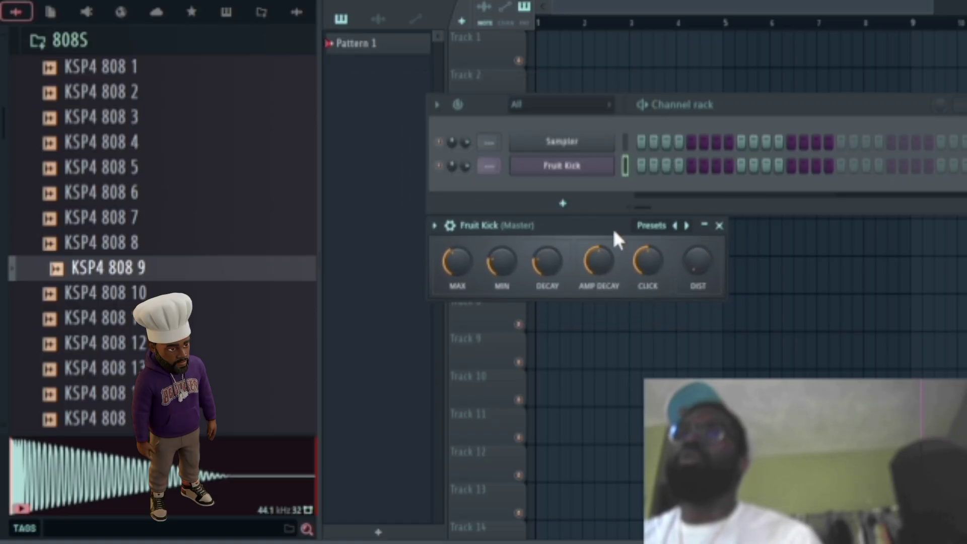
pyautogui.click(685, 225)
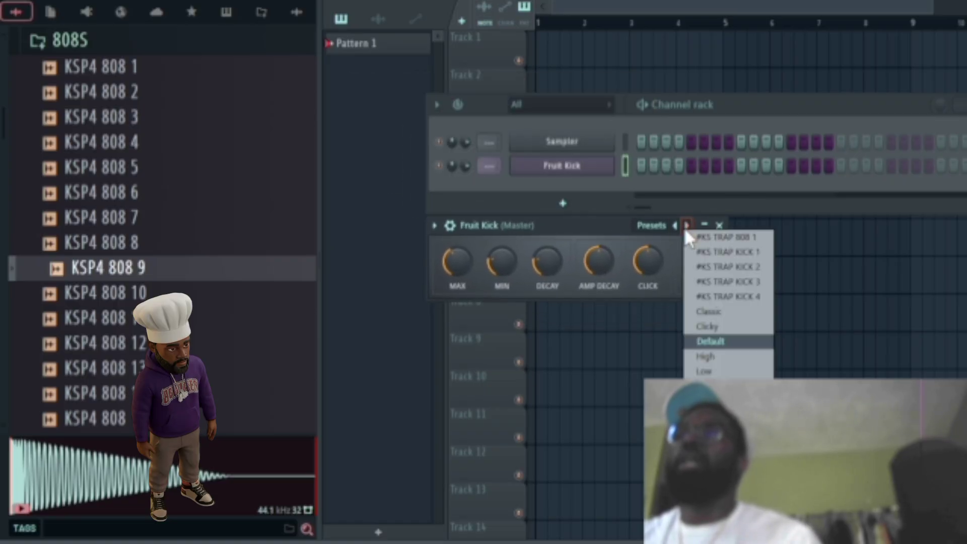
pyautogui.click(712, 239)
pyautogui.click(612, 126)
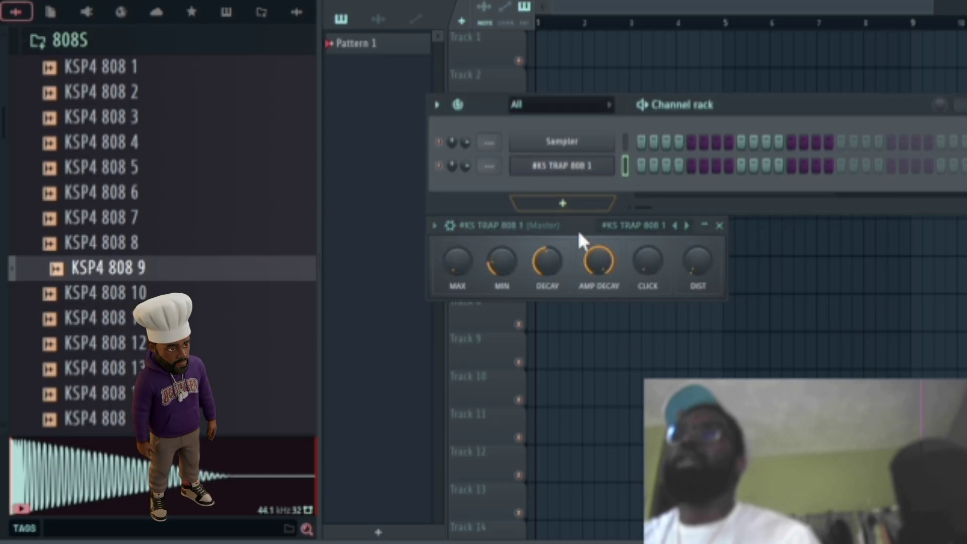
# - Place one note at the start of the 808's piano roll, extend it to a full bar and lower it to C2
pyautogui.rightClick(602, 167)
pyautogui.click(627, 160)
pyautogui.click(396, 206)
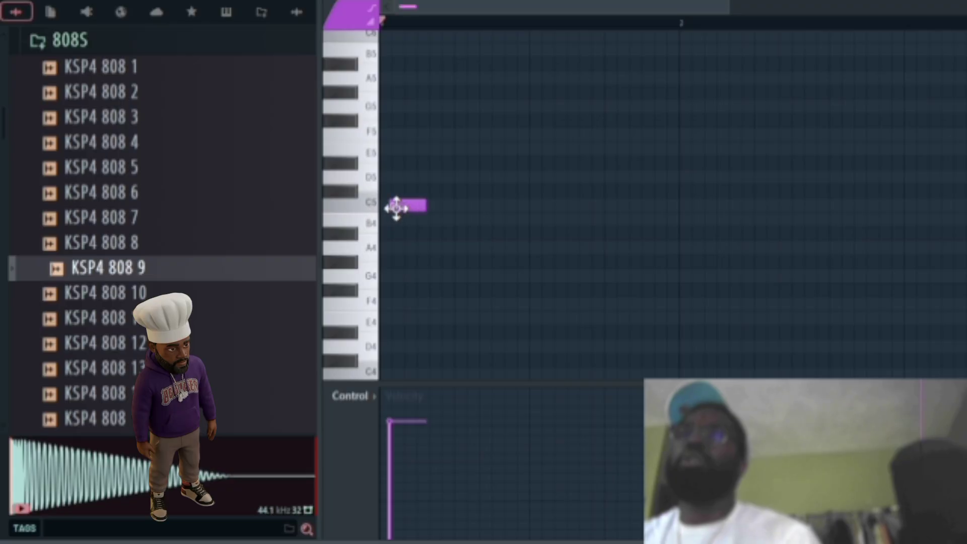
pyautogui.moveTo(396, 207); pyautogui.dragTo(386, 206)
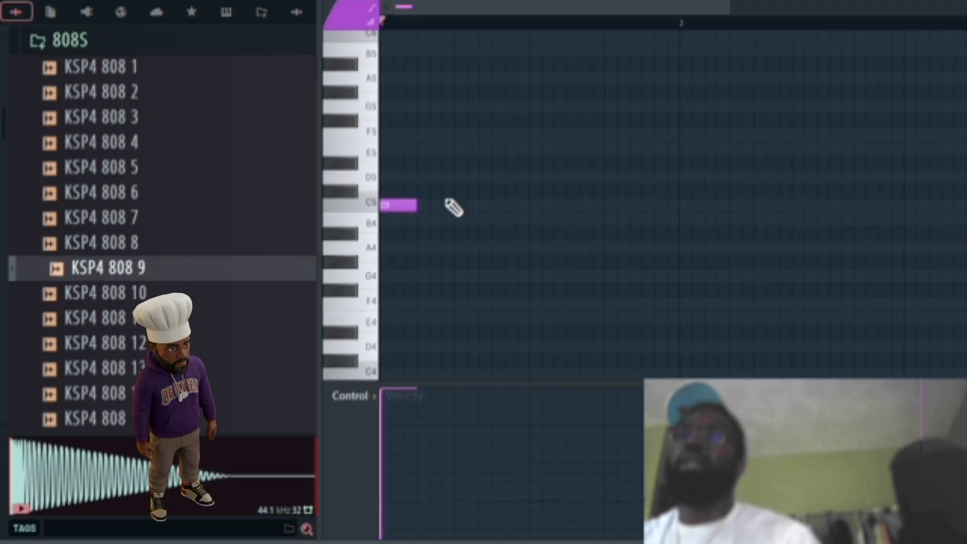
pyautogui.hotkey('ctrl', 'a')
pyautogui.hotkey('ctrl', 'l')
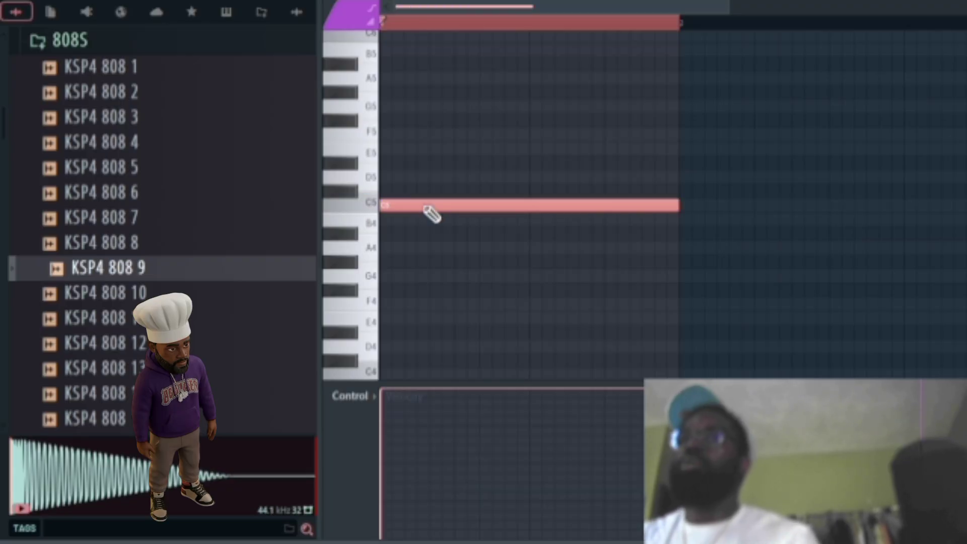
pyautogui.hotkey('ctrl', 'Down')
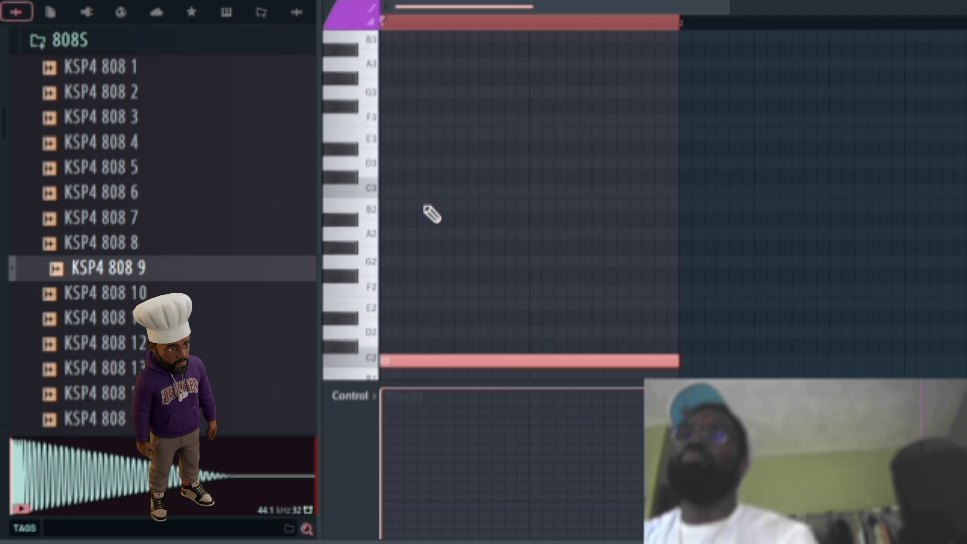
# - Play back the C2 note to audition the 808, and leave the piano roll for the channel rack
pyautogui.press('space')
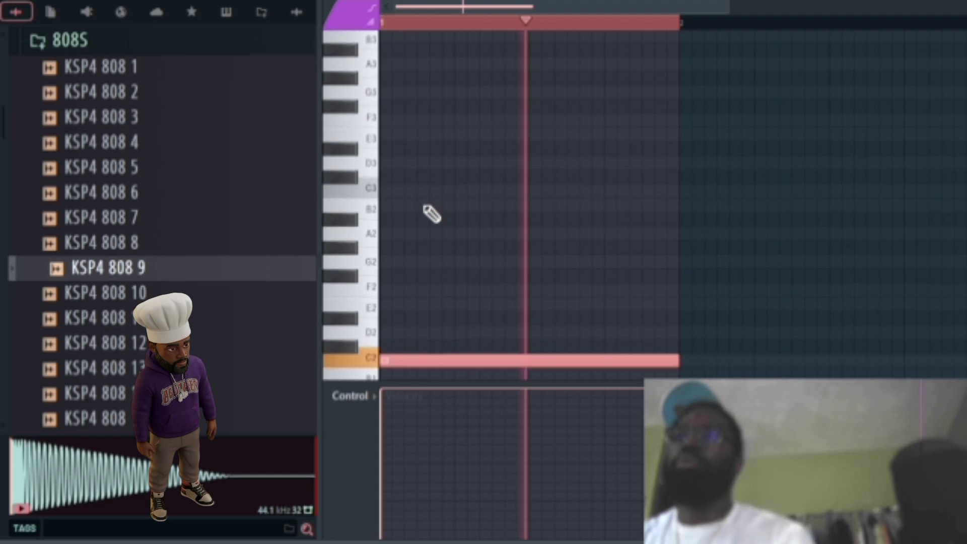
pyautogui.press('space')
pyautogui.press('F7')
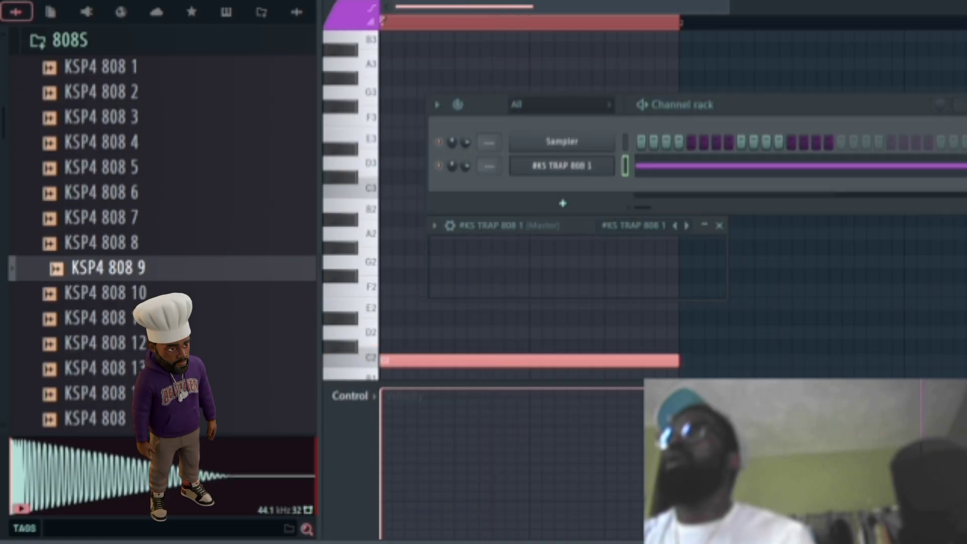
pyautogui.press('F5')
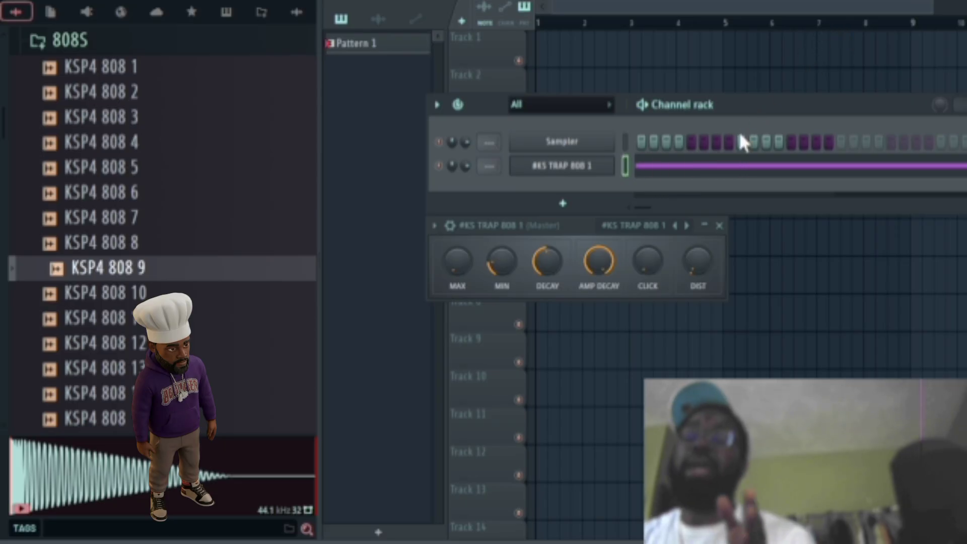
# - Open Edison on the master track and record the 808 pattern's playback into it
pyautogui.hotkey('shift', 'e')
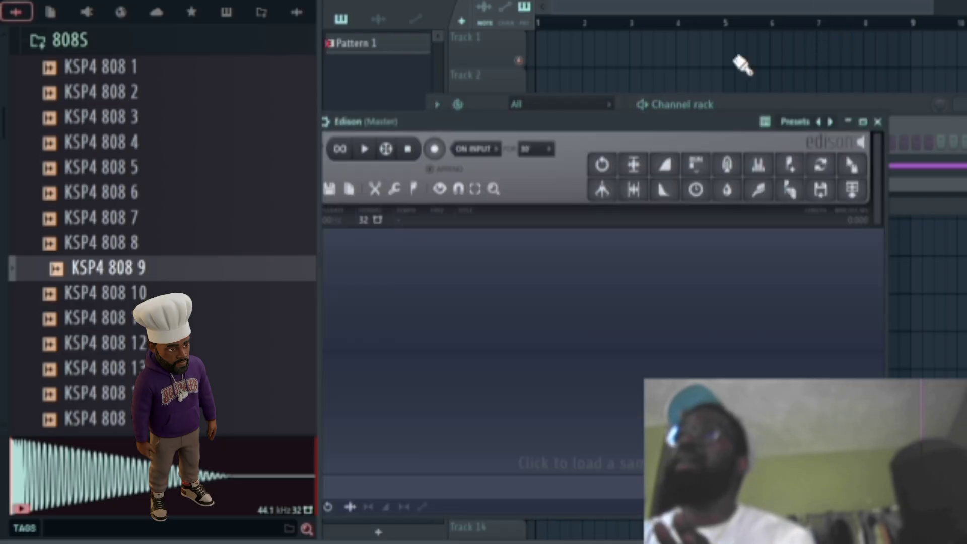
pyautogui.moveTo(553, 130); pyautogui.dragTo(628, 245)
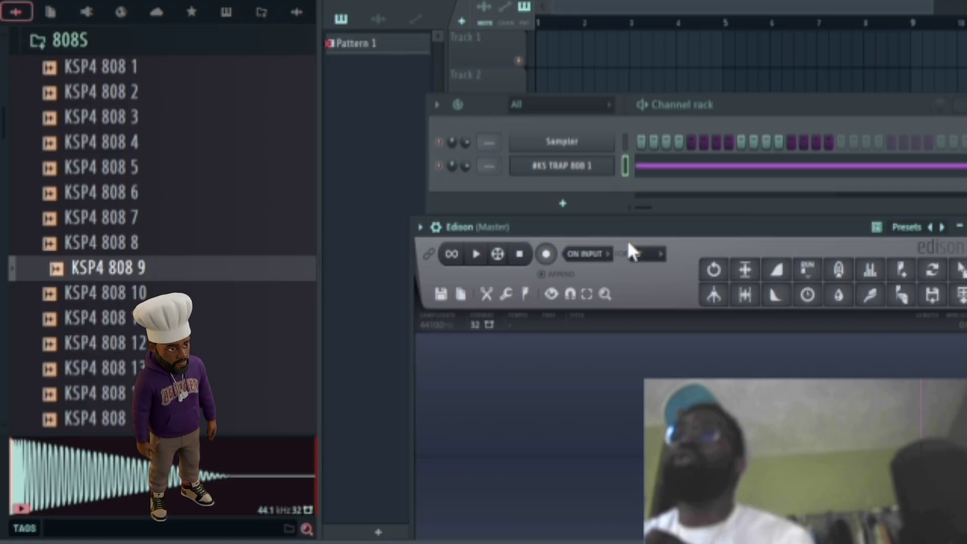
pyautogui.click(546, 255)
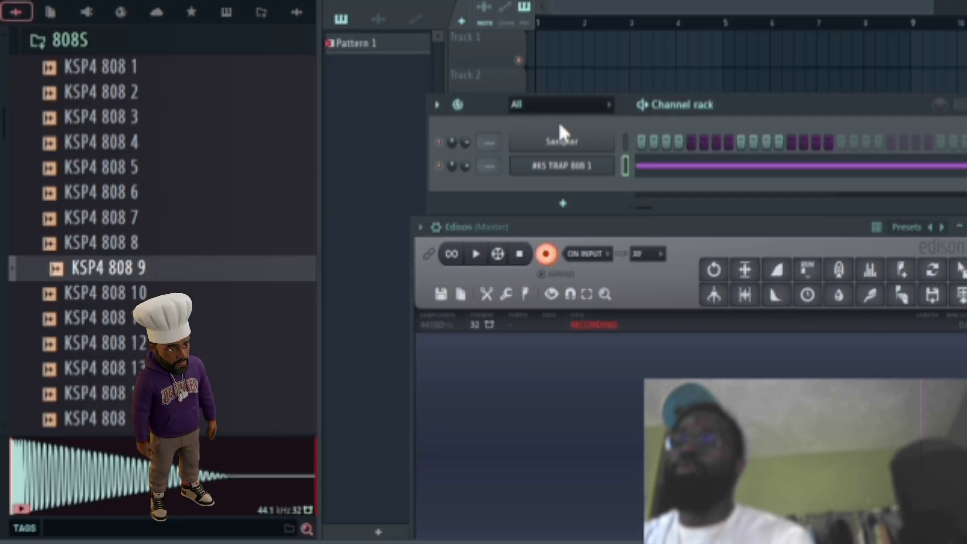
pyautogui.press('space')
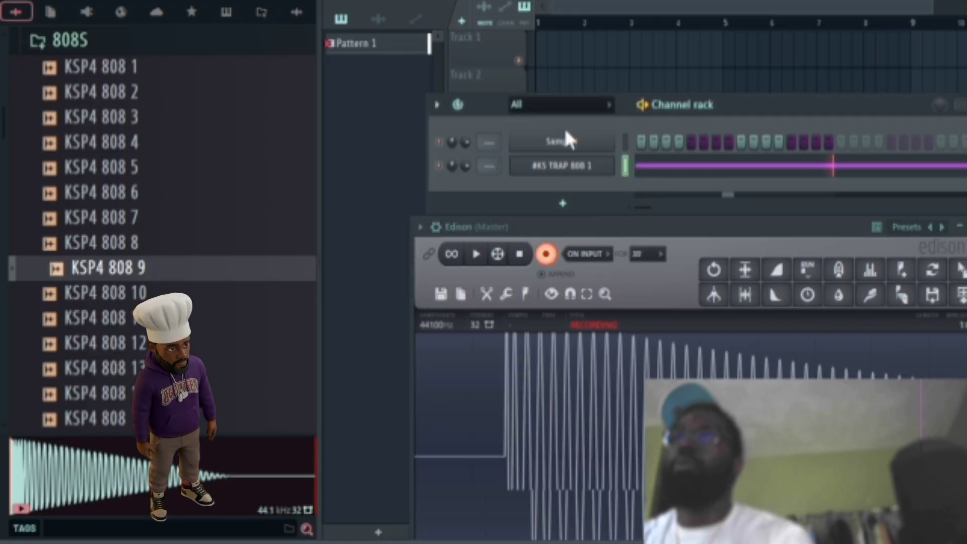
pyautogui.click(519, 253)
# - Select the recorded 808 in Edison from its first transient at 0:155 to the end of its decay at about 2:741
pyautogui.moveTo(552, 236); pyautogui.dragTo(607, 142)
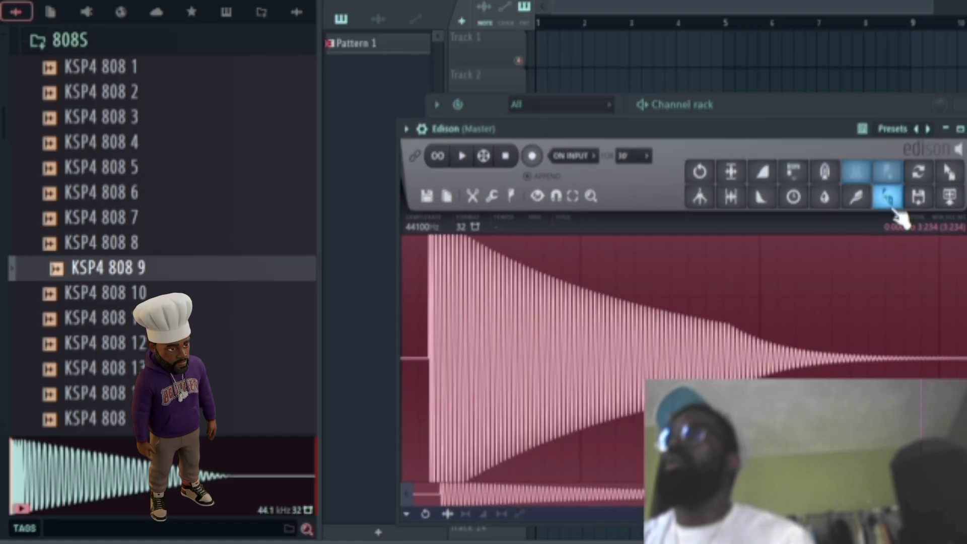
pyautogui.scroll(8, 415, 363)
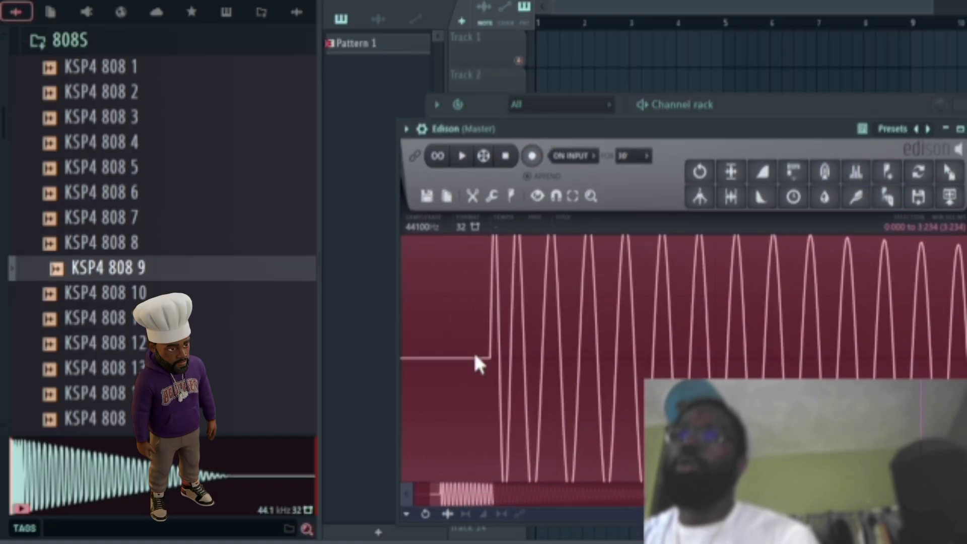
pyautogui.click(487, 358)
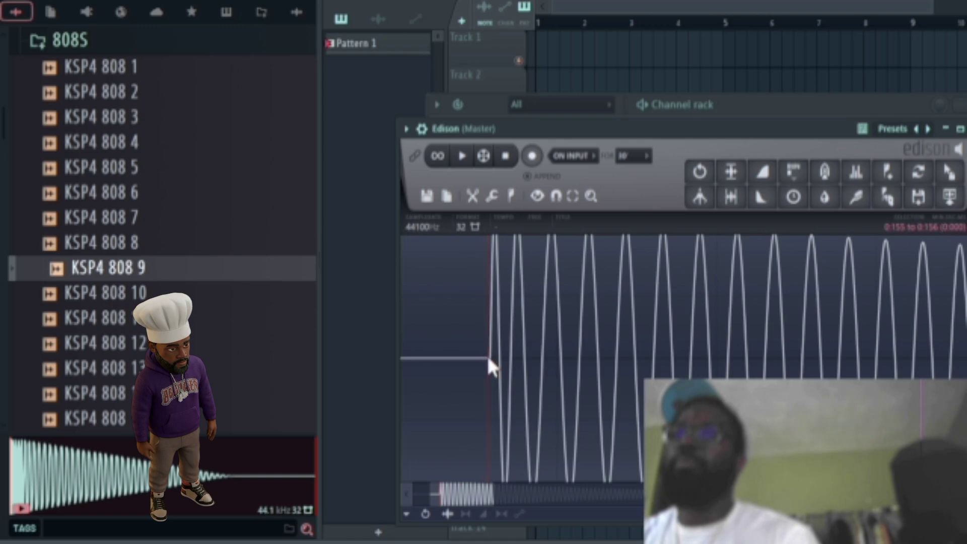
pyautogui.moveTo(486, 355); pyautogui.dragTo(907, 355)
pyautogui.scroll(-3, 855, 375)
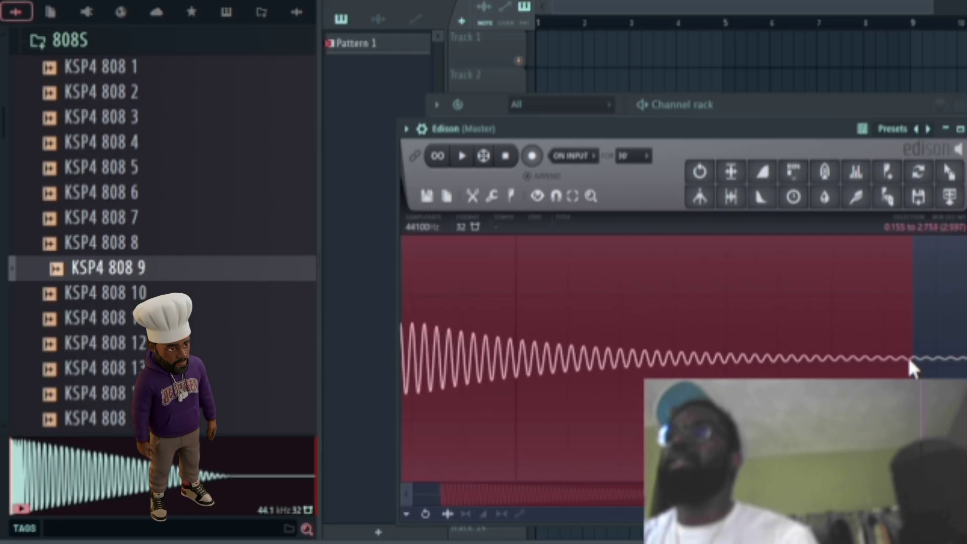
# - Send the selected 808 audio from Edison to the playlist on Track 1 at bar 1 and check its start
pyautogui.moveTo(949, 199); pyautogui.dragTo(579, 42)
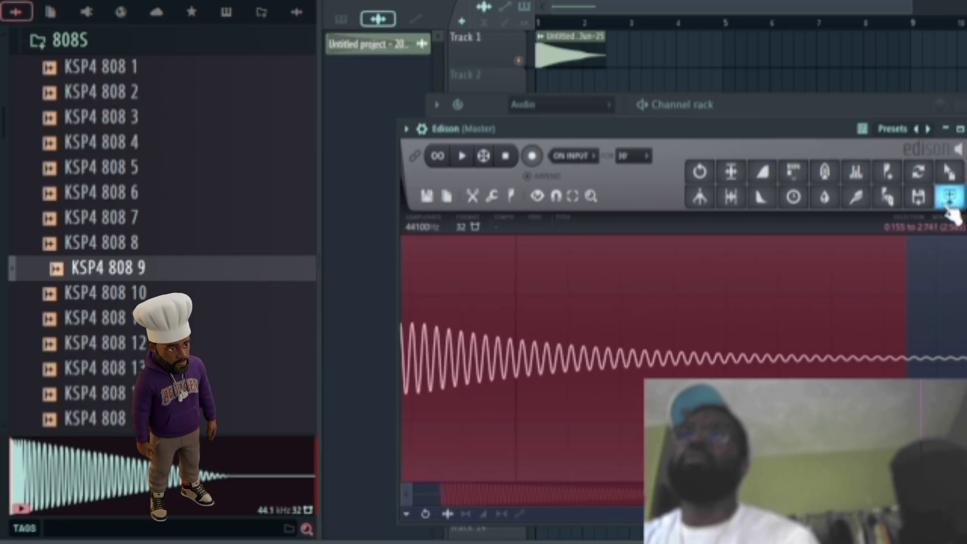
pyautogui.scroll(4, 568, 5)
pyautogui.click(570, 4)
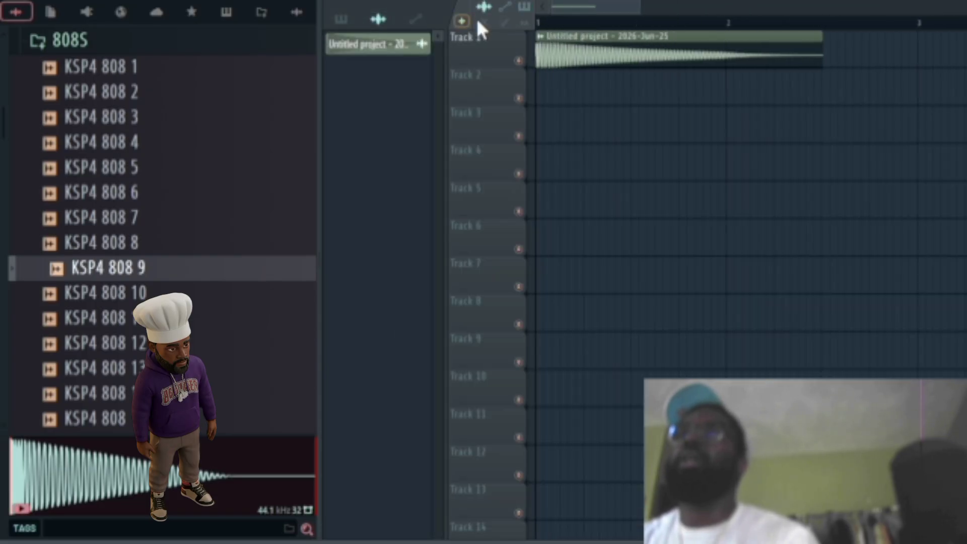
pyautogui.scroll(4, 544, 24)
pyautogui.moveTo(553, 8); pyautogui.dragTo(533, 11)
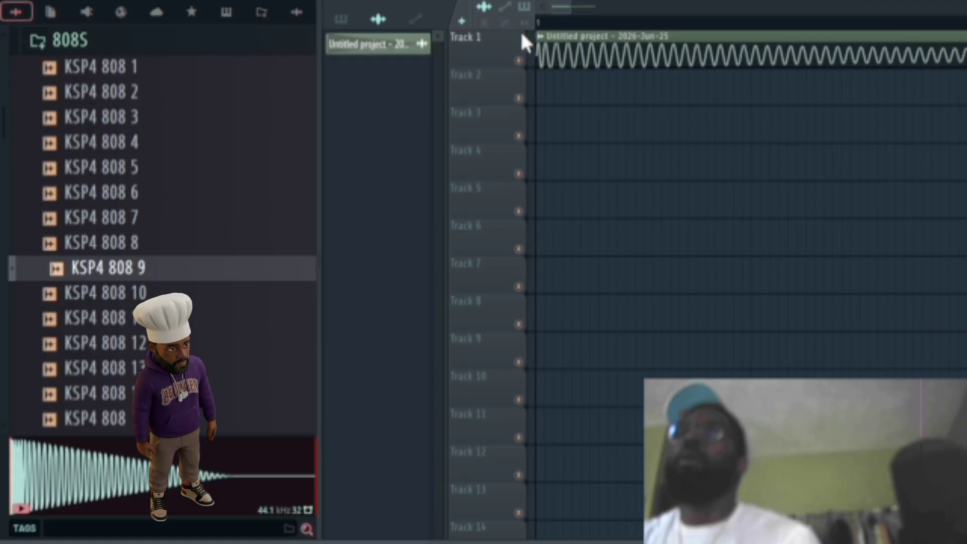
# - Fit the Track 1 audio clip to the project tempo of 140 BPM
pyautogui.click(541, 37)
pyautogui.click(669, 152)
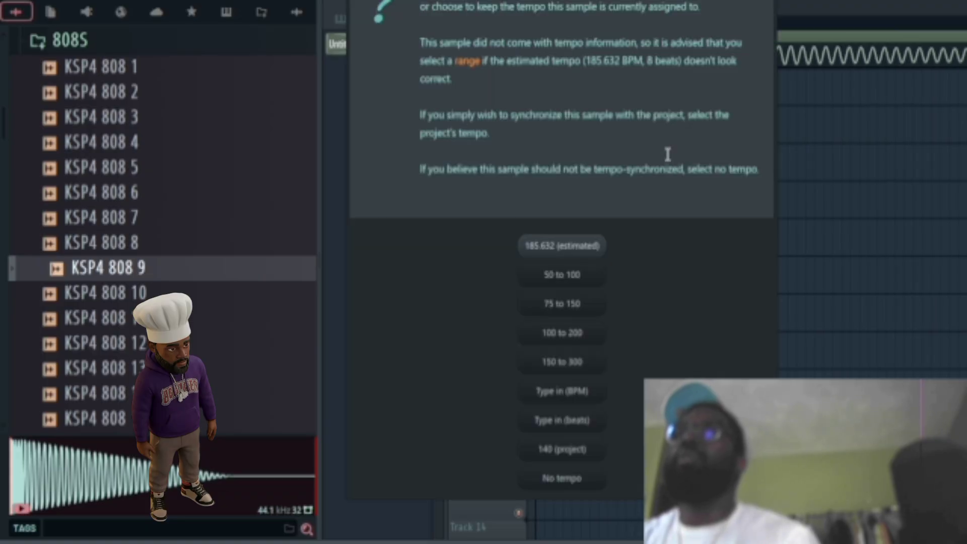
pyautogui.click(574, 447)
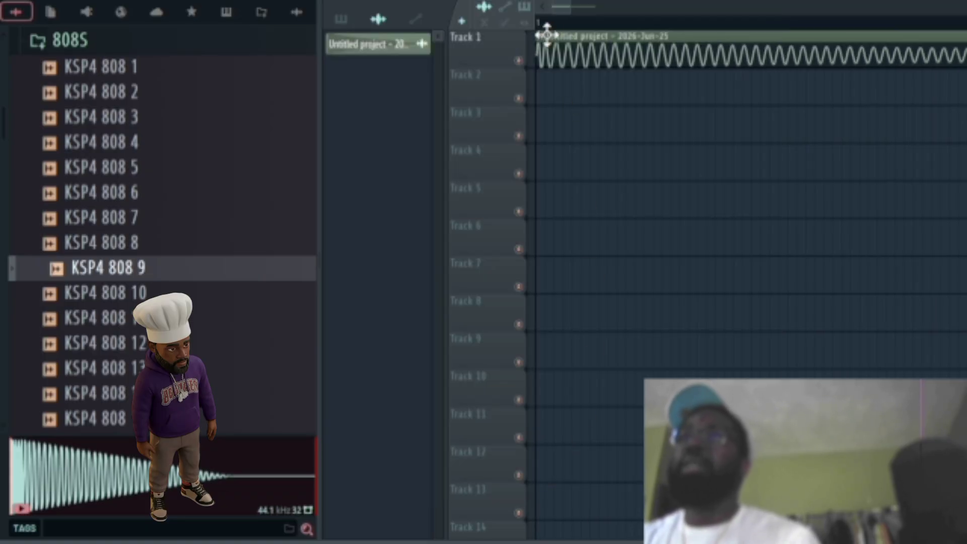
# - Review the audio clip's channel settings, including both pages of precomputed effects
pyautogui.scroll(-5, 549, 22)
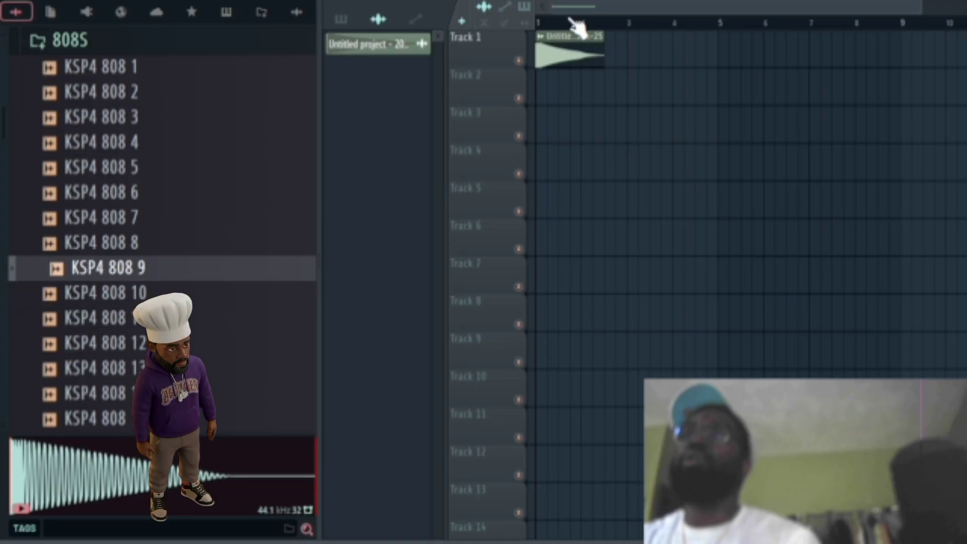
pyautogui.scroll(4, 587, 20)
pyautogui.doubleClick(630, 47)
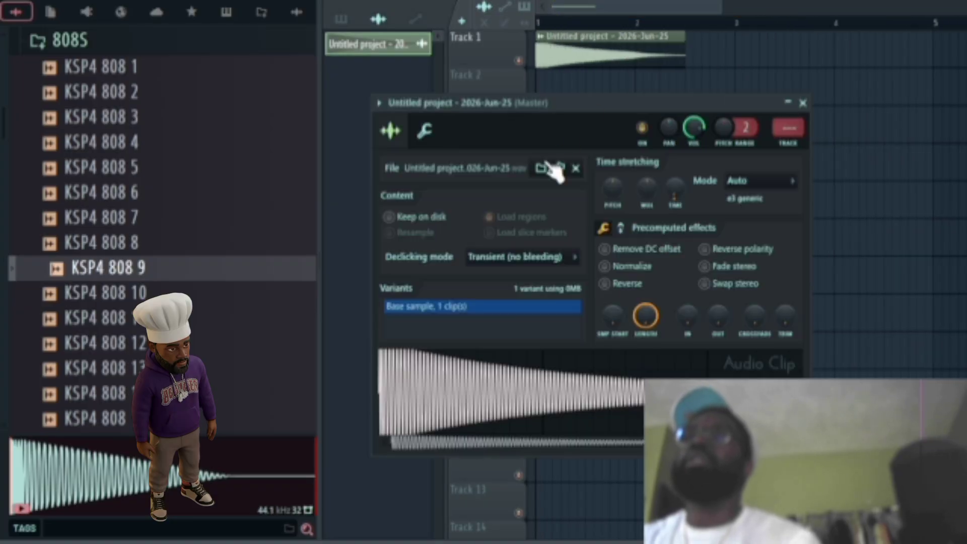
pyautogui.click(424, 131)
pyautogui.click(391, 133)
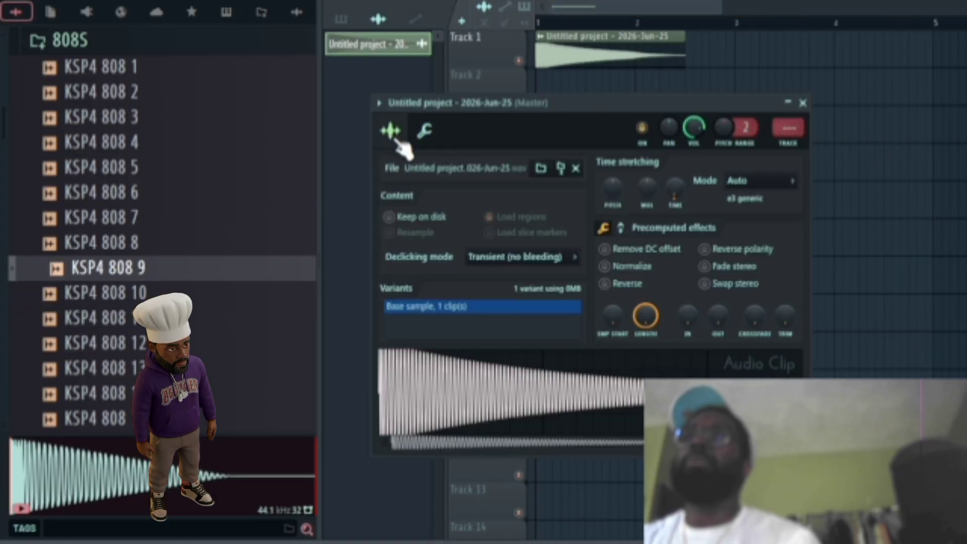
pyautogui.click(604, 266)
pyautogui.click(622, 230)
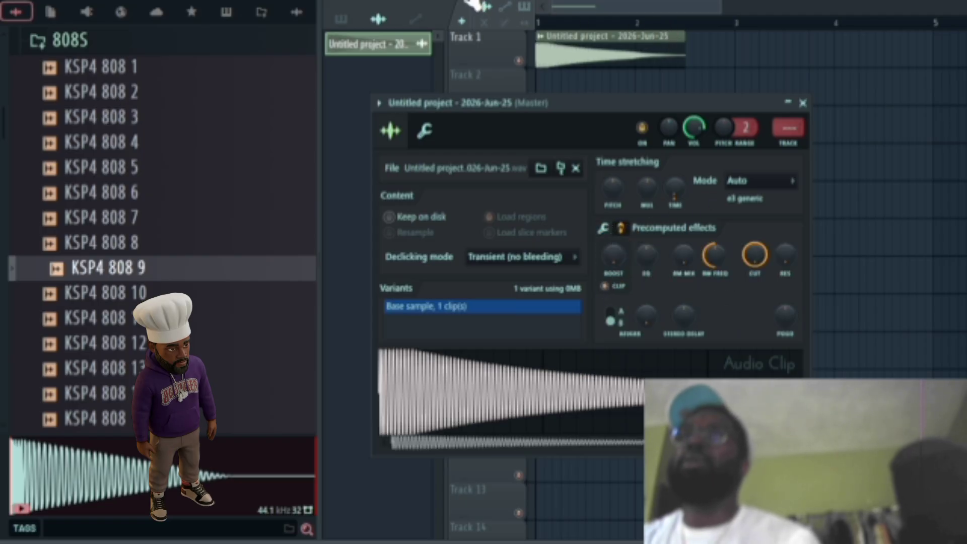
pyautogui.press('Escape')
# - Slice the Track 1 clip at bar 2 and delete the tail after the cut
pyautogui.scroll(5, 647, 24)
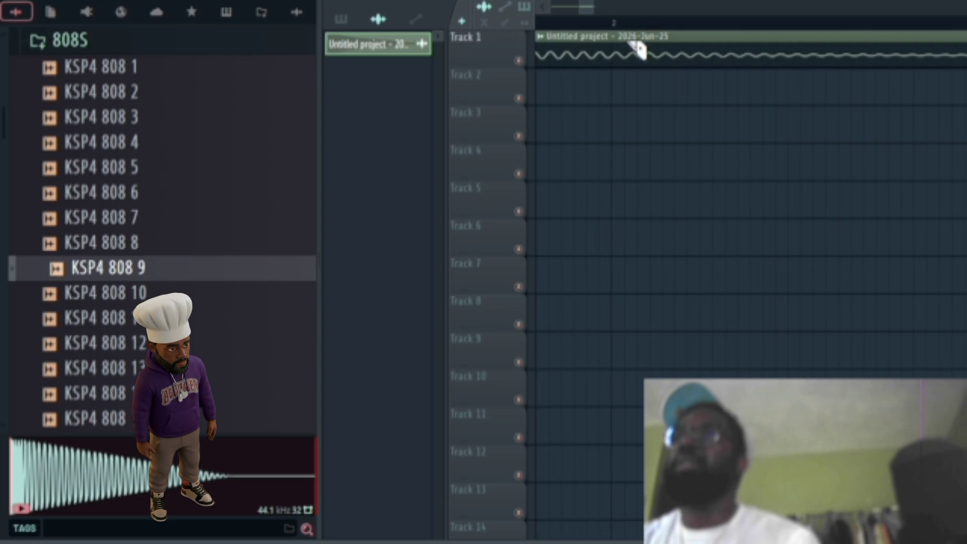
pyautogui.click(614, 55)
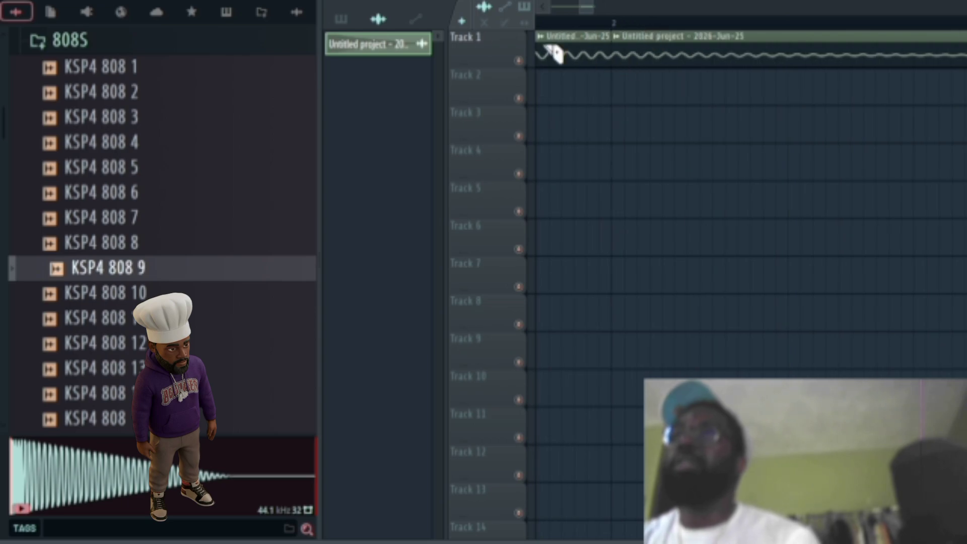
pyautogui.rightClick(674, 49)
pyautogui.scroll(-5, 572, 32)
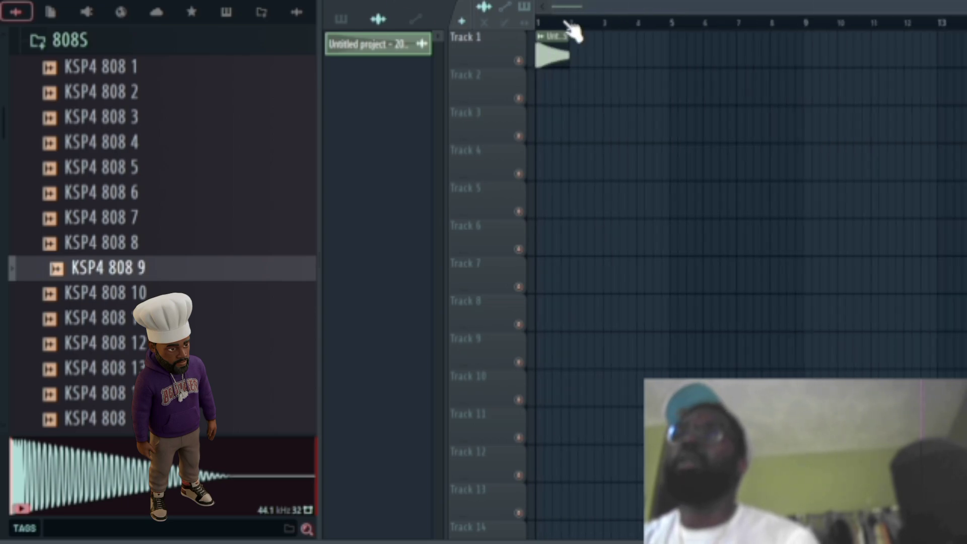
# - Consolidate the trimmed one-bar 808 clip on Track 1 into a new audio clip and close Edison
pyautogui.scroll(5, 549, 12)
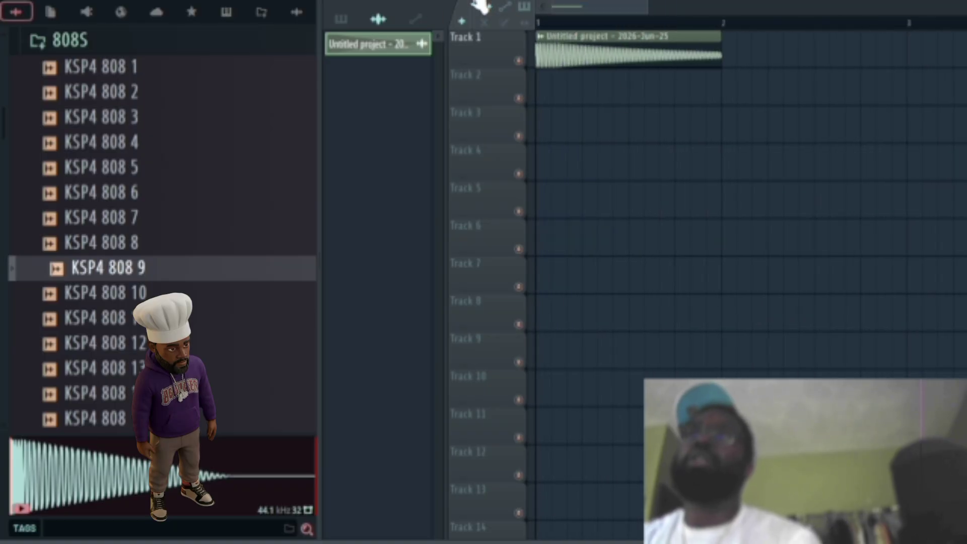
pyautogui.keyDown('ctrl'); pyautogui.click(604, 64); pyautogui.keyUp('ctrl')
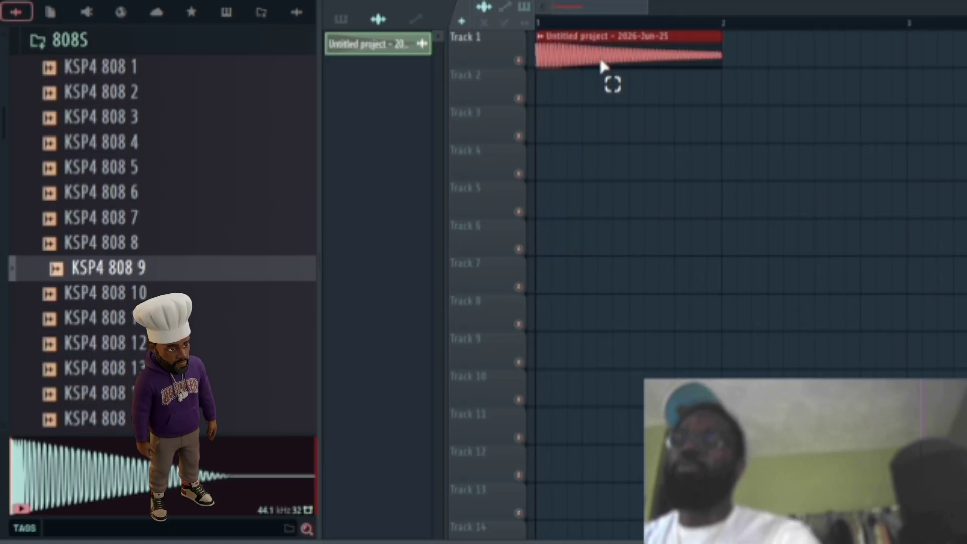
pyautogui.hotkey('ctrl', 'alt', 'c')
pyautogui.press('Return')
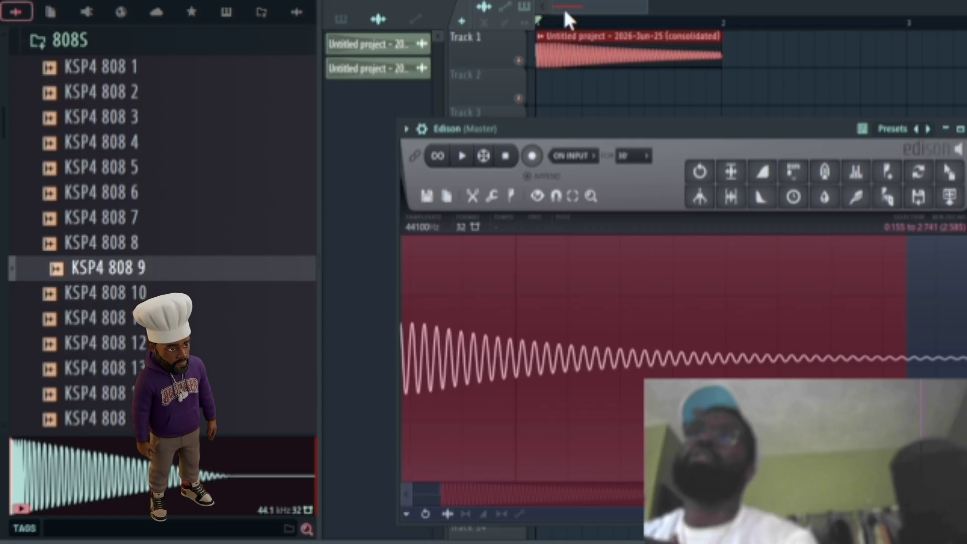
pyautogui.press('Escape')
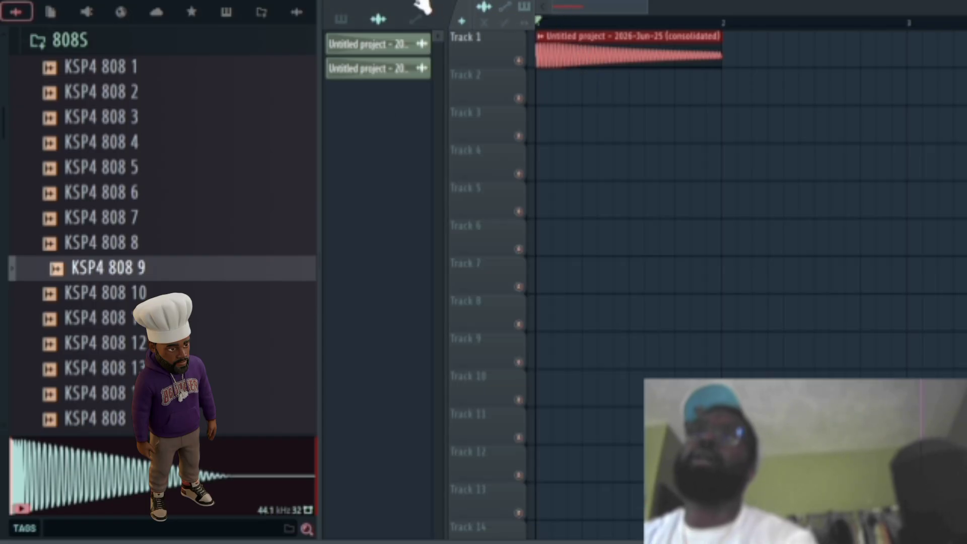
# - Set the consolidated 808 clip on Track 1 to cut itself and enable Normalize in its channel settings
pyautogui.doubleClick(555, 46)
pyautogui.click(445, 153)
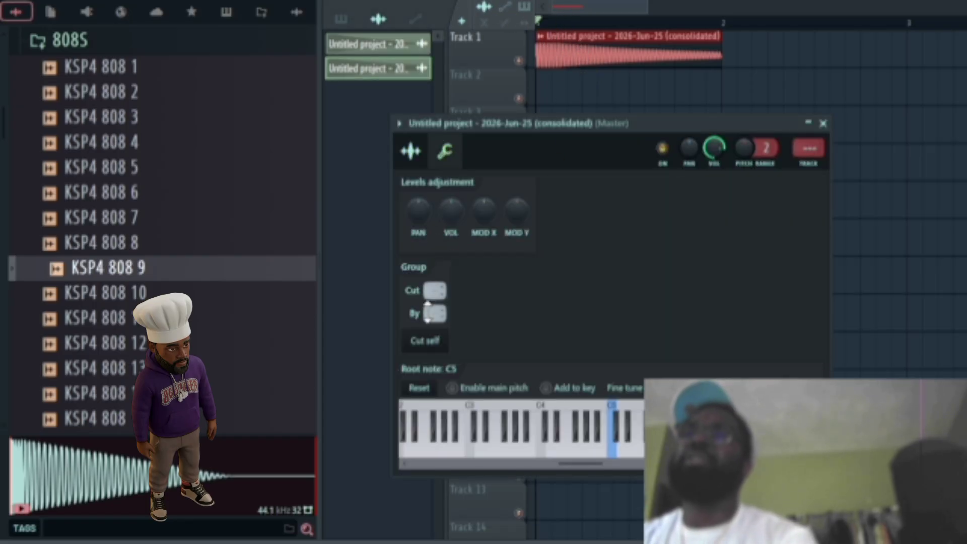
pyautogui.click(411, 151)
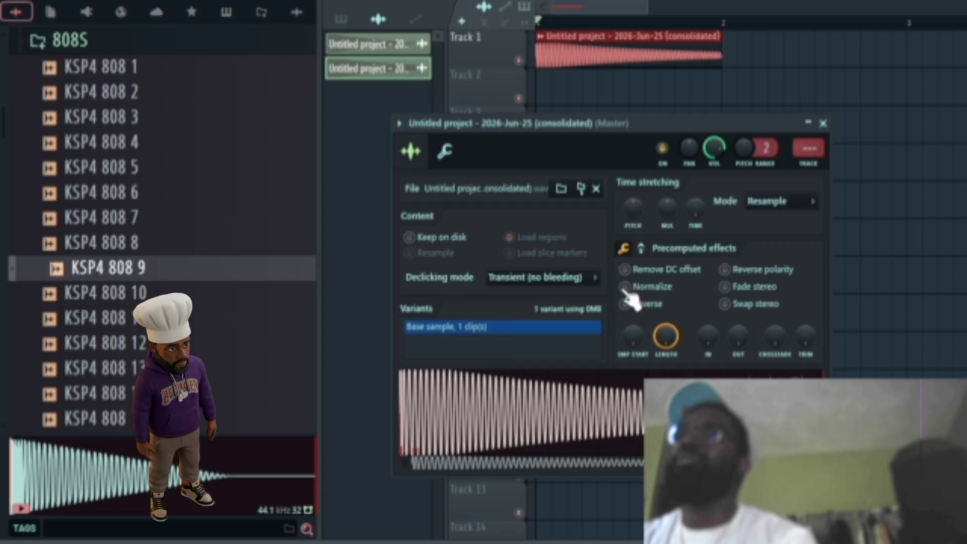
pyautogui.click(641, 248)
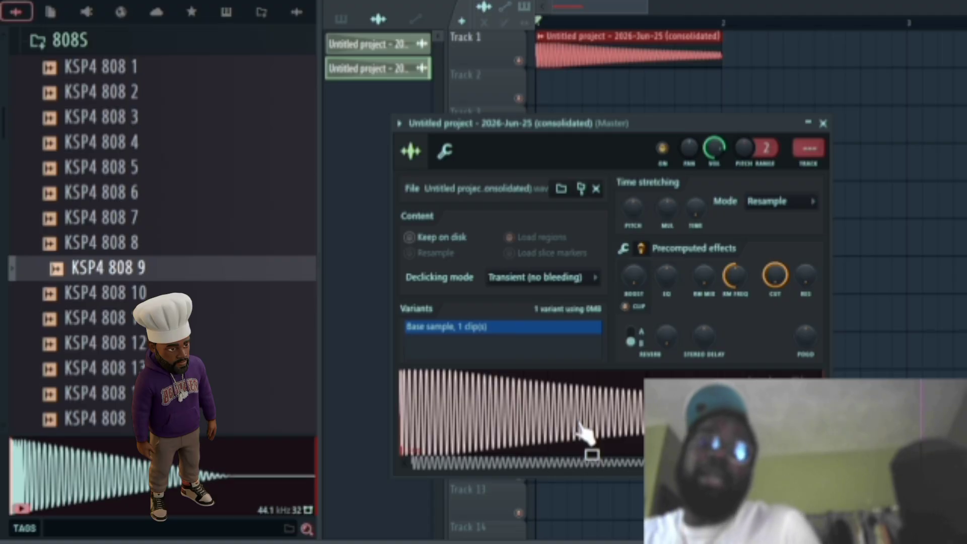
pyautogui.click(442, 540)
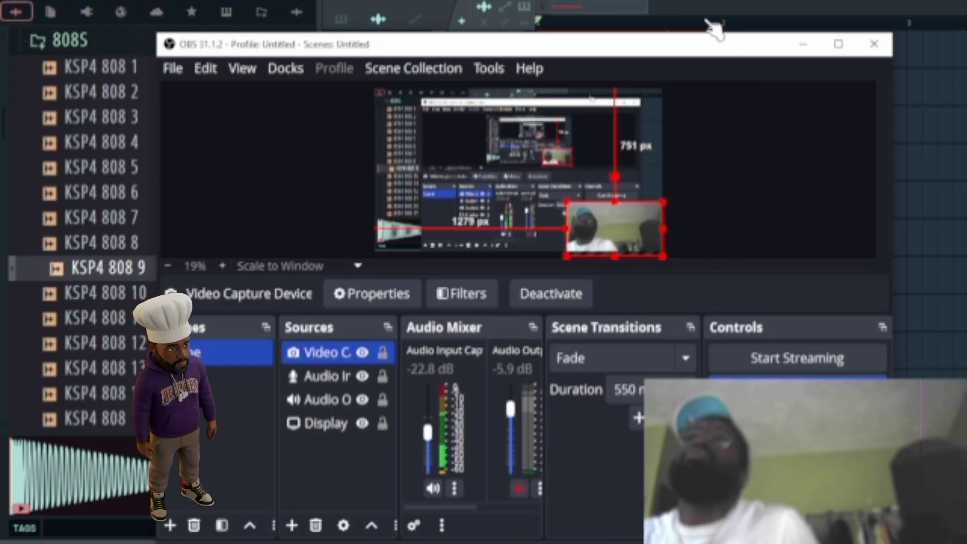
pyautogui.click(585, 2)
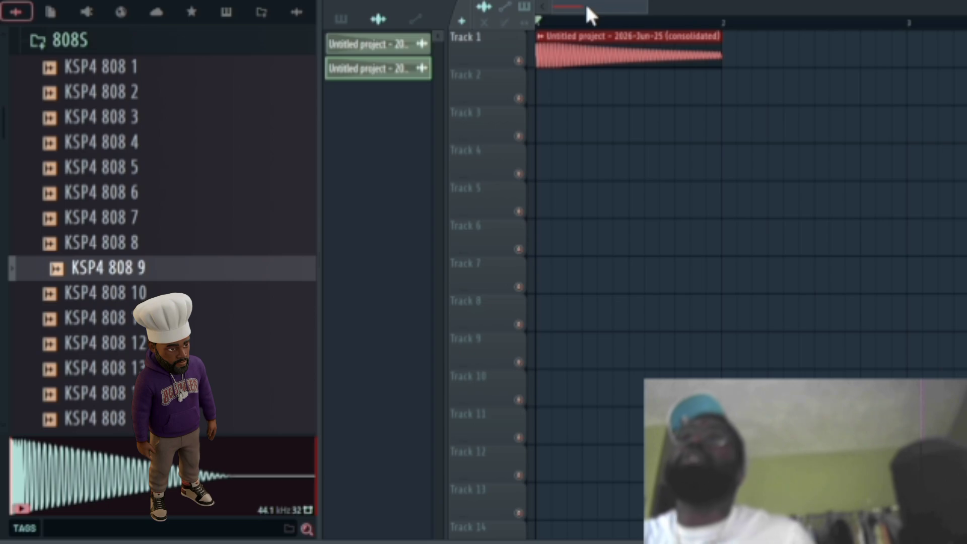
# - Review the sample and miscellaneous settings of the consolidated 808 clip on Track 1
pyautogui.moveTo(643, 9); pyautogui.dragTo(701, 18)
pyautogui.doubleClick(615, 42)
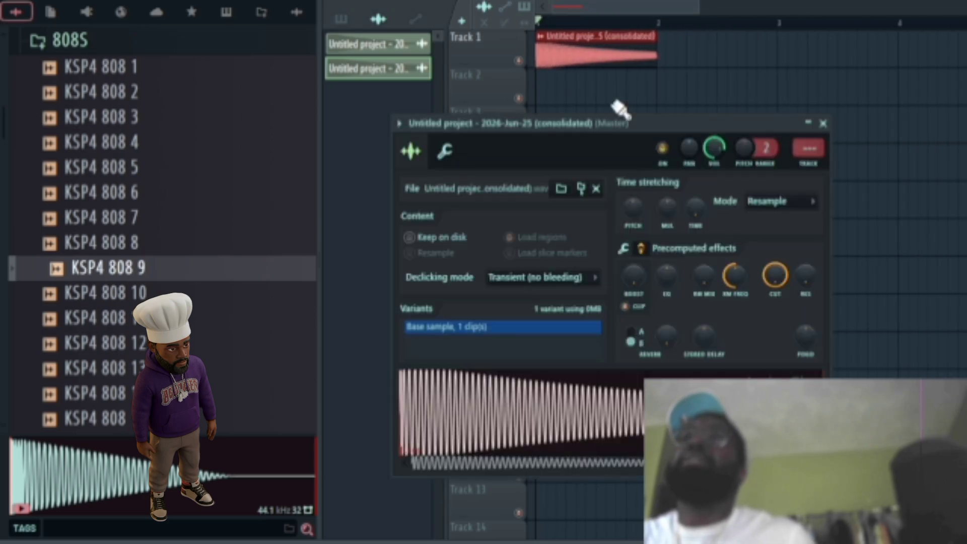
pyautogui.click(445, 151)
pyautogui.click(412, 151)
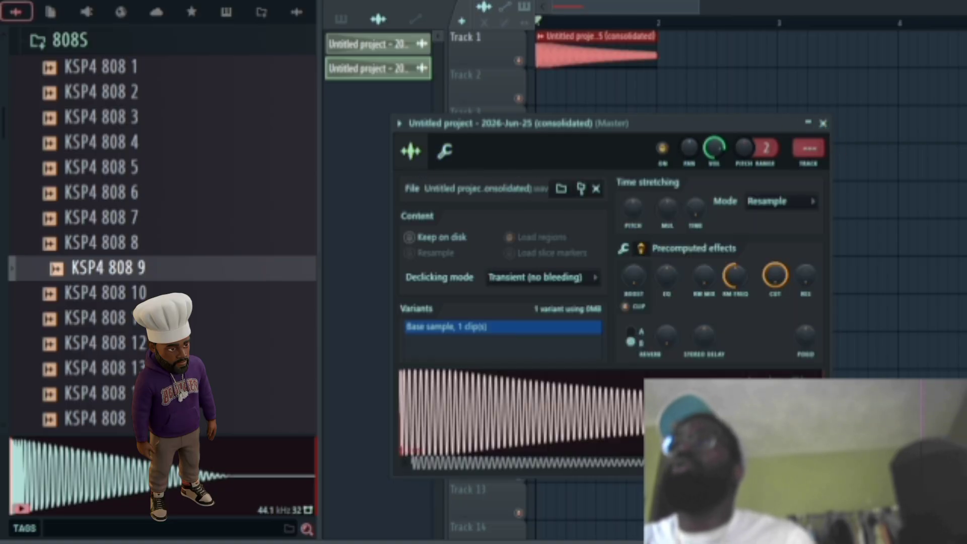
pyautogui.press('Escape')
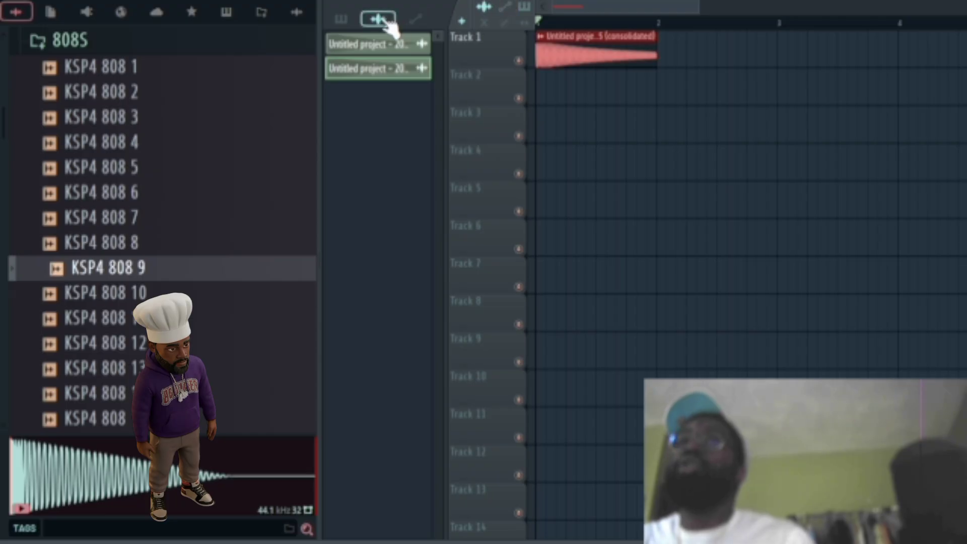
# - Place Pattern 1 on Track 2 at bar 1 and render and replace it as an audio clip
pyautogui.click(356, 22)
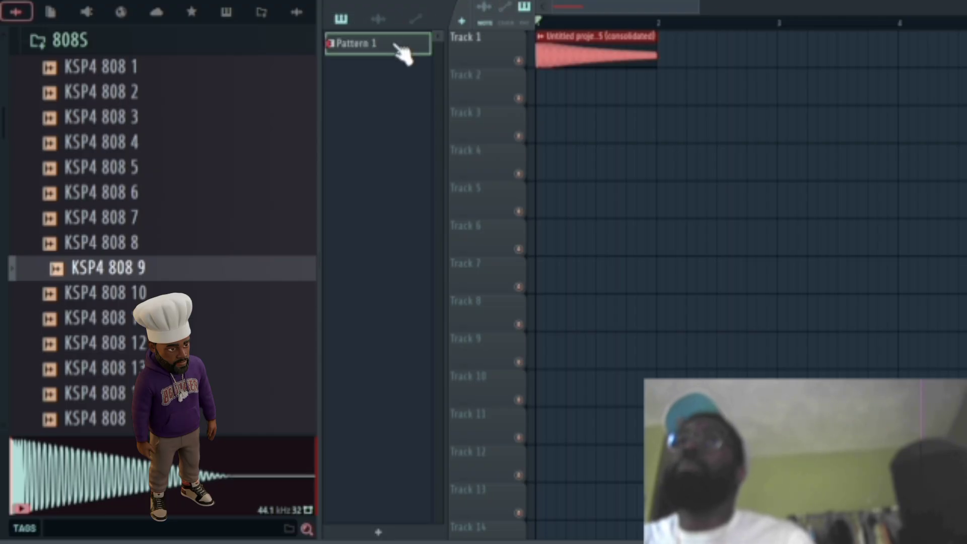
pyautogui.moveTo(403, 51); pyautogui.dragTo(546, 95)
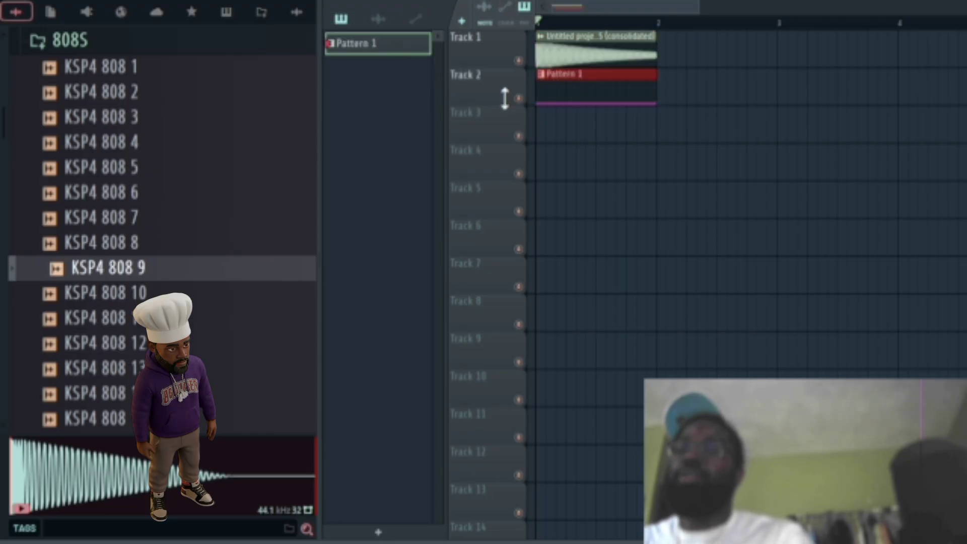
pyautogui.rightClick(408, 51)
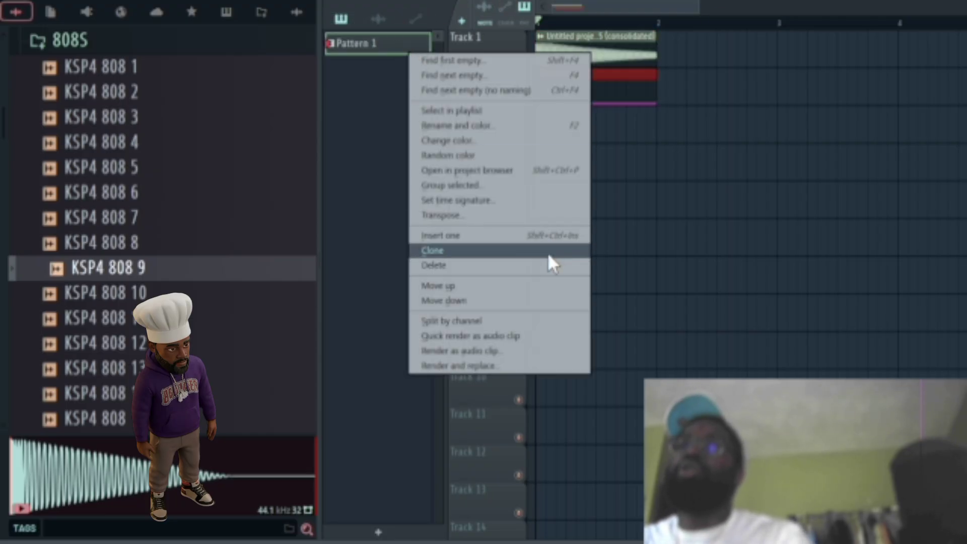
pyautogui.click(522, 366)
pyautogui.click(699, 444)
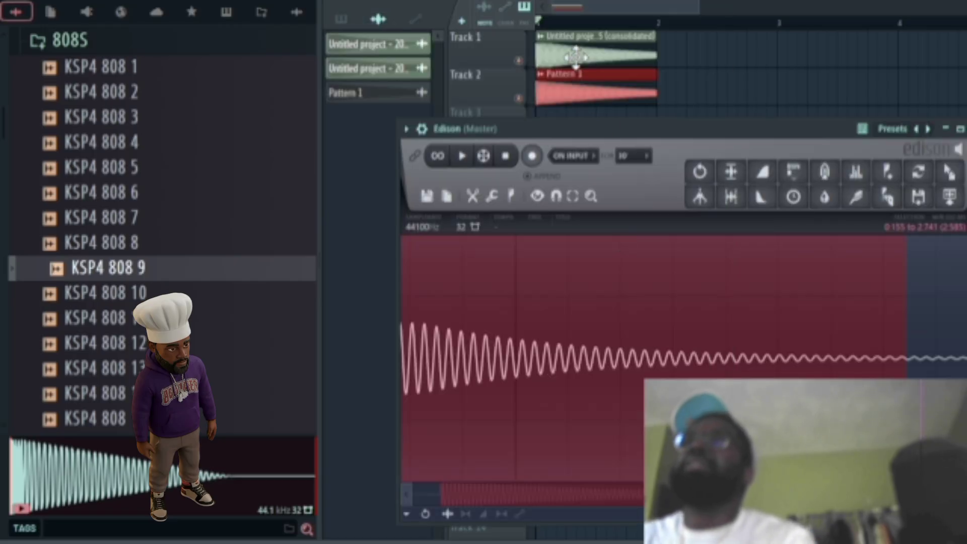
# - Compare the waveforms at the start of the Track 1 and Track 2 clips in close-up
pyautogui.scroll(3, 552, 18)
pyautogui.moveTo(558, 10); pyautogui.dragTo(474, 15)
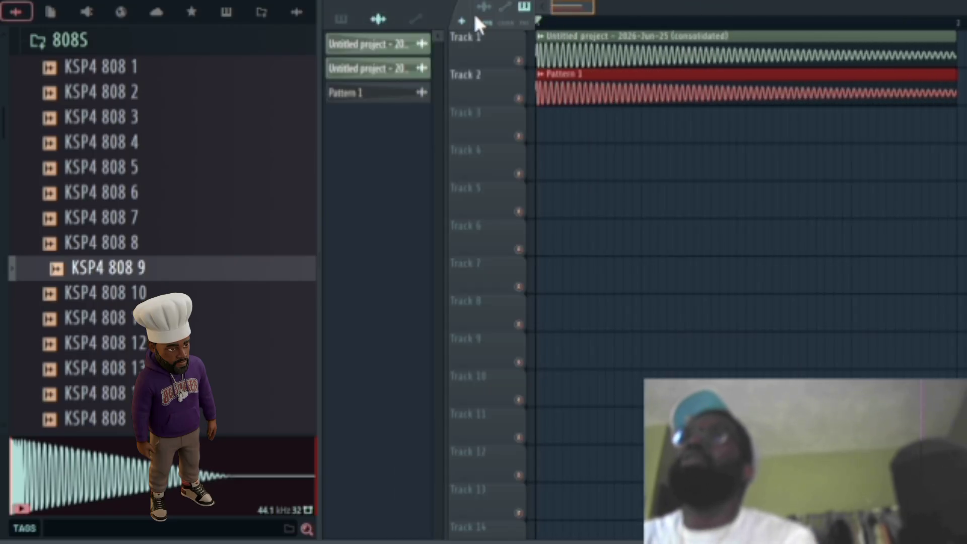
pyautogui.scroll(6, 554, 23)
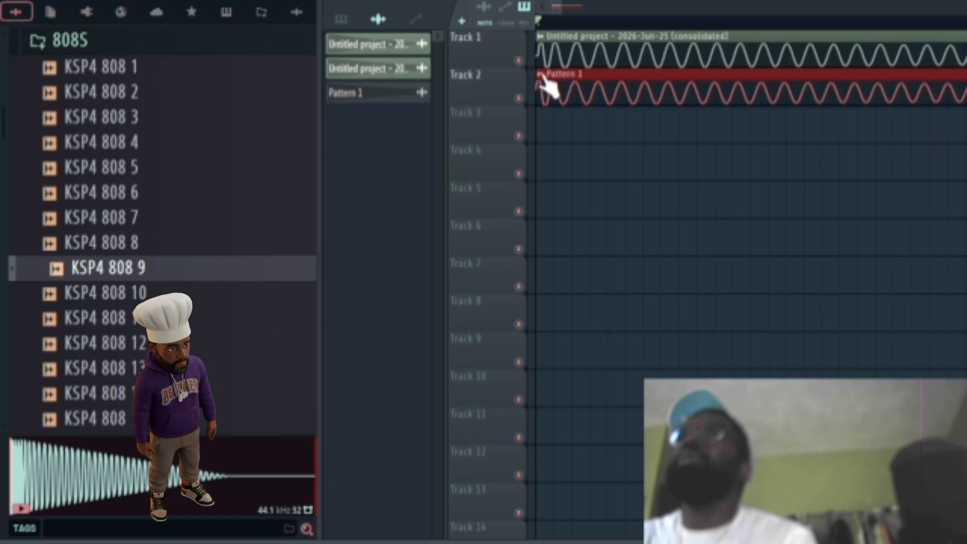
pyautogui.scroll(2, 554, 30)
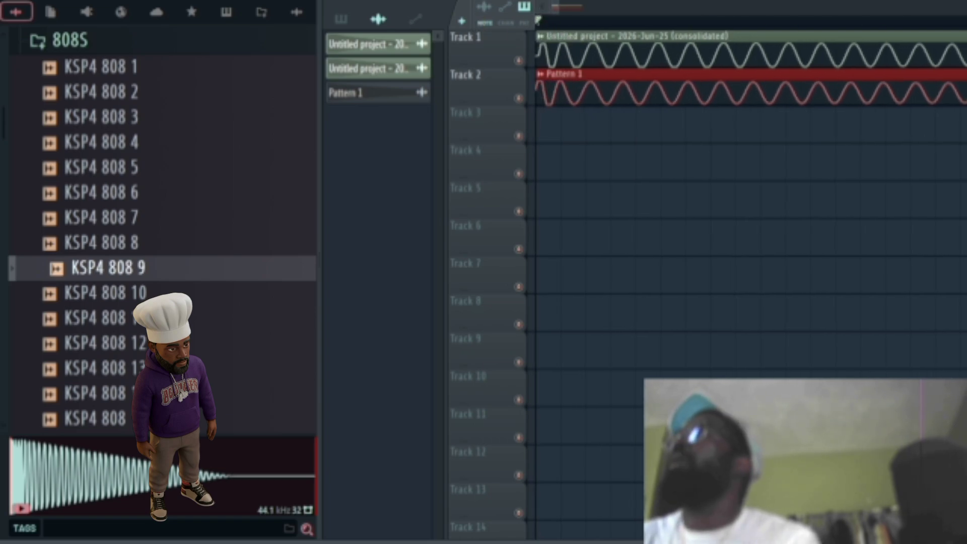
pyautogui.scroll(4, 693, 177)
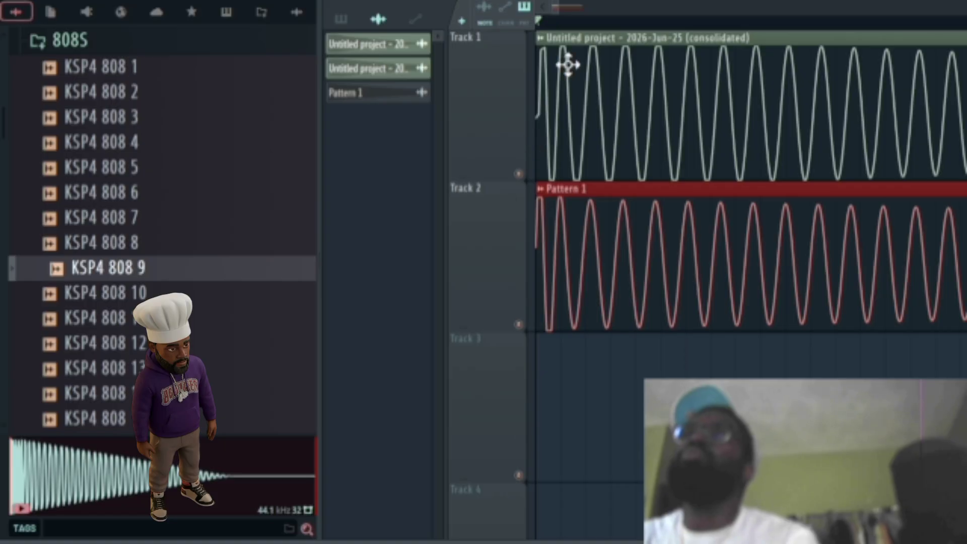
pyautogui.click(535, 114)
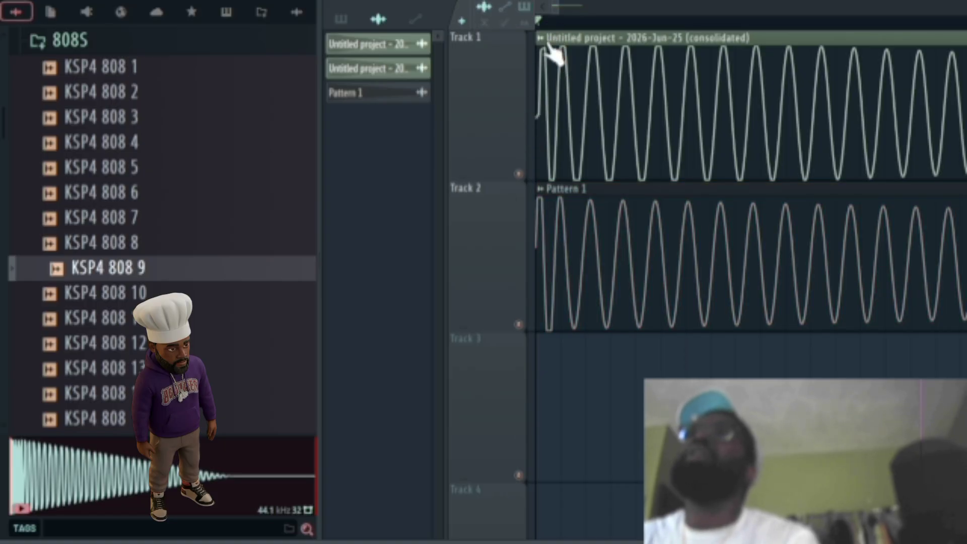
pyautogui.click(518, 130)
pyautogui.click(561, 120)
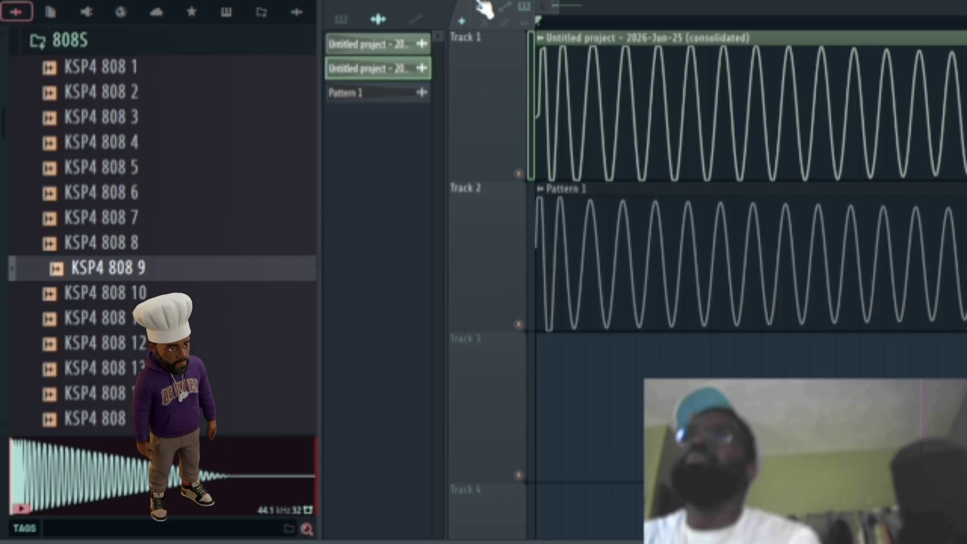
pyautogui.click(563, 88)
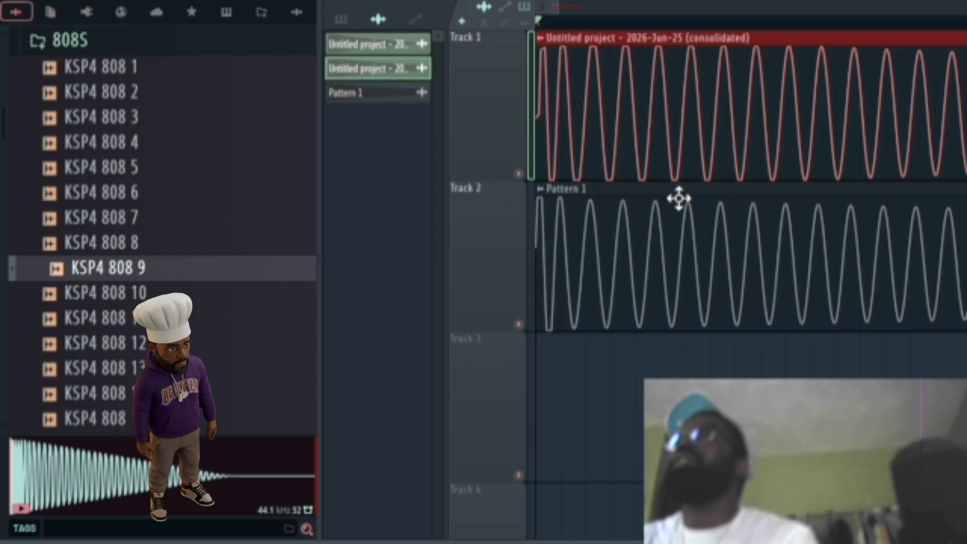
# - Check the miscellaneous channel settings of the rendered Pattern 1 clip on Track 2
pyautogui.doubleClick(772, 271)
pyautogui.click(465, 172)
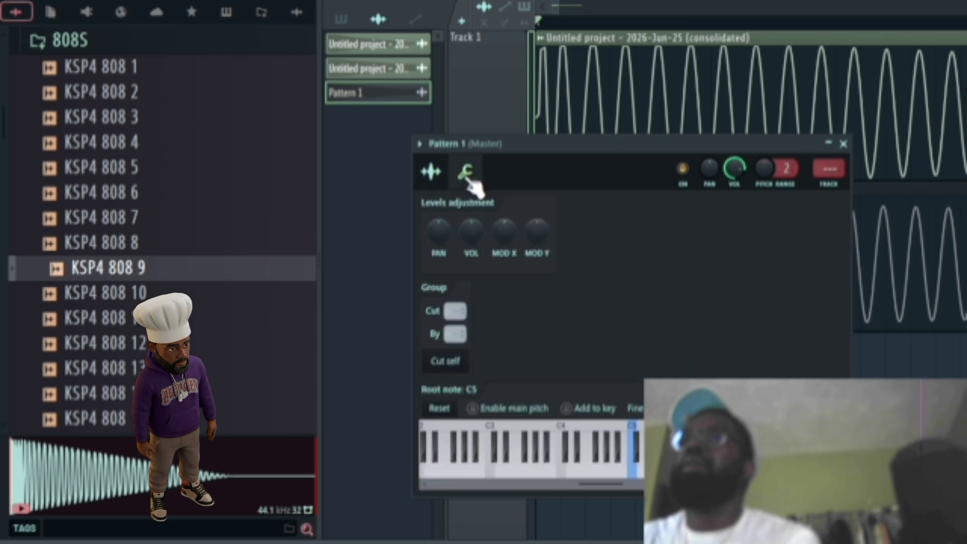
pyautogui.click(843, 144)
pyautogui.scroll(-6, 599, 38)
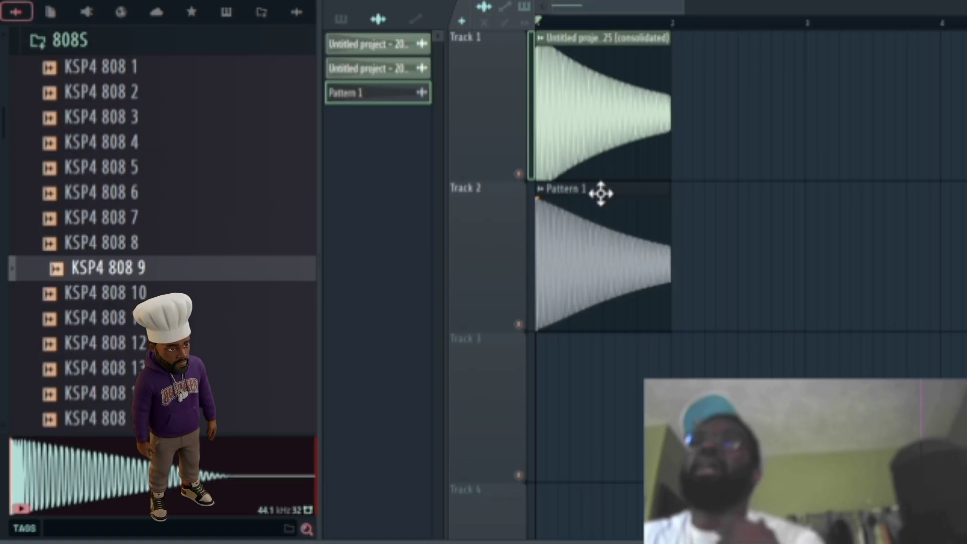
# - Check the consolidated clip's cut group and both pages of its precomputed effects
pyautogui.doubleClick(640, 99)
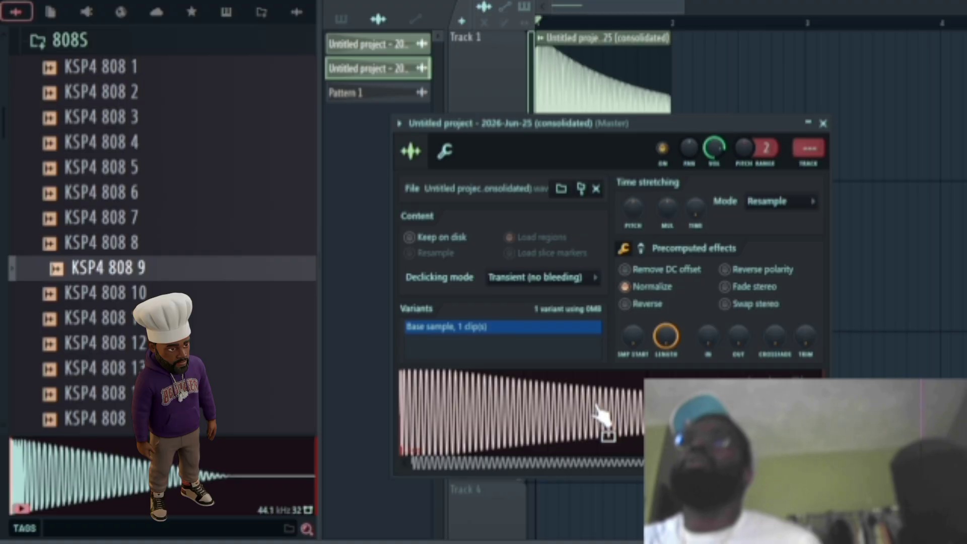
pyautogui.click(440, 160)
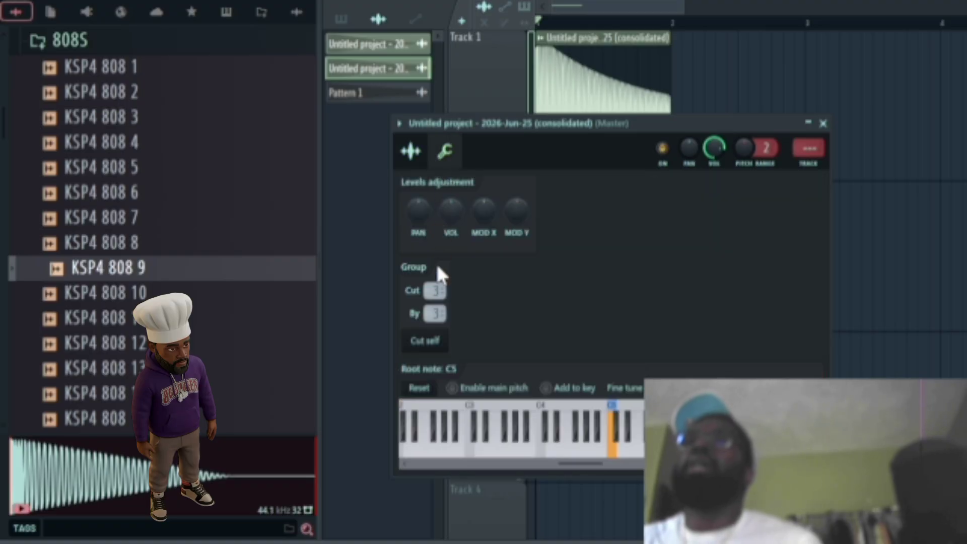
pyautogui.click(412, 150)
pyautogui.click(642, 247)
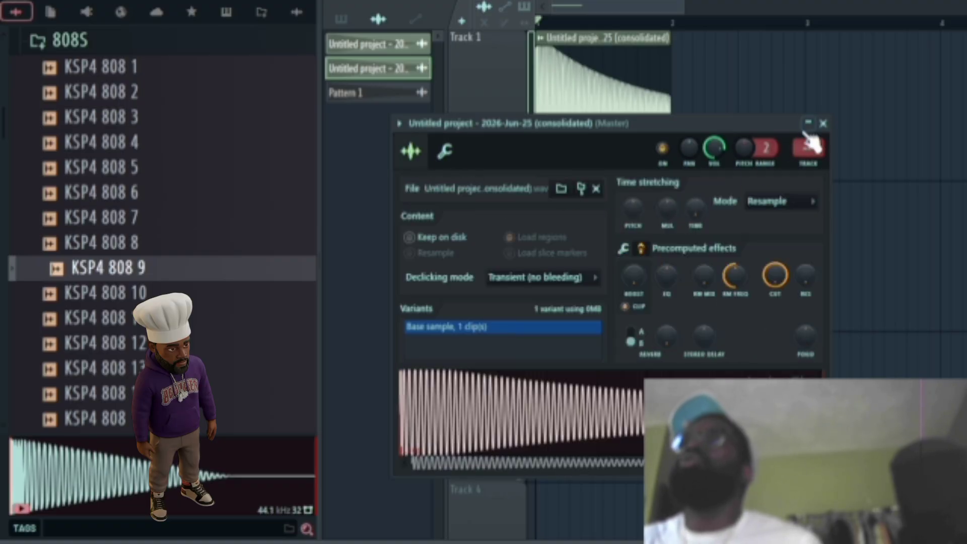
pyautogui.click(823, 123)
# - Switch the solo from Track 2 to Track 1 and route its consolidated clip to mixer Insert 1
pyautogui.keyDown('ctrl'); pyautogui.click(519, 325); pyautogui.keyUp('ctrl')
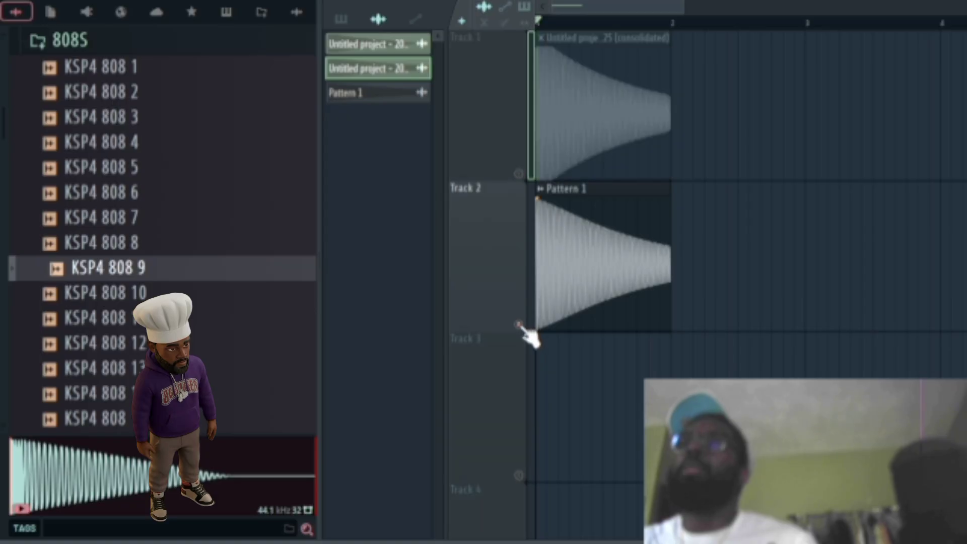
pyautogui.keyDown('ctrl'); pyautogui.click(519, 174); pyautogui.keyUp('ctrl')
pyautogui.doubleClick(567, 149)
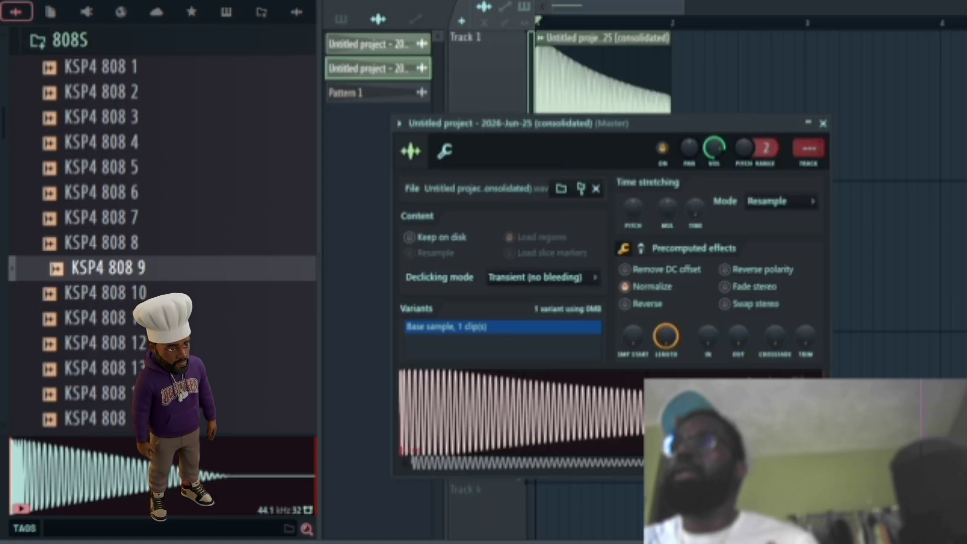
pyautogui.click(810, 148)
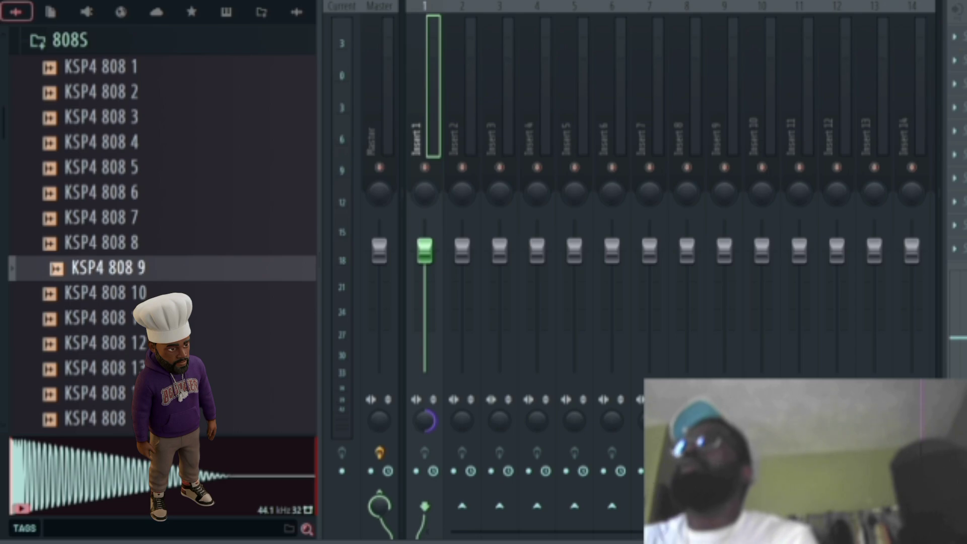
pyautogui.press('F9')
pyautogui.click(566, 6)
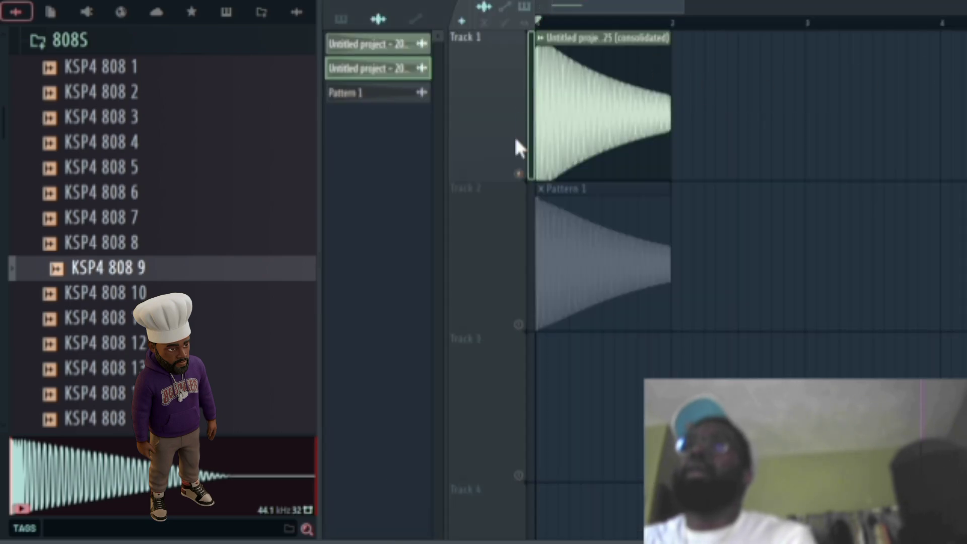
# - Play the soloed Track 1 clip and check its level on mixer Insert 1
pyautogui.press('space')
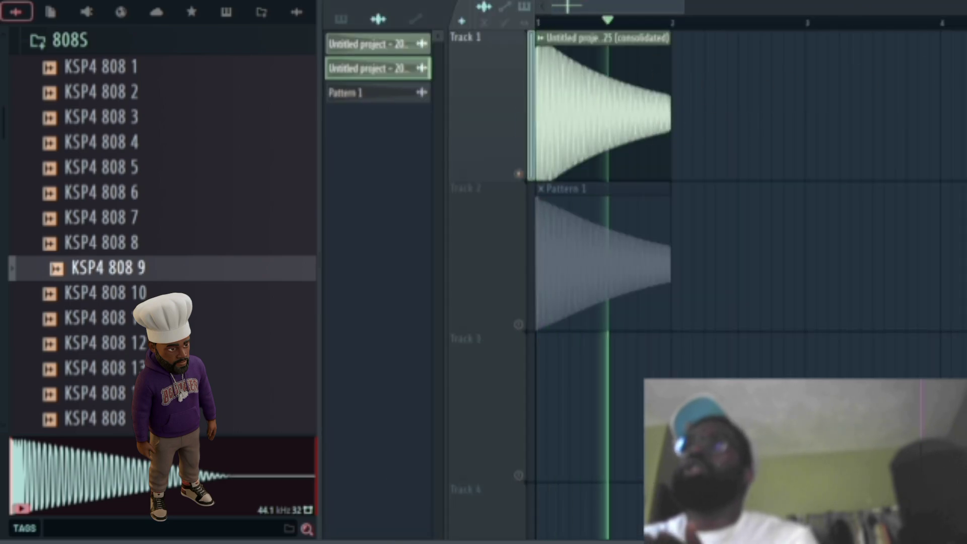
pyautogui.press('F9')
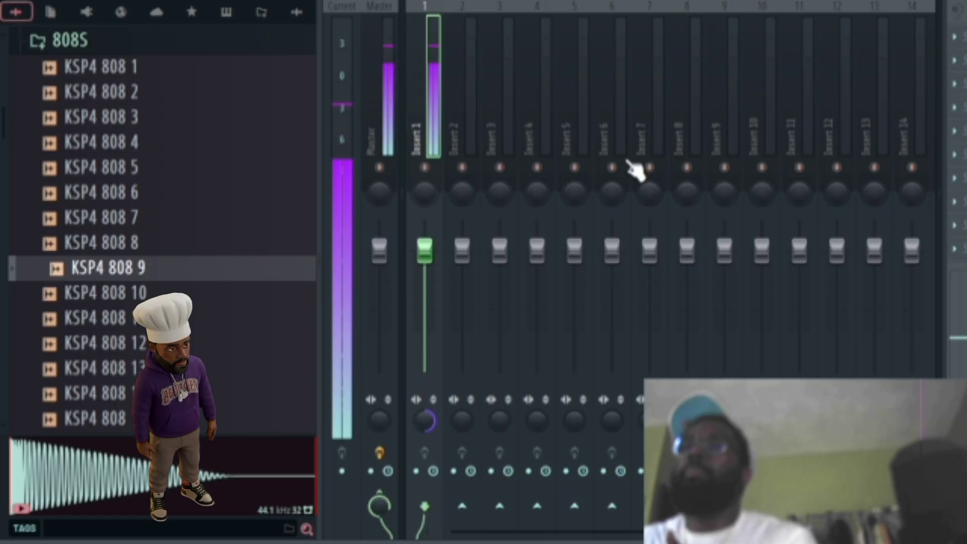
pyautogui.press('F9')
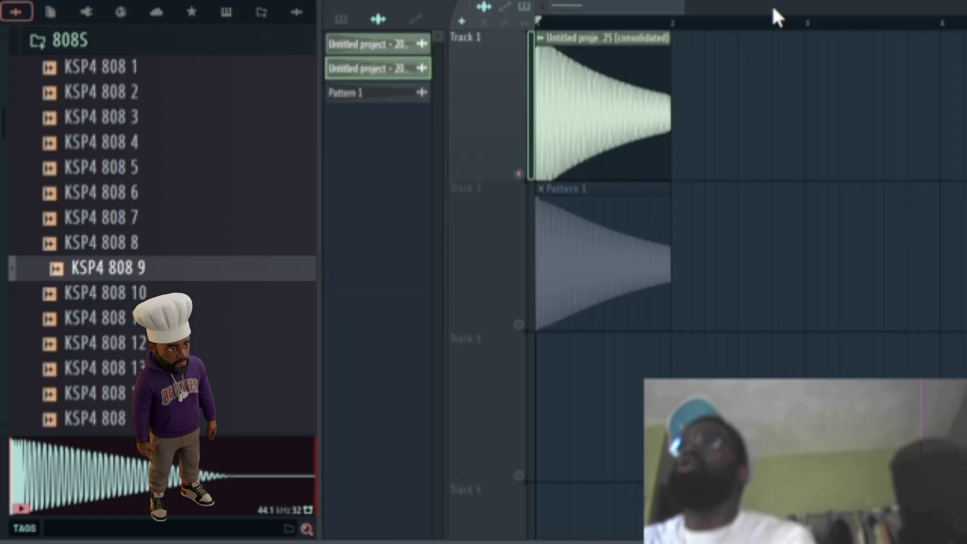
# - Display all channels in the Channel rack instead of only the audio channels
pyautogui.press('F6')
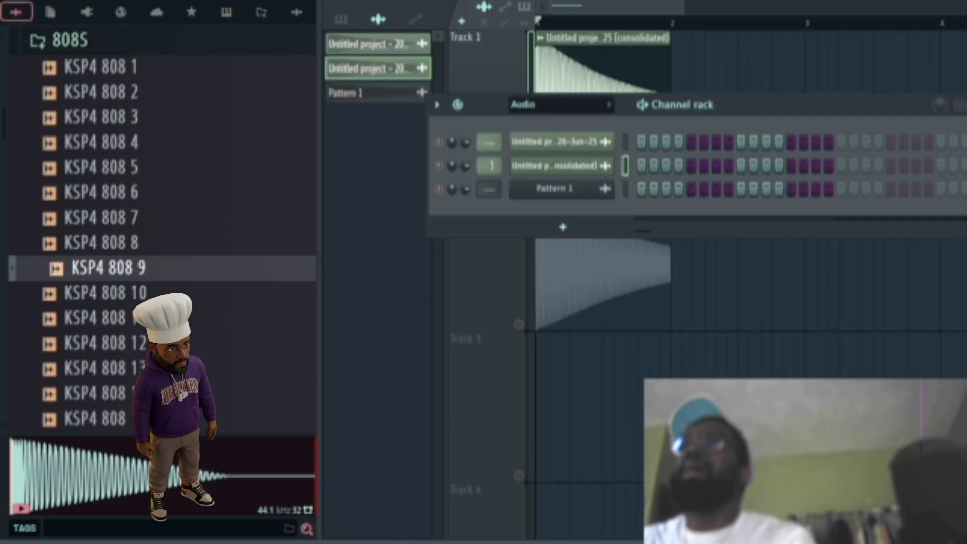
pyautogui.click(574, 107)
pyautogui.click(572, 122)
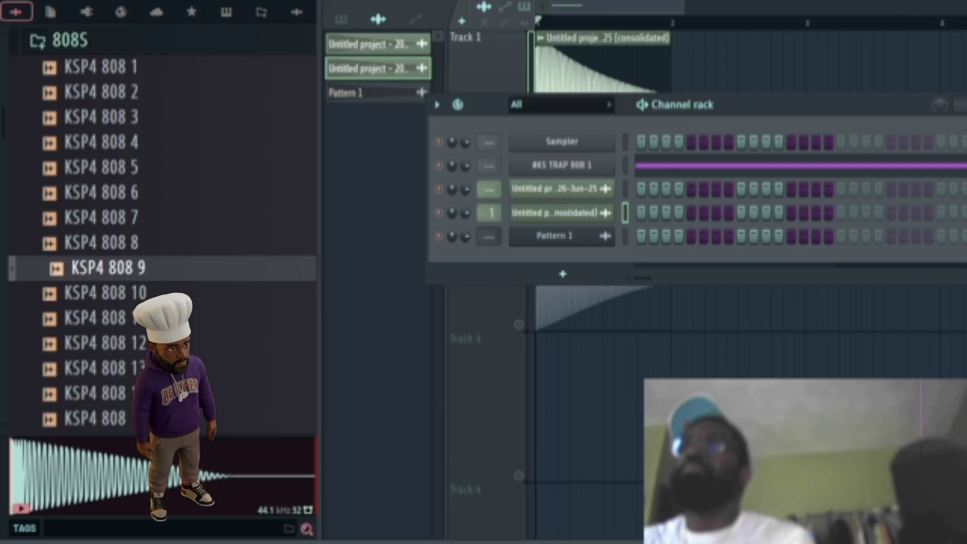
# - Create Pattern 2 and activate steps 1, 7, 13 and 21 on the consolidated 808 channel
pyautogui.press('F4')
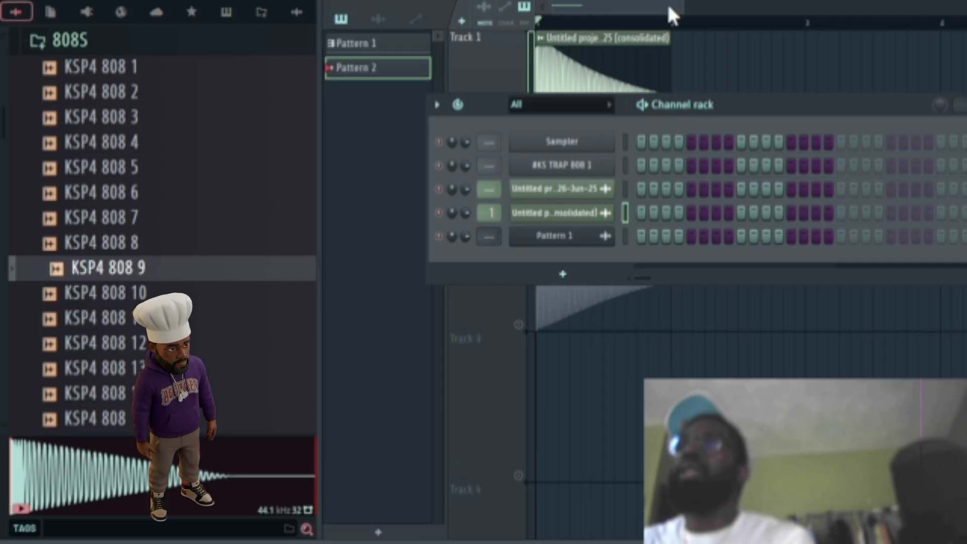
pyautogui.click(641, 213)
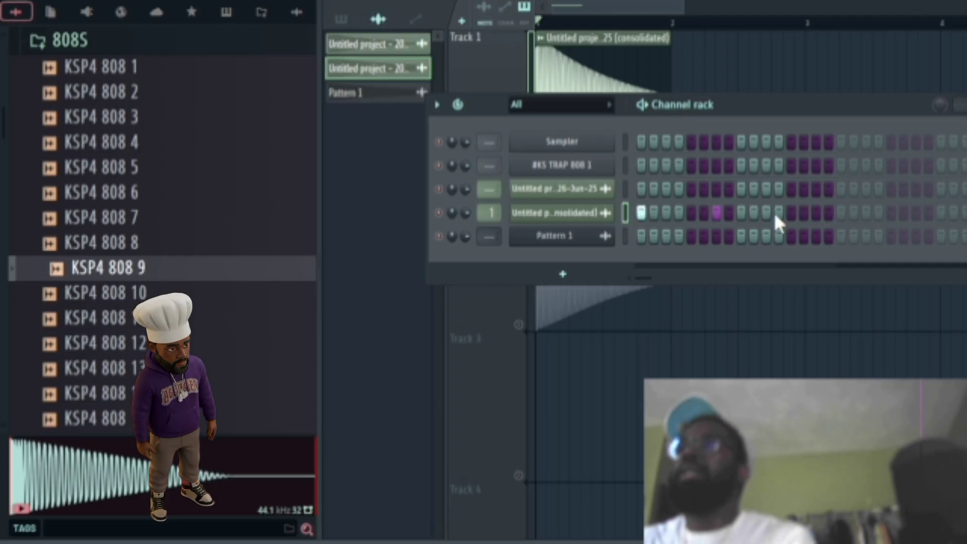
pyautogui.click(887, 212)
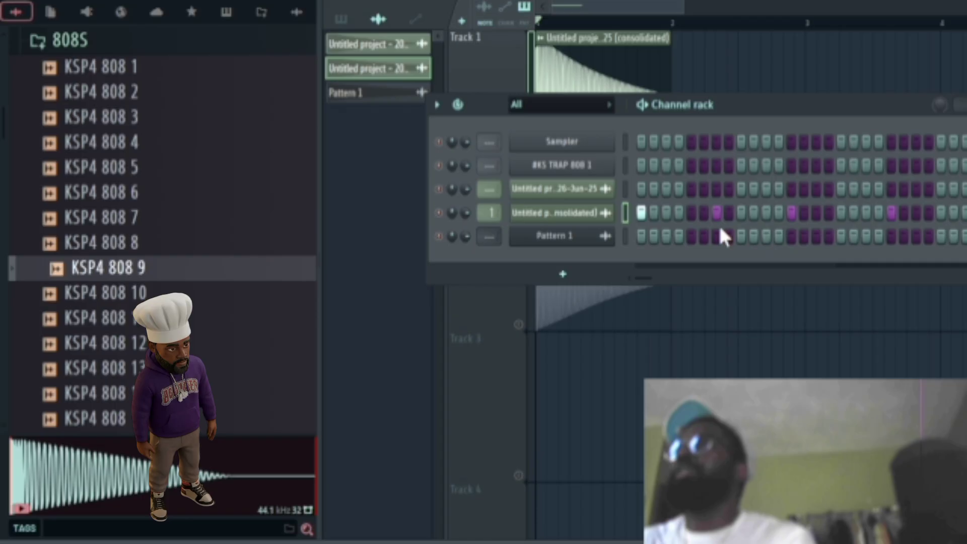
# - Extend the consolidated 808's four C5 notes in the piano roll with legato so each reaches the next
pyautogui.rightClick(597, 213)
pyautogui.click(626, 212)
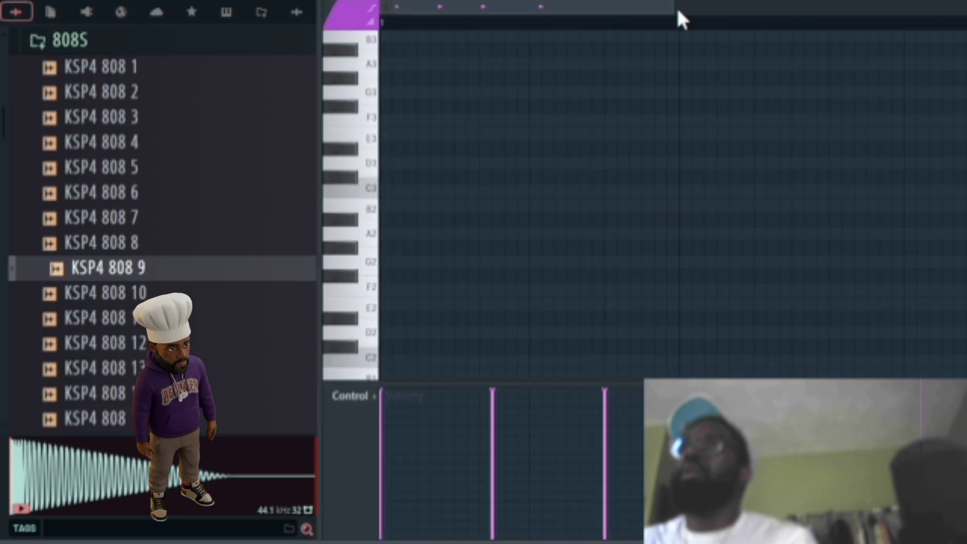
pyautogui.moveTo(675, 6); pyautogui.dragTo(880, 6)
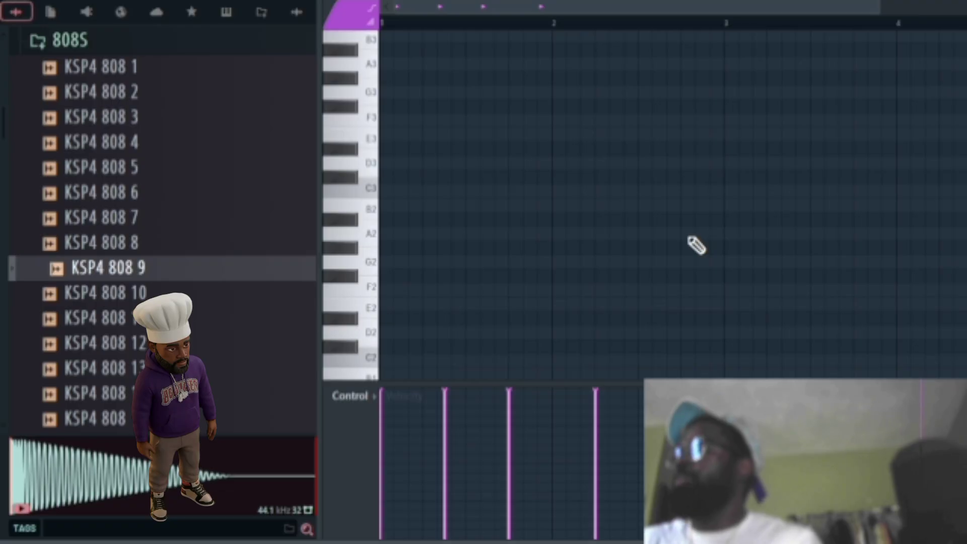
pyautogui.scroll(-3, 695, 245)
pyautogui.scroll(9, 694, 245)
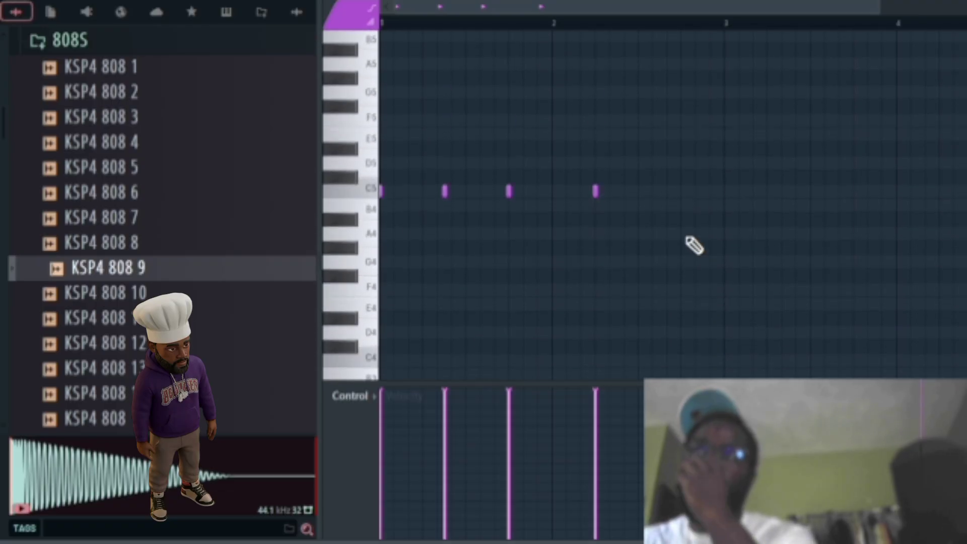
pyautogui.hotkey('ctrl', 'a')
pyautogui.hotkey('ctrl', 'l')
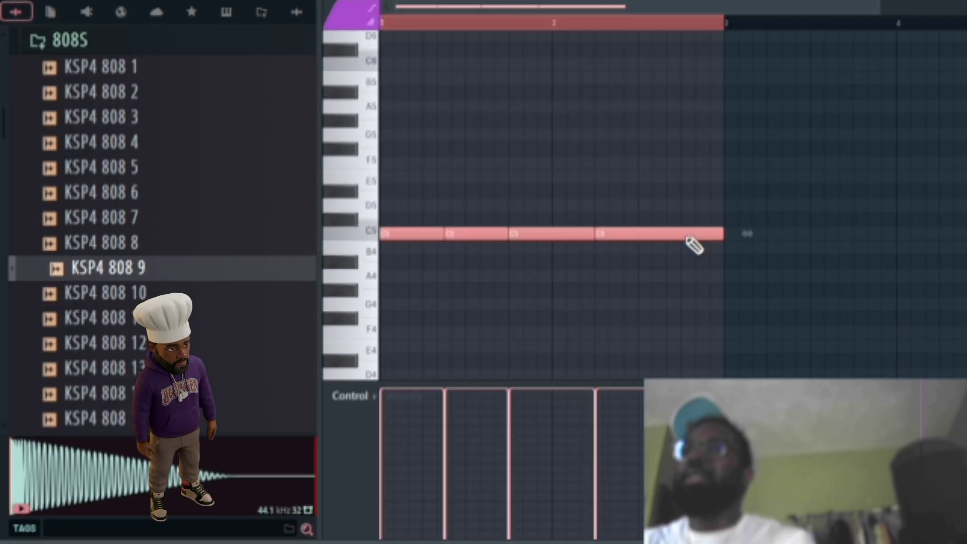
pyautogui.press('F7')
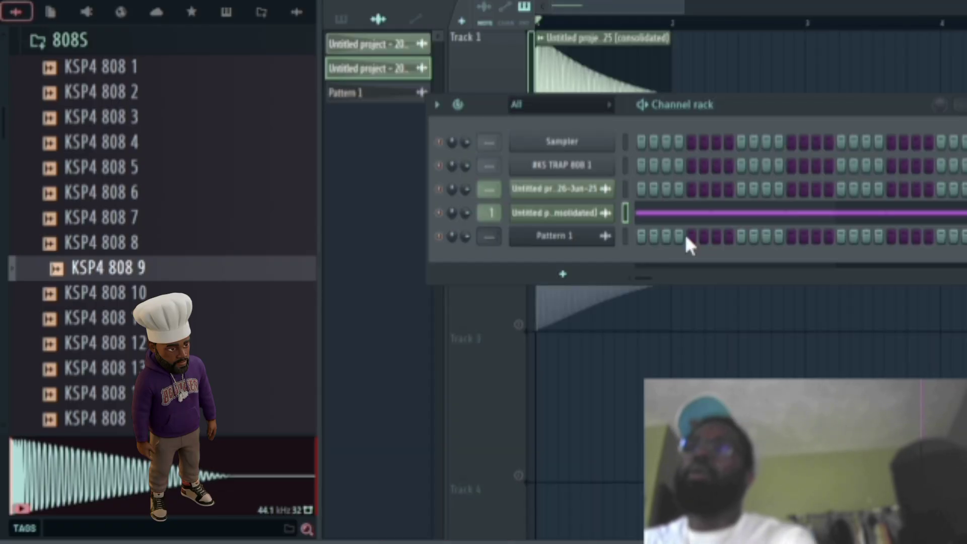
# - Play Pattern 2 and lower the consolidated 808's mixer Insert 1 fader by about 4 dB
pyautogui.click(644, 104)
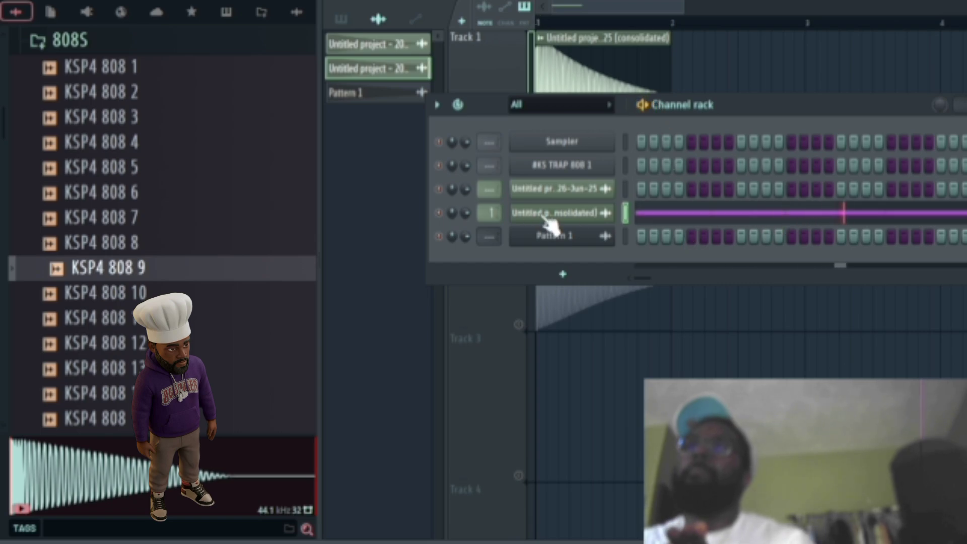
pyautogui.click(493, 212)
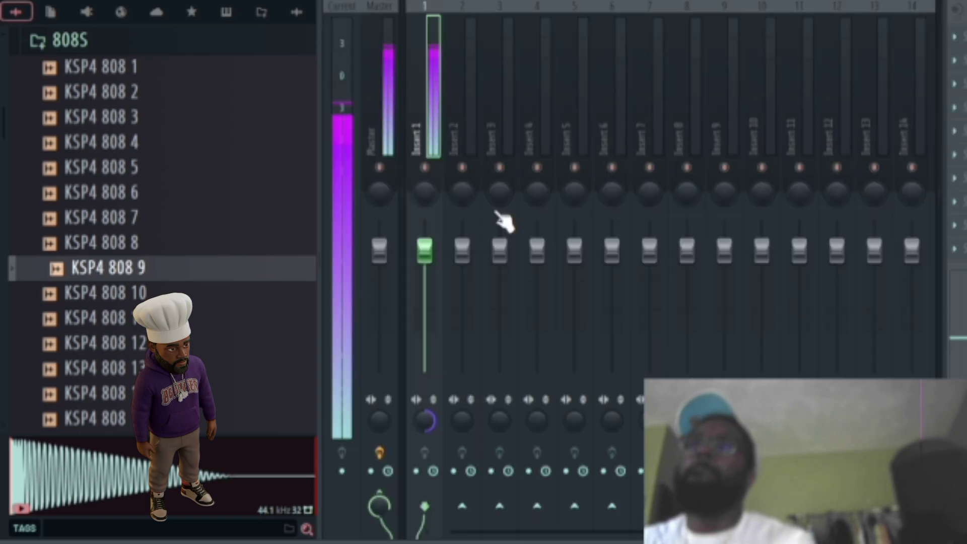
pyautogui.moveTo(423, 267)
pyautogui.mouseDown()
pyautogui.moveTo(423, 299)
pyautogui.moveTo(423, 282)
pyautogui.mouseUp()
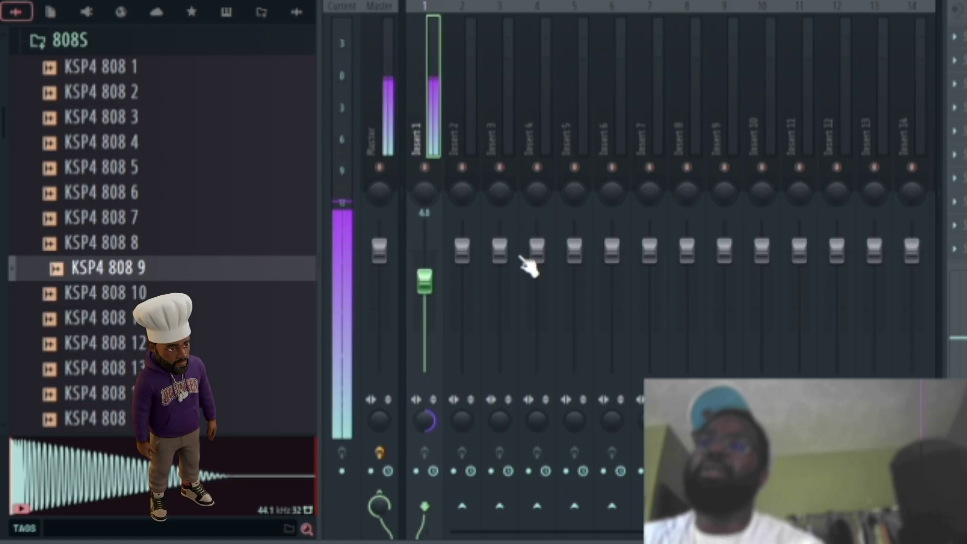
# - Add Fruity Soft Clipper to the effects of mixer Insert 1 and play the pattern through it
pyautogui.click(955, 53)
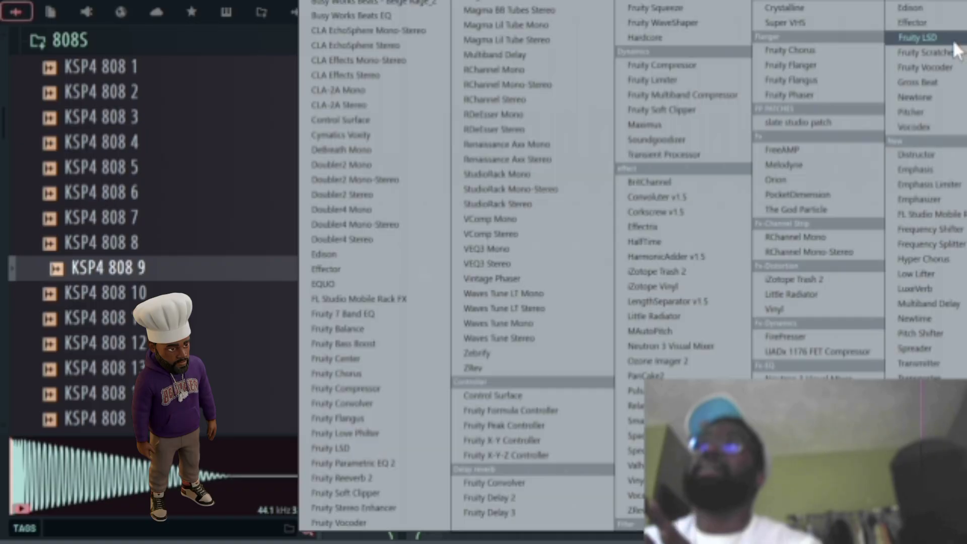
pyautogui.click(346, 493)
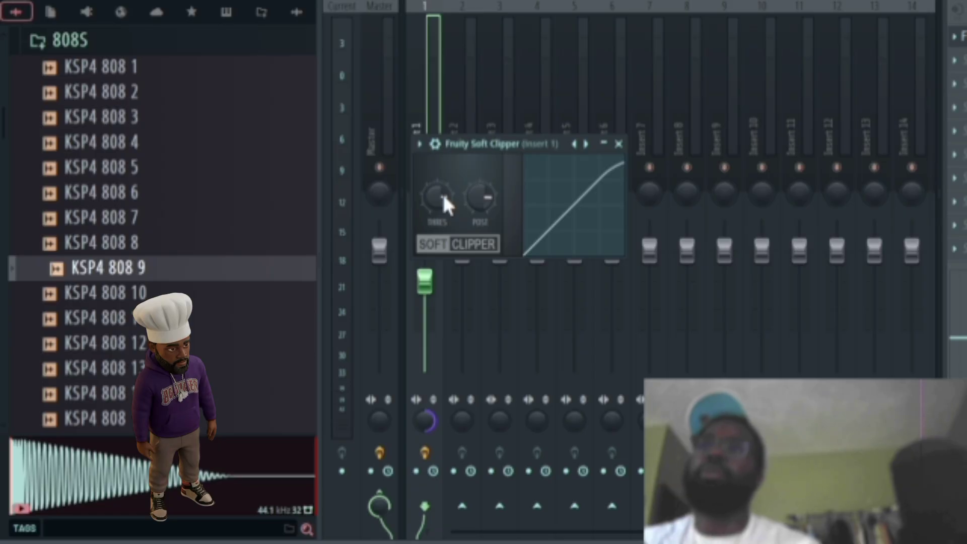
pyautogui.press('space')
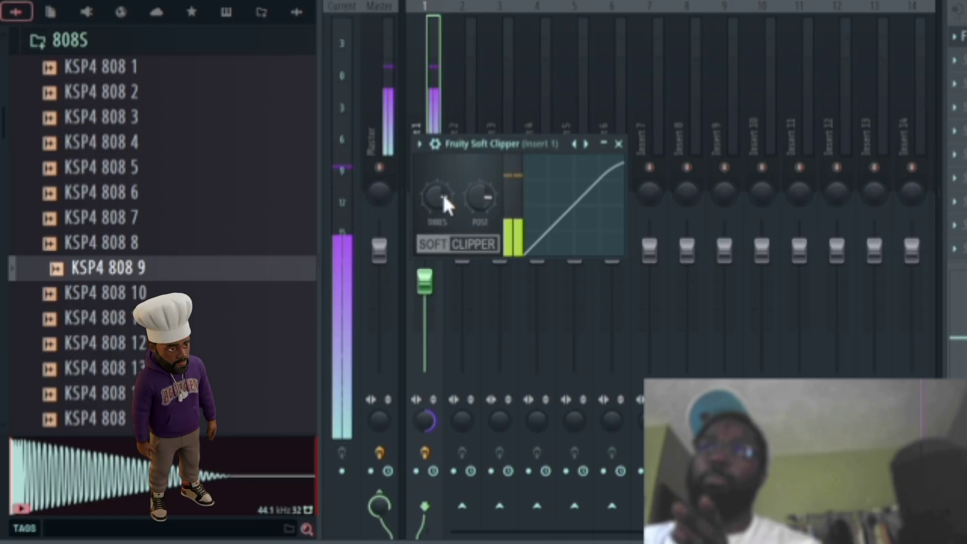
# - Lower the Soft Clipper's threshold to about its middle position and fine-tune its post gain during playback
pyautogui.moveTo(442, 192); pyautogui.dragTo(442, 213)
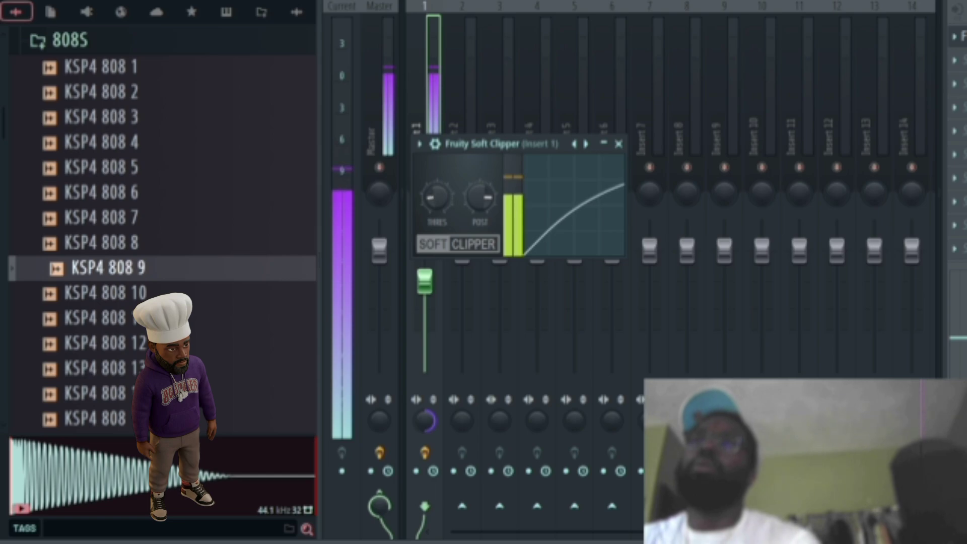
pyautogui.moveTo(480, 197); pyautogui.dragTo(480, 183)
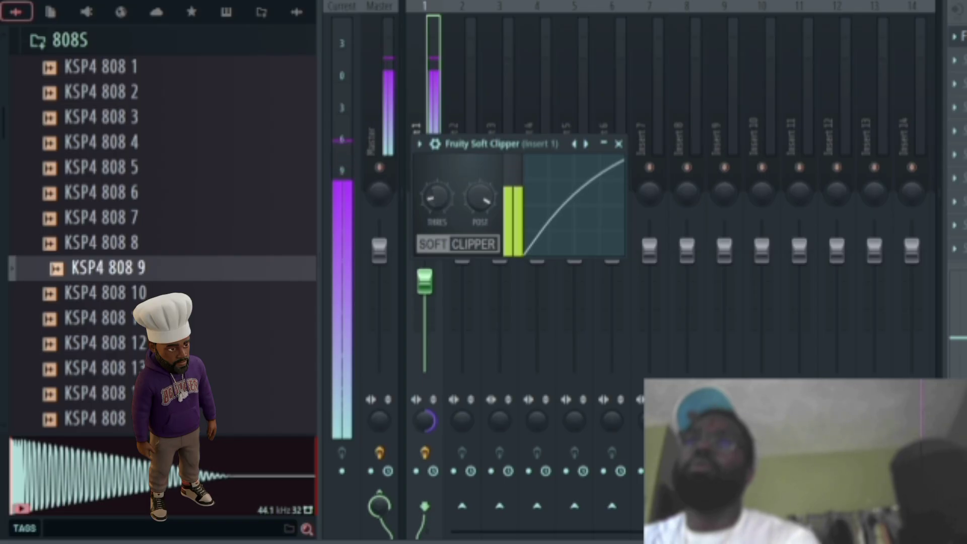
pyautogui.moveTo(443, 197); pyautogui.dragTo(443, 184)
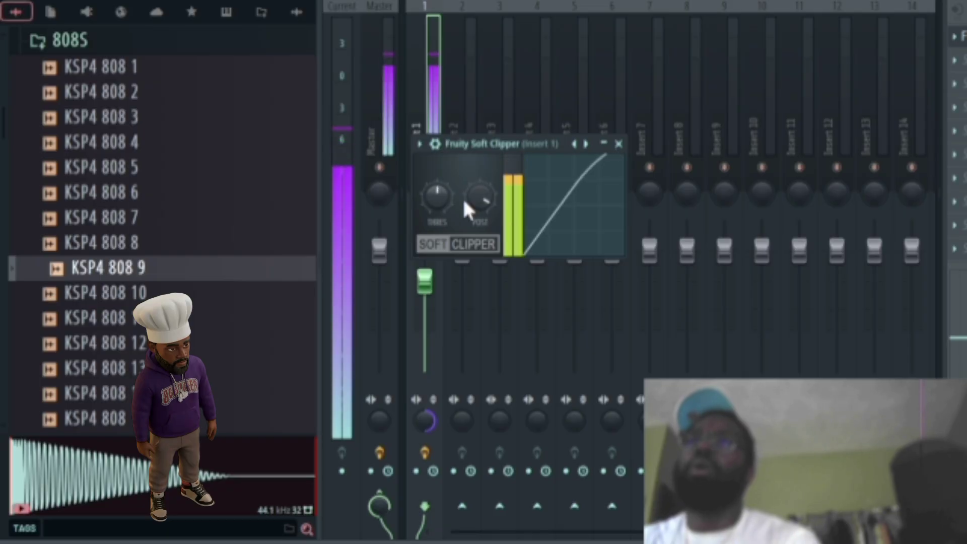
pyautogui.moveTo(482, 195); pyautogui.dragTo(481, 201)
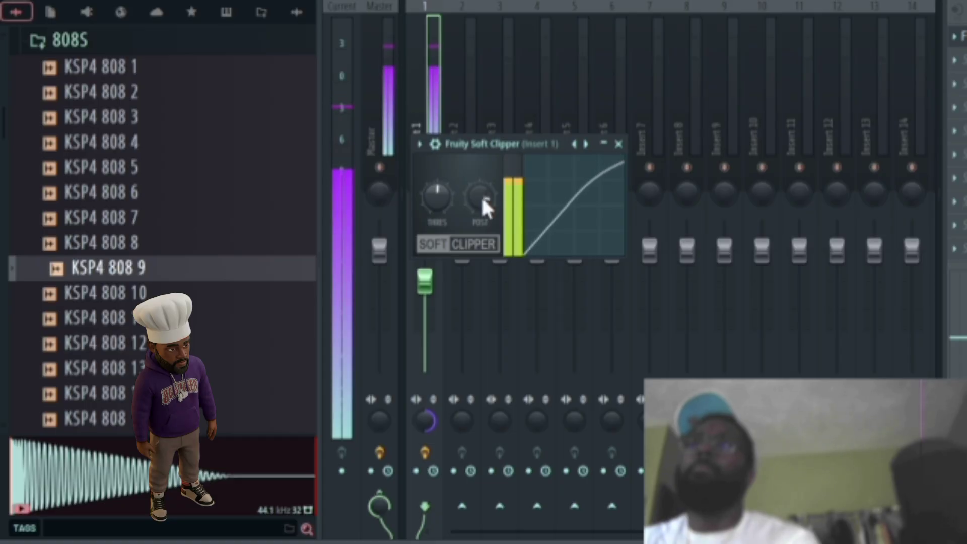
# - Add Fruity Fast Dist to Insert 1 with the pre gain centred, the threshold reduced and the mix turned fully down
pyautogui.click(954, 60)
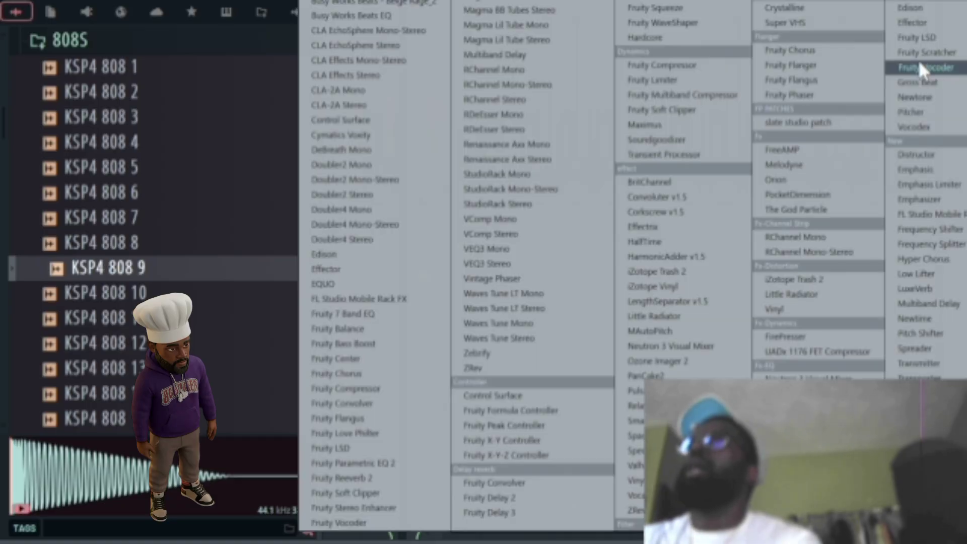
pyautogui.click(666, 3)
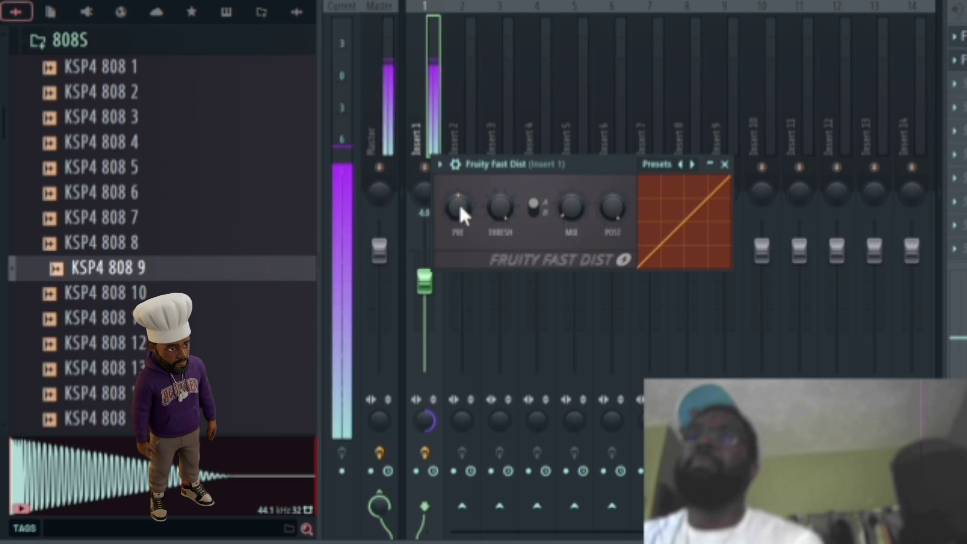
pyautogui.moveTo(460, 207); pyautogui.dragTo(461, 207)
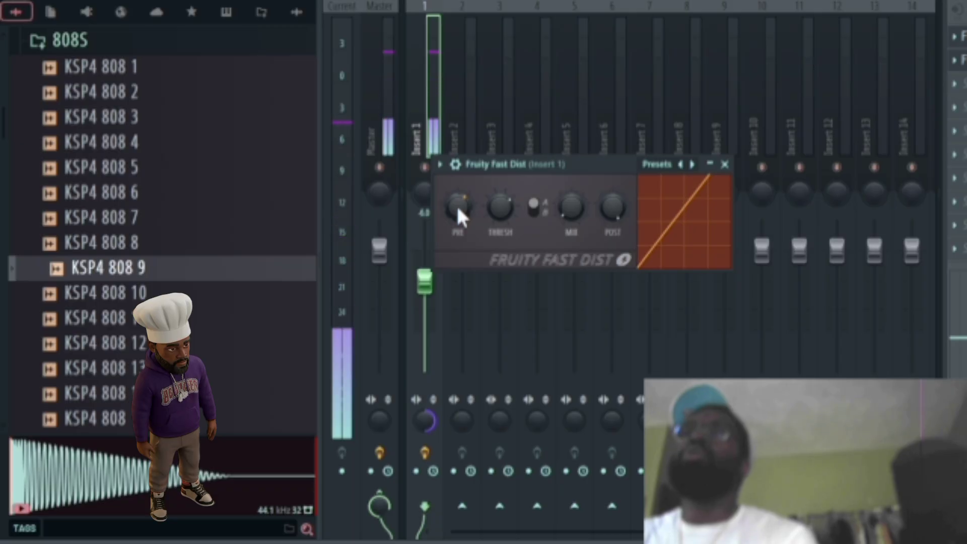
pyautogui.moveTo(456, 204); pyautogui.dragTo(456, 221)
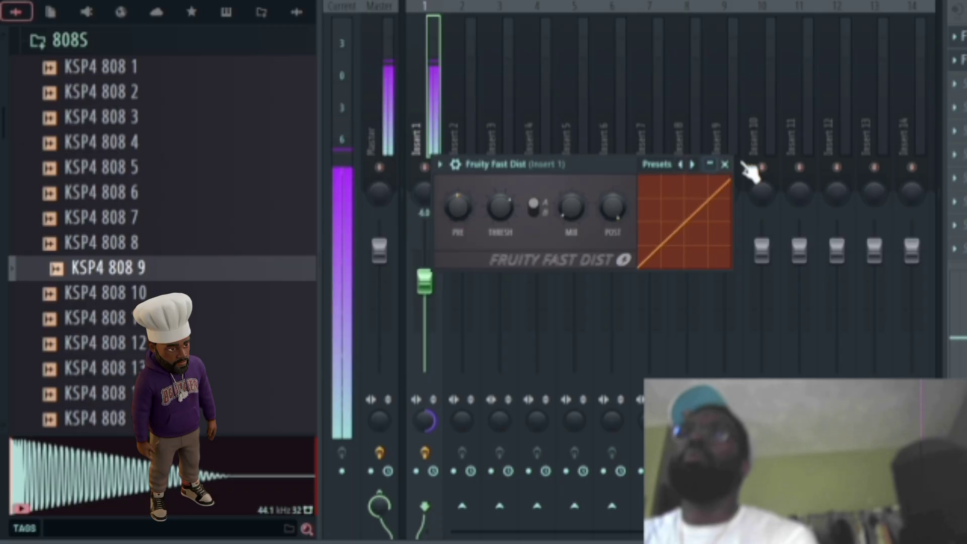
# - Add TDR Nova to the third effect slot of Insert 1 and close its window
pyautogui.click(951, 90)
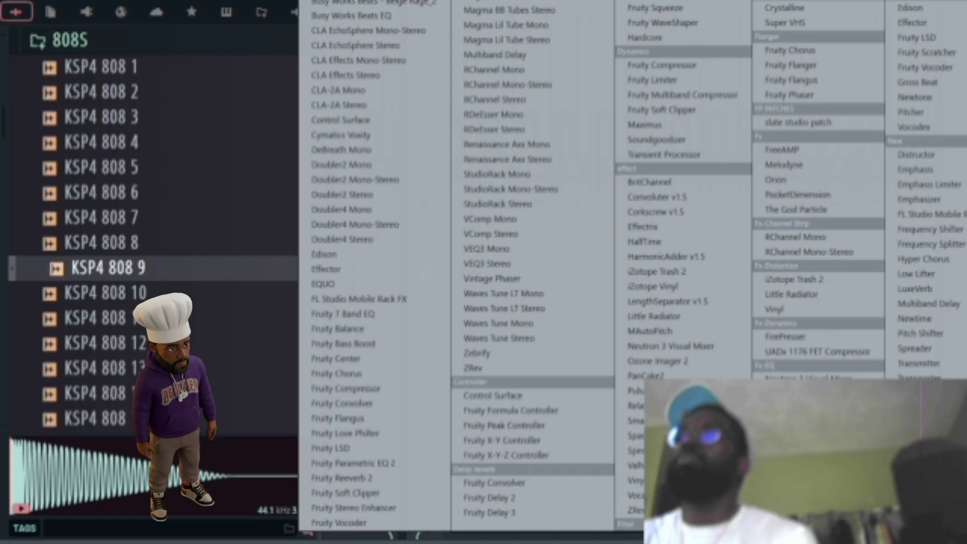
pyautogui.click(557, 208)
pyautogui.click(559, 208)
pyautogui.click(560, 236)
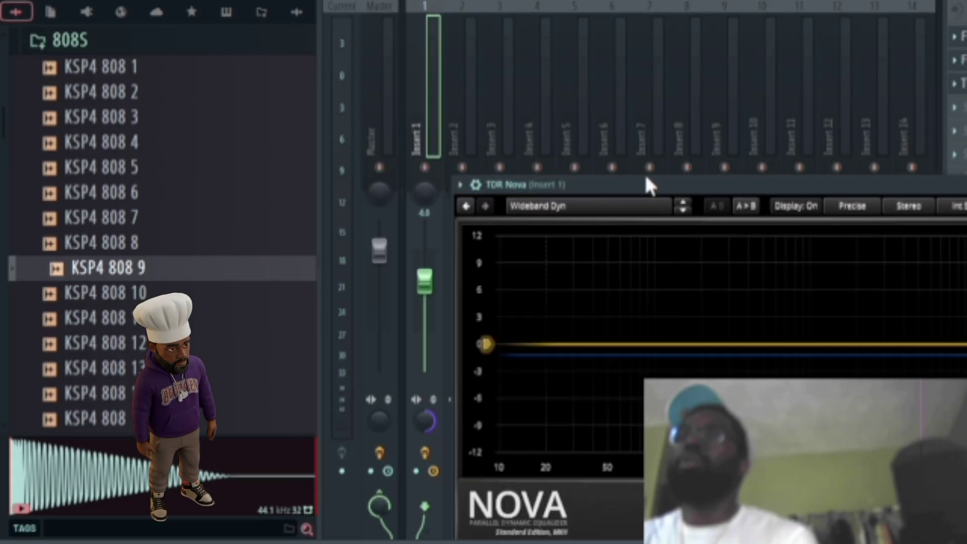
pyautogui.press('Escape')
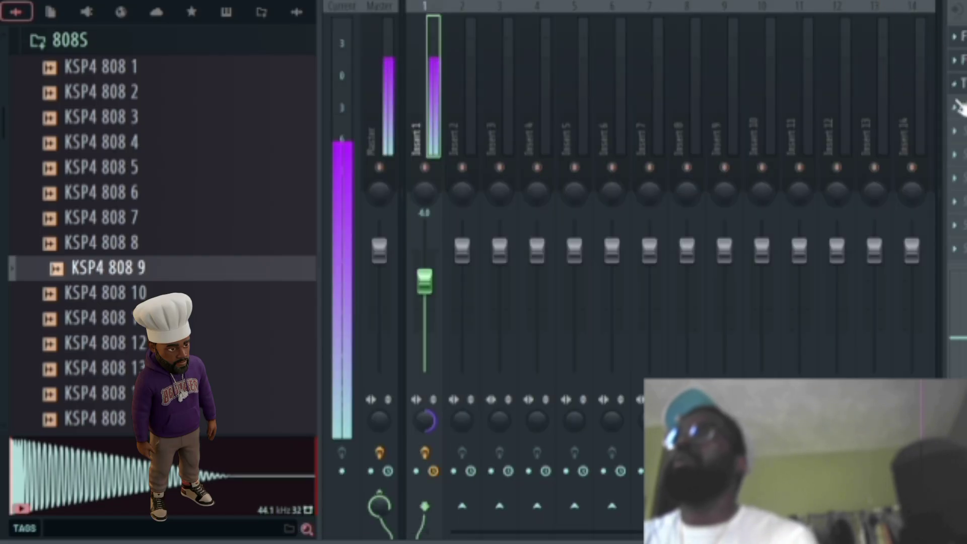
# - Add Fruity Squeeze to the fourth effect slot of Insert 1 and load its kick preset
pyautogui.click(959, 117)
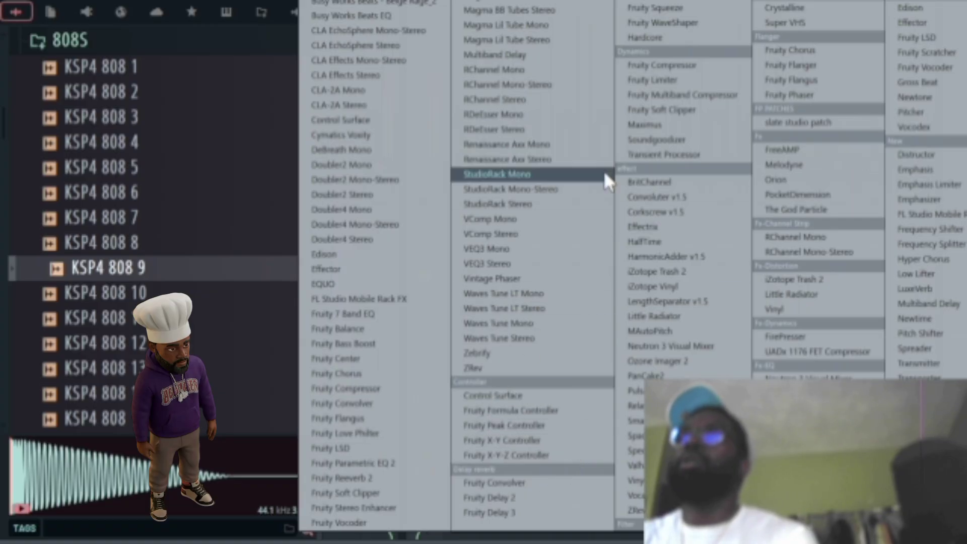
pyautogui.click(657, 4)
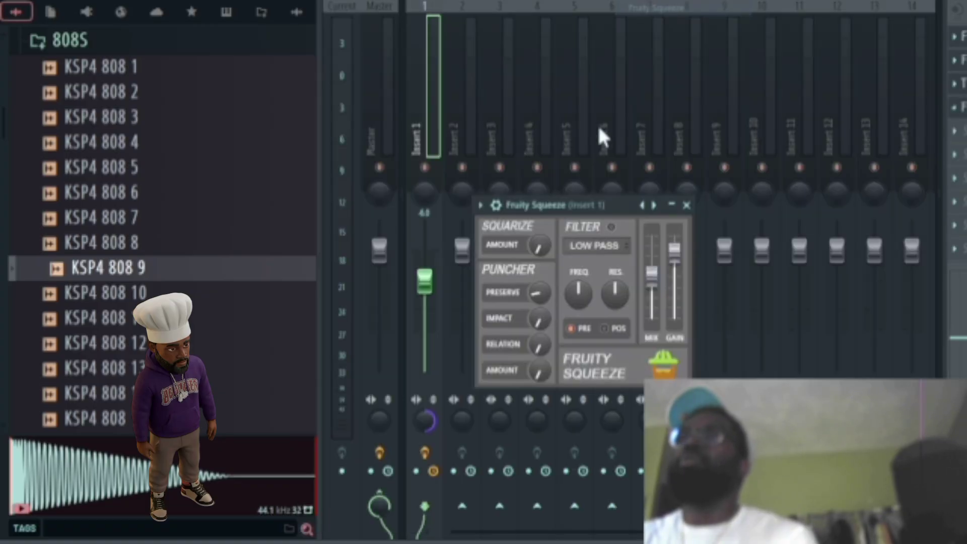
pyautogui.click(648, 204)
pyautogui.click(669, 230)
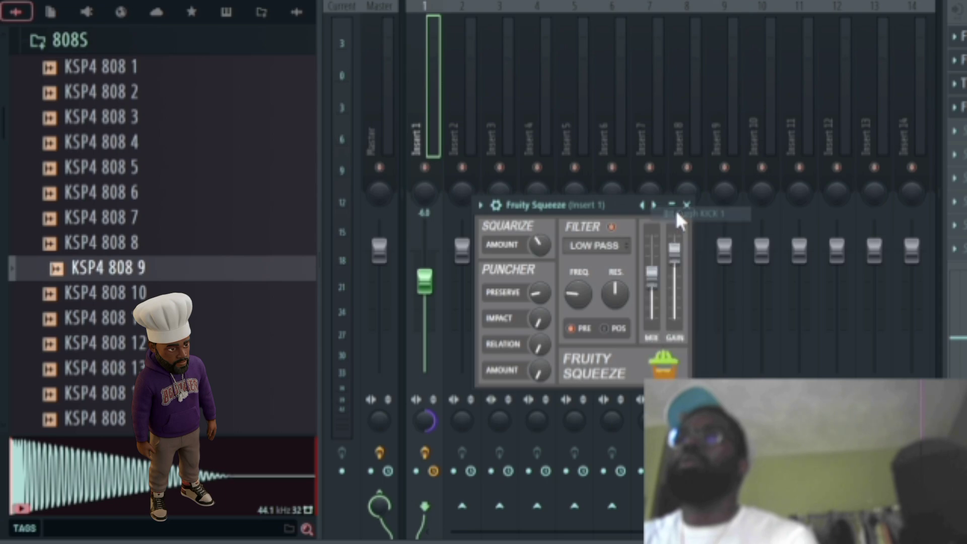
# - Turn Fruity Squeeze's Squarize amount fully down, raise the low-pass filter frequency slightly and increase the gain
pyautogui.moveTo(539, 245); pyautogui.dragTo(539, 255)
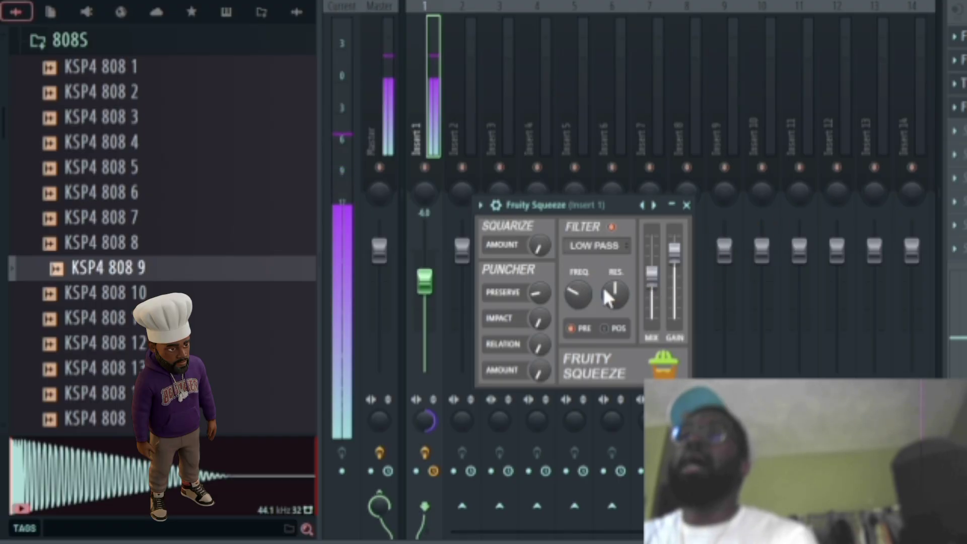
pyautogui.moveTo(674, 249); pyautogui.dragTo(674, 238)
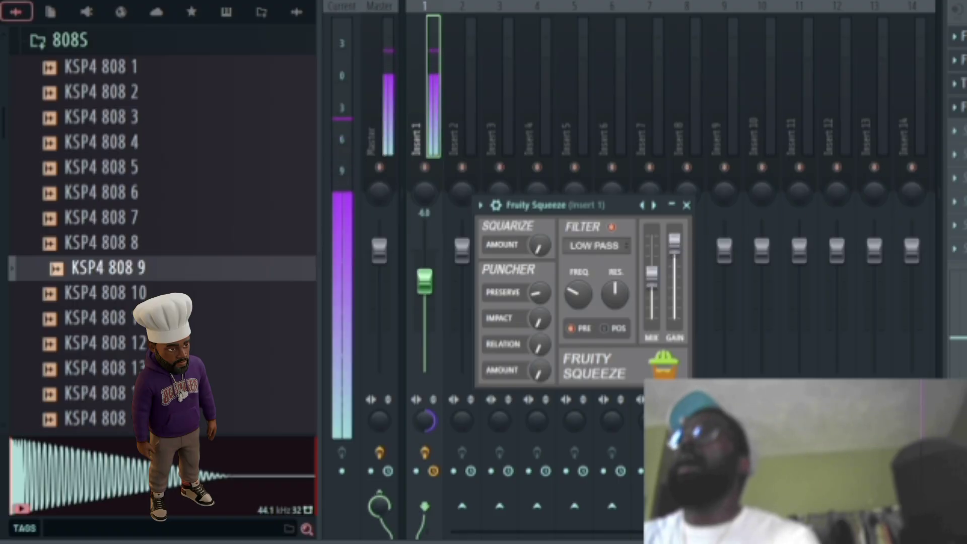
pyautogui.press('F9')
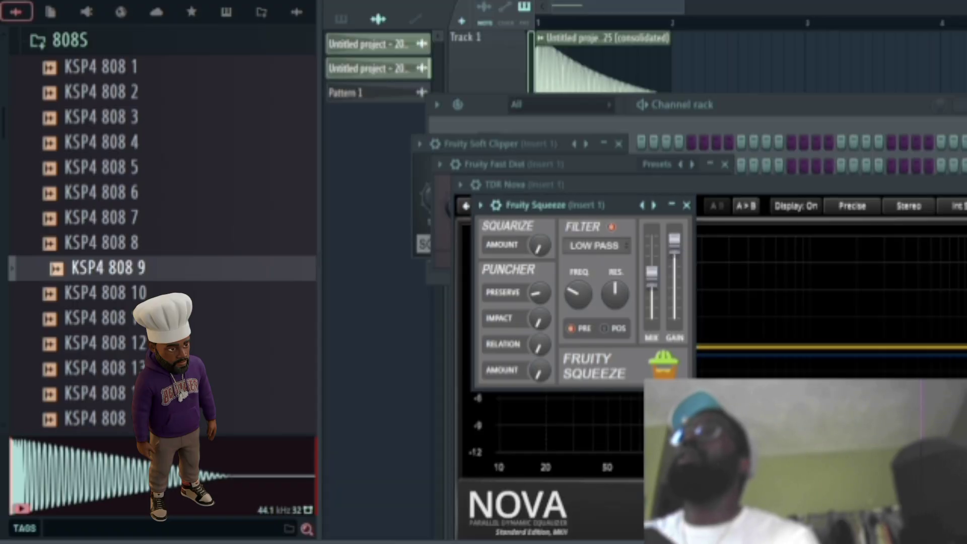
# - Duplicate the consolidated 808 clip on Track 1 into bar 2 of the playlist
pyautogui.click(611, 2)
pyautogui.keyDown('ctrl'); pyautogui.click(569, 78); pyautogui.keyUp('ctrl')
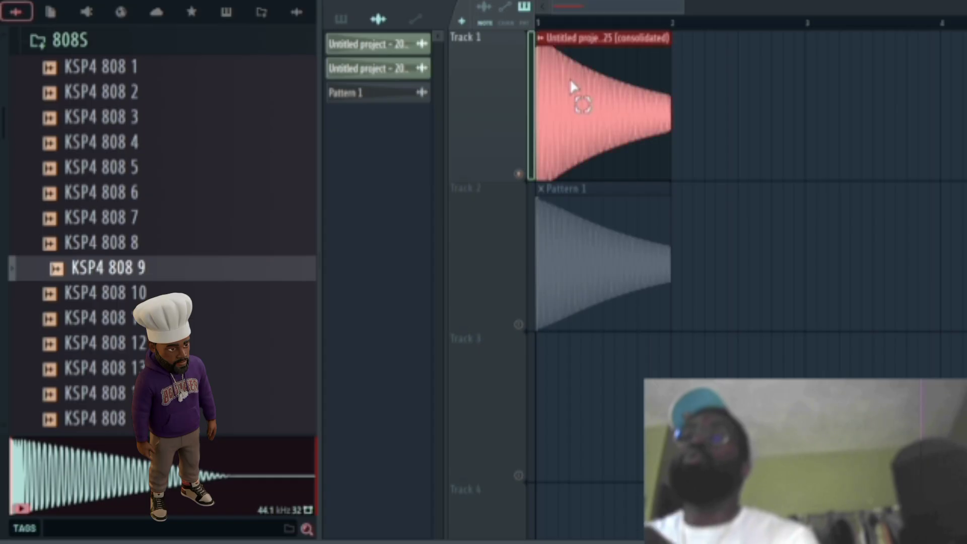
pyautogui.hotkey('ctrl', 'b')
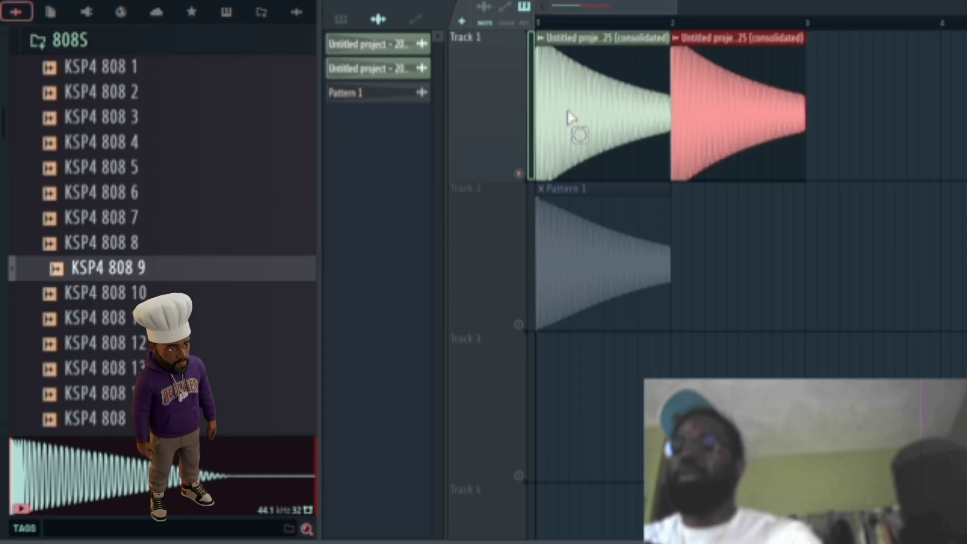
# - Consolidate the bar 2 clip, move the result to the start of Track 3 and solo that track
pyautogui.hotkey('ctrl', 'alt', 'c')
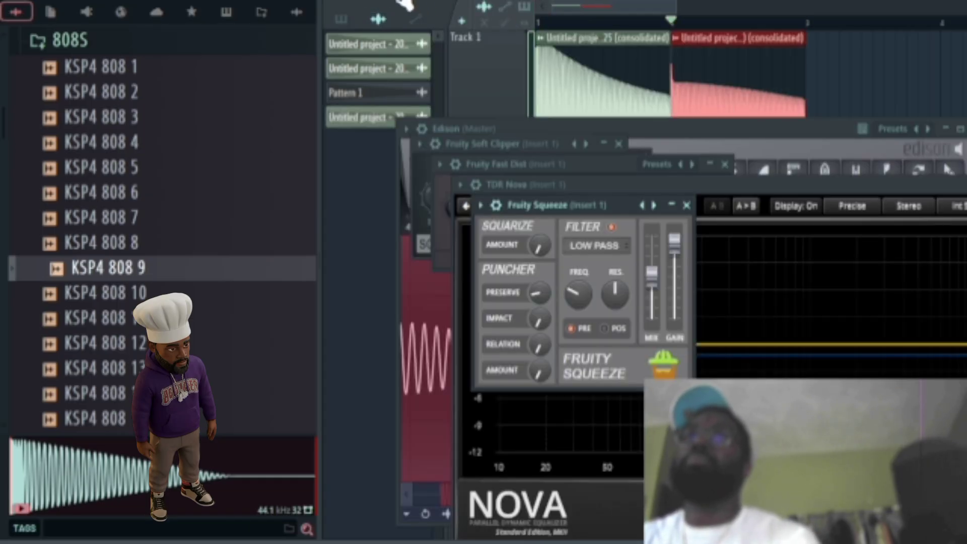
pyautogui.click(405, 4)
pyautogui.moveTo(710, 114); pyautogui.dragTo(544, 452)
pyautogui.rightClick(522, 474)
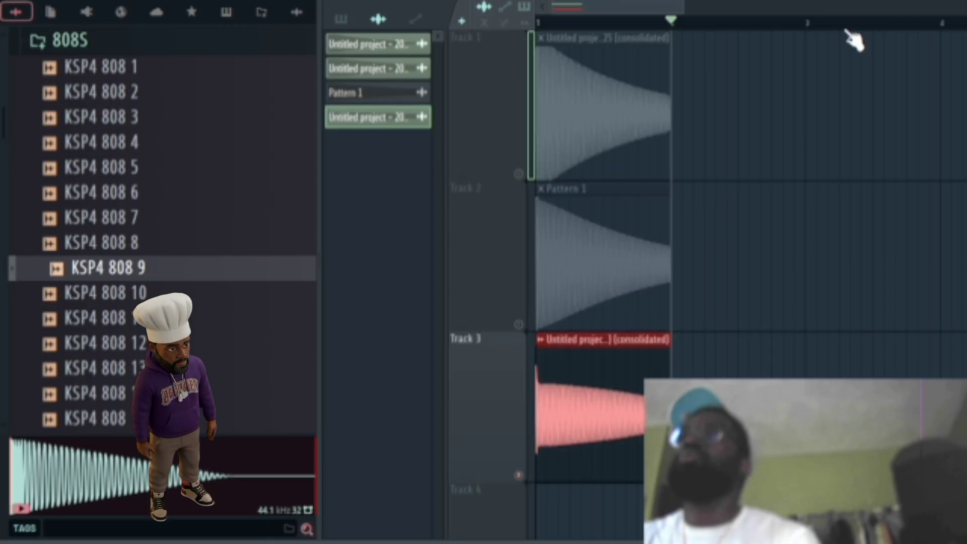
# - Fit the newly consolidated clip on Track 3 to the 140 (project) tempo
pyautogui.press('F9')
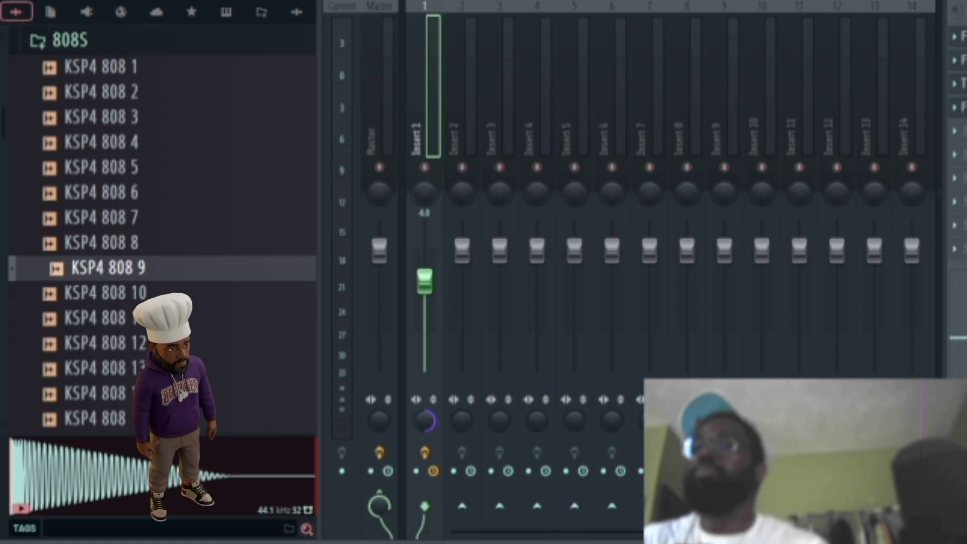
pyautogui.press('F5')
pyautogui.scroll(-2, 546, 158)
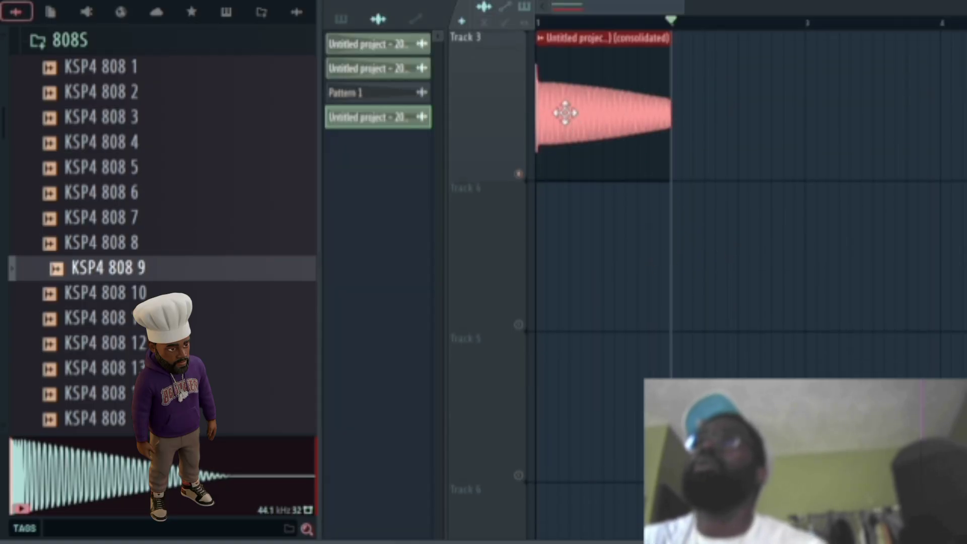
pyautogui.click(541, 37)
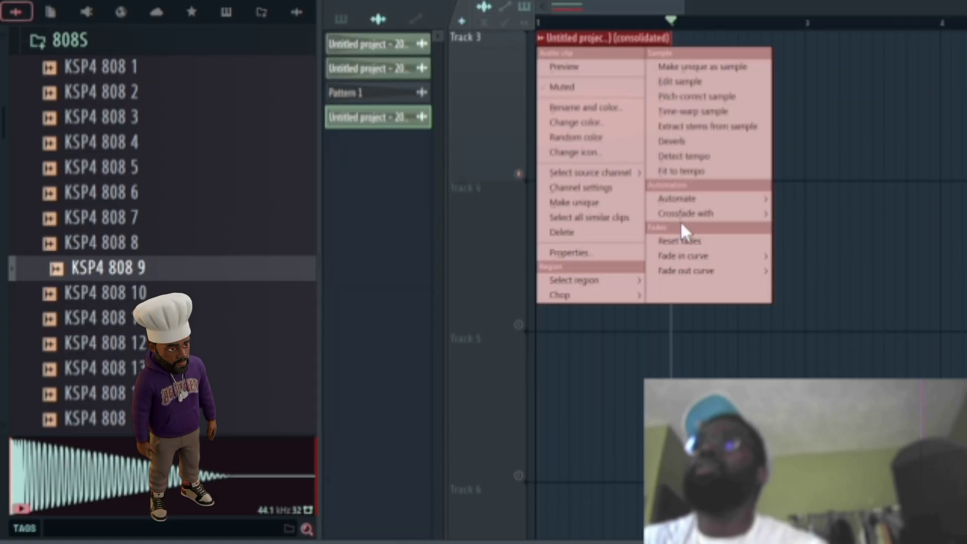
pyautogui.click(677, 171)
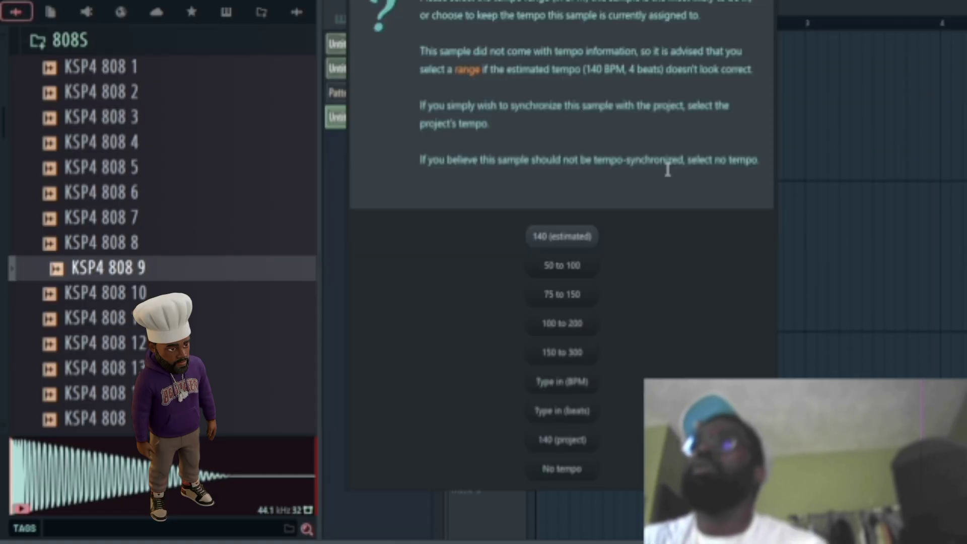
pyautogui.click(586, 435)
# - Open the channel settings of the Track 3 clip and normalize its sample
pyautogui.doubleClick(611, 112)
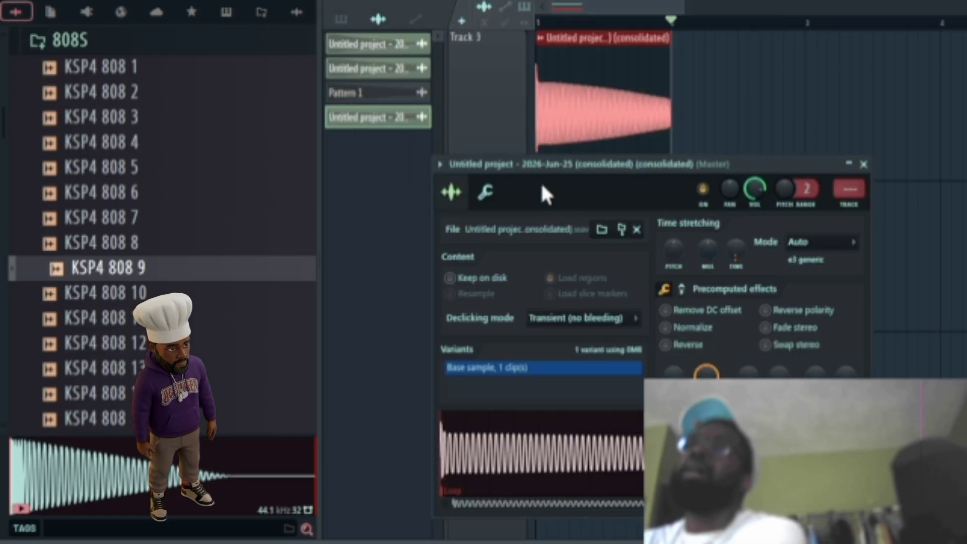
pyautogui.click(485, 192)
pyautogui.click(451, 191)
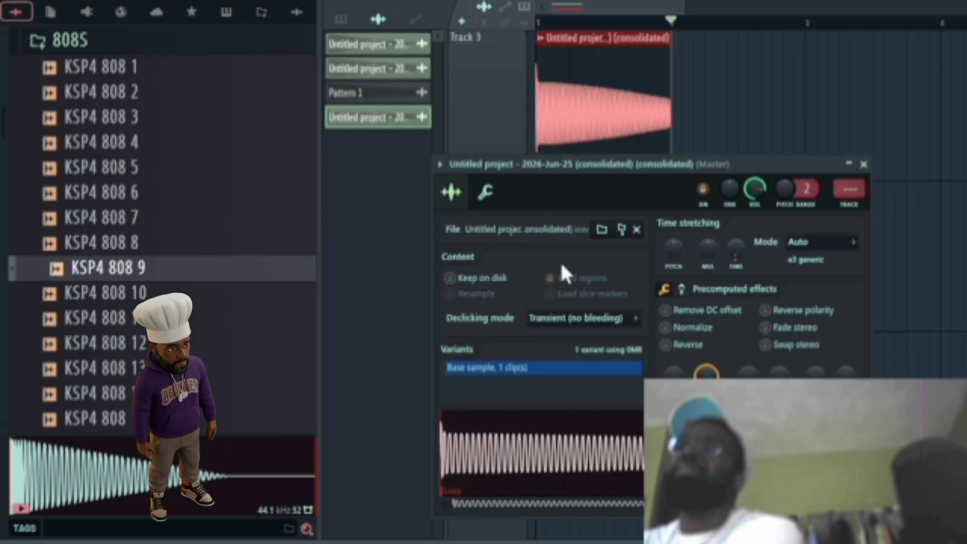
pyautogui.click(668, 329)
pyautogui.scroll(-2, 676, 343)
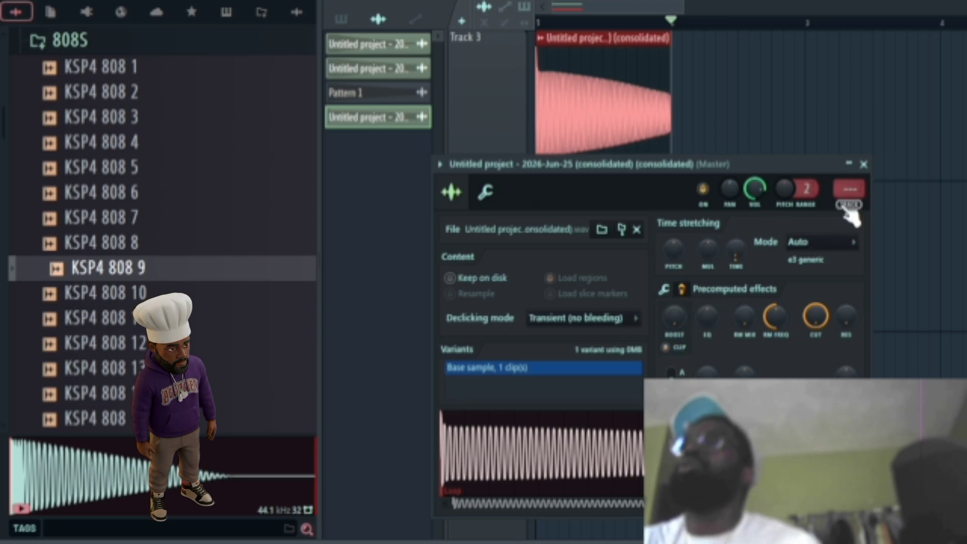
# - Route the sample to mixer Insert 2 and turn its stereo separation up to match Insert 1
pyautogui.doubleClick(849, 189)
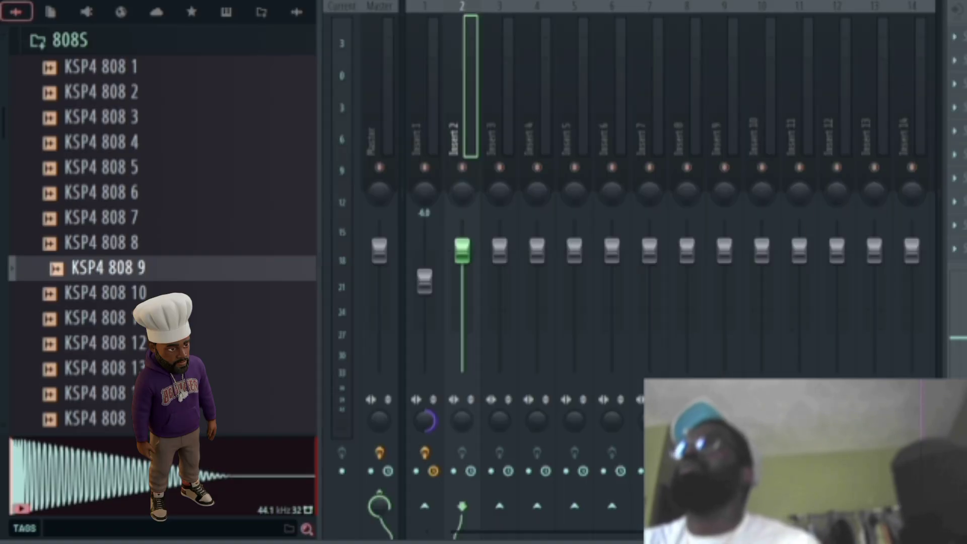
pyautogui.click(961, 40)
pyautogui.click(591, 222)
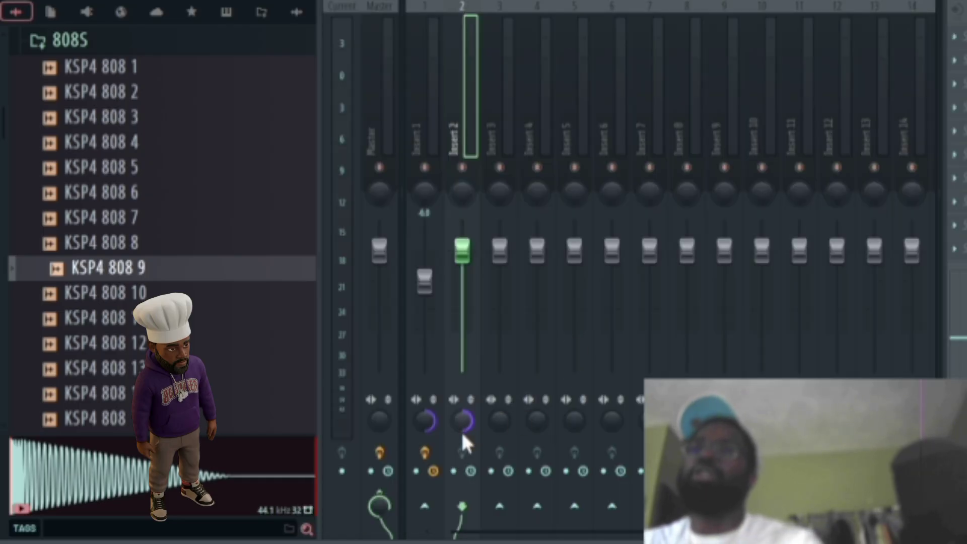
# - Add Fruity Parametric EQ 2 to Insert 2's first effect slot, load the 40Hz + 18kHz cut preset and play the sound
pyautogui.click(959, 38)
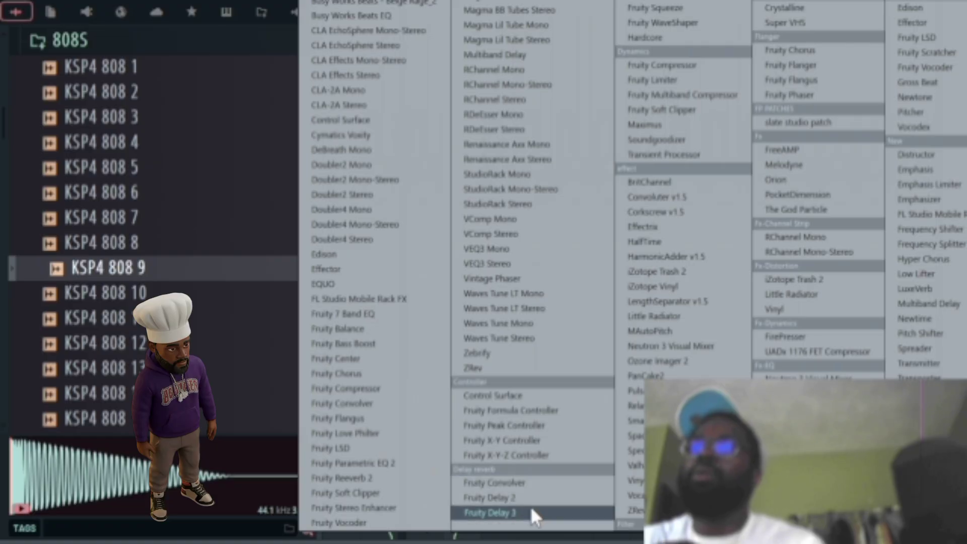
pyautogui.click(392, 462)
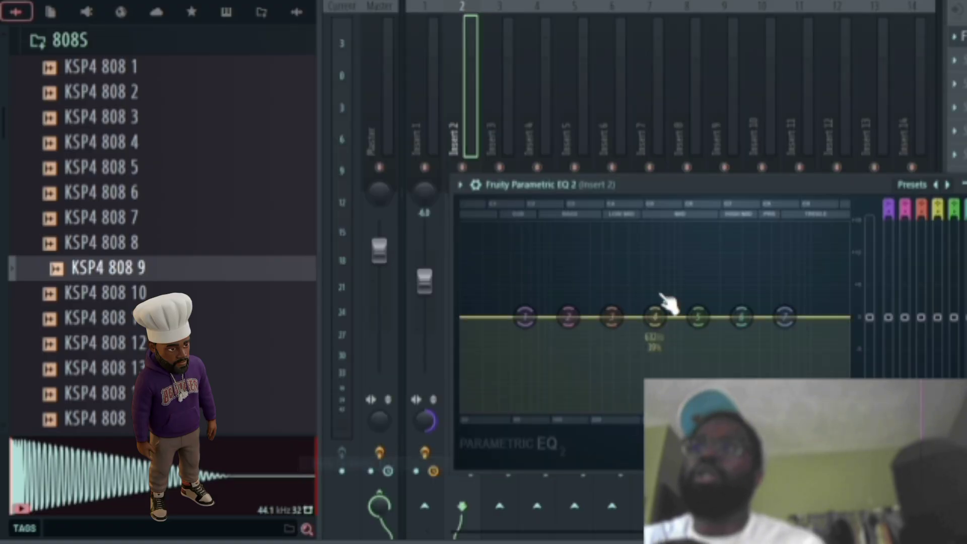
pyautogui.click(938, 185)
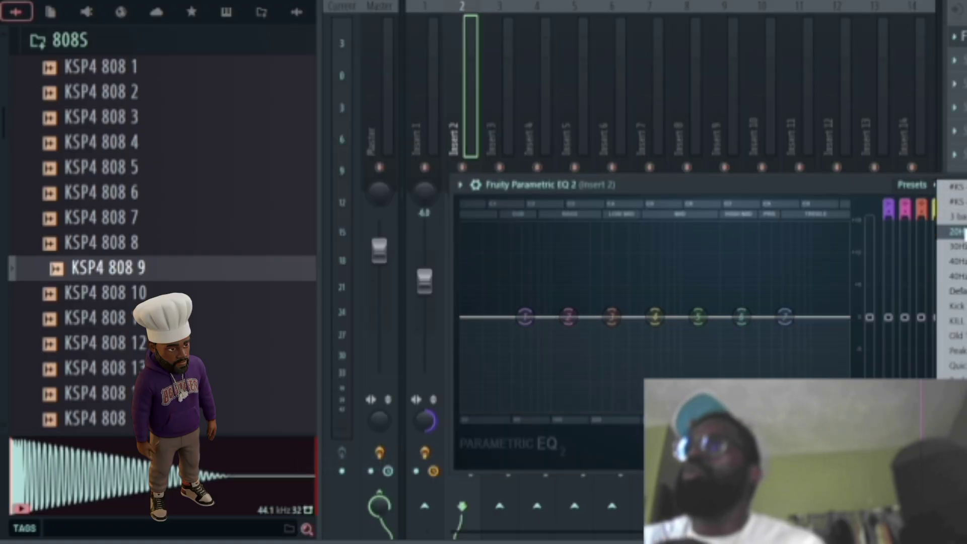
pyautogui.click(954, 261)
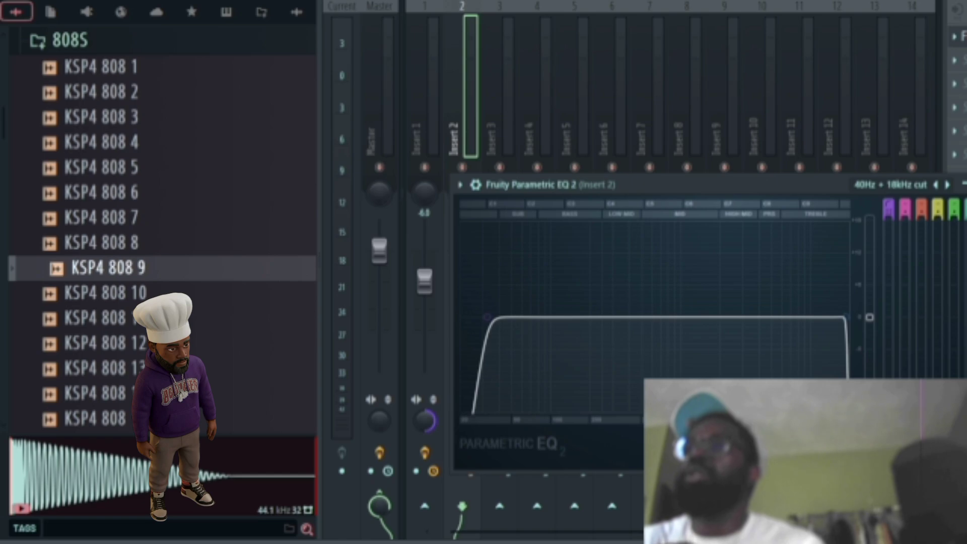
pyautogui.press('space')
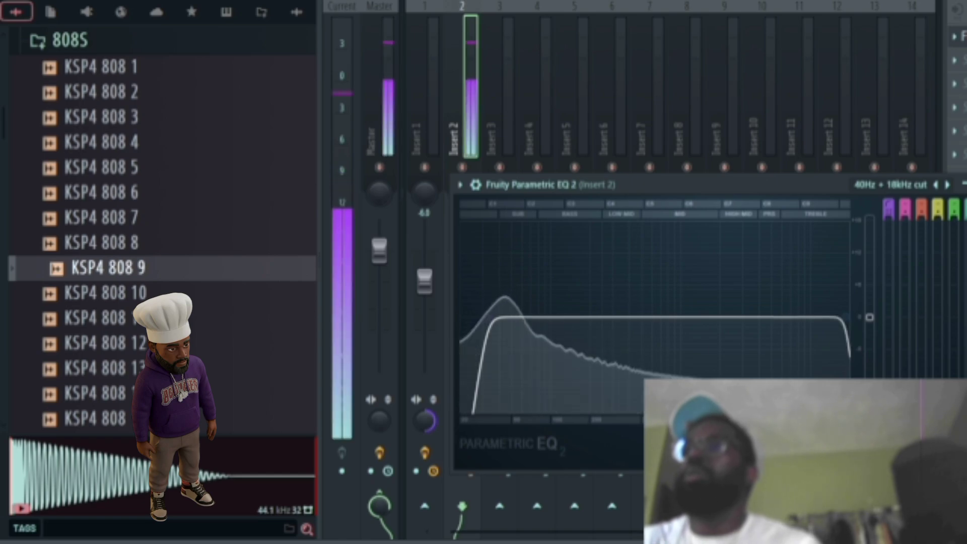
# - Add a second Fruity Parametric EQ 2 to Insert 2, lower band 7 as a low-pass into the bass range and compare both EQ curves
pyautogui.click(959, 61)
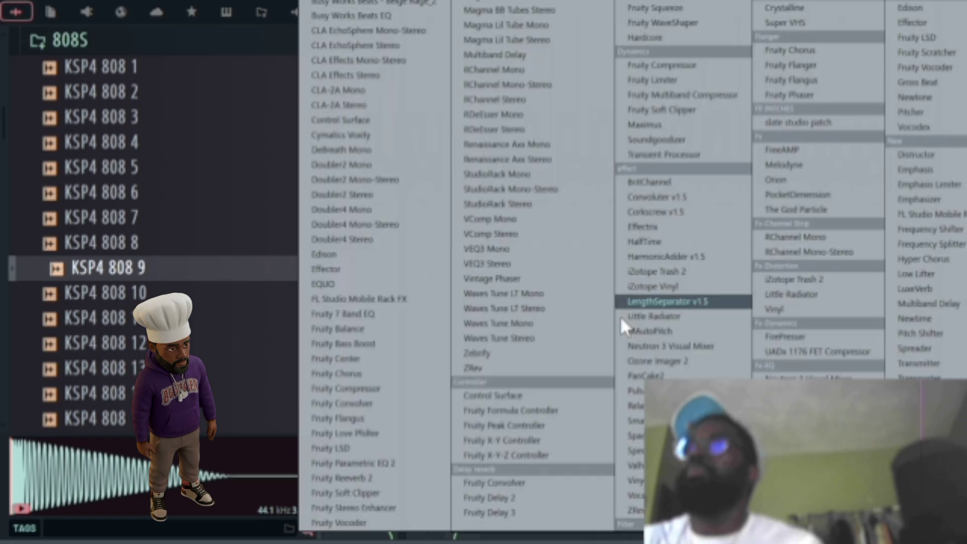
pyautogui.click(384, 459)
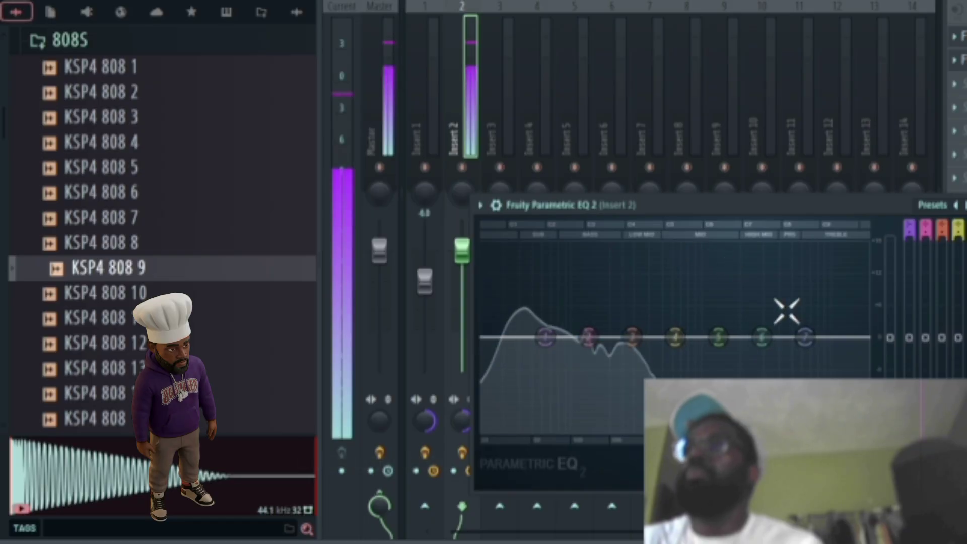
pyautogui.moveTo(804, 336); pyautogui.dragTo(592, 429)
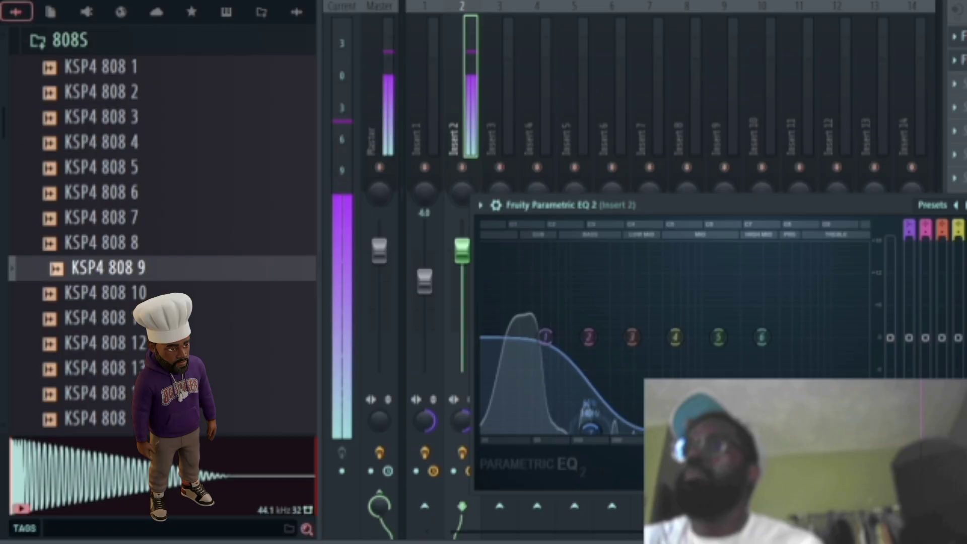
pyautogui.click(949, 59)
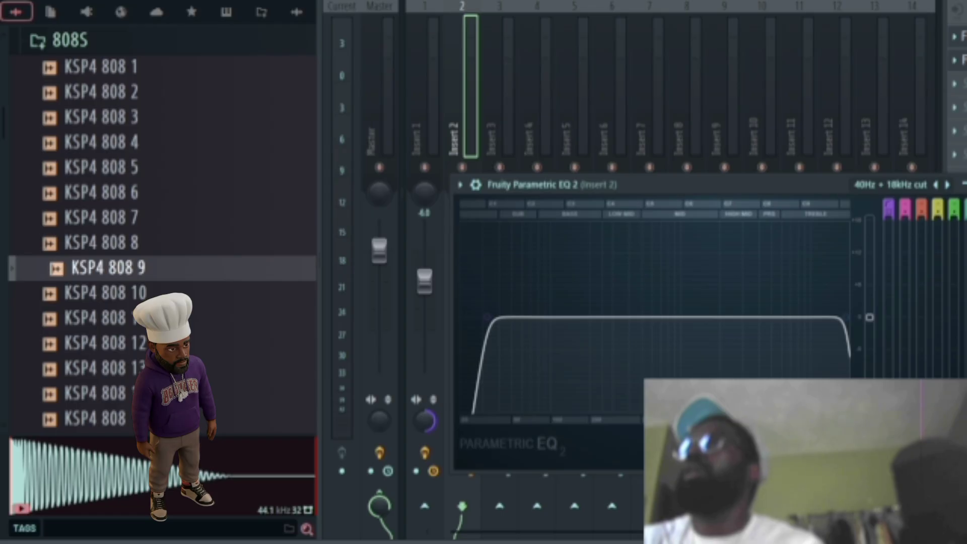
pyautogui.press('Escape')
pyautogui.click(961, 60)
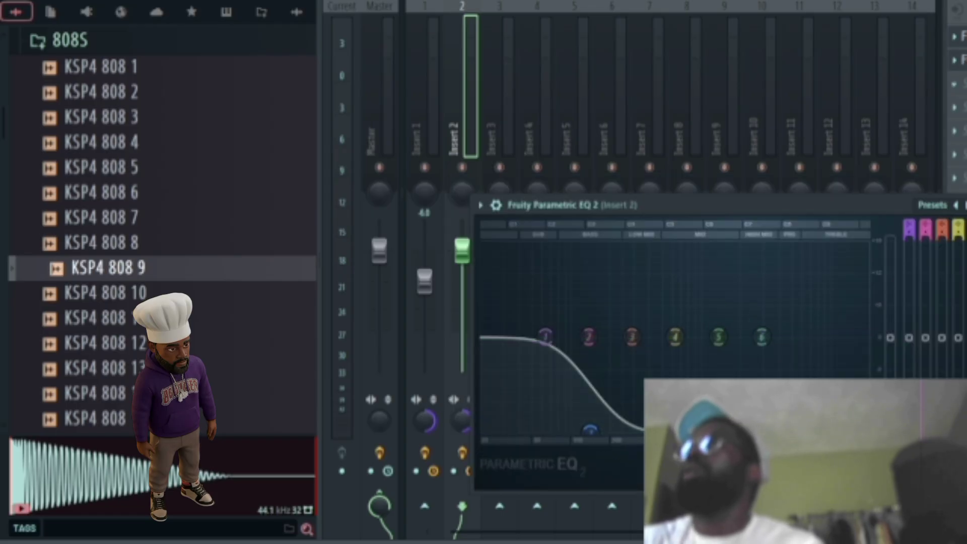
pyautogui.click(961, 35)
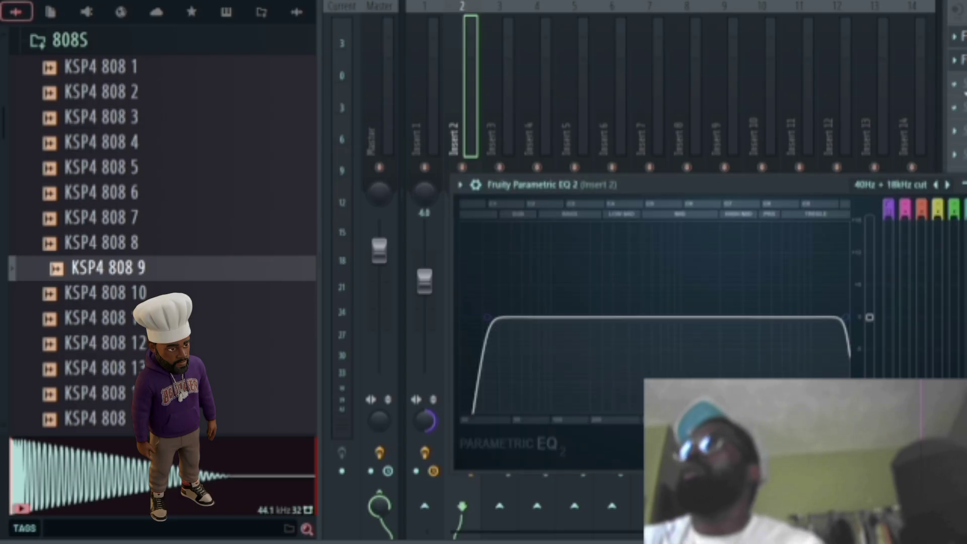
# - Add Fruity Compressor to the third effect slot of Insert 2 and load its Brickwall preset
pyautogui.click(956, 86)
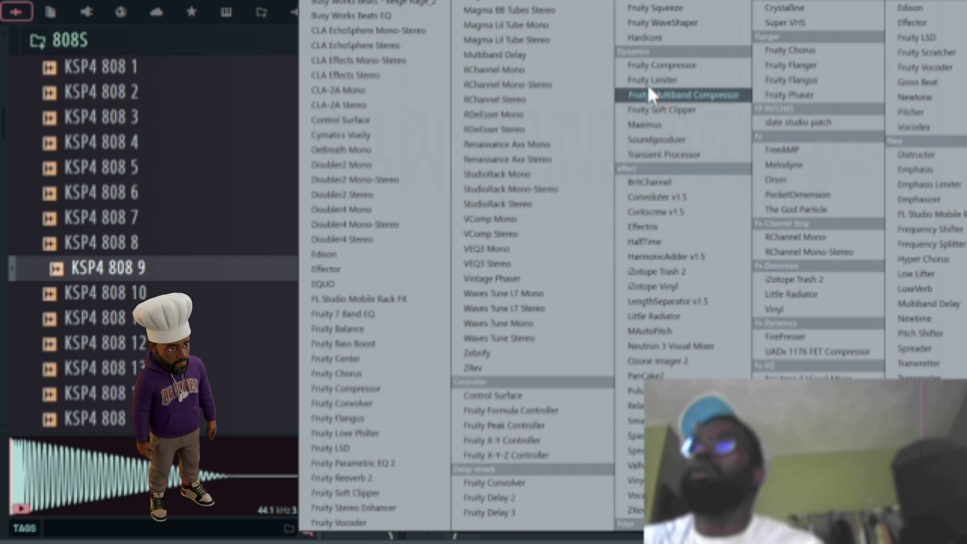
pyautogui.click(646, 67)
pyautogui.click(684, 62)
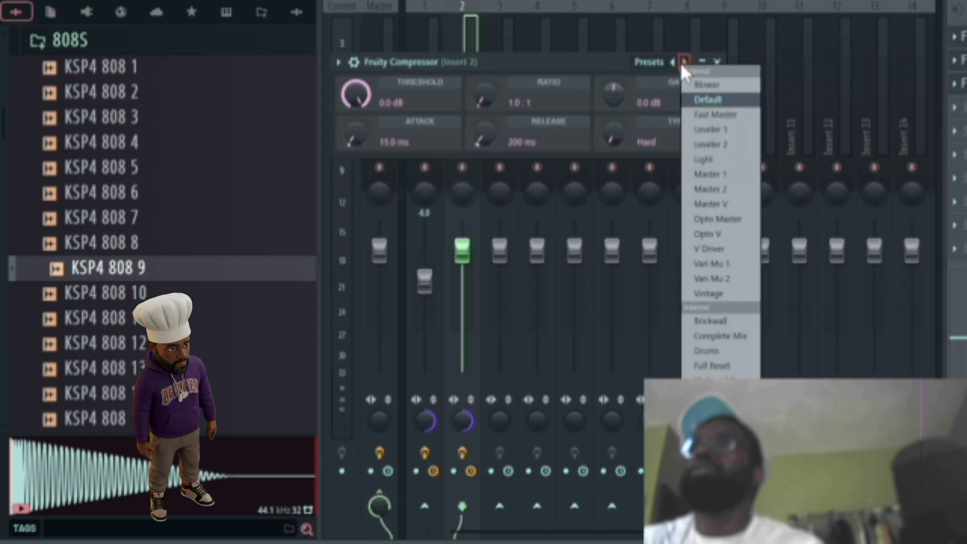
pyautogui.click(720, 321)
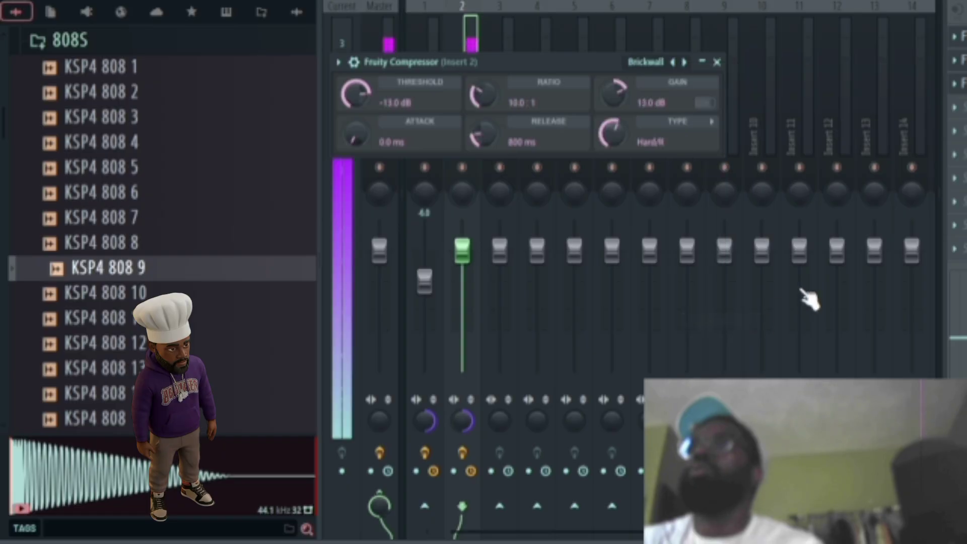
# - Add Fruity WaveShaper to the fourth effect slot of Insert 2 and load a preset with a steep, rounded saturation curve
pyautogui.click(954, 107)
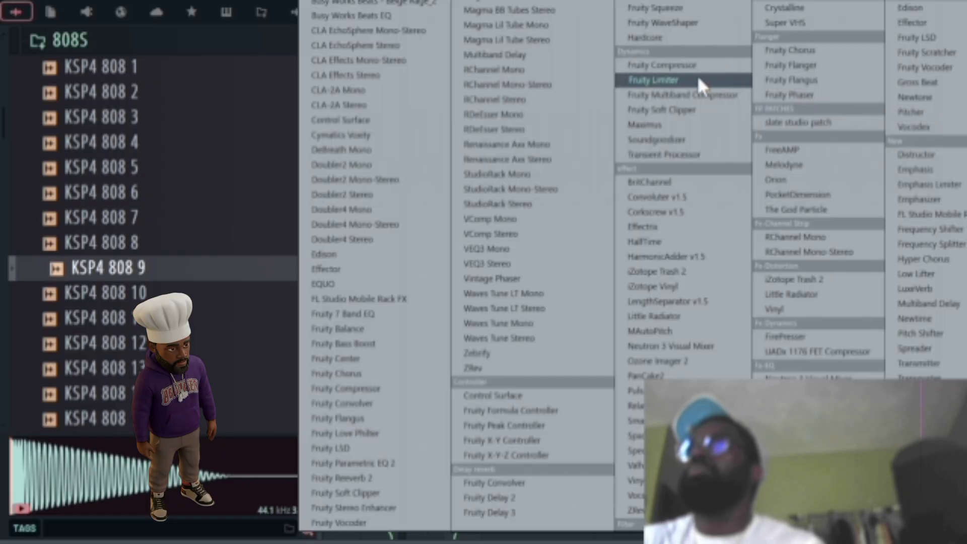
pyautogui.click(664, 21)
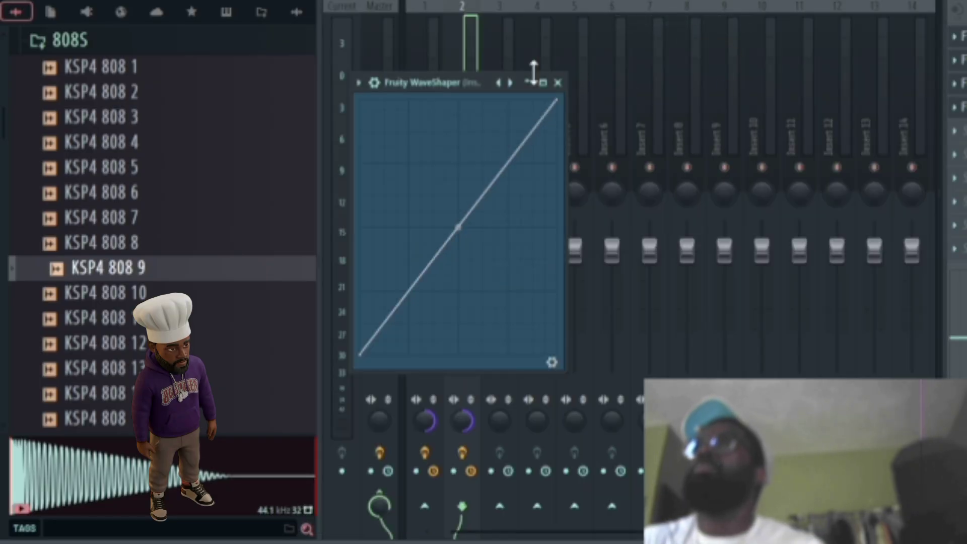
pyautogui.click(524, 81)
pyautogui.click(570, 320)
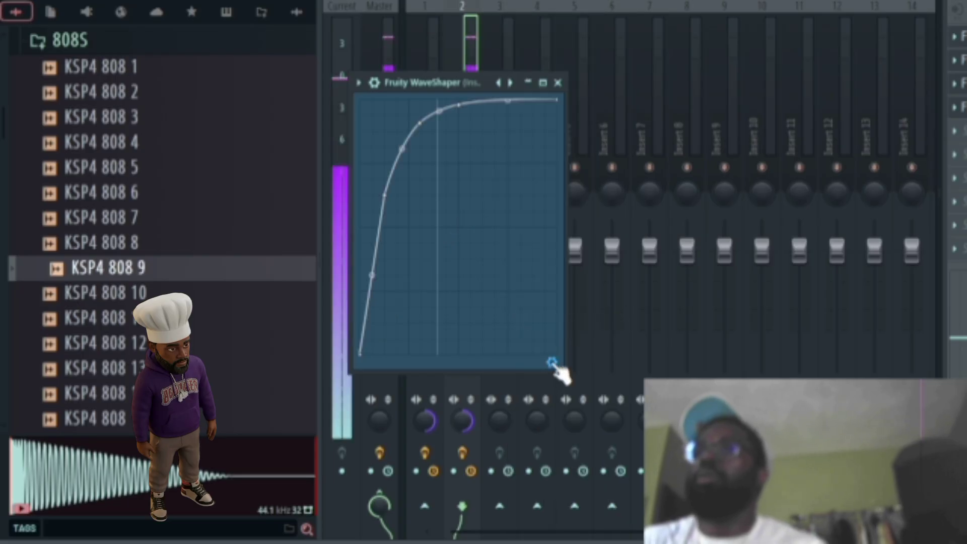
# - Reveal Fruity WaveShaper's controls, enable HQ, lower the mix amount and close the plugin window
pyautogui.click(552, 363)
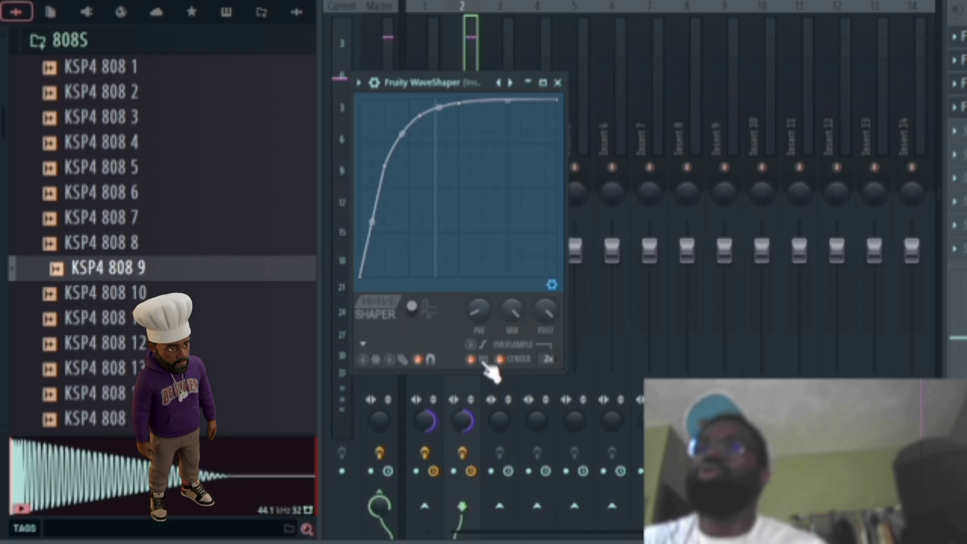
pyautogui.click(482, 360)
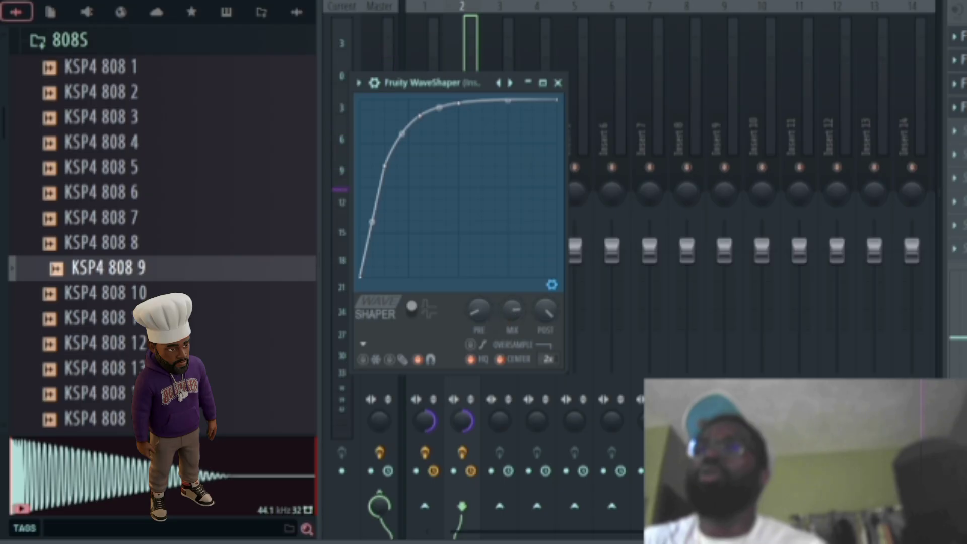
pyautogui.moveTo(506, 313); pyautogui.dragTo(505, 324)
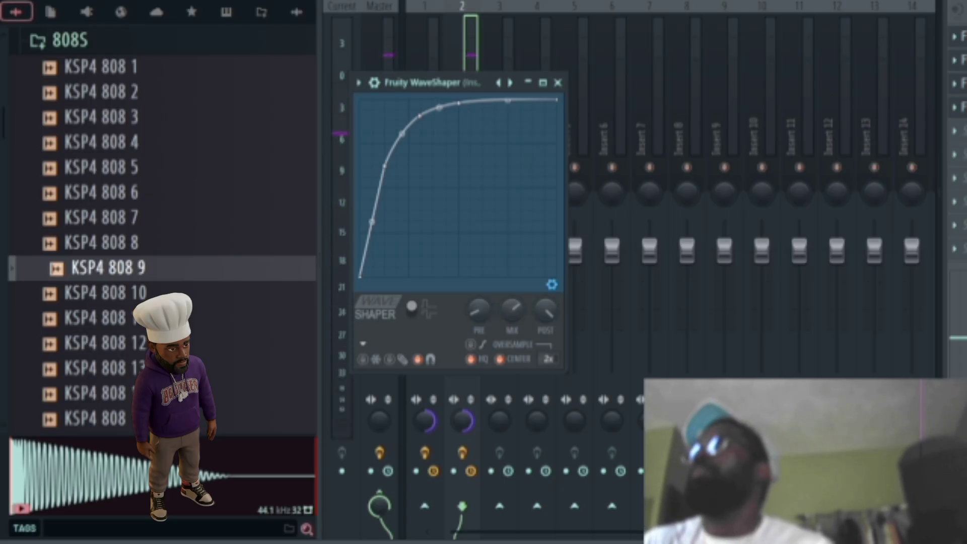
pyautogui.click(873, 3)
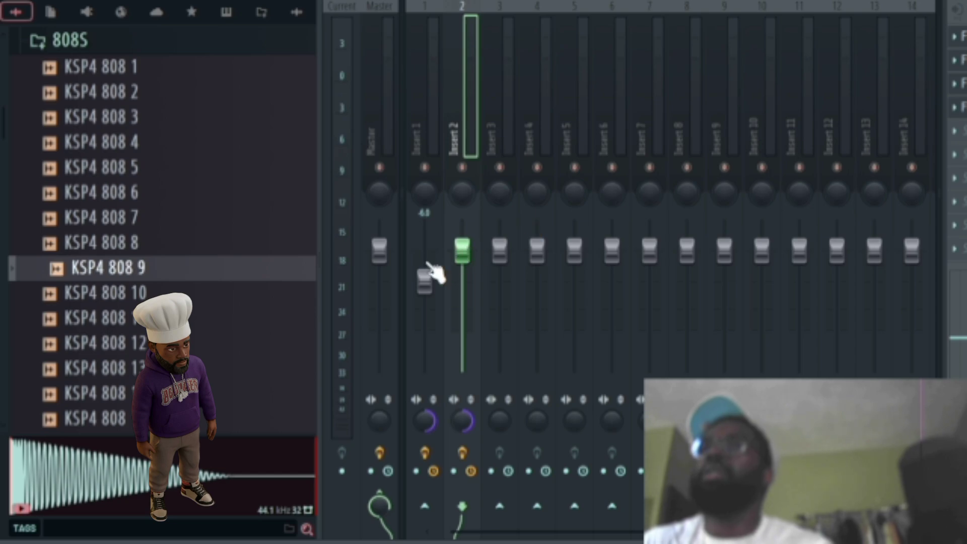
# - Copy Insert 1's fader value to Insert 2 and play the processed 808
pyautogui.rightClick(426, 266)
pyautogui.click(470, 460)
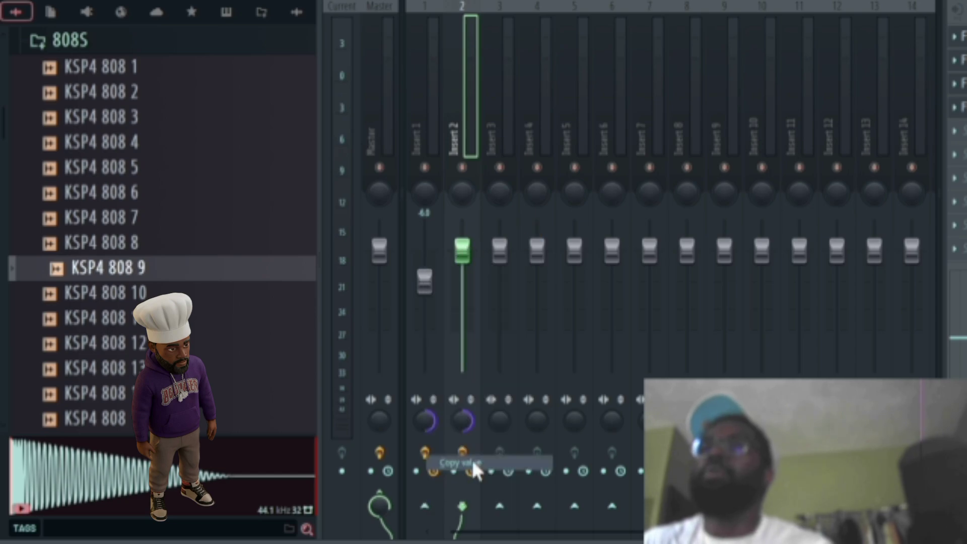
pyautogui.rightClick(459, 259)
pyautogui.click(497, 471)
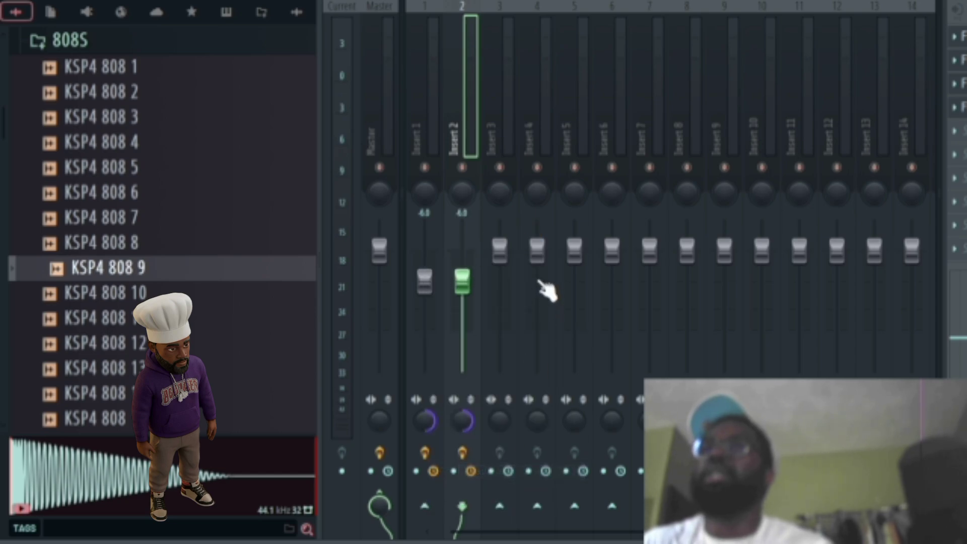
pyautogui.press('space')
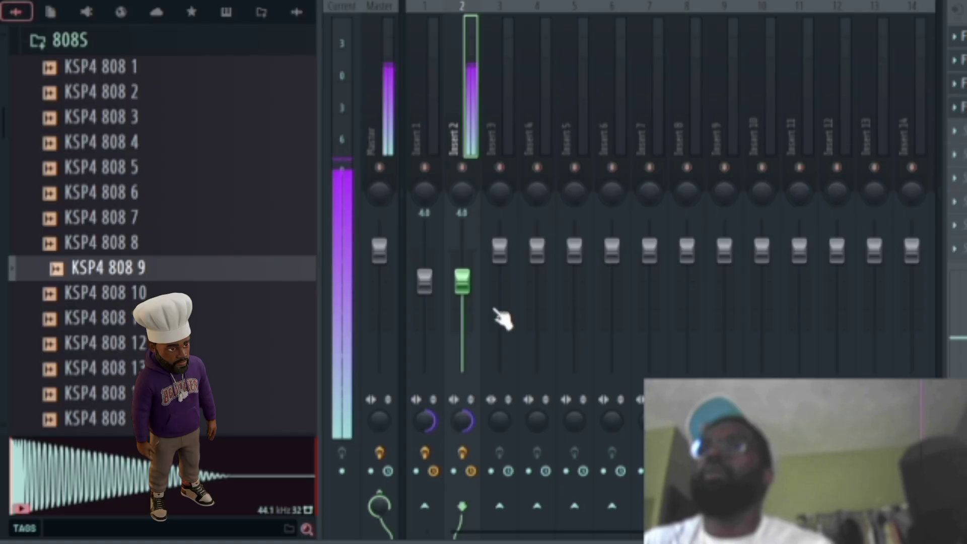
# - Raise Insert 2's fader to -3.0 and return to the Track 3 clip in the playlist
pyautogui.moveTo(465, 281); pyautogui.dragTo(462, 271)
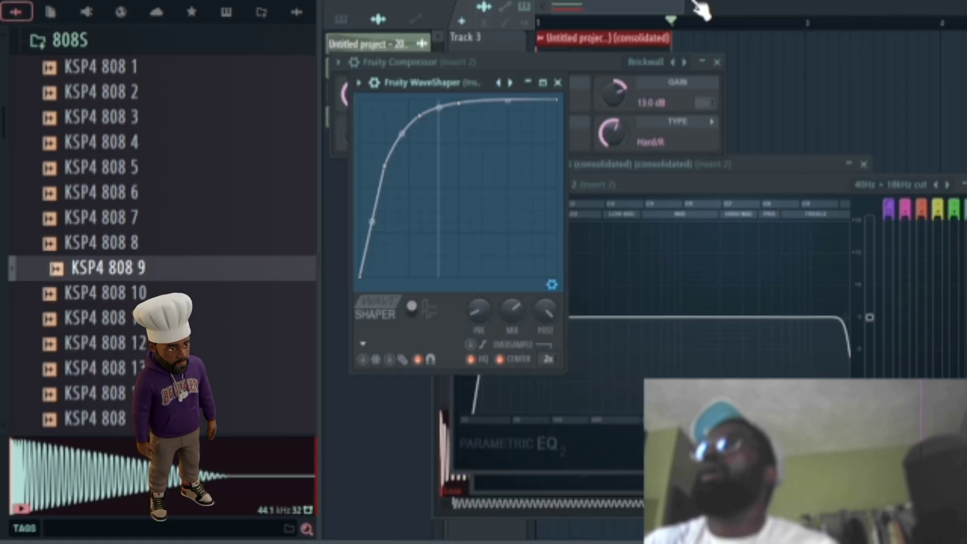
pyautogui.click(667, 6)
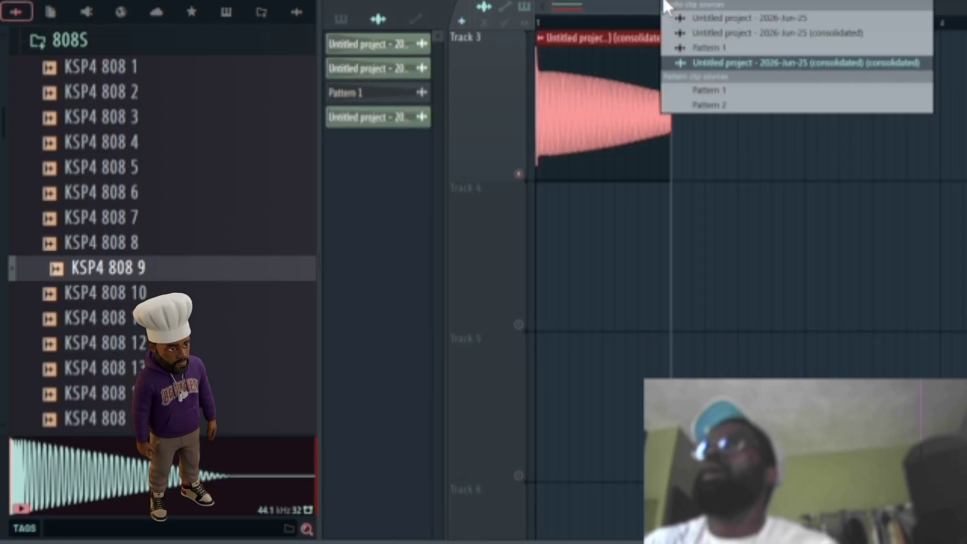
pyautogui.click(473, 4)
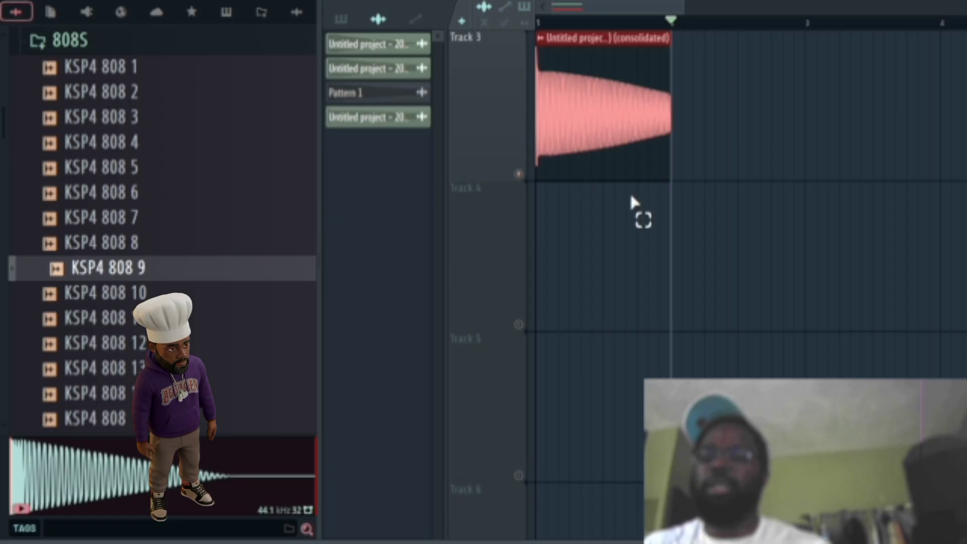
# - Consolidate a duplicate of the Track 3 clip, move it to the start of Track 4 and mute Track 3
pyautogui.hotkey('ctrl', 'b')
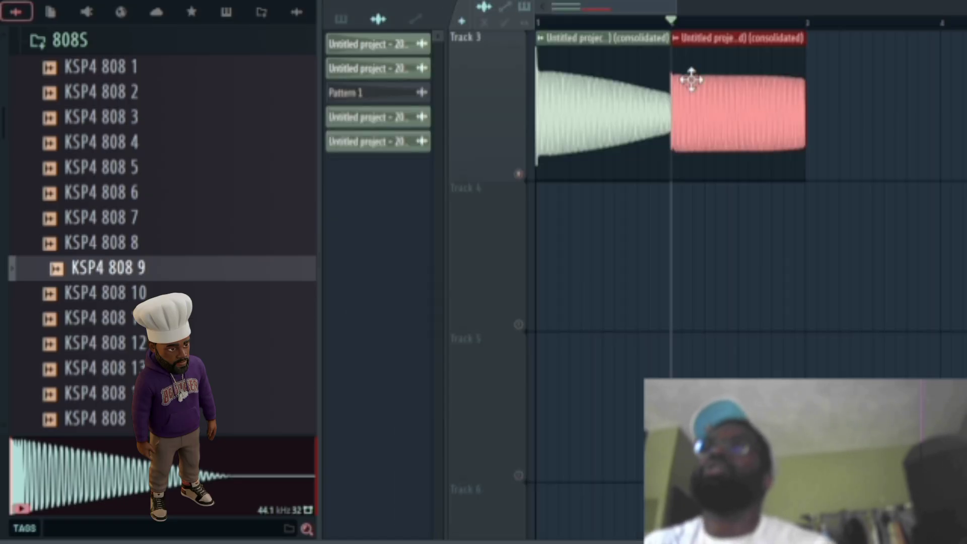
pyautogui.moveTo(691, 79); pyautogui.dragTo(529, 302)
pyautogui.scroll(1, 636, 274)
pyautogui.scroll(1, 636, 274)
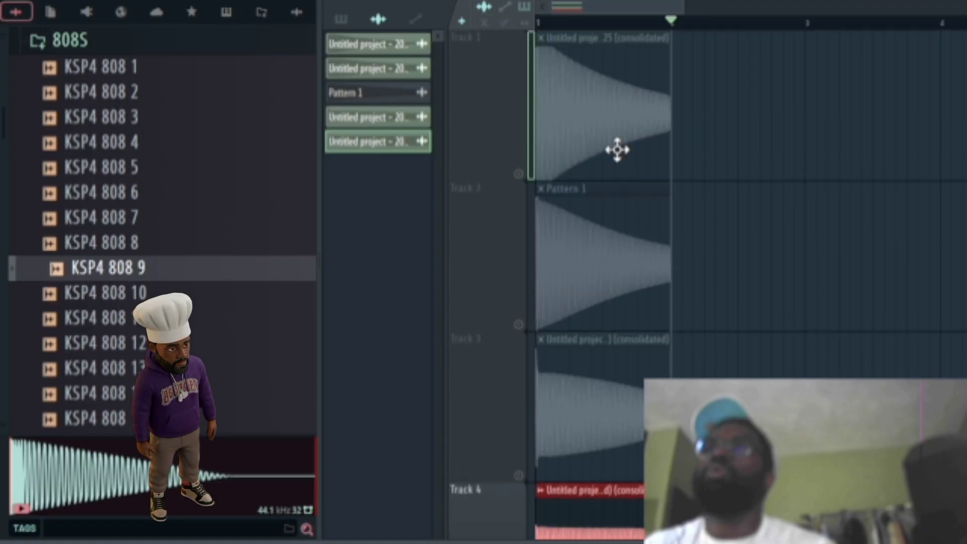
pyautogui.scroll(-4, 591, 250)
pyautogui.scroll(4, 590, 250)
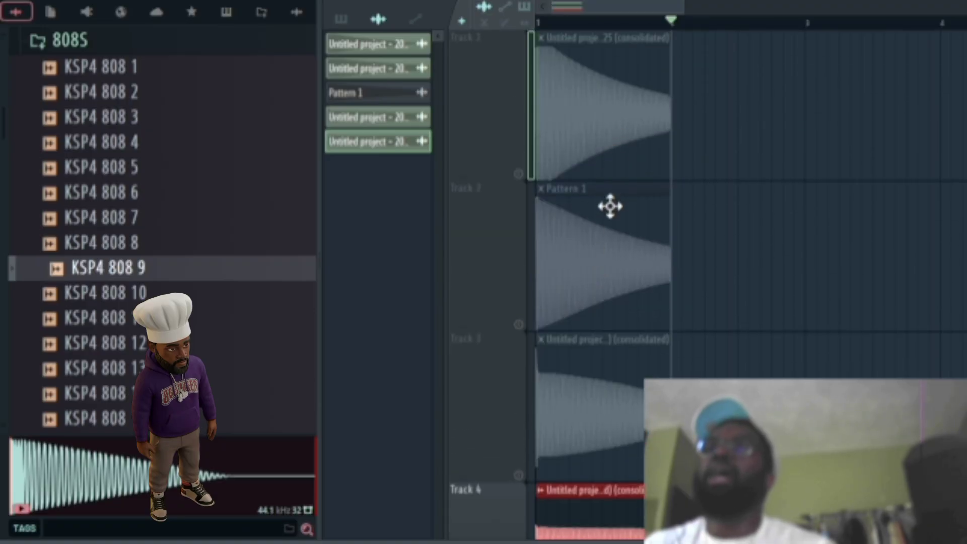
# - Open the Track 4 clip's settings and enable Cut self with cut group 6
pyautogui.scroll(-3, 604, 192)
pyautogui.doubleClick(587, 132)
pyautogui.click(506, 212)
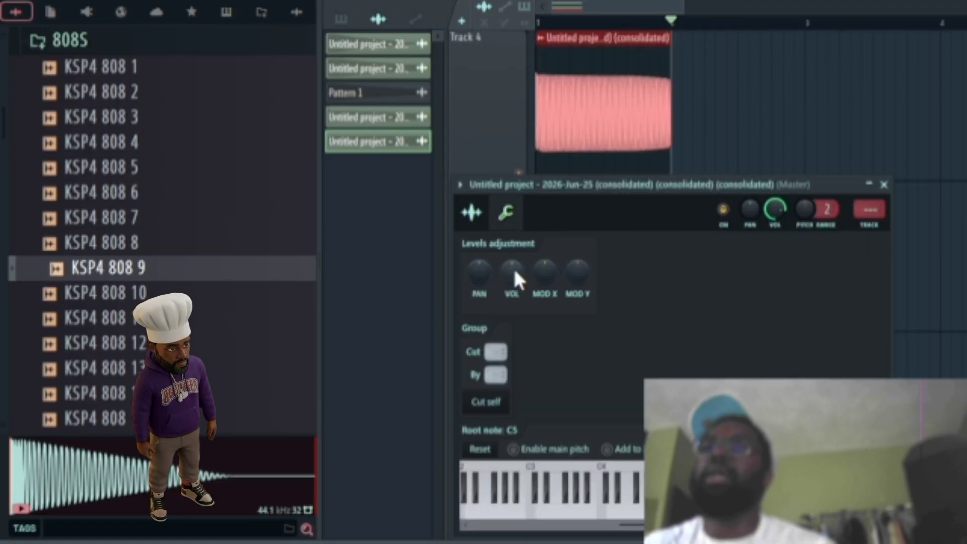
pyautogui.click(471, 212)
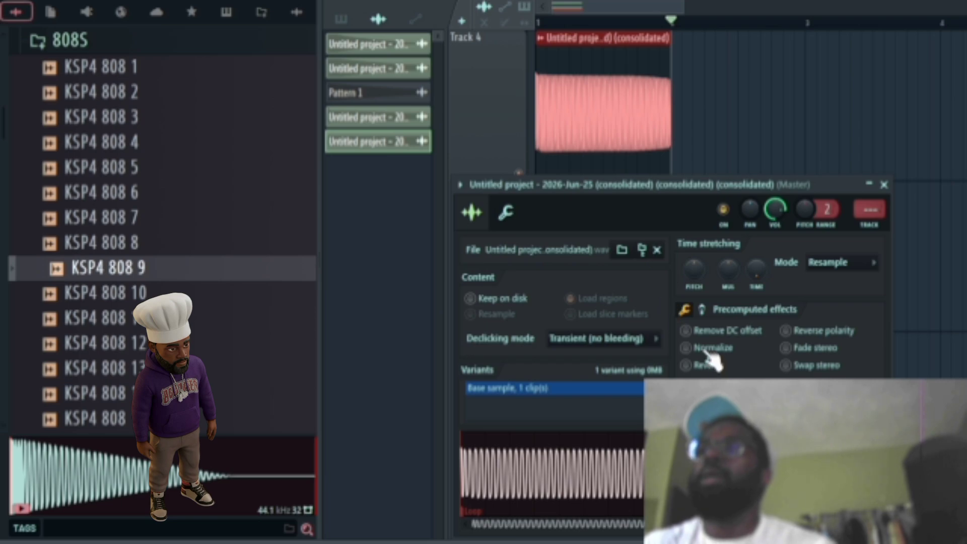
# - Normalize the Track 4 clip, give it a fade-out that tapers to silence near the clip's end, and close its settings
pyautogui.click(701, 309)
pyautogui.click(693, 309)
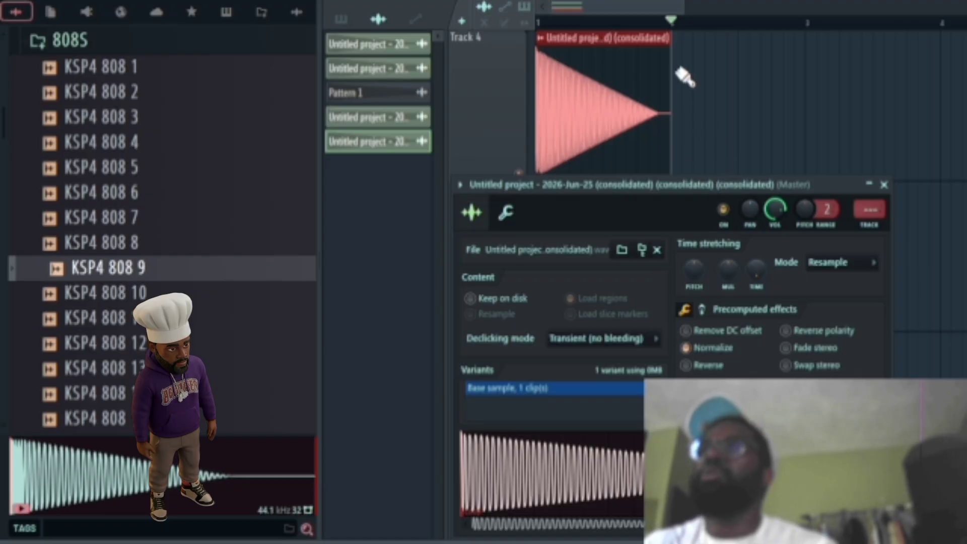
pyautogui.click(506, 213)
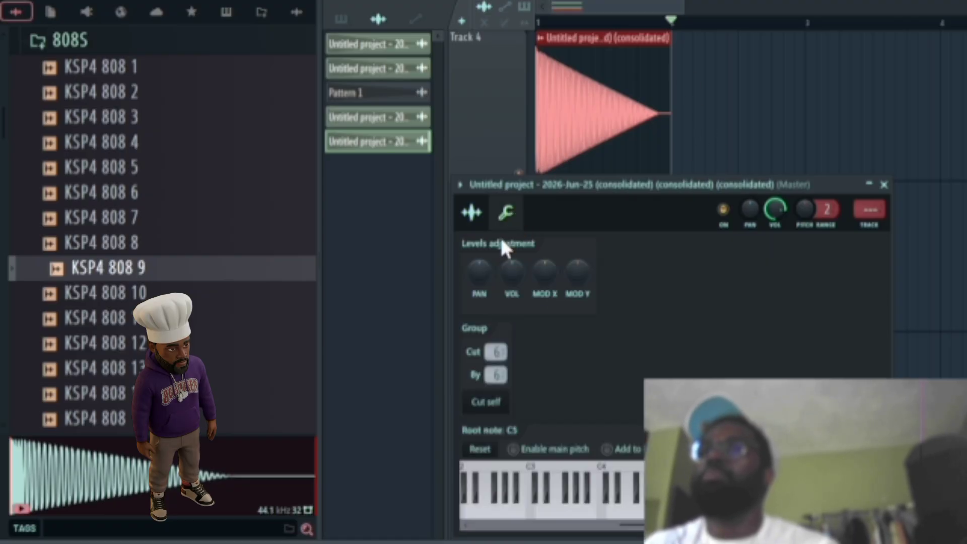
pyautogui.click(476, 212)
pyautogui.moveTo(661, 190); pyautogui.dragTo(712, 132)
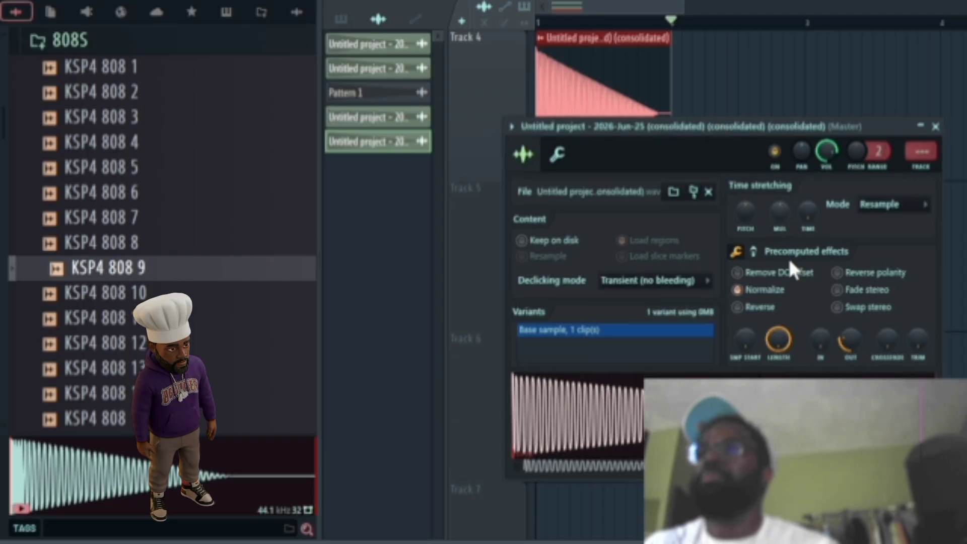
pyautogui.moveTo(820, 126); pyautogui.dragTo(758, 263)
pyautogui.click(486, 6)
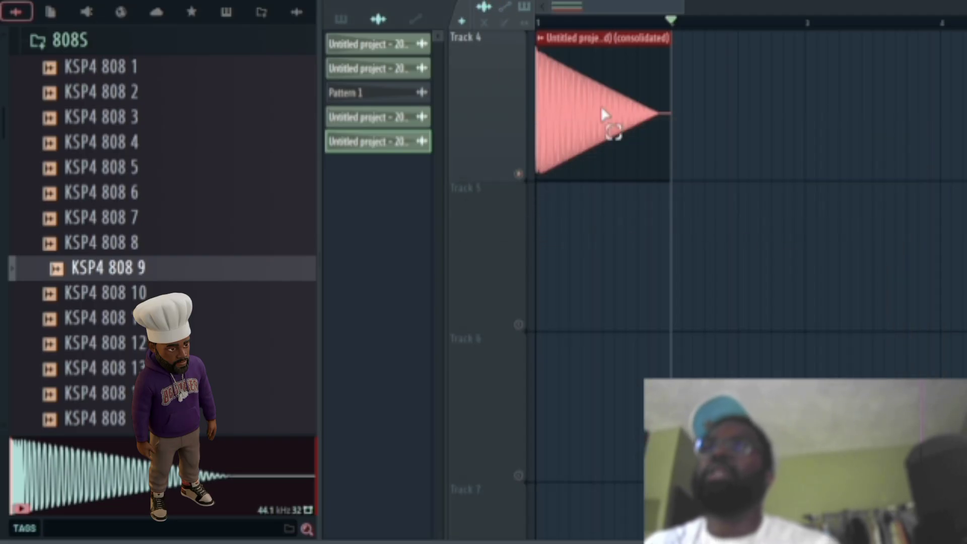
# - Consolidate a duplicate of the Track 4 clip, move it to the start of Track 5 and mute Track 4
pyautogui.hotkey('ctrl', 'b')
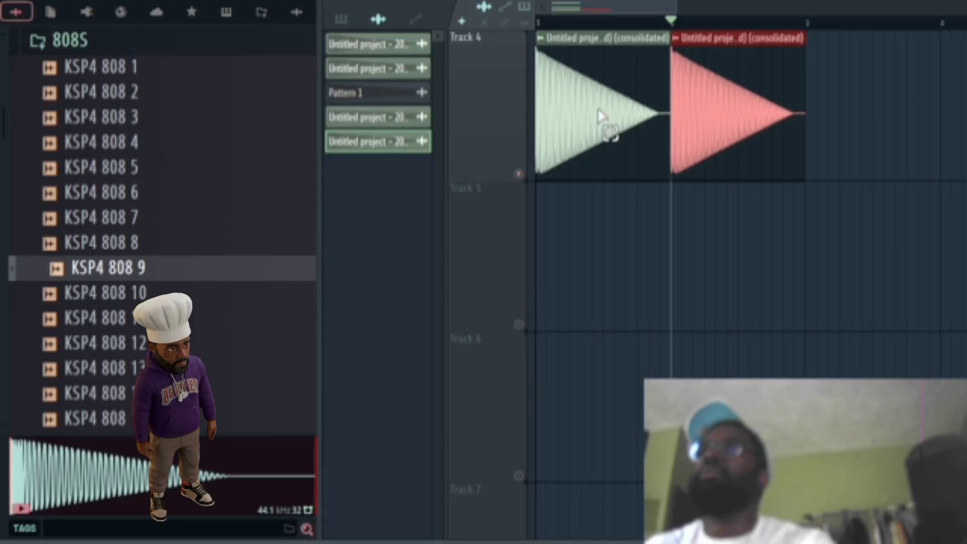
pyautogui.hotkey('ctrl', 'alt', 'c')
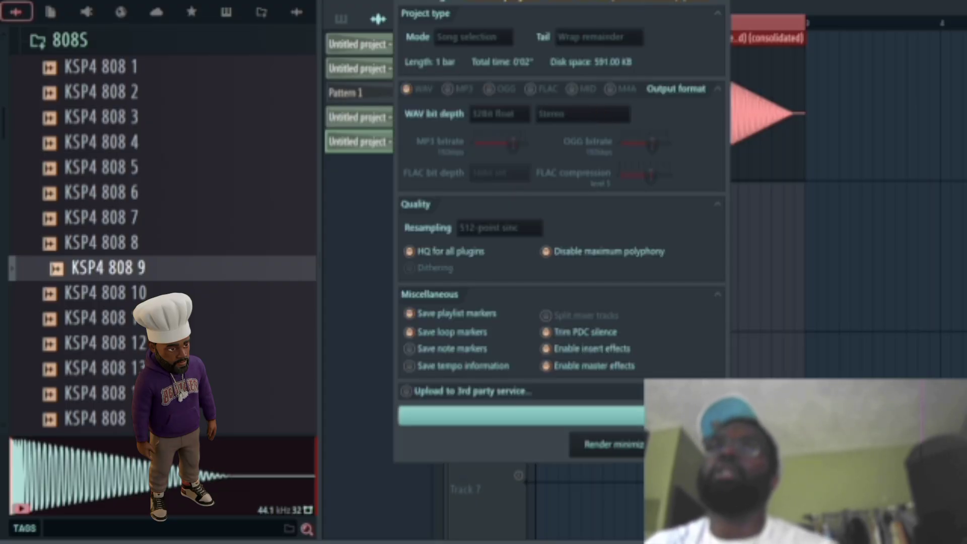
pyautogui.press('Return')
pyautogui.moveTo(736, 120); pyautogui.dragTo(496, 299)
pyautogui.rightClick(518, 324)
# - Open the Track 5 clip's settings and enable Cut self with cut group 7
pyautogui.doubleClick(551, 304)
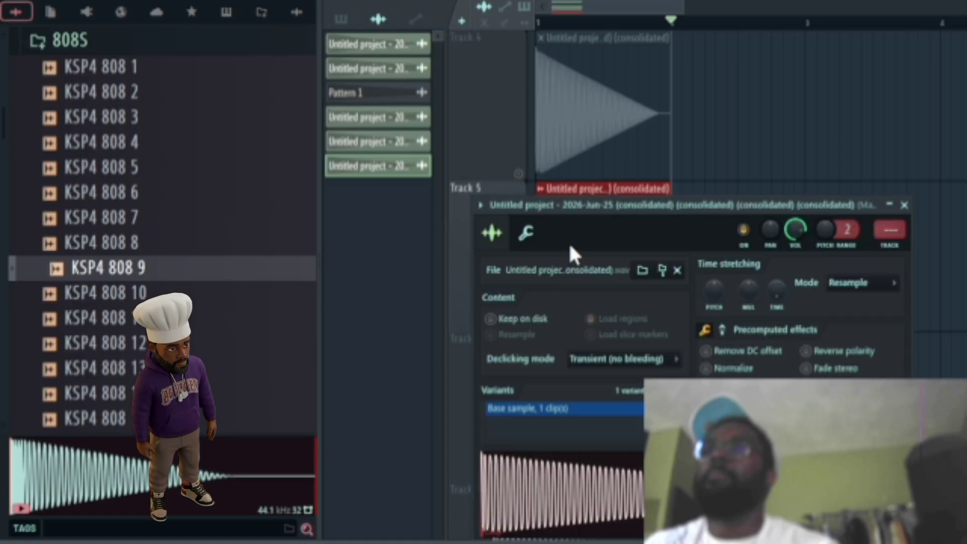
pyautogui.click(523, 233)
pyautogui.click(491, 232)
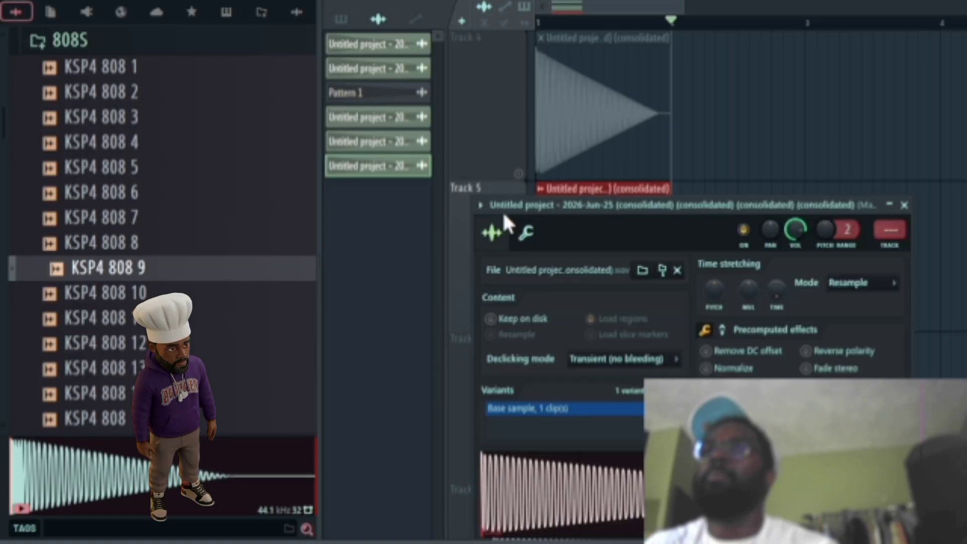
pyautogui.moveTo(491, 205); pyautogui.dragTo(457, 103)
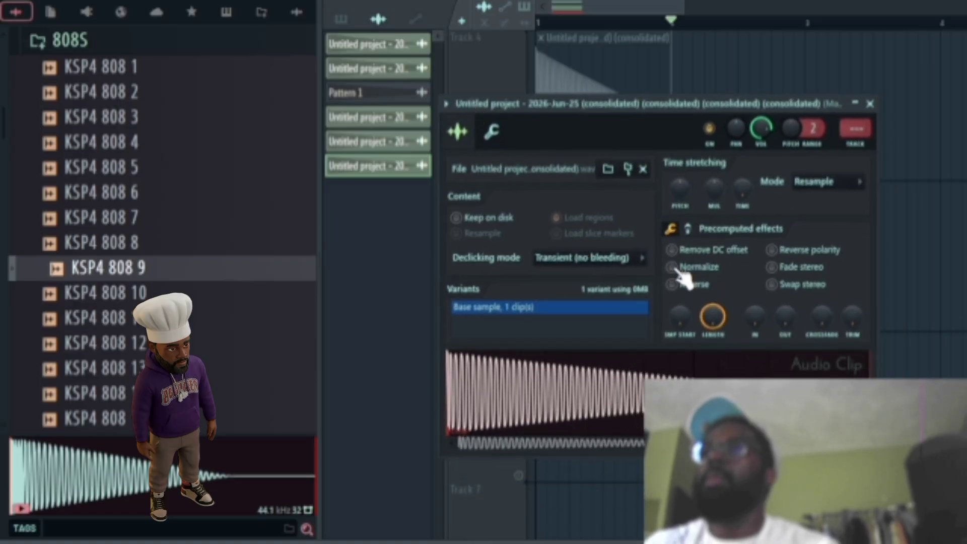
# - Check the Track 5 clip's boost and group settings and enable Normalize in its precomputed effects
pyautogui.click(687, 228)
pyautogui.click(490, 132)
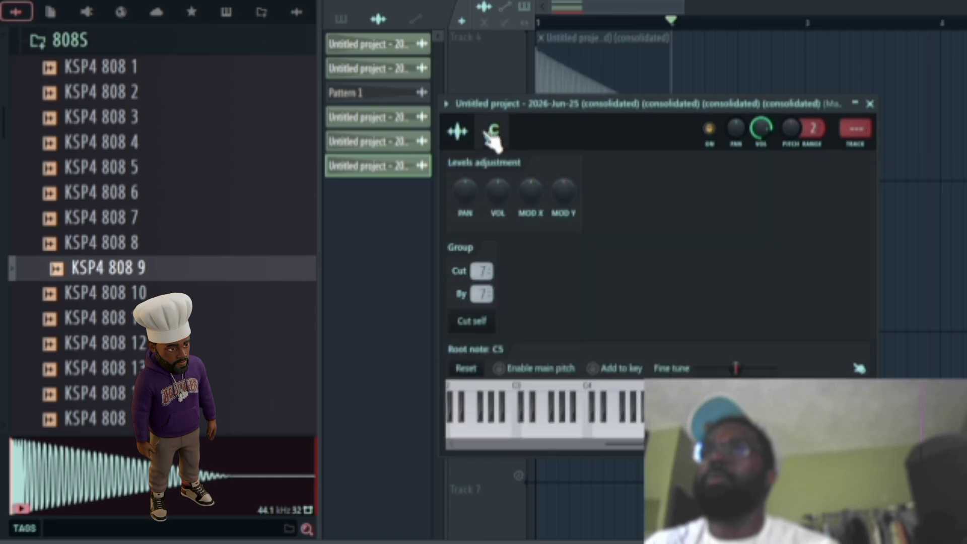
pyautogui.click(459, 135)
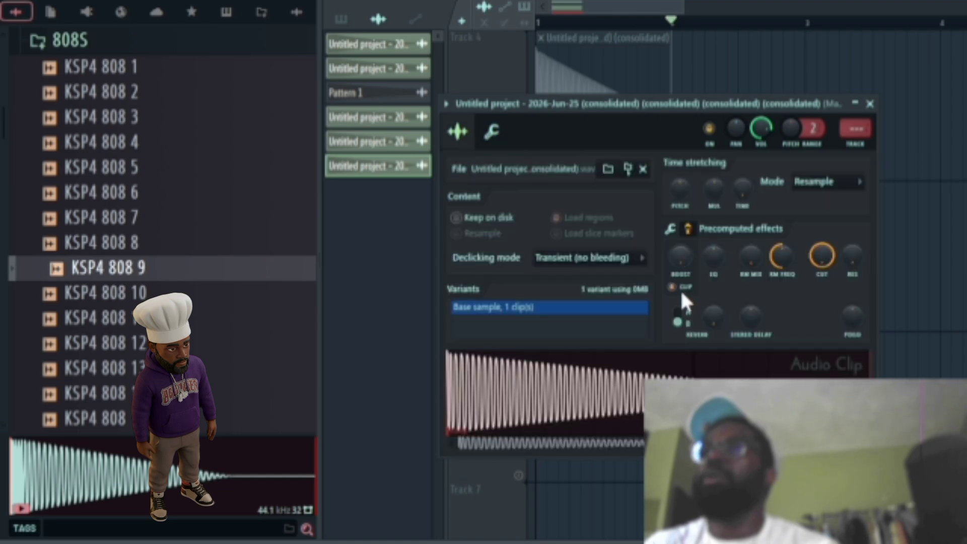
pyautogui.click(672, 230)
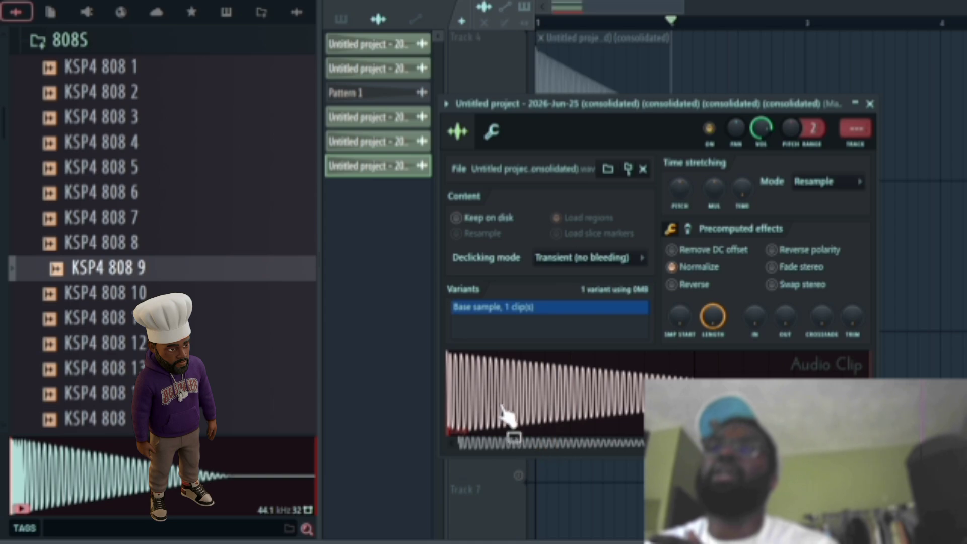
# - Examine the Track 5 clip's waveform cycles up close, review its precomputed boost effects and close its settings
pyautogui.scroll(4, 501, 413)
pyautogui.moveTo(474, 439); pyautogui.dragTo(467, 439)
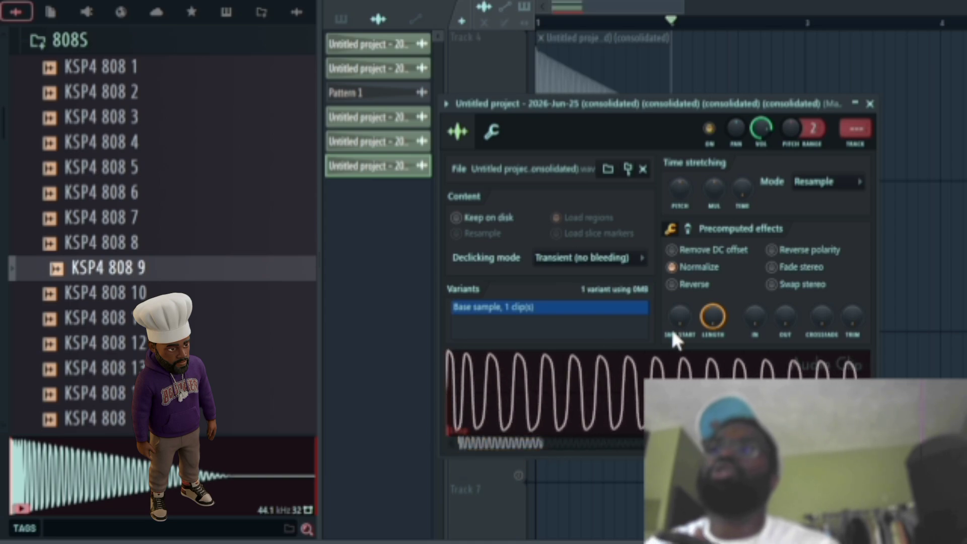
pyautogui.moveTo(674, 326); pyautogui.dragTo(674, 322)
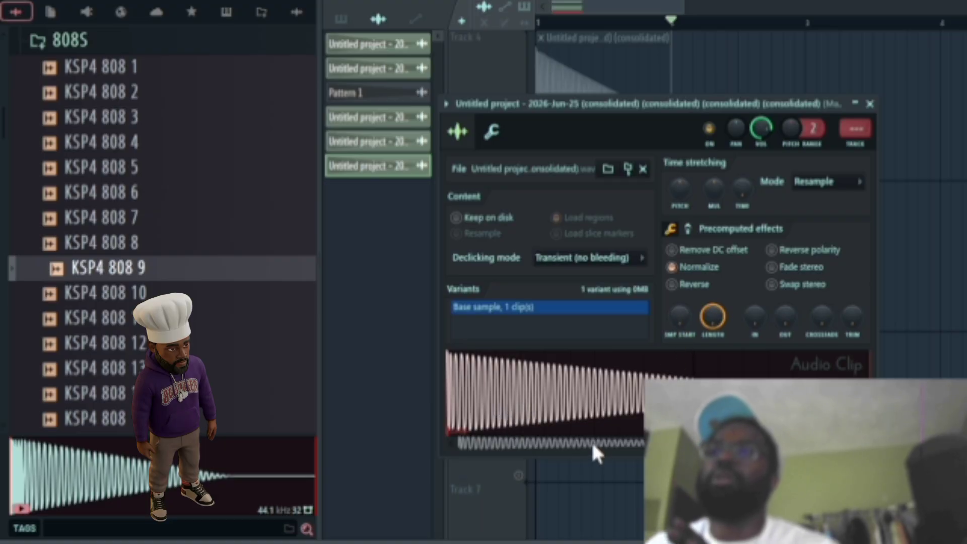
pyautogui.scroll(4, 579, 443)
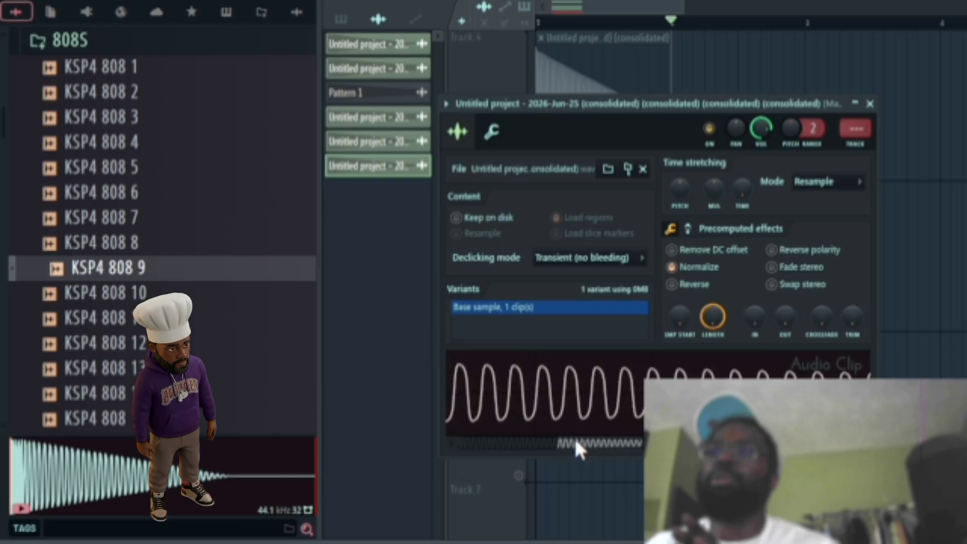
pyautogui.moveTo(576, 444); pyautogui.dragTo(411, 433)
pyautogui.scroll(-4, 543, 393)
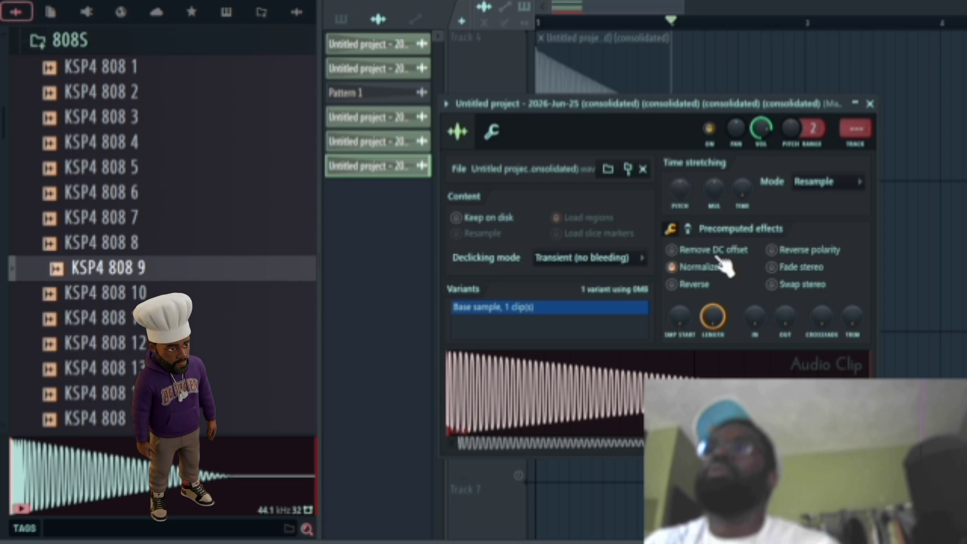
pyautogui.click(687, 229)
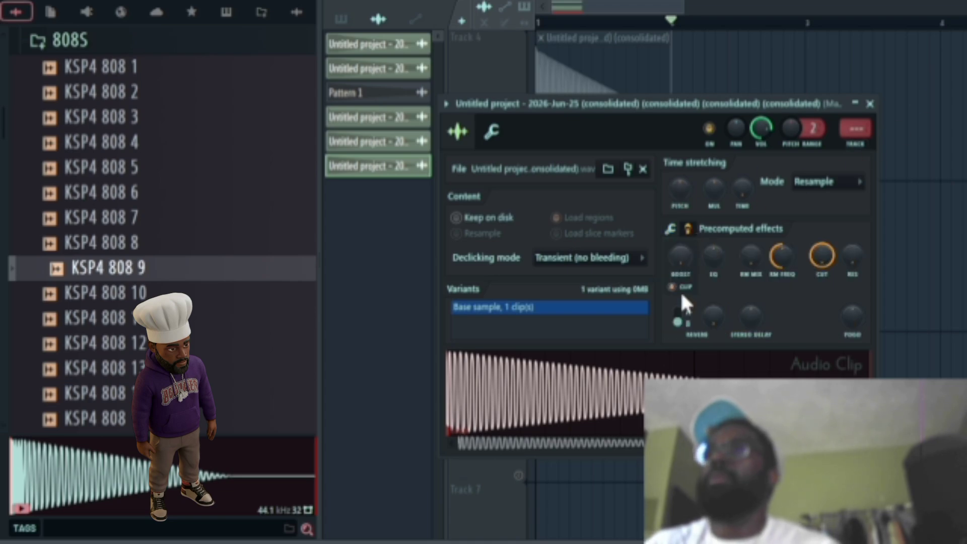
pyautogui.click(870, 103)
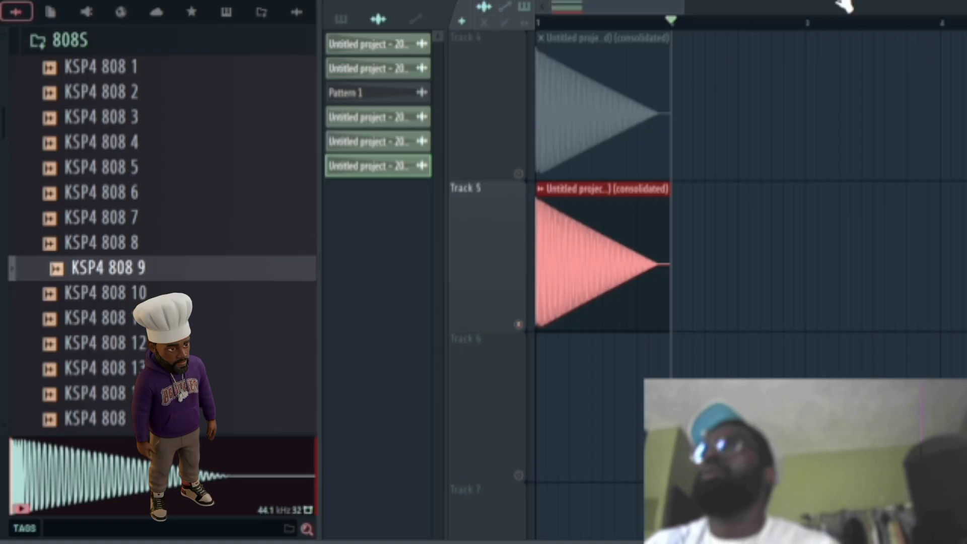
# - Find the unused Insert 3 in the mixer and route the Track 5 clip to mixer track 3
pyautogui.press('F9')
pyautogui.click(470, 79)
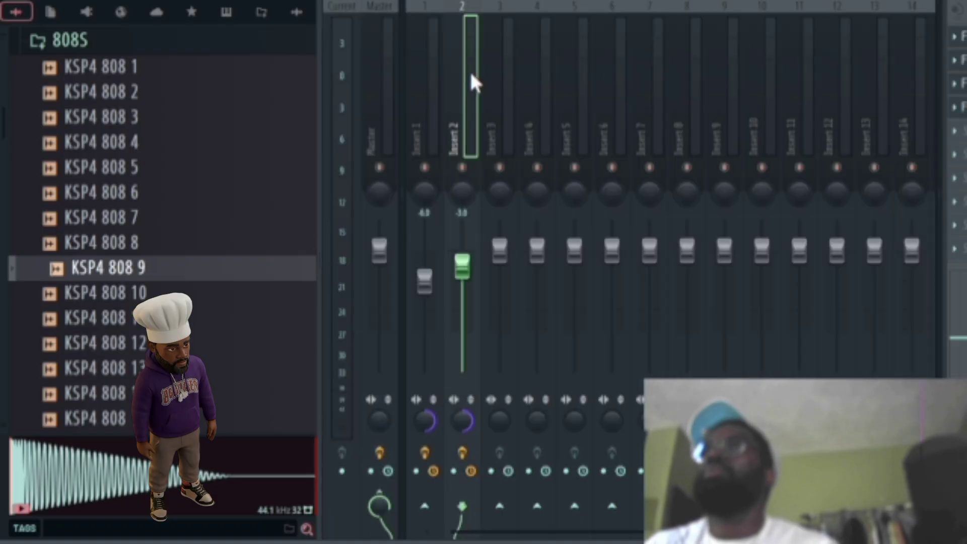
pyautogui.click(426, 76)
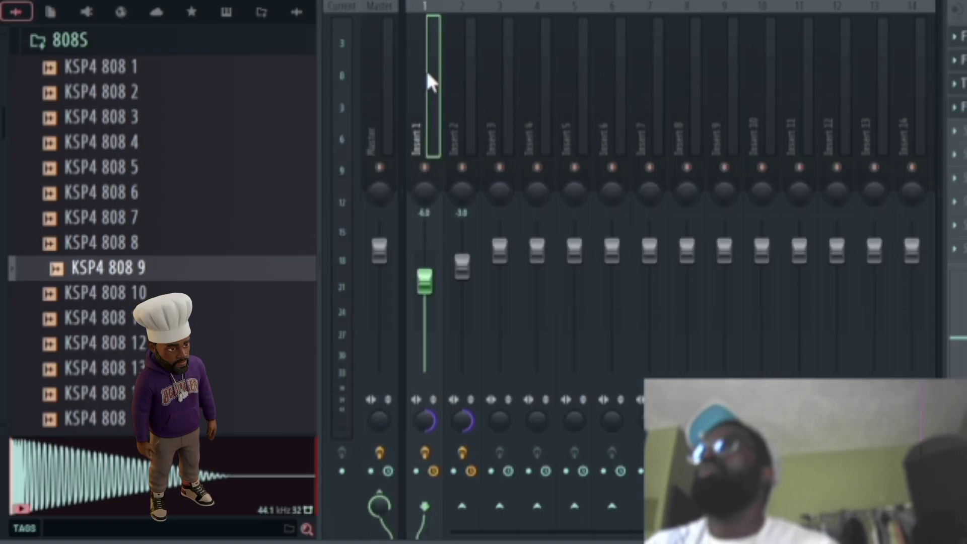
pyautogui.click(470, 91)
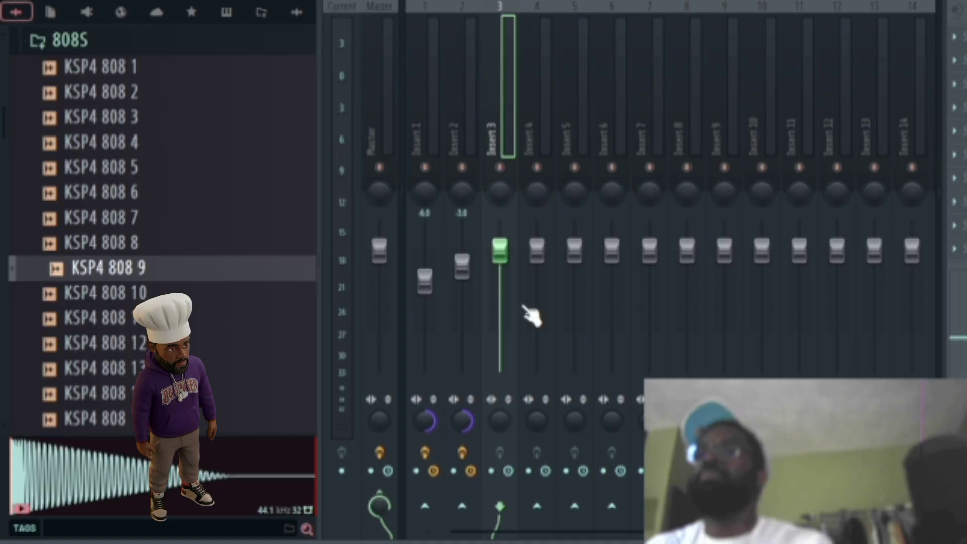
pyautogui.press('F9')
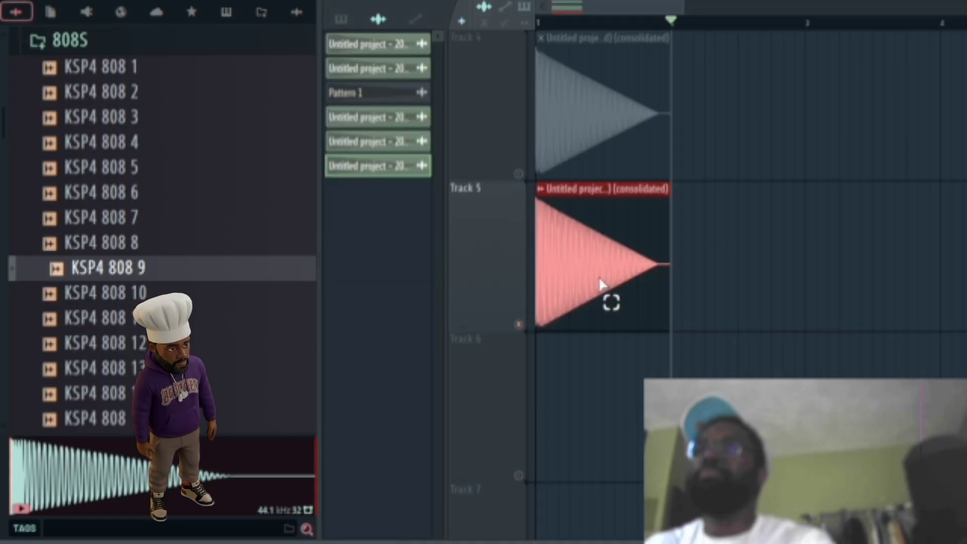
pyautogui.doubleClick(550, 261)
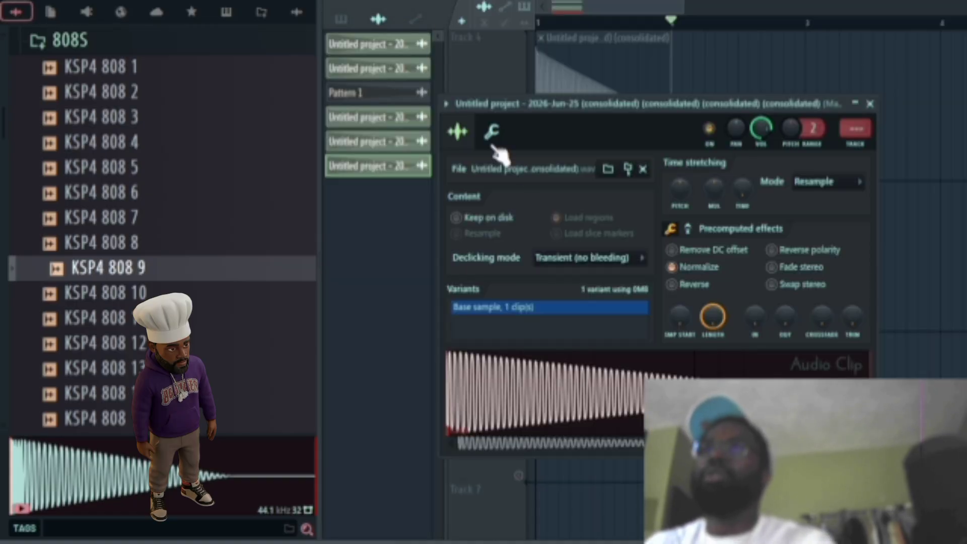
pyautogui.click(853, 129)
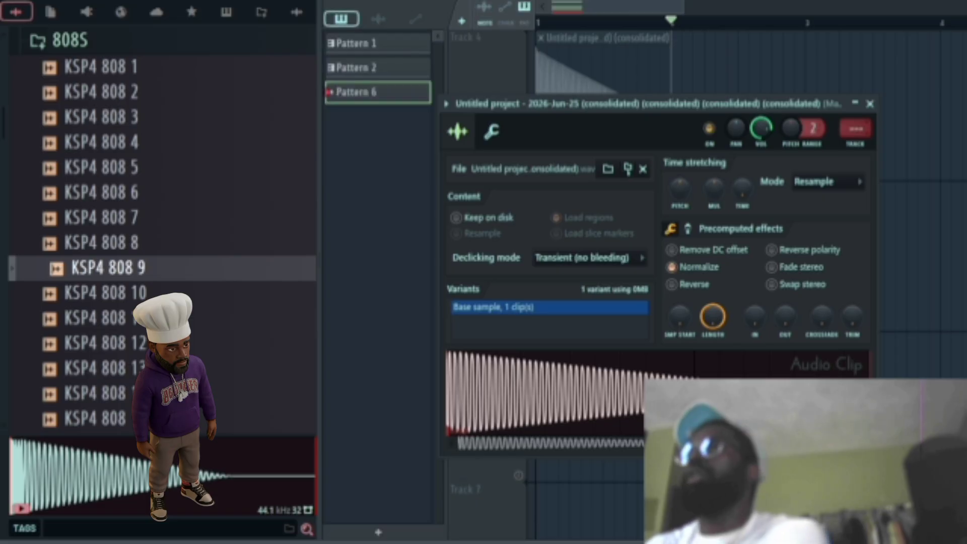
pyautogui.moveTo(854, 129); pyautogui.dragTo(855, 121)
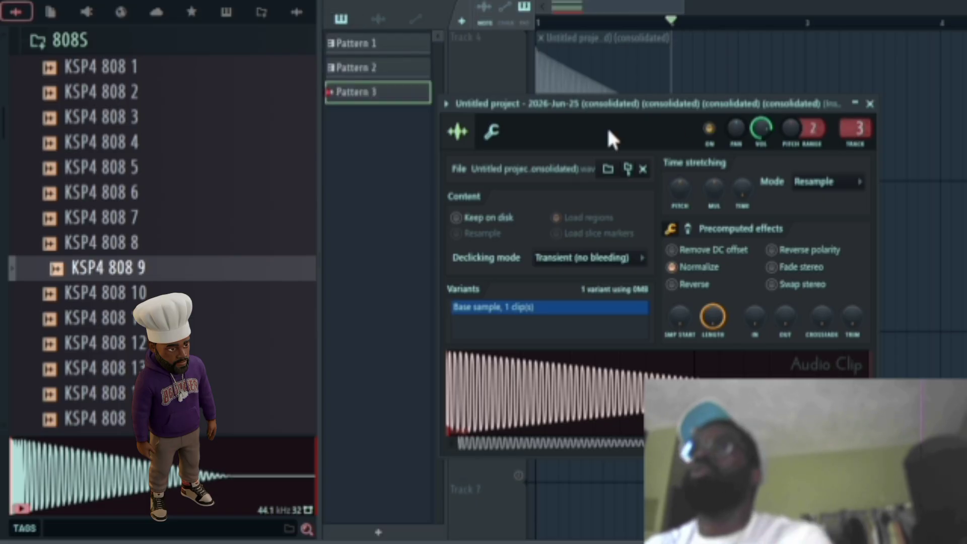
# - Review the Track 5 clip's level and group settings and display its precomputed boost and EQ effects
pyautogui.click(491, 131)
pyautogui.click(458, 133)
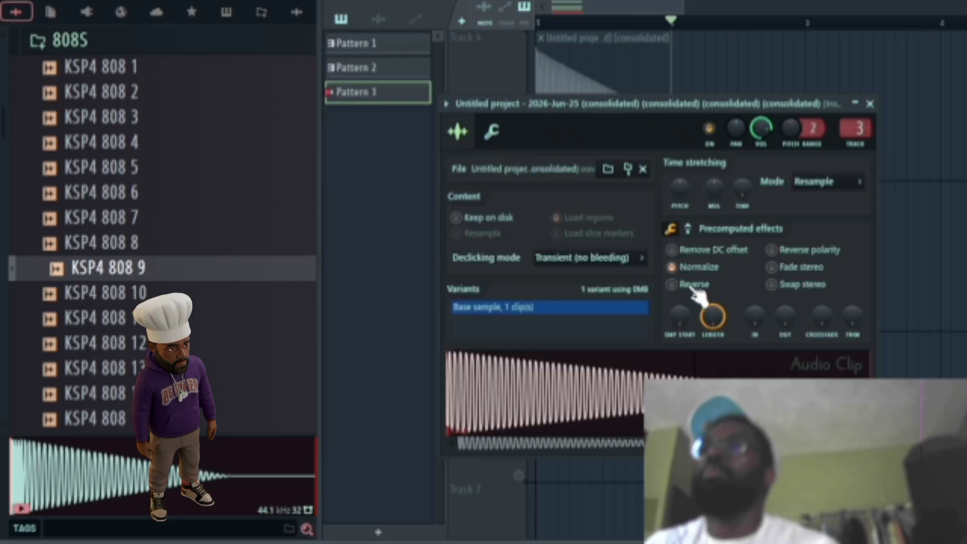
pyautogui.click(688, 229)
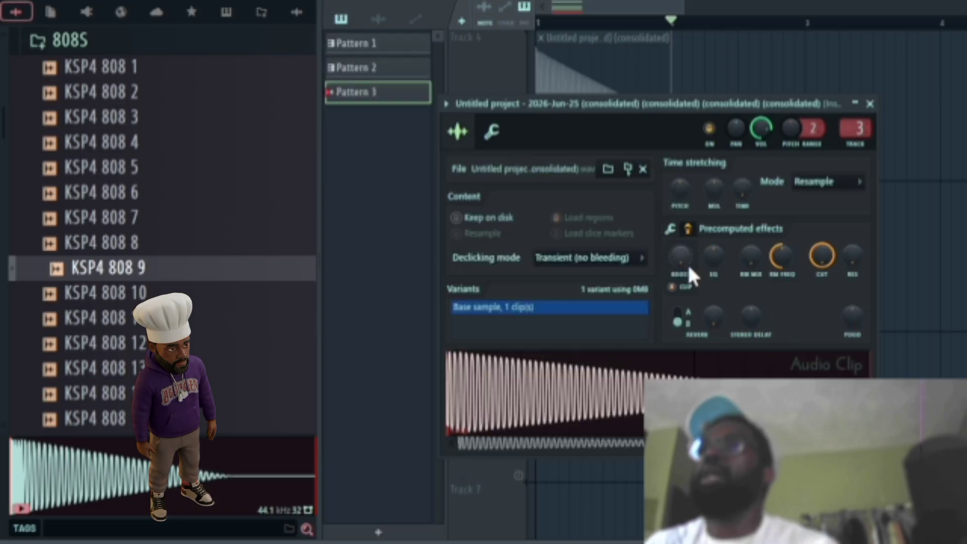
# - Show Insert 3 in the mixer and lower its fader to -6.0 dB
pyautogui.doubleClick(845, 128)
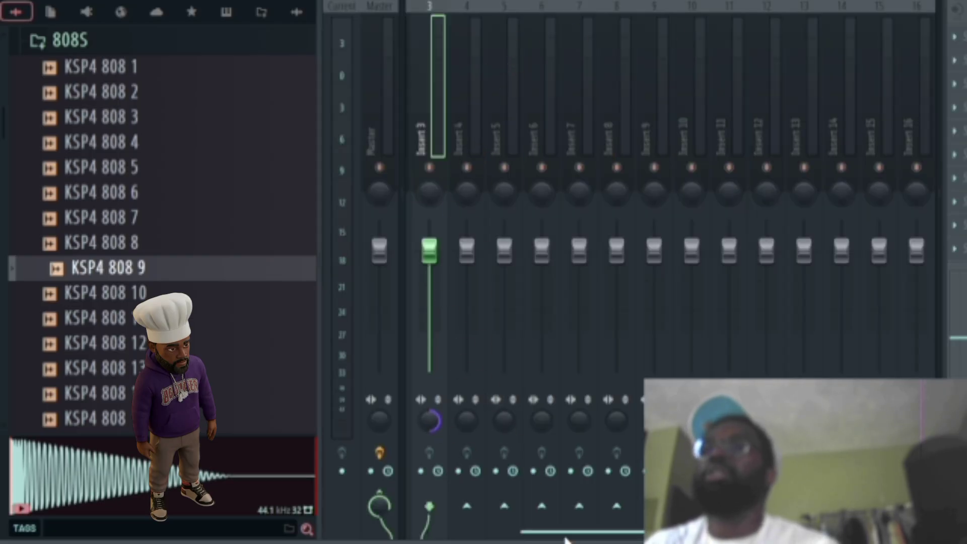
pyautogui.moveTo(564, 537); pyautogui.dragTo(363, 501)
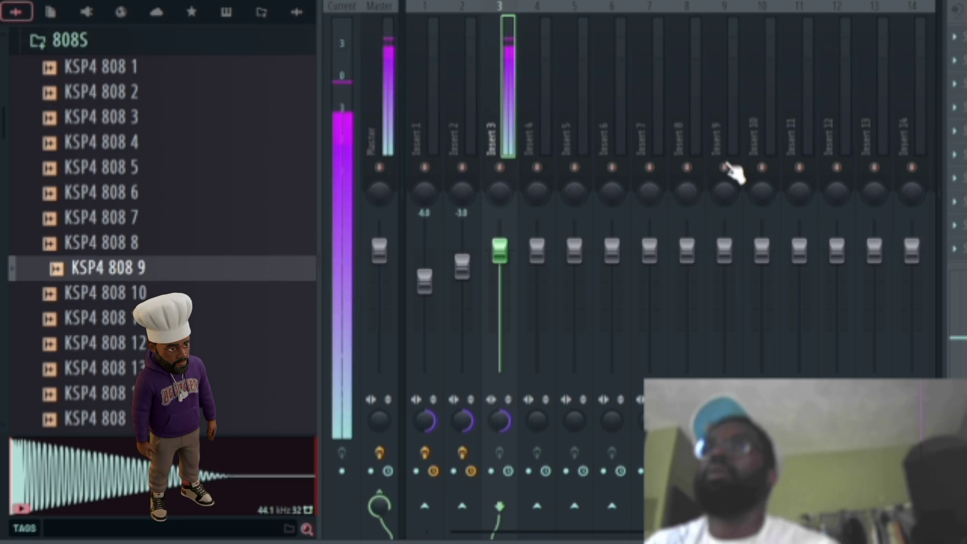
pyautogui.rightClick(504, 270)
pyautogui.click(509, 466)
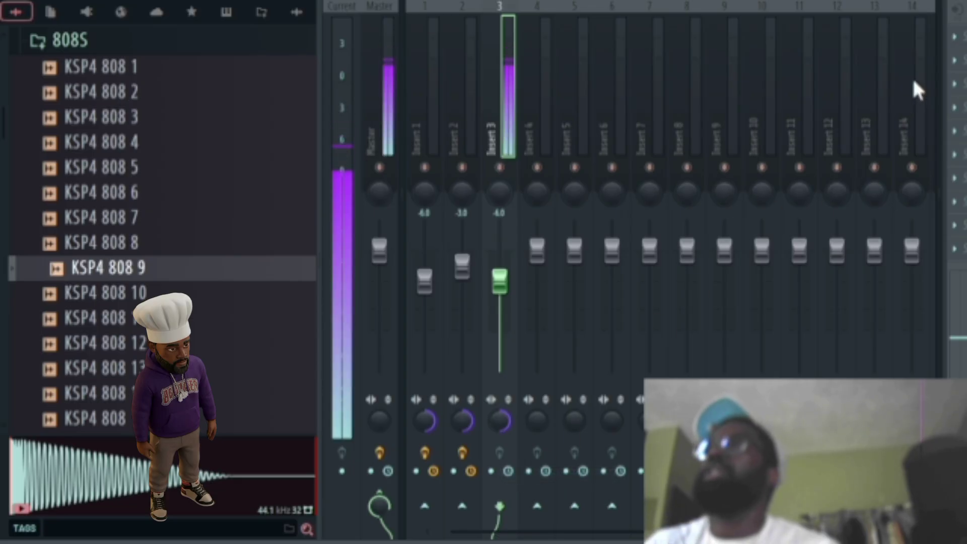
# - Load Fruity Delay 3 on Insert 3 and apply its Mono preset
pyautogui.click(955, 37)
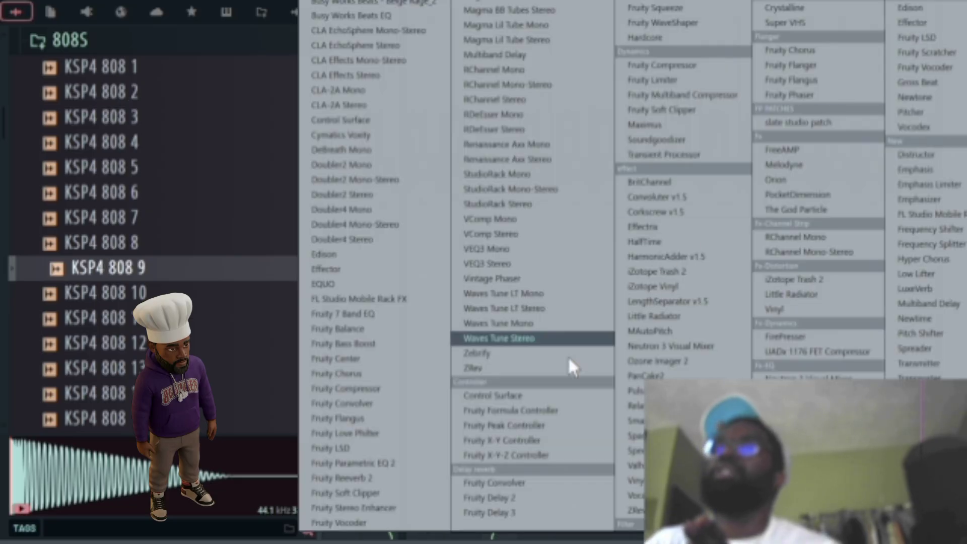
pyautogui.click(509, 515)
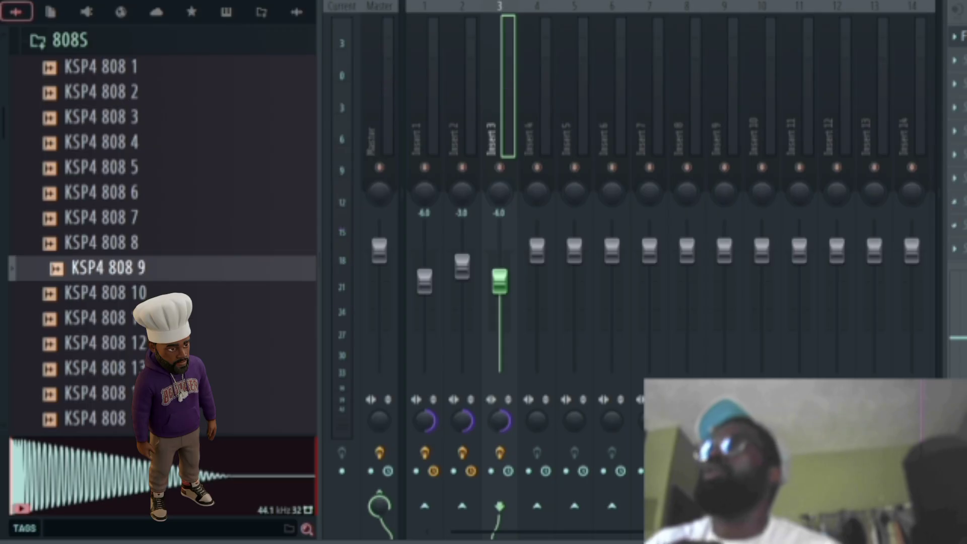
pyautogui.moveTo(956, 229); pyautogui.dragTo(437, 222)
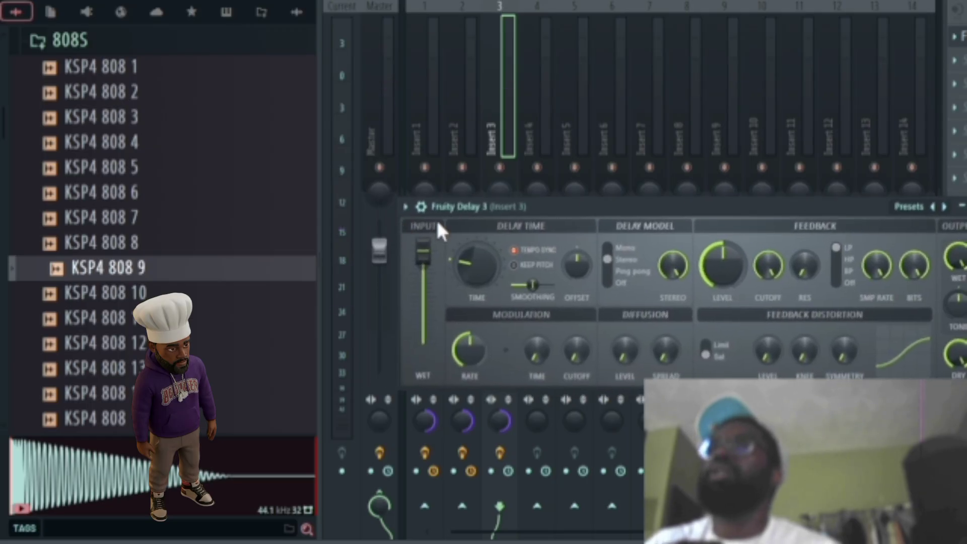
pyautogui.click(948, 207)
pyautogui.click(959, 274)
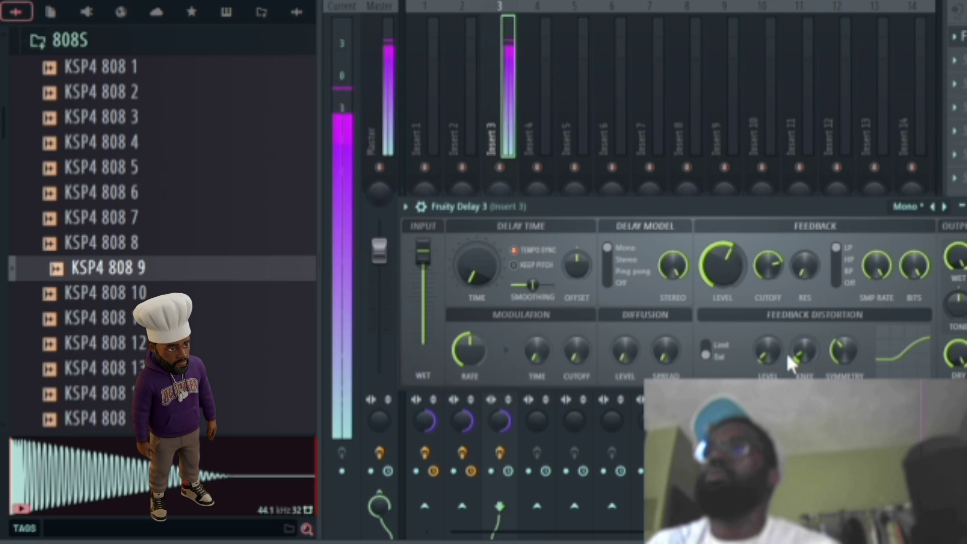
# - Shape Fruity Delay 3's feedback distortion by adjusting its level, knee and symmetry
pyautogui.moveTo(767, 351); pyautogui.dragTo(767, 330)
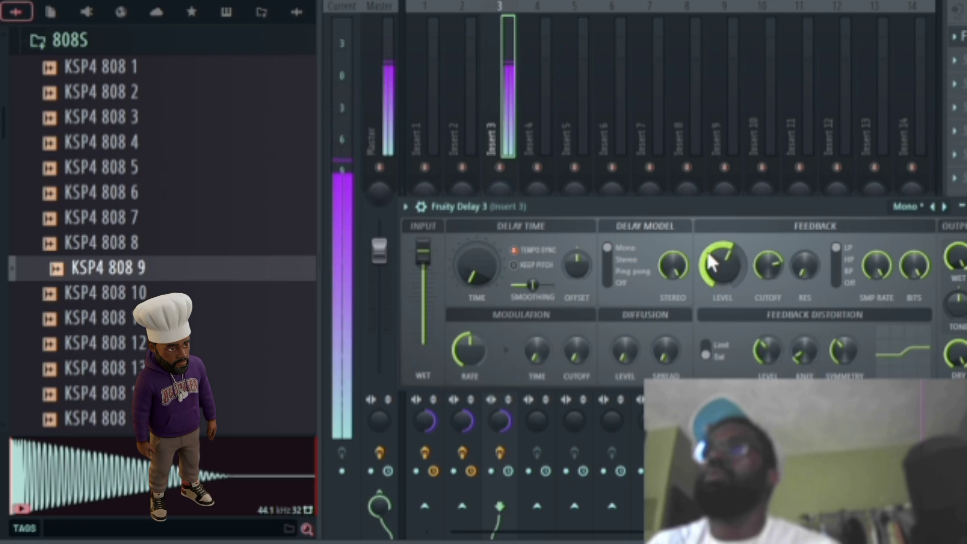
pyautogui.moveTo(710, 261)
pyautogui.mouseDown()
pyautogui.moveTo(710, 282)
pyautogui.moveTo(710, 264)
pyautogui.mouseUp()
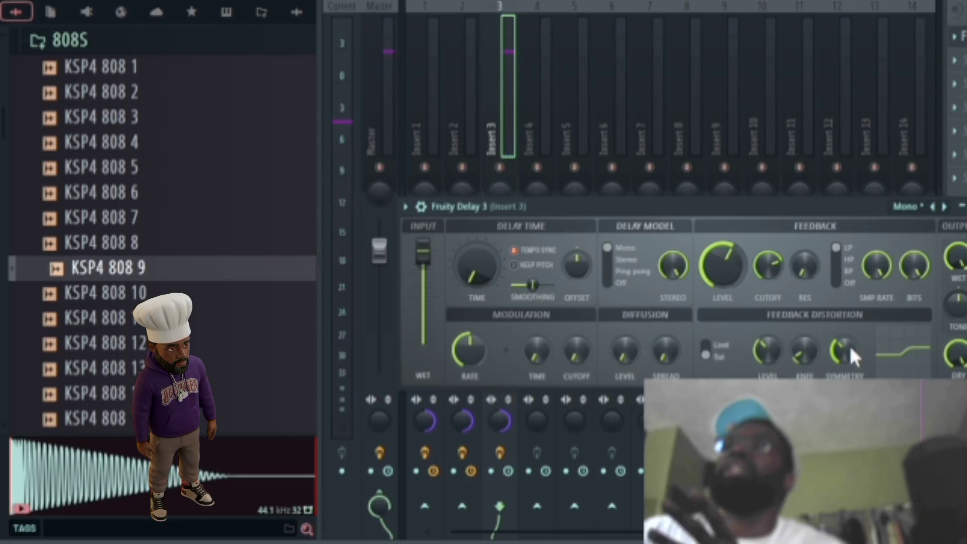
pyautogui.moveTo(850, 347); pyautogui.dragTo(753, 320)
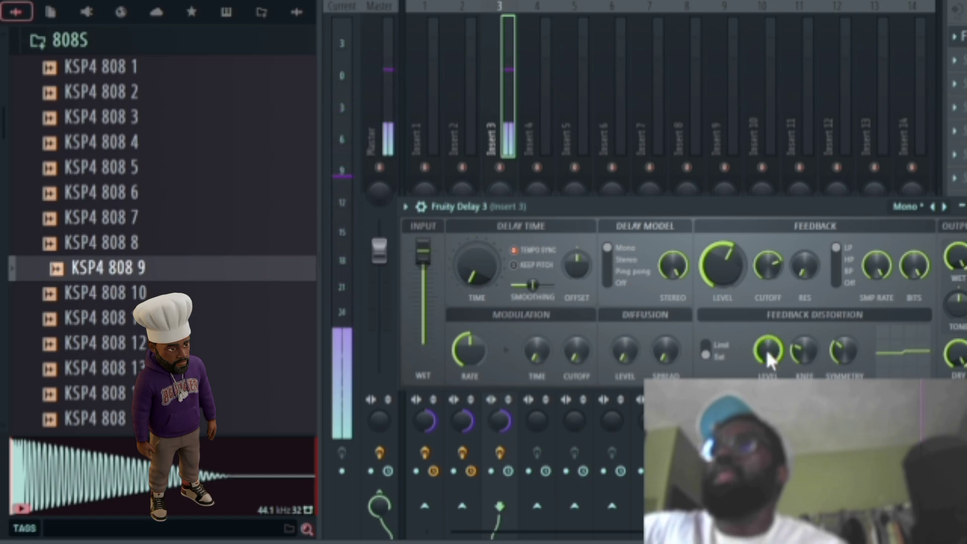
pyautogui.moveTo(762, 358); pyautogui.dragTo(762, 400)
pyautogui.moveTo(761, 340)
pyautogui.mouseDown()
pyautogui.moveTo(766, 346)
pyautogui.moveTo(766, 334)
pyautogui.moveTo(766, 355)
pyautogui.mouseUp()
# - Return to the playlist with the plugin windows closed, duplicate the Track 5 clip and consolidate the duplicate
pyautogui.press('F9')
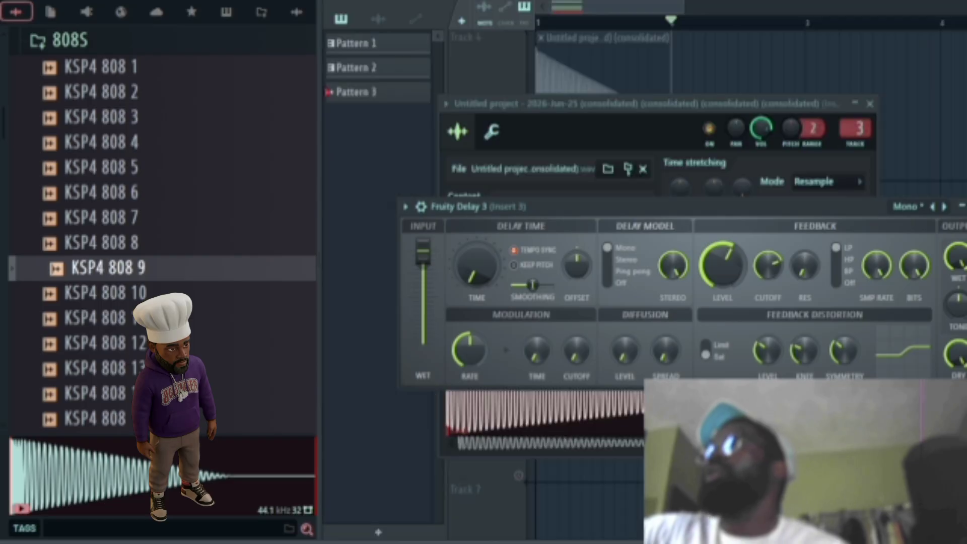
pyautogui.press('F12')
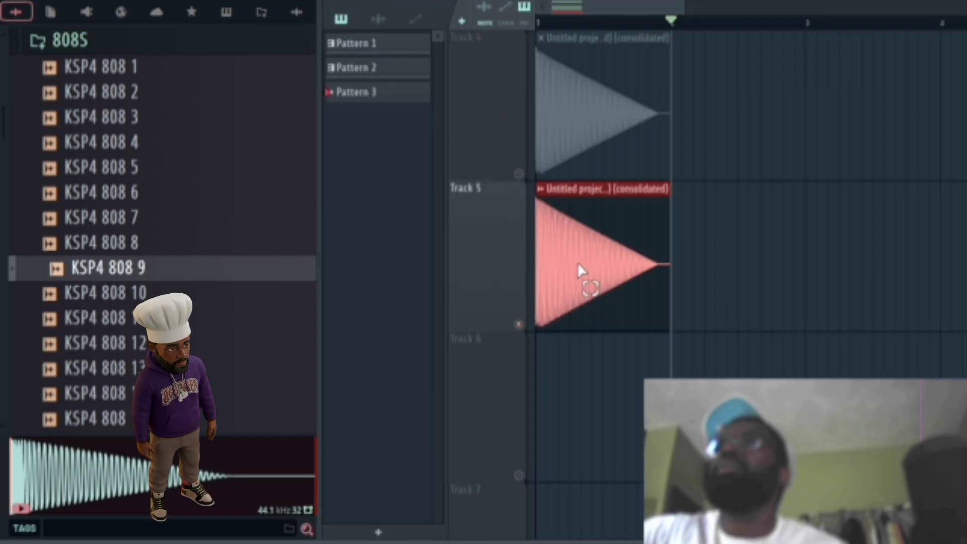
pyautogui.hotkey('ctrl', 'b')
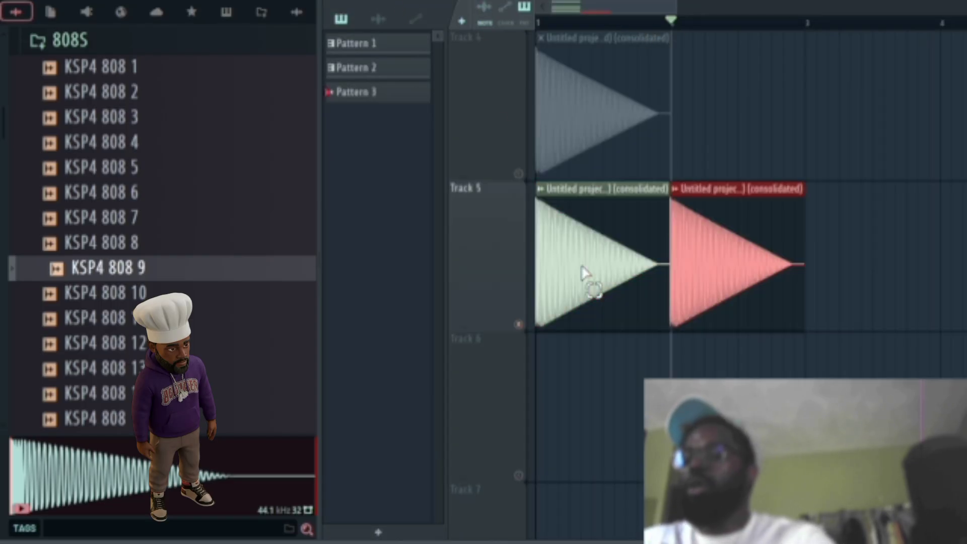
pyautogui.hotkey('ctrl', 'r')
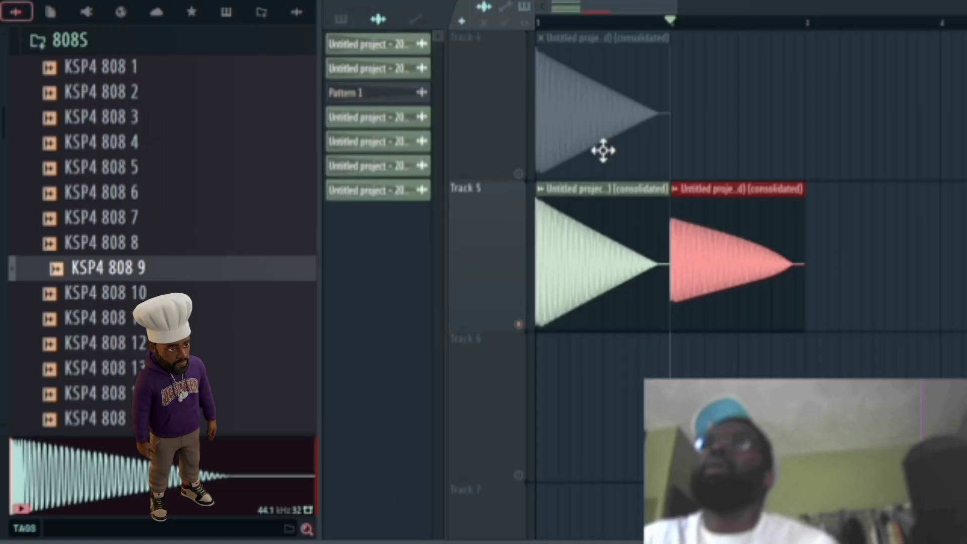
# - Move the newly consolidated clip to the start of Track 6 and unmute that track
pyautogui.moveTo(740, 244); pyautogui.dragTo(560, 488)
pyautogui.rightClick(508, 469)
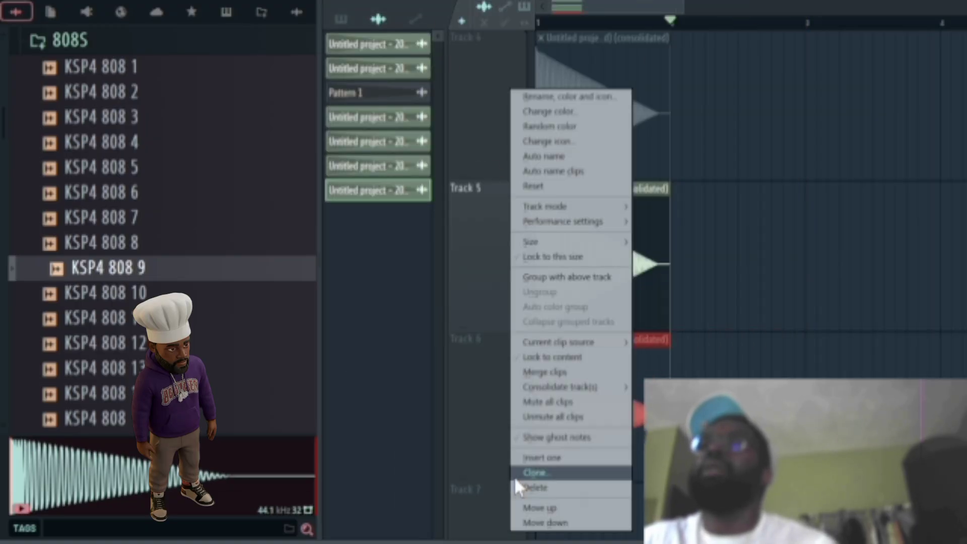
pyautogui.click(493, 459)
pyautogui.click(517, 475)
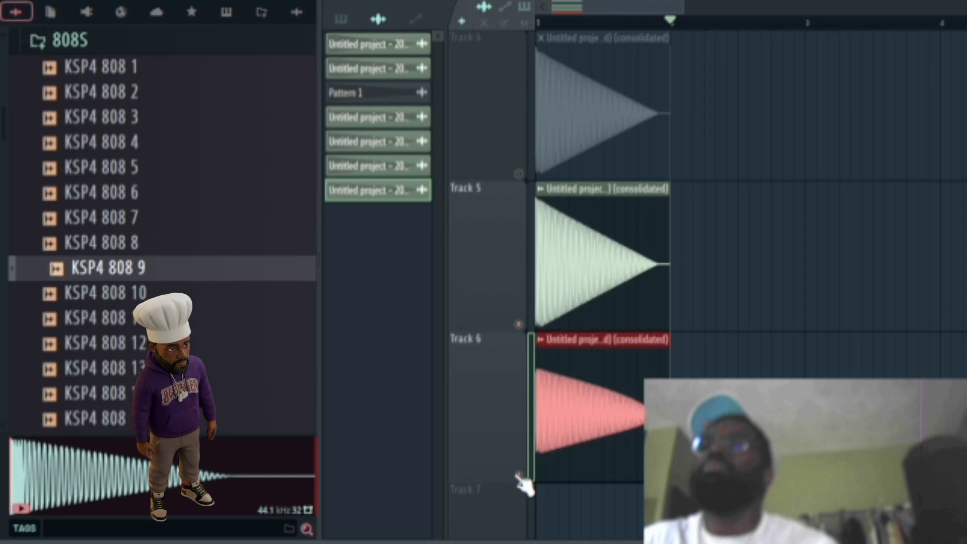
# - Enable Normalize in the Track 6 clip's precomputed effects and check its level settings
pyautogui.doubleClick(603, 410)
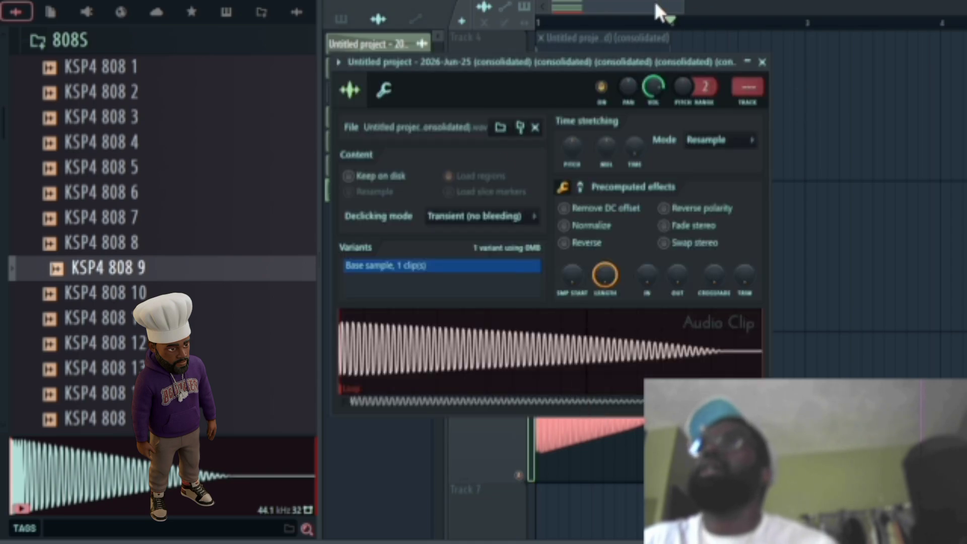
pyautogui.press('Escape')
pyautogui.doubleClick(599, 402)
pyautogui.click(383, 91)
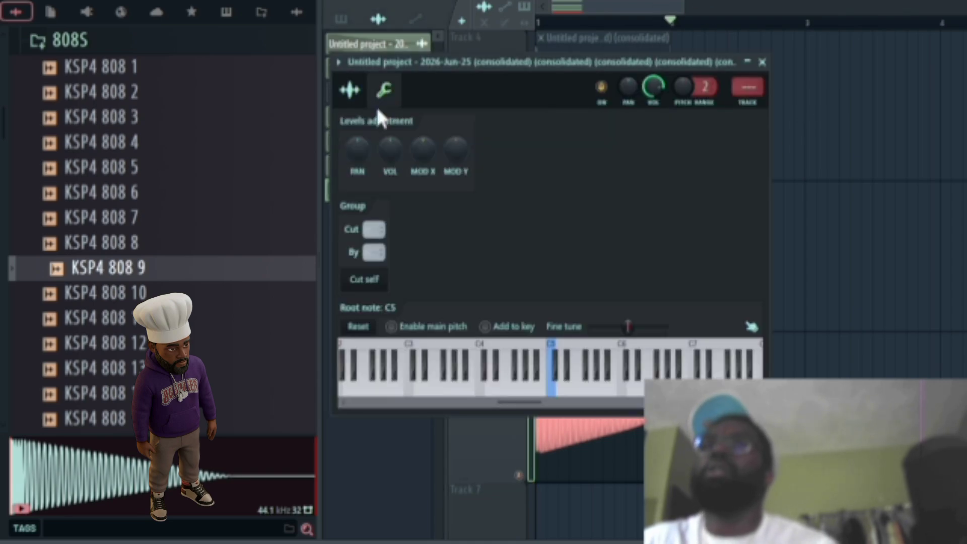
pyautogui.click(350, 90)
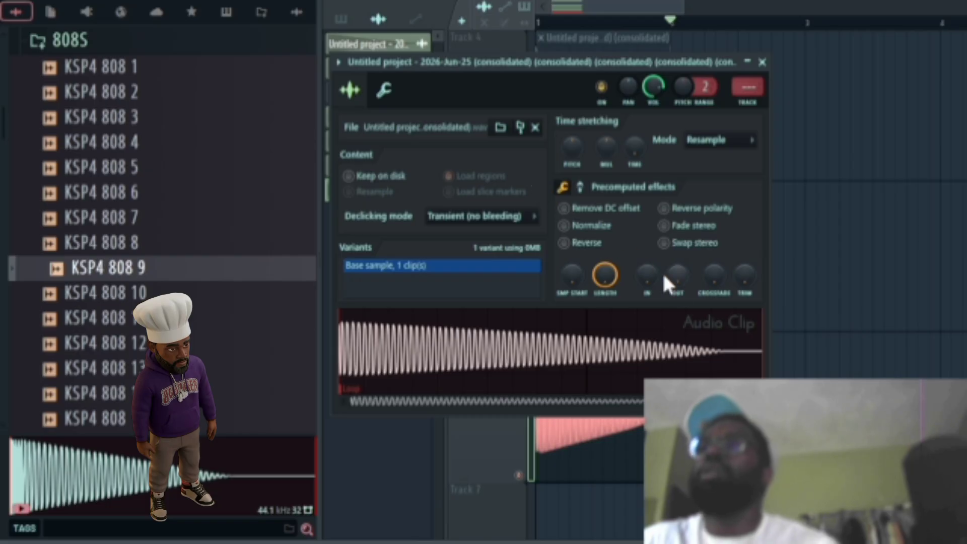
pyautogui.click(580, 188)
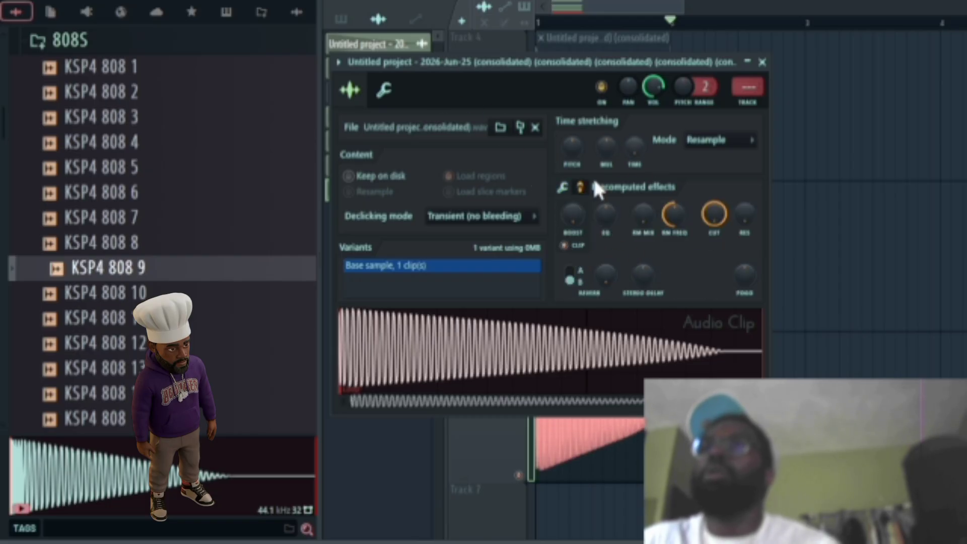
pyautogui.click(563, 188)
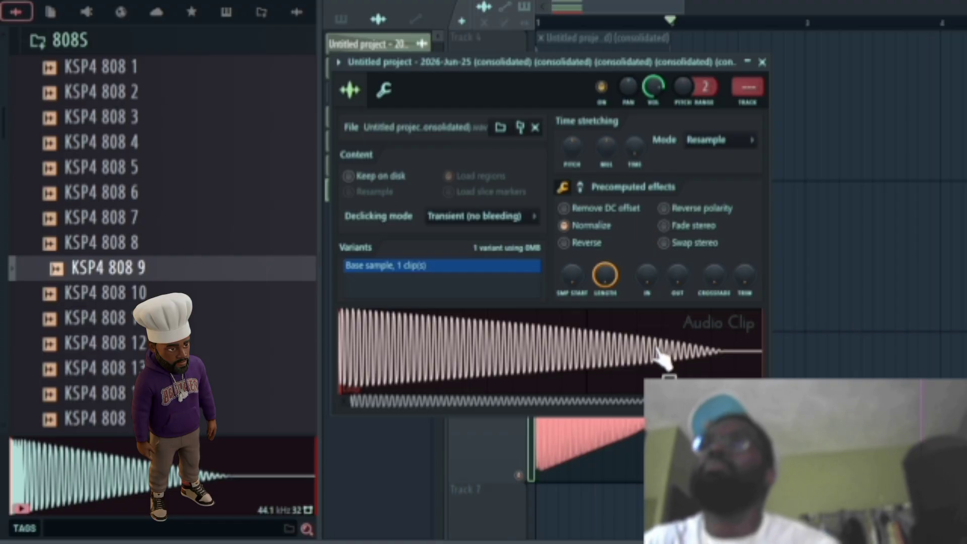
# - Lower the Track 6 clip's precomputed cutoff, raise its boost, EQ and resonance slightly, and close its settings
pyautogui.click(580, 187)
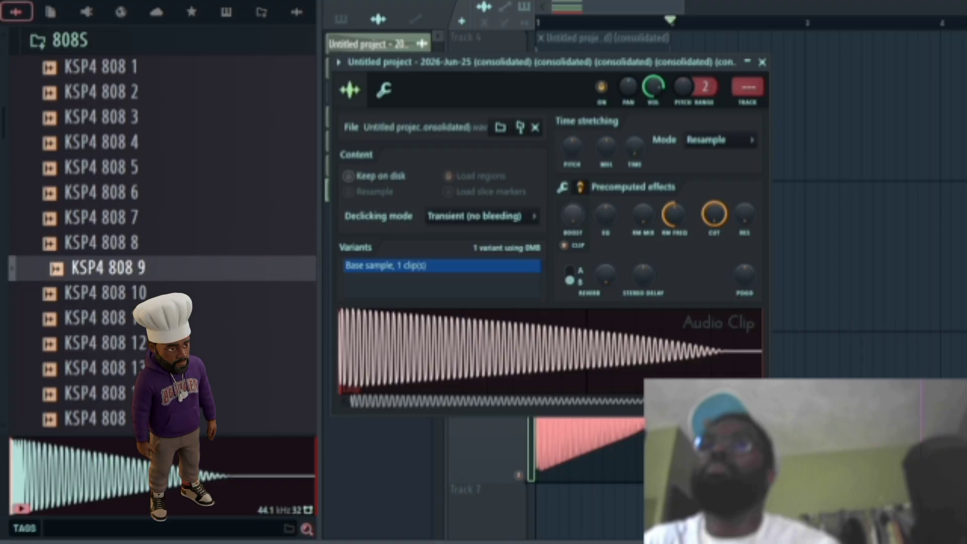
pyautogui.moveTo(572, 215); pyautogui.dragTo(572, 211)
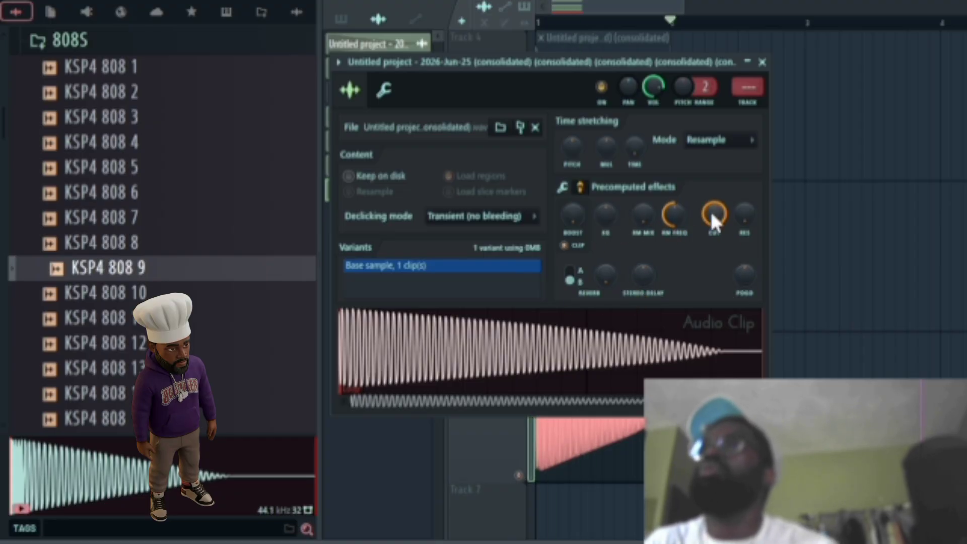
pyautogui.press('Escape')
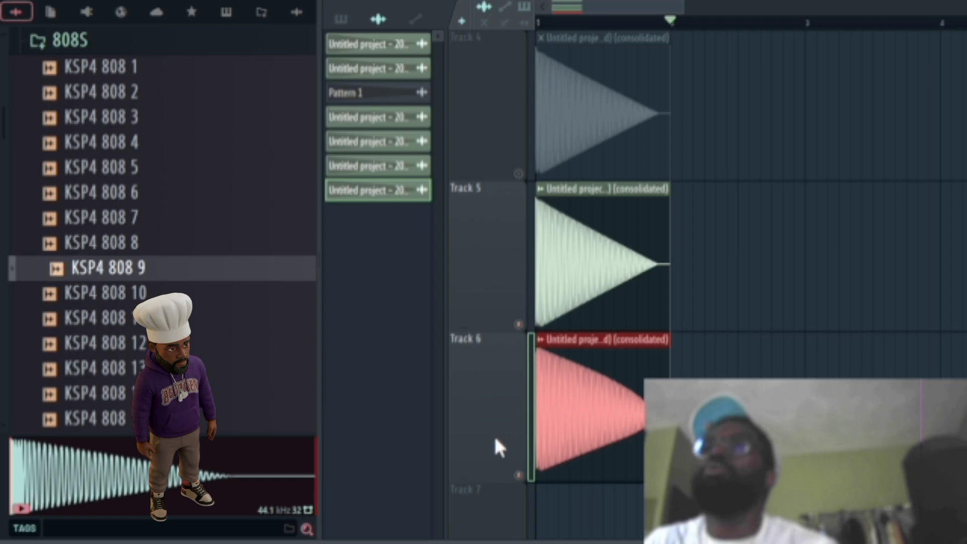
pyautogui.doubleClick(600, 423)
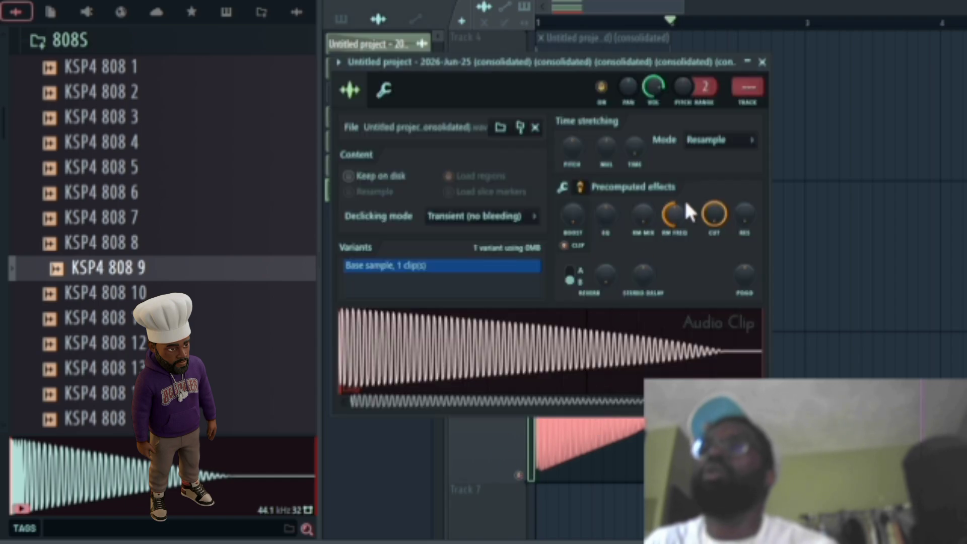
pyautogui.moveTo(714, 214); pyautogui.dragTo(713, 242)
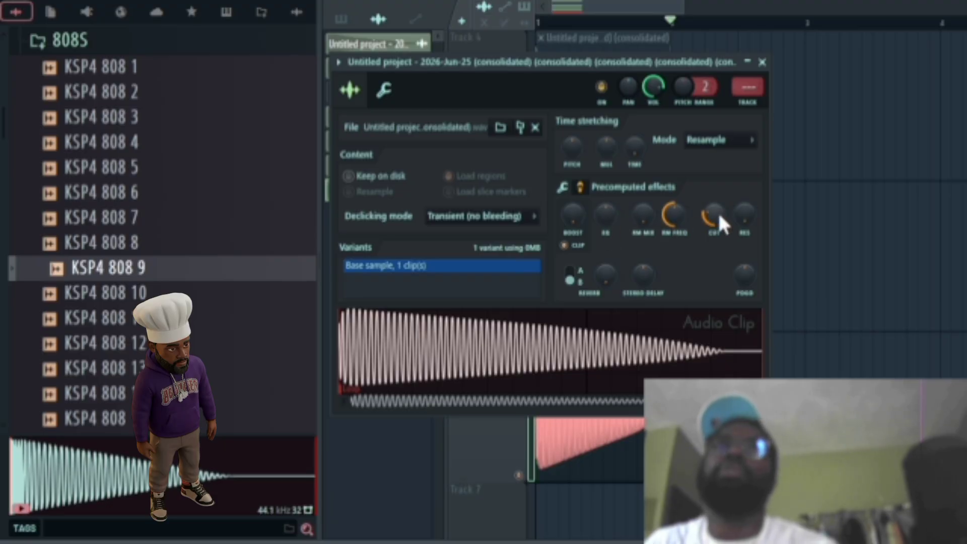
pyautogui.moveTo(607, 215); pyautogui.dragTo(568, 217)
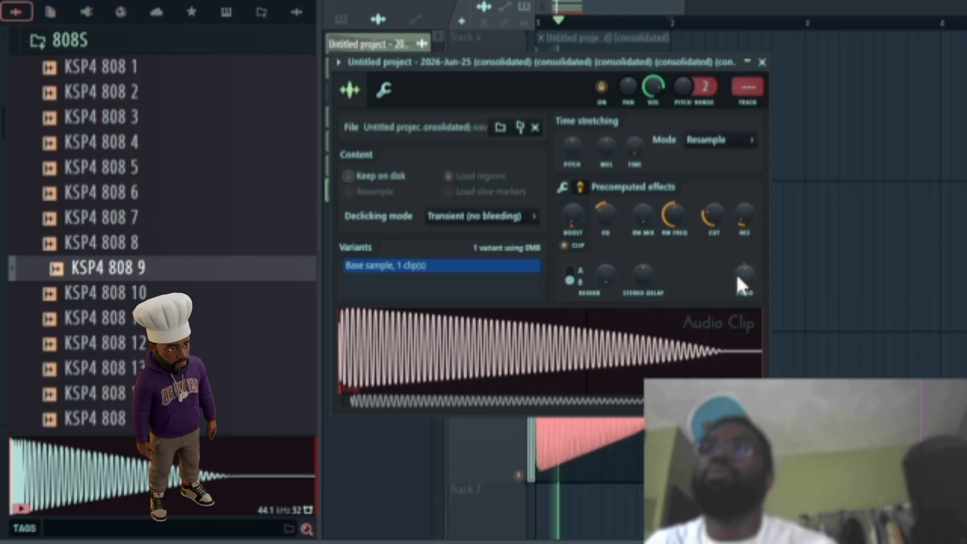
pyautogui.click(568, 4)
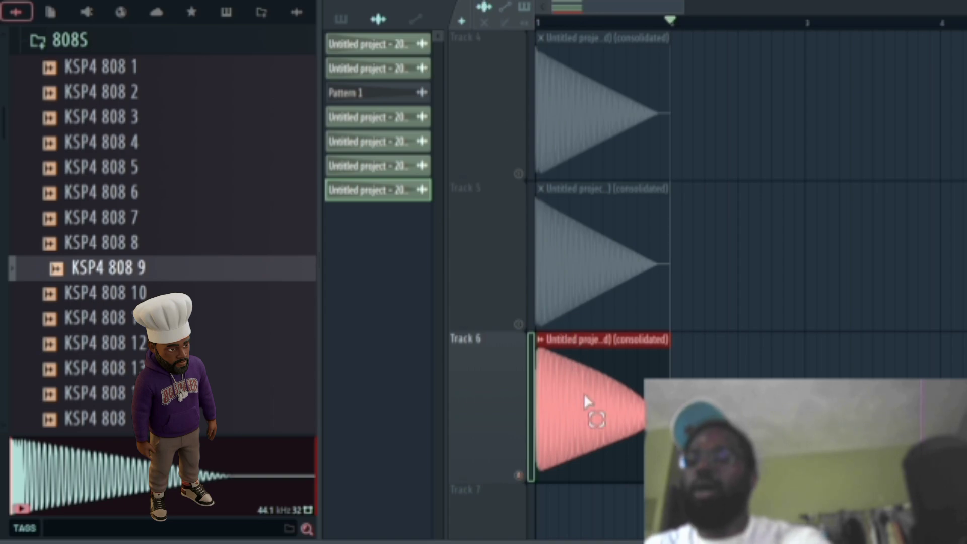
# - Duplicate the Track 6 clip and consolidate the duplicate as a 32-bit float WAV
pyautogui.hotkey('ctrl', 'b')
pyautogui.hotkey('ctrl', 'alt', 'c')
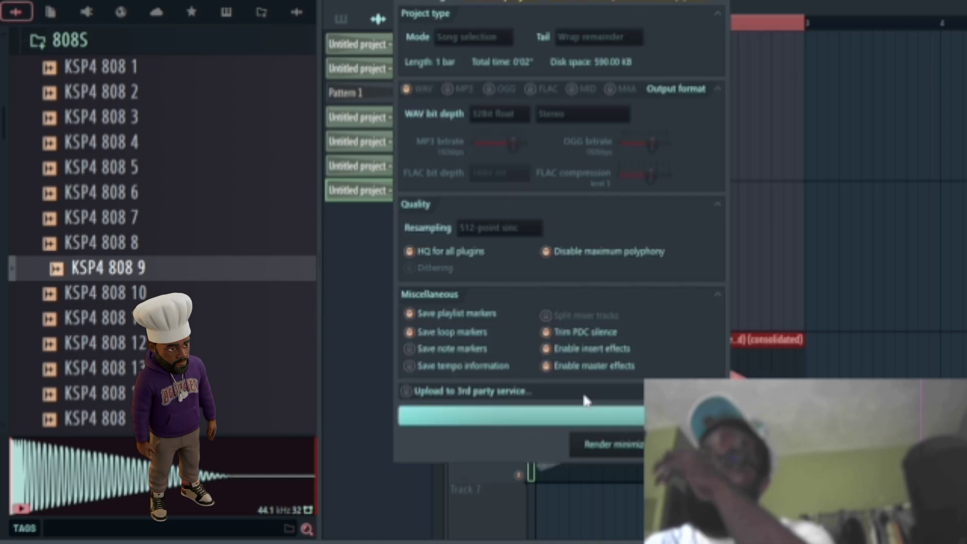
pyautogui.press('Return')
pyautogui.click(615, 10)
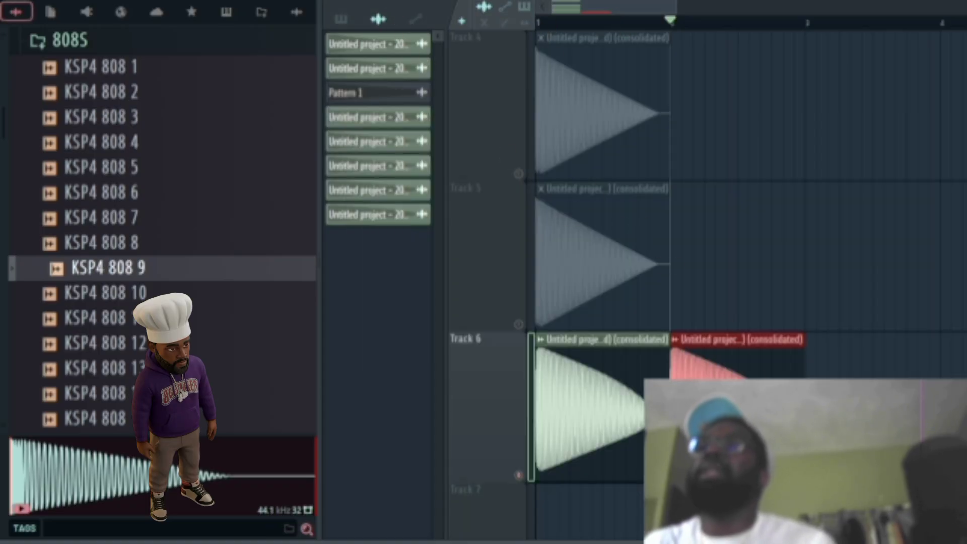
# - Move the newly consolidated clip to the start of Track 7 and solo that track
pyautogui.moveTo(705, 362); pyautogui.dragTo(523, 345)
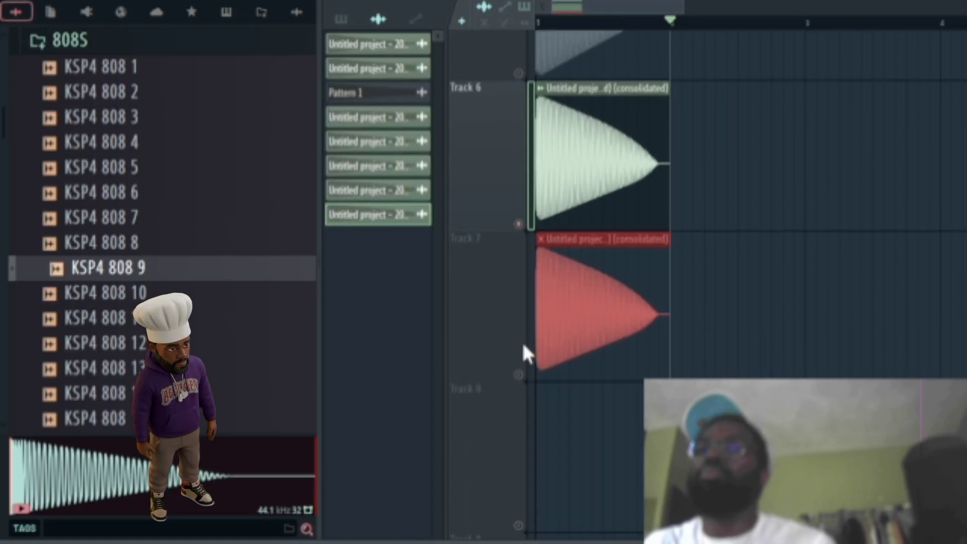
pyautogui.rightClick(520, 375)
# - Switch to OBS to check the recording status and return to FL Studio
pyautogui.hotkey('alt', 'Tab')
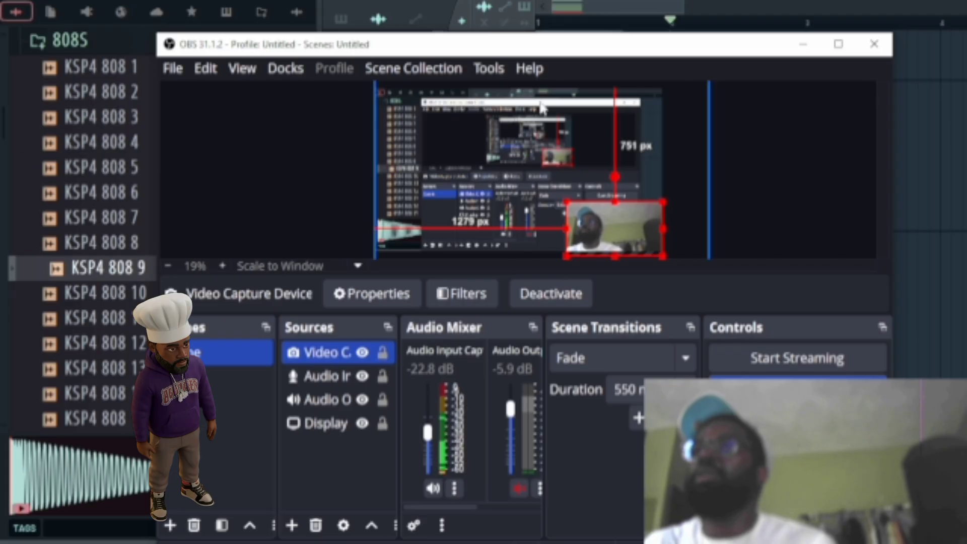
pyautogui.moveTo(537, 36); pyautogui.dragTo(498, 0)
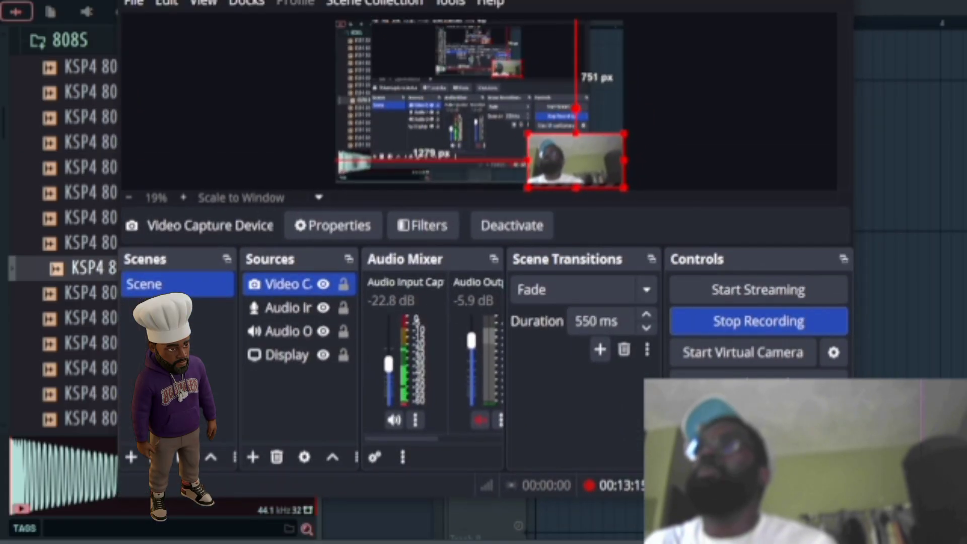
pyautogui.click(901, 7)
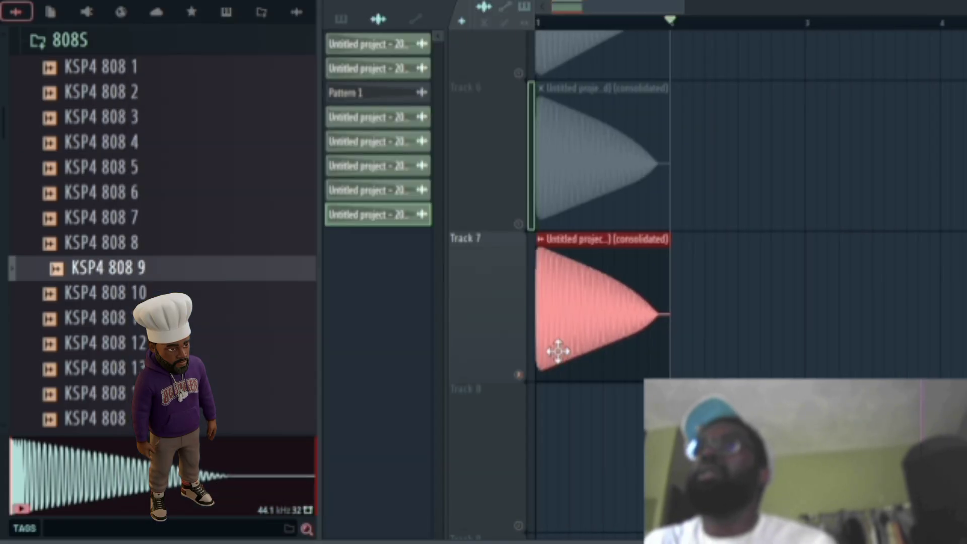
pyautogui.doubleClick(570, 333)
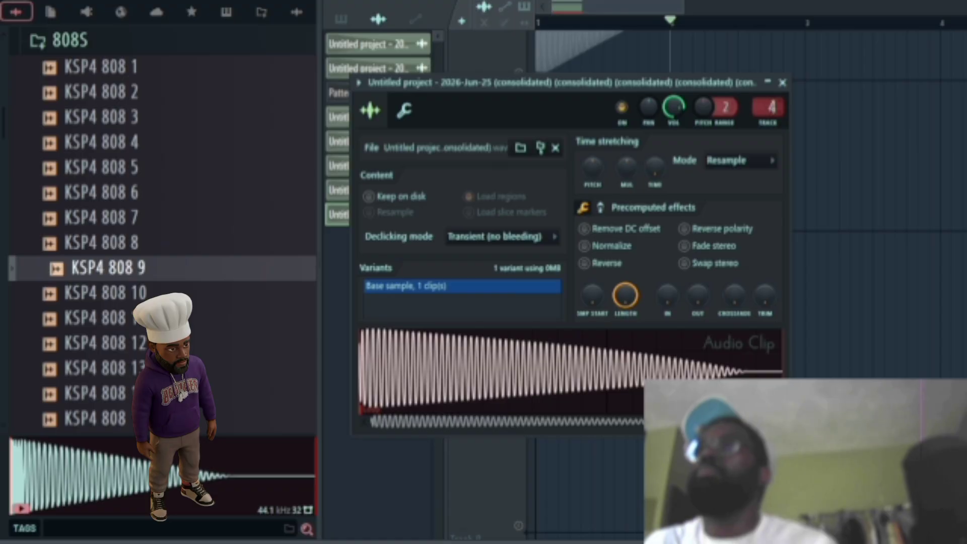
pyautogui.click(602, 59)
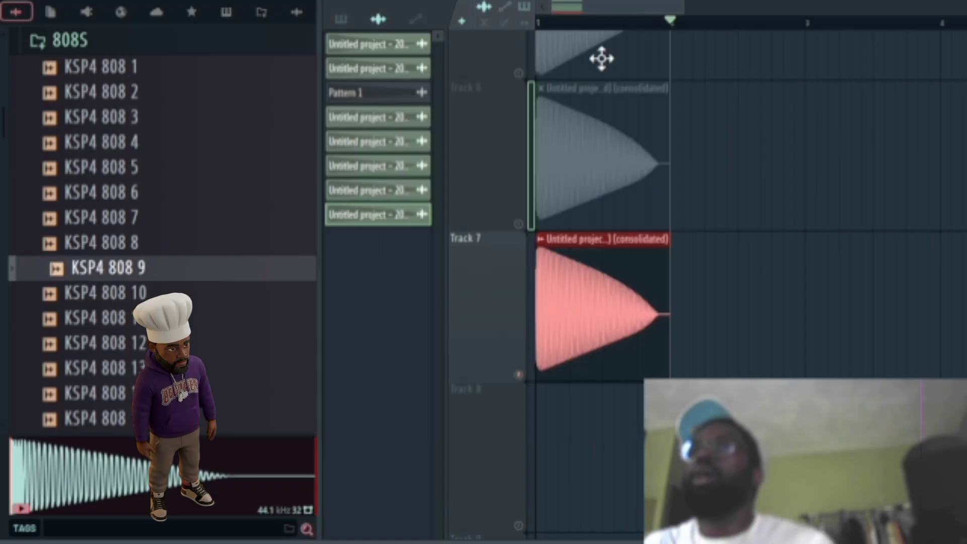
pyautogui.scroll(-2, 601, 201)
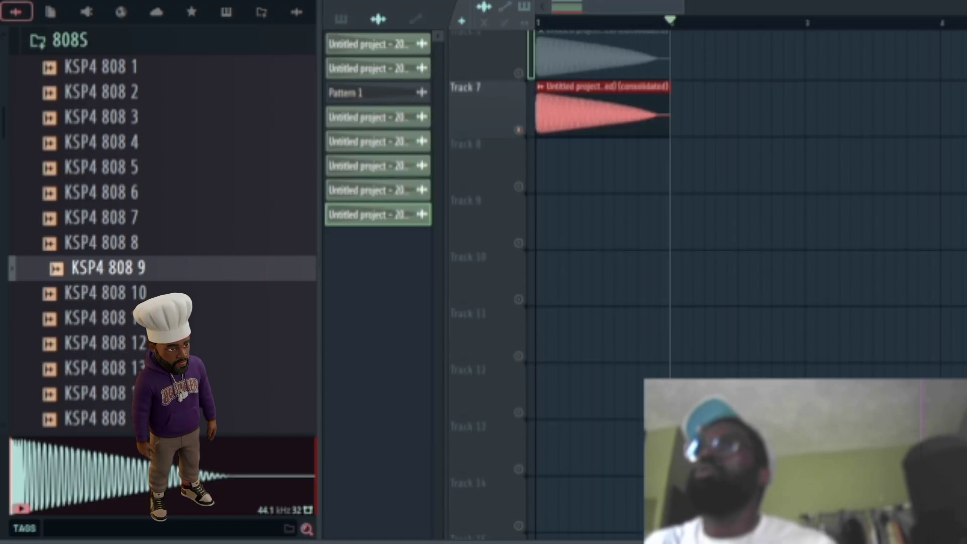
pyautogui.scroll(3, 602, 201)
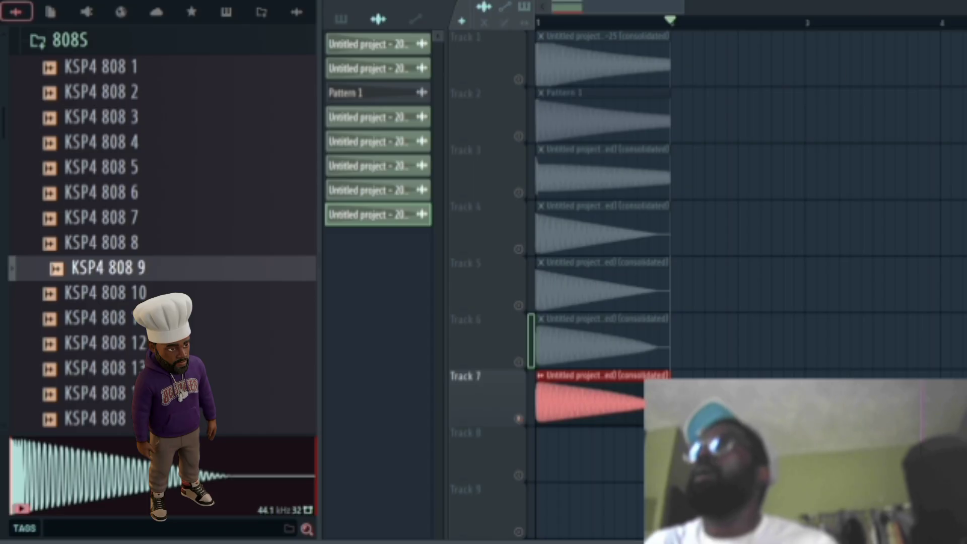
# - Load the Tuner on mixer Insert 4, enable its Bass mode and play the Track 7 clip to read its pitch
pyautogui.press('F9')
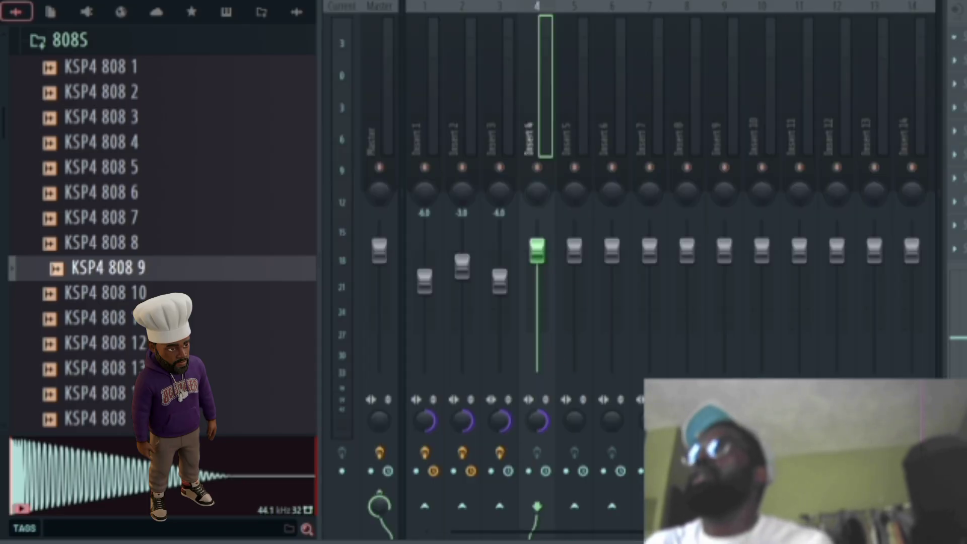
pyautogui.click(954, 37)
pyautogui.click(909, 394)
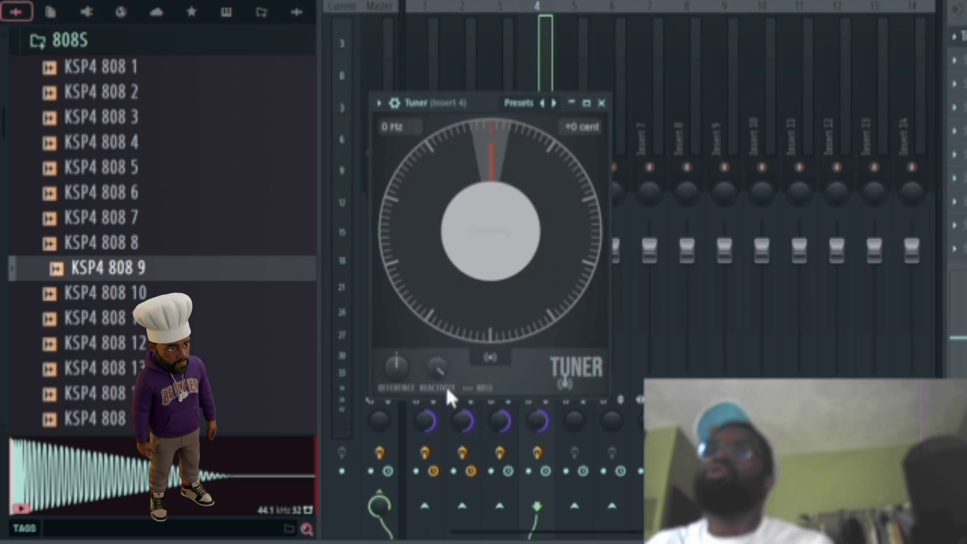
pyautogui.click(466, 388)
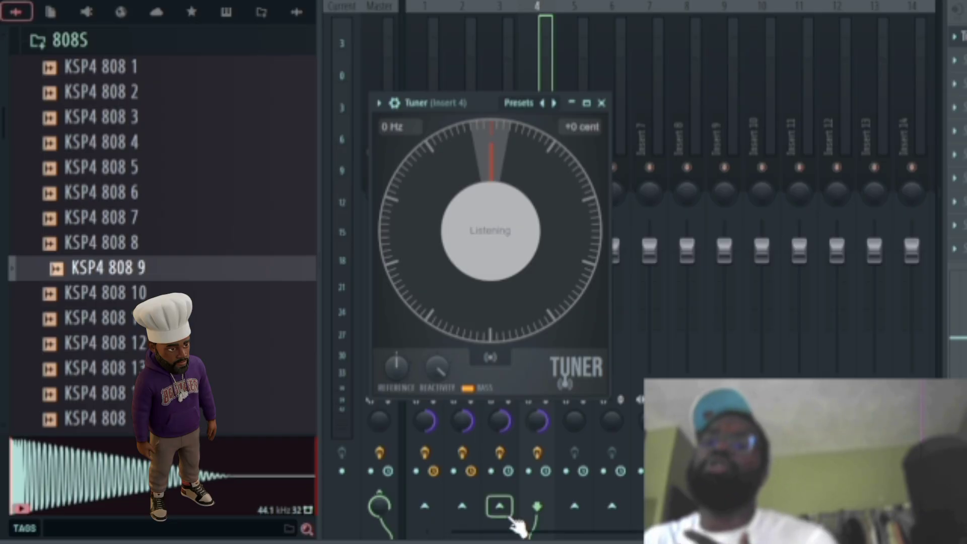
pyautogui.press('space')
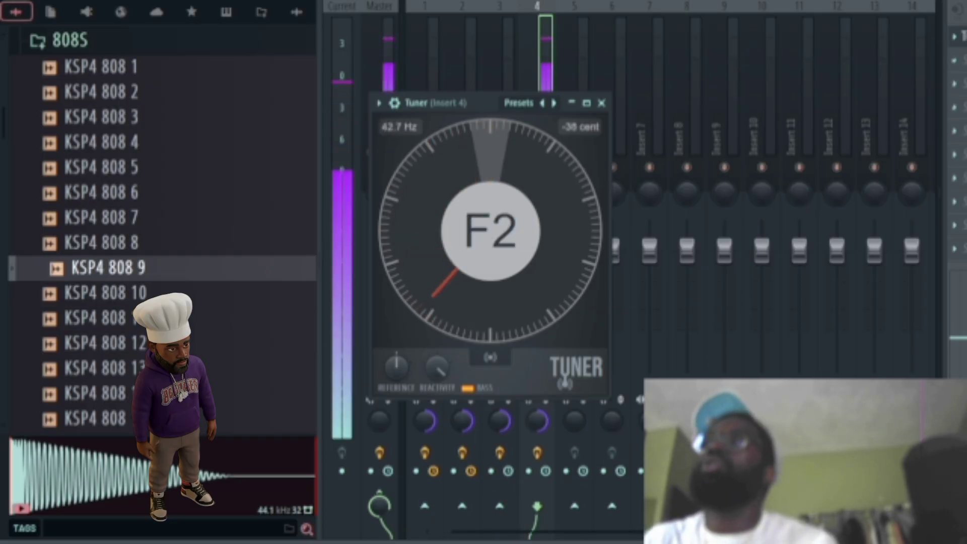
# - Open the Track 7 clip's settings, detach the Tuner window and place it beside them
pyautogui.press('F5')
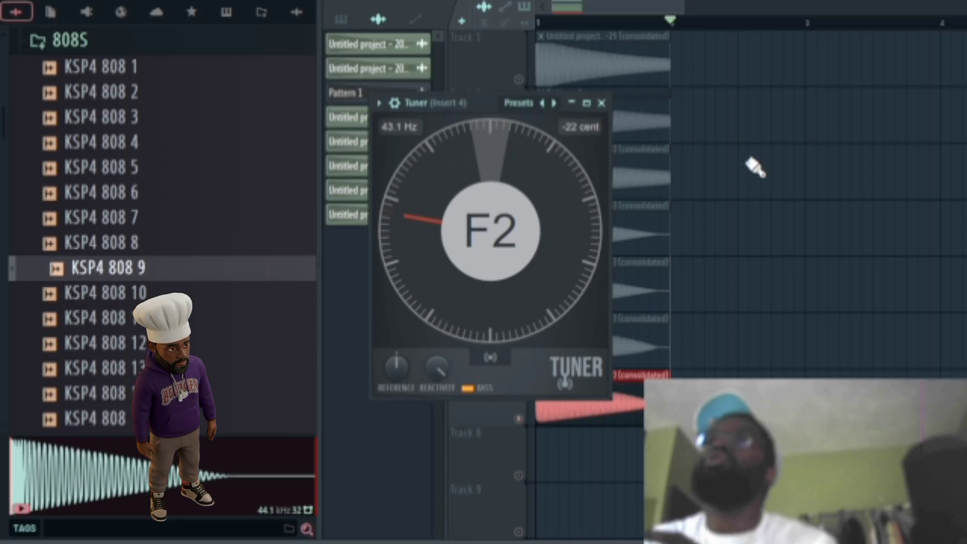
pyautogui.doubleClick(662, 373)
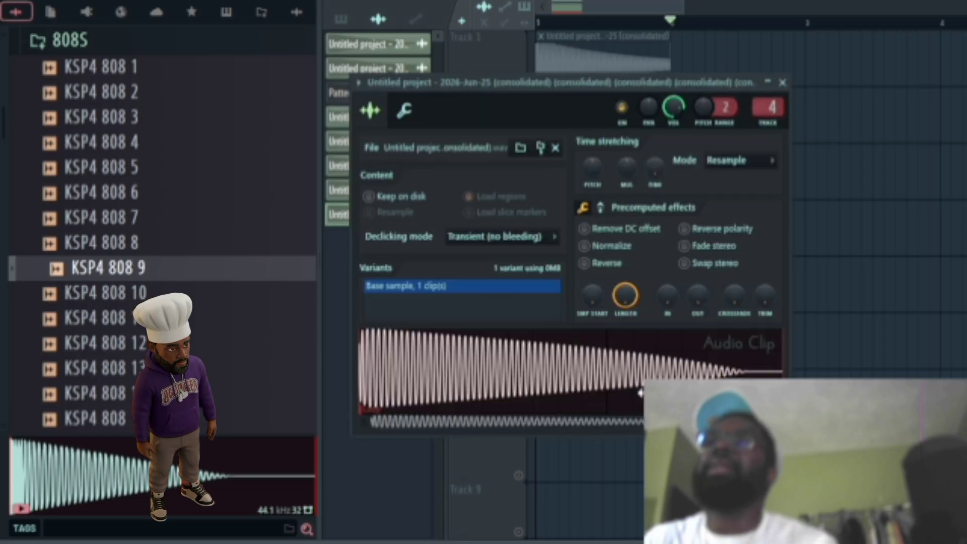
pyautogui.click(403, 113)
pyautogui.click(371, 106)
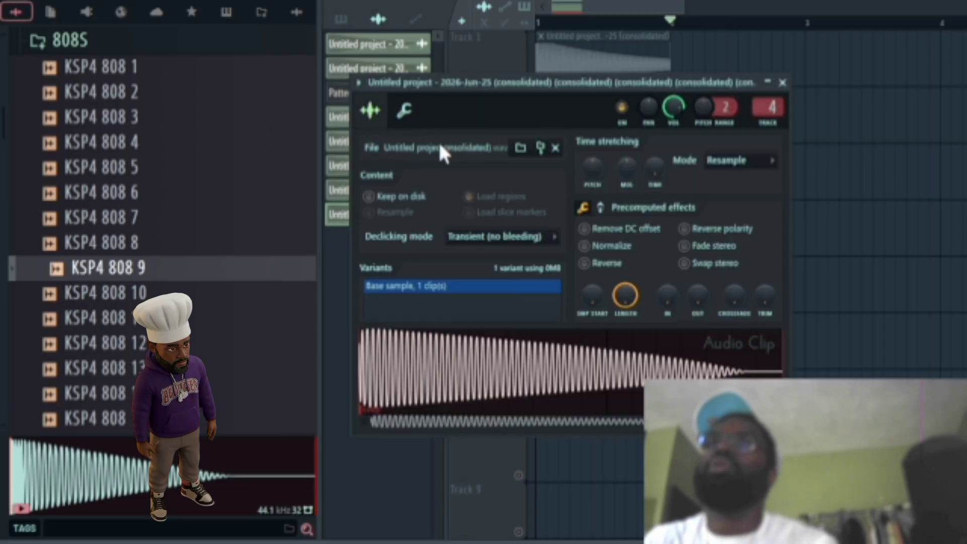
pyautogui.press('F9')
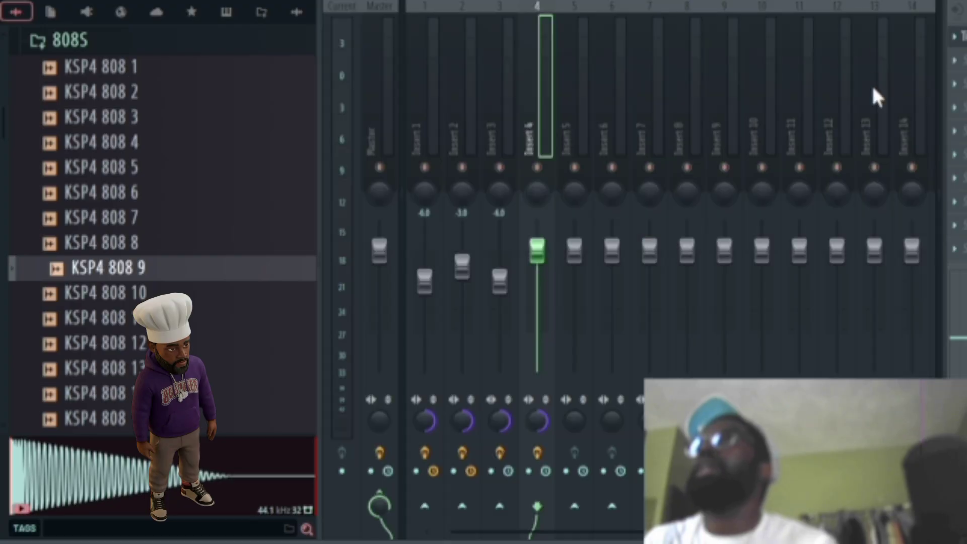
pyautogui.click(962, 38)
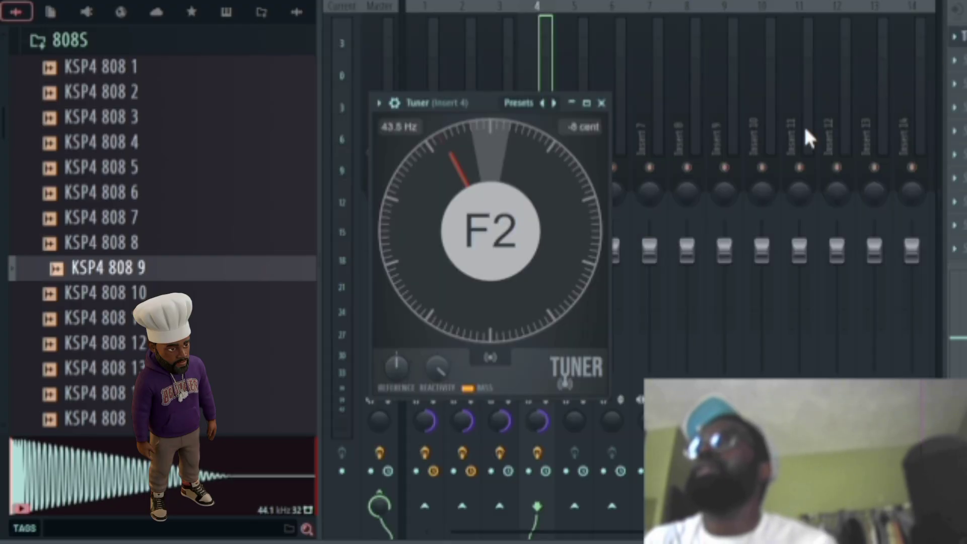
pyautogui.click(396, 103)
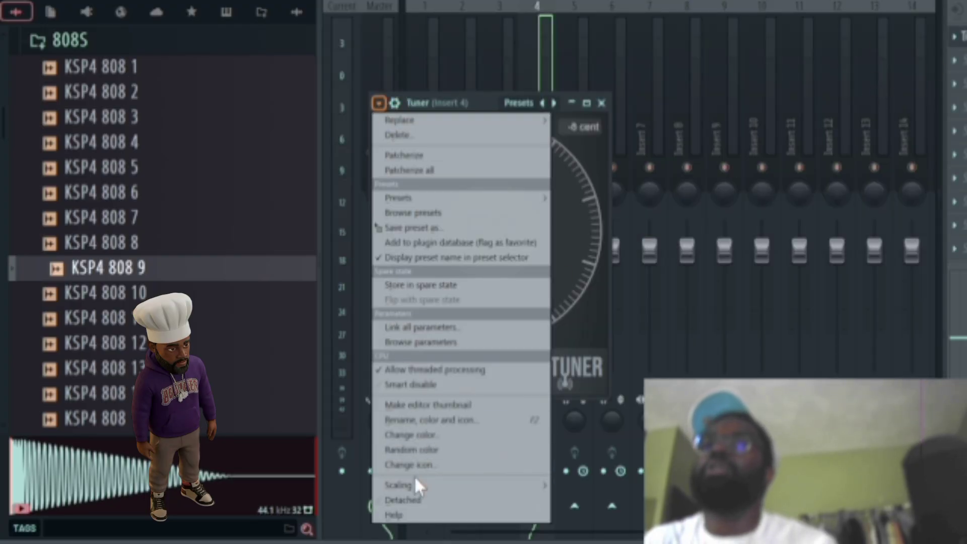
pyautogui.click(413, 491)
pyautogui.press('F9')
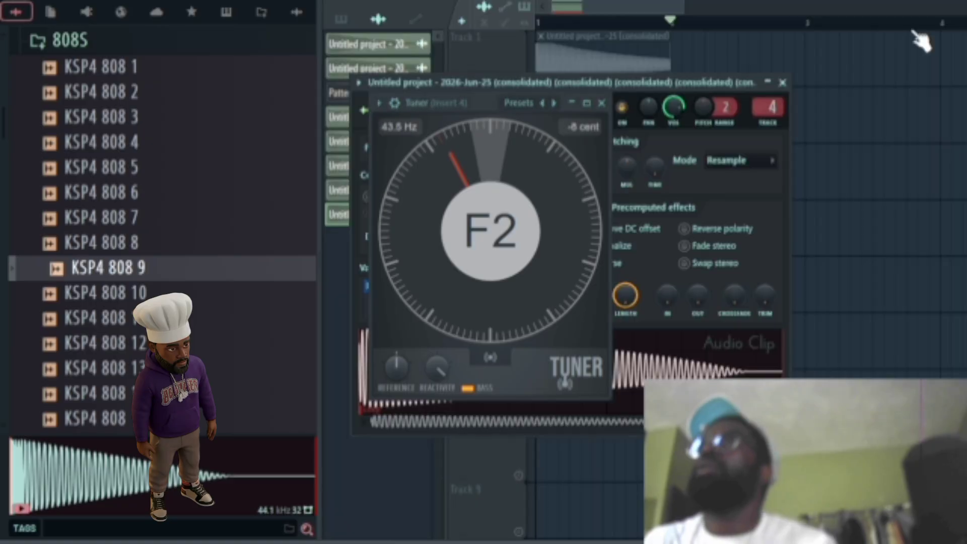
pyautogui.moveTo(520, 106); pyautogui.dragTo(964, 90)
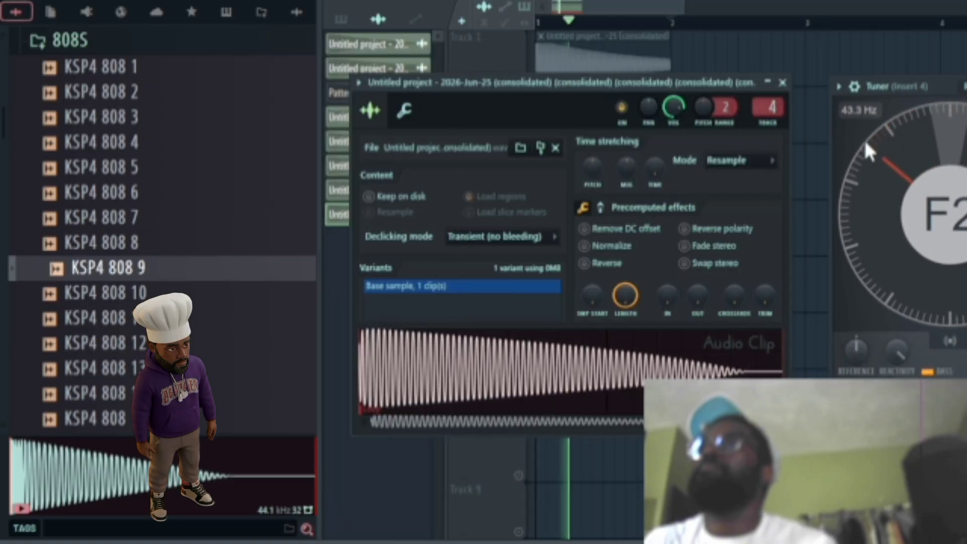
# - Turn on Clip in the Track 7 clip's precomputed effects and stop playback
pyautogui.click(600, 206)
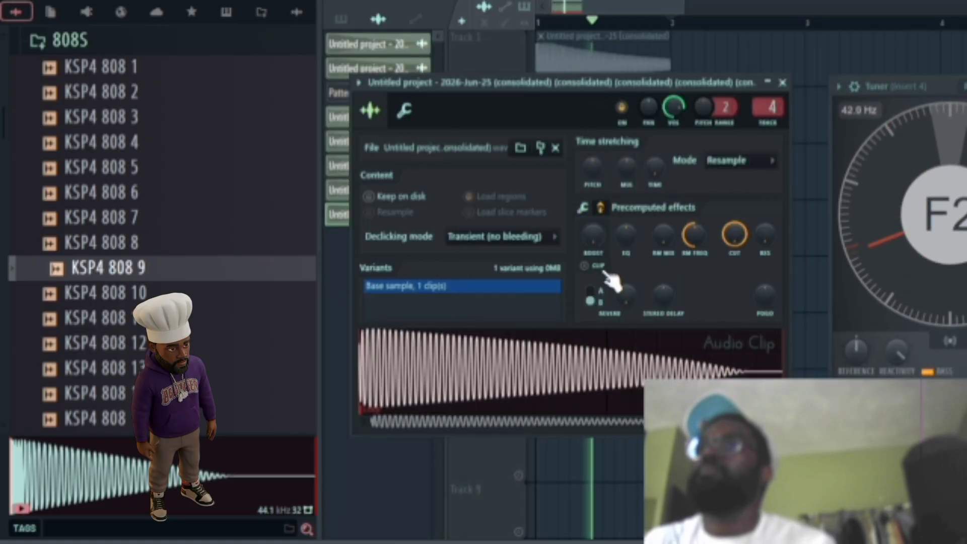
pyautogui.press('space')
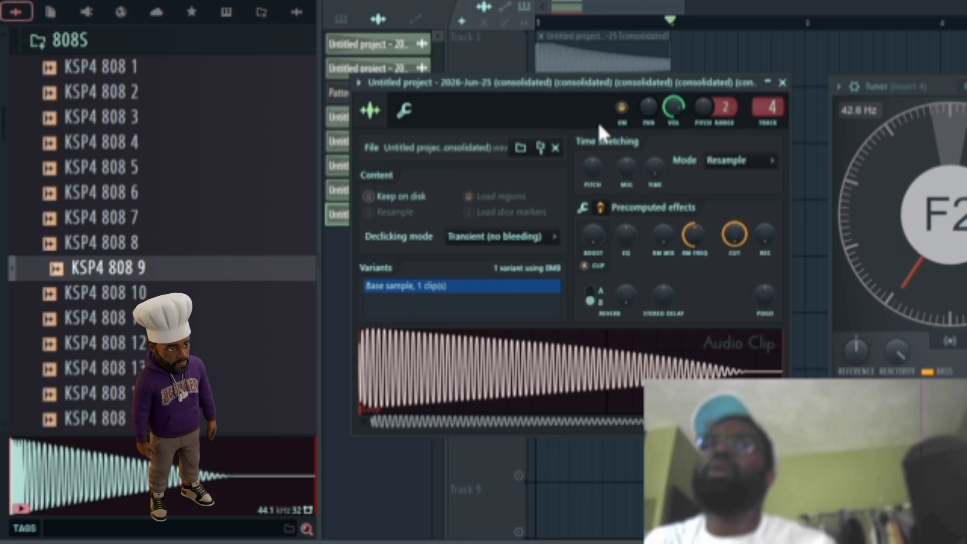
# - View the piano roll of the channel routed to Insert 4 and return to the clip's settings
pyautogui.press('F6')
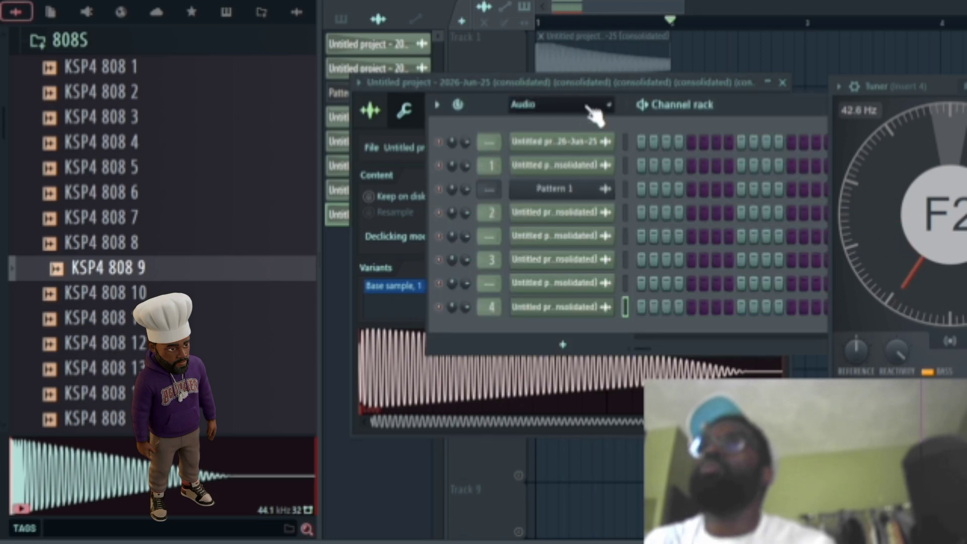
pyautogui.rightClick(622, 302)
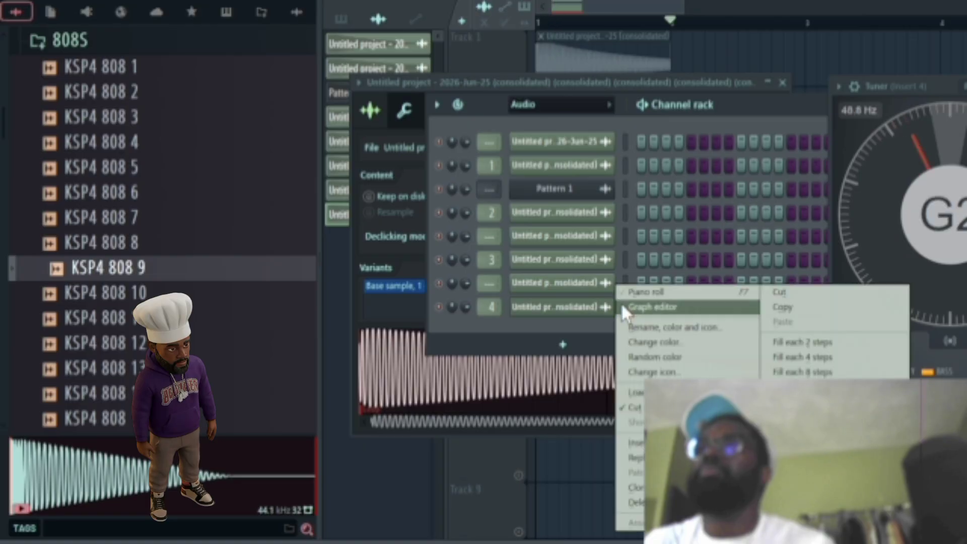
pyautogui.click(633, 294)
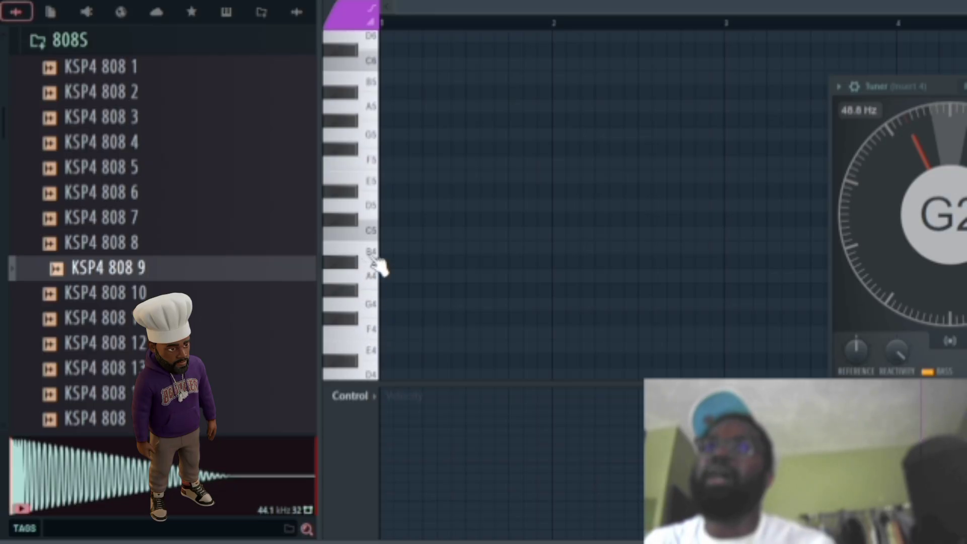
pyautogui.press('F7')
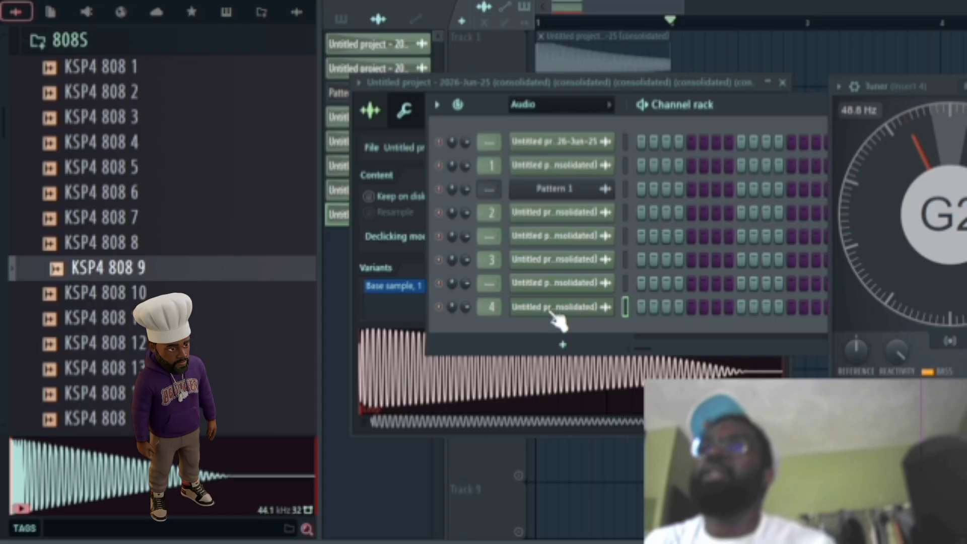
pyautogui.click(393, 138)
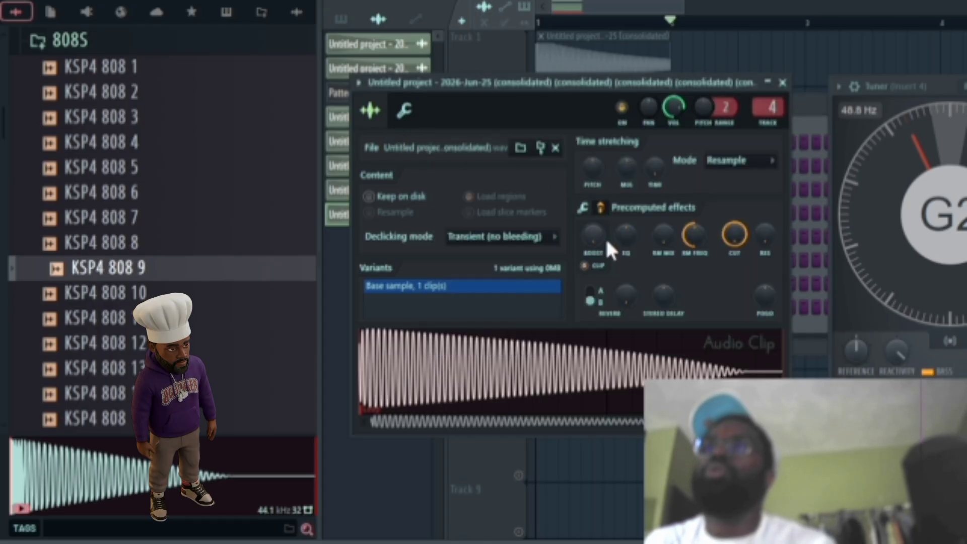
# - Normalize the Track 7 clip, set its pitch range to 12 and raise its time-stretching pitch to C3 in Auto mode
pyautogui.click(595, 208)
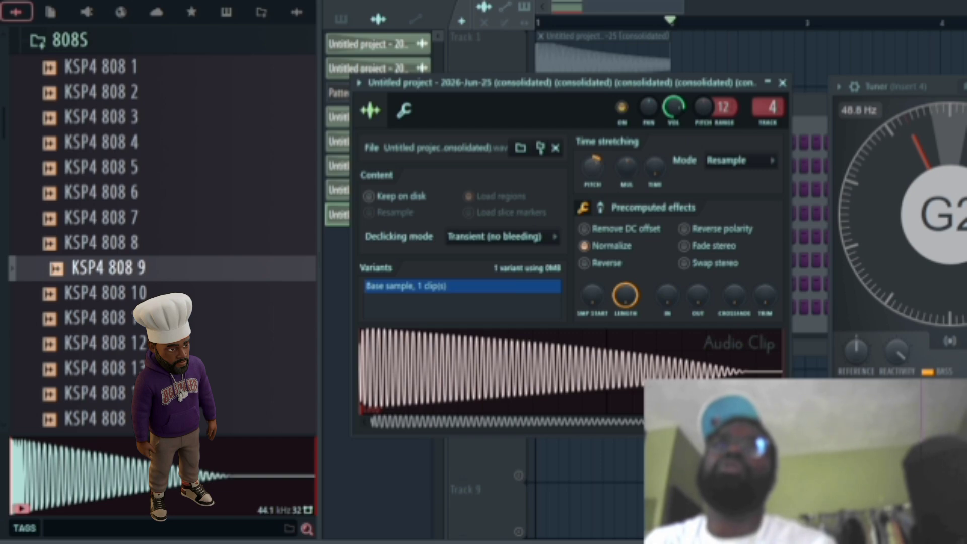
pyautogui.moveTo(593, 171); pyautogui.dragTo(593, 170)
pyautogui.press('space')
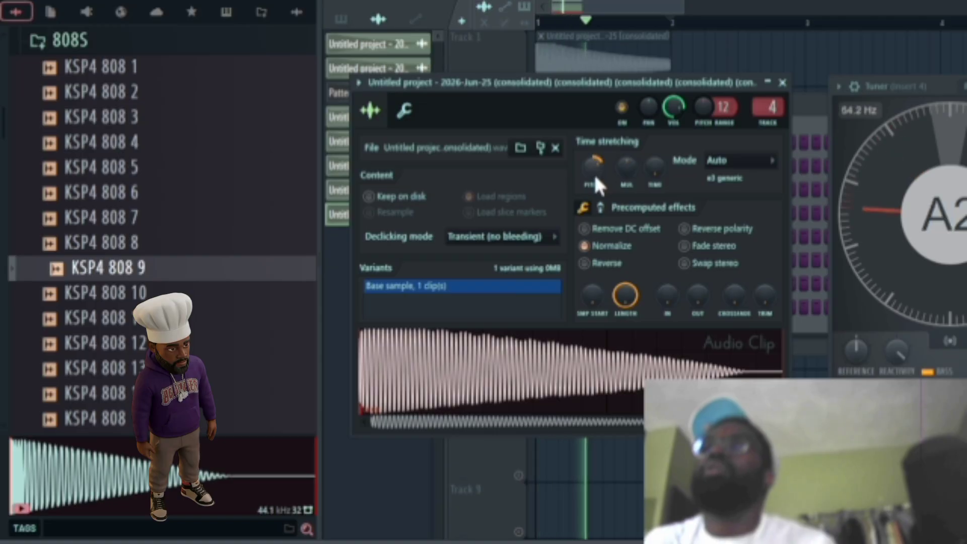
pyautogui.press('space')
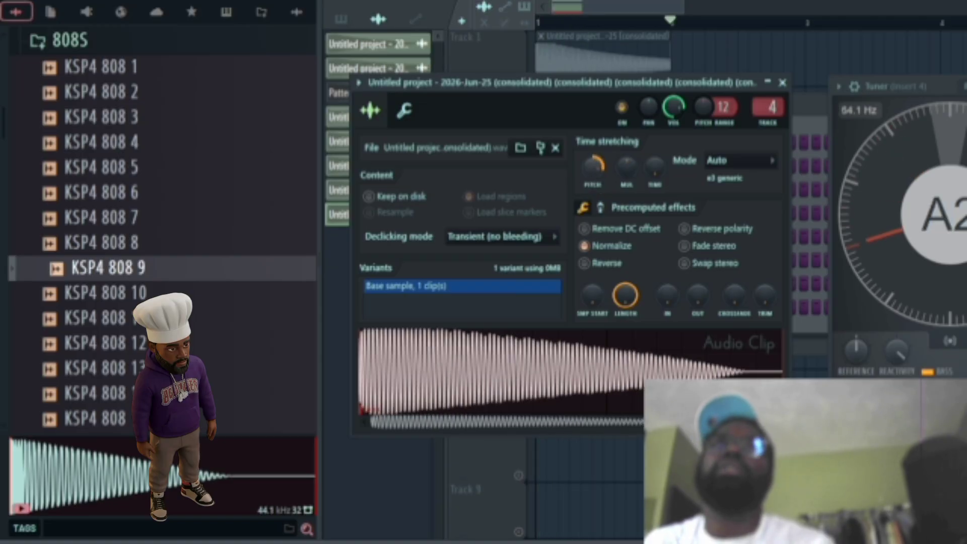
pyautogui.press('space')
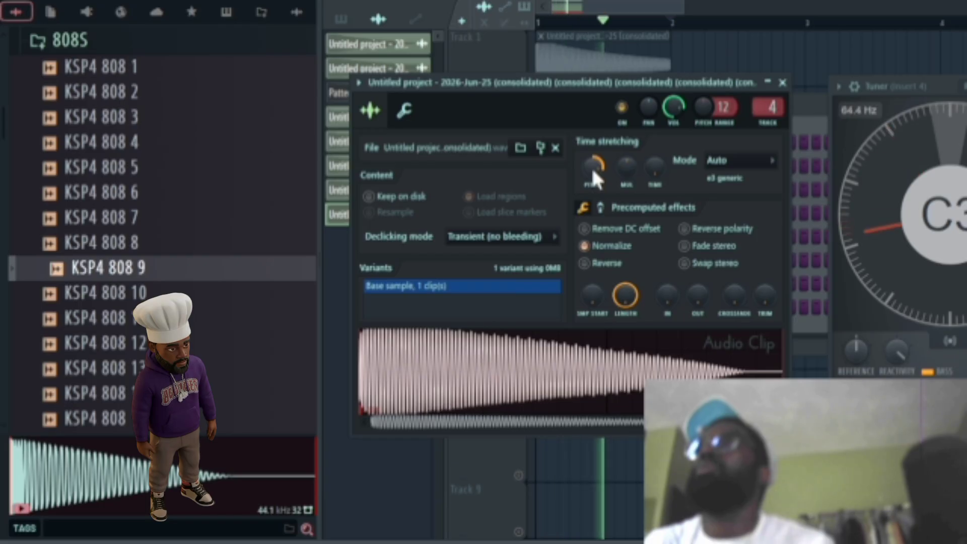
pyautogui.rightClick(699, 110)
pyautogui.click(710, 124)
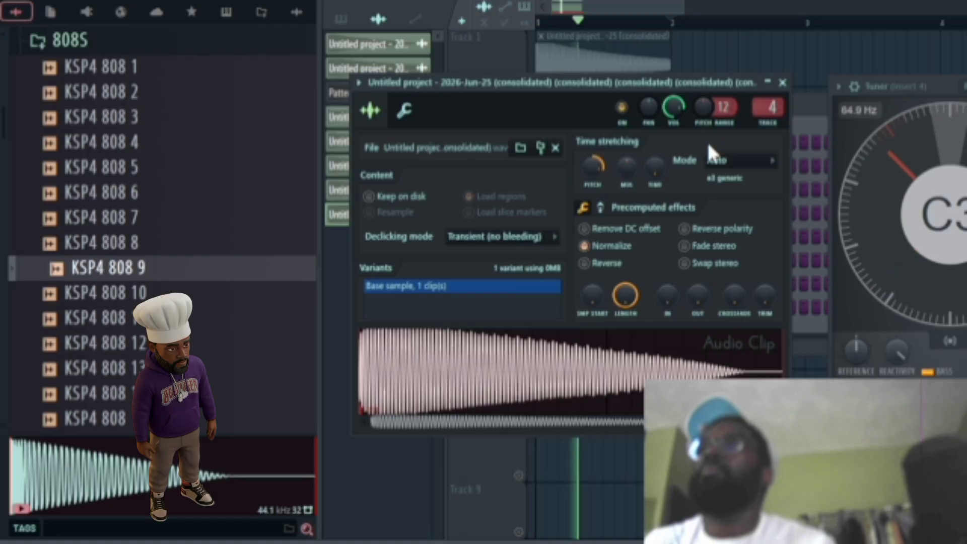
# - Draw a C5 note in the piano roll of the channel routed to Insert 4 and extend it to one full bar
pyautogui.click(795, 121)
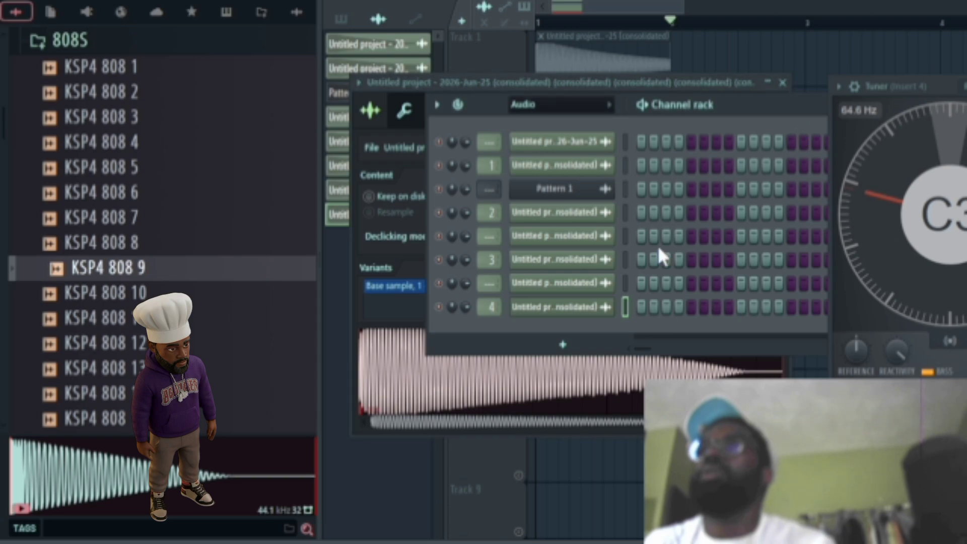
pyautogui.rightClick(622, 303)
pyautogui.click(644, 297)
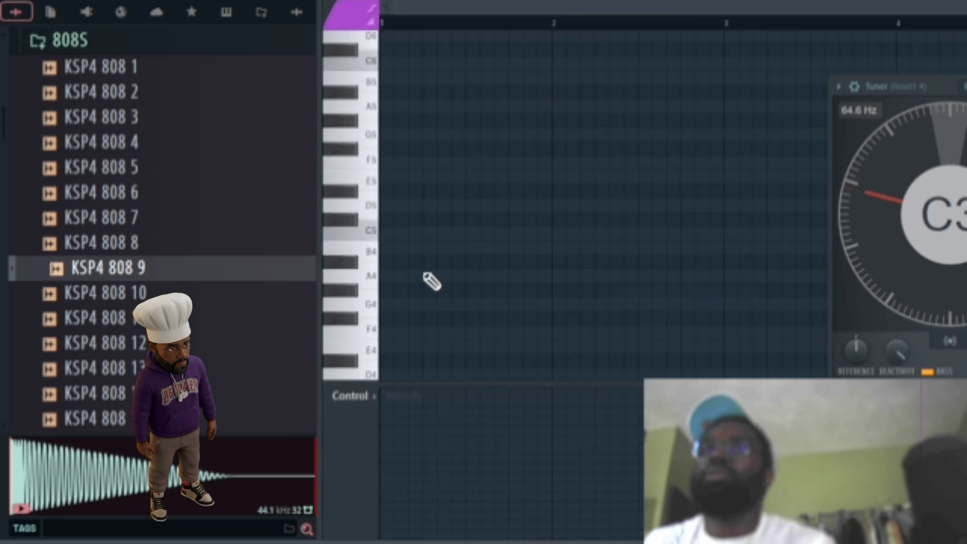
pyautogui.click(391, 233)
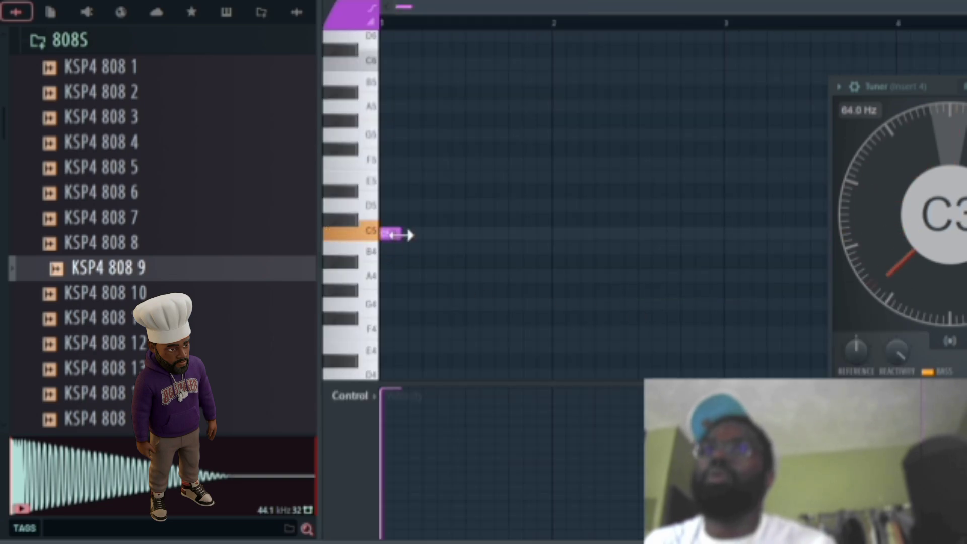
pyautogui.hotkey('ctrl', 'a')
pyautogui.hotkey('ctrl', 'l')
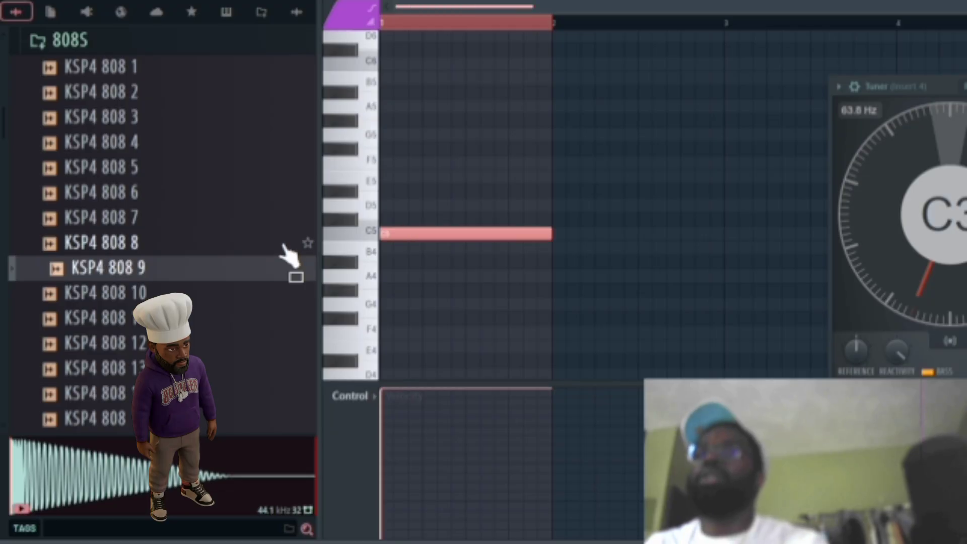
# - Transpose the note down one octave to C4 and play it to check its pitch on the tuner
pyautogui.hotkey('ctrl', 'Down')
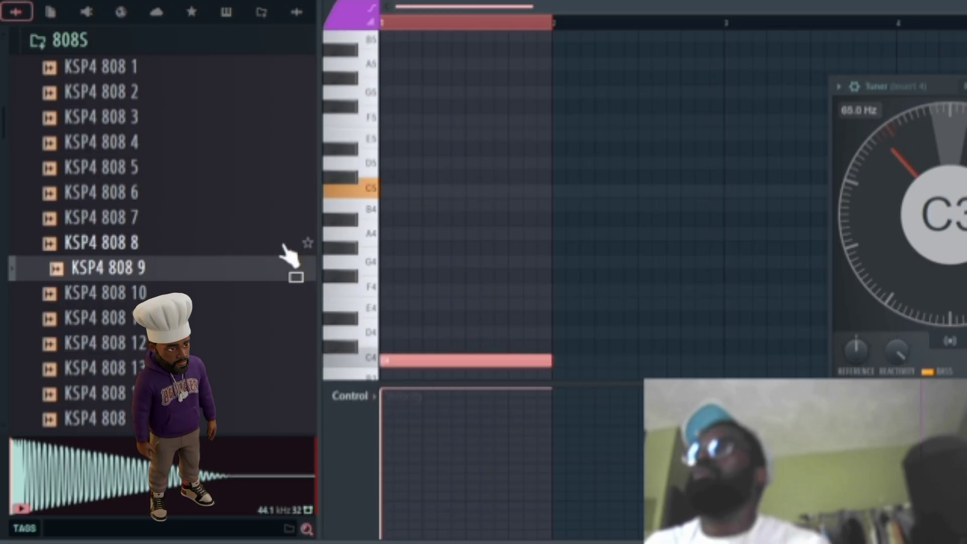
pyautogui.scroll(-1, 399, 324)
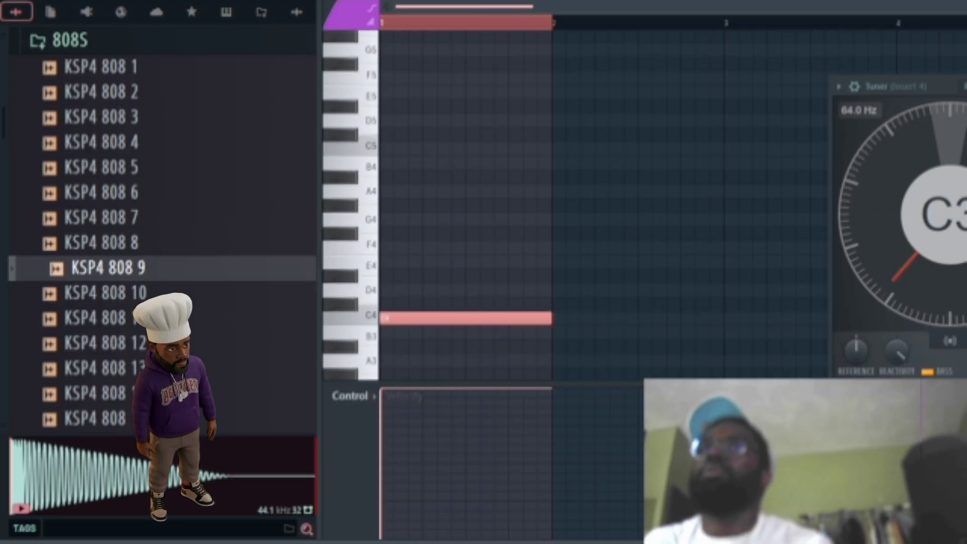
pyautogui.press('space')
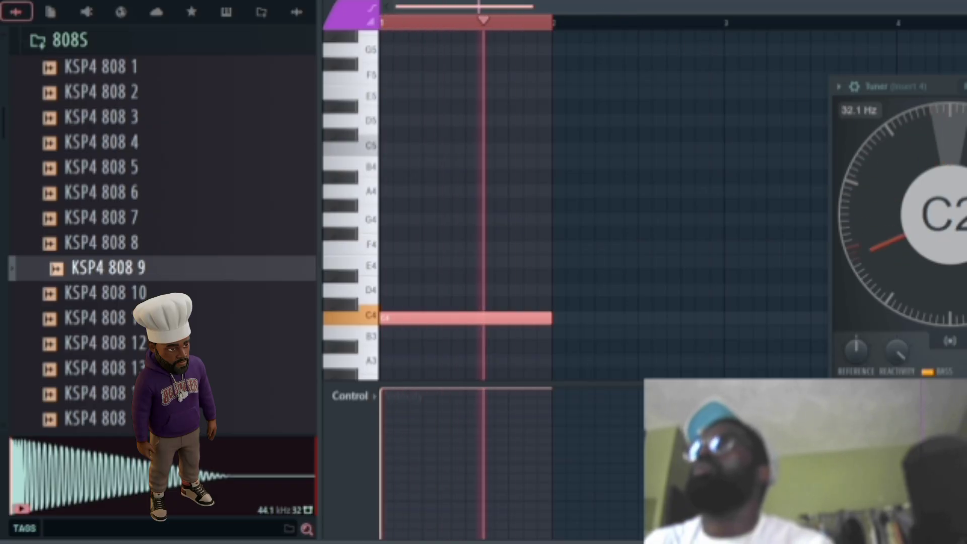
# - Place Pattern 3 at the start of Track 8 in the playlist, below the muted Track 7 clip
pyautogui.click(959, 5)
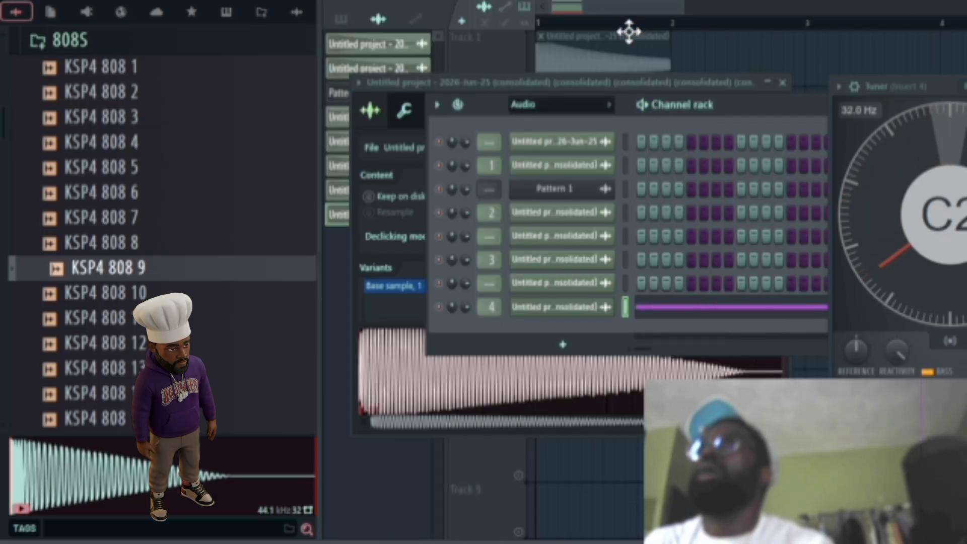
pyautogui.click(626, 2)
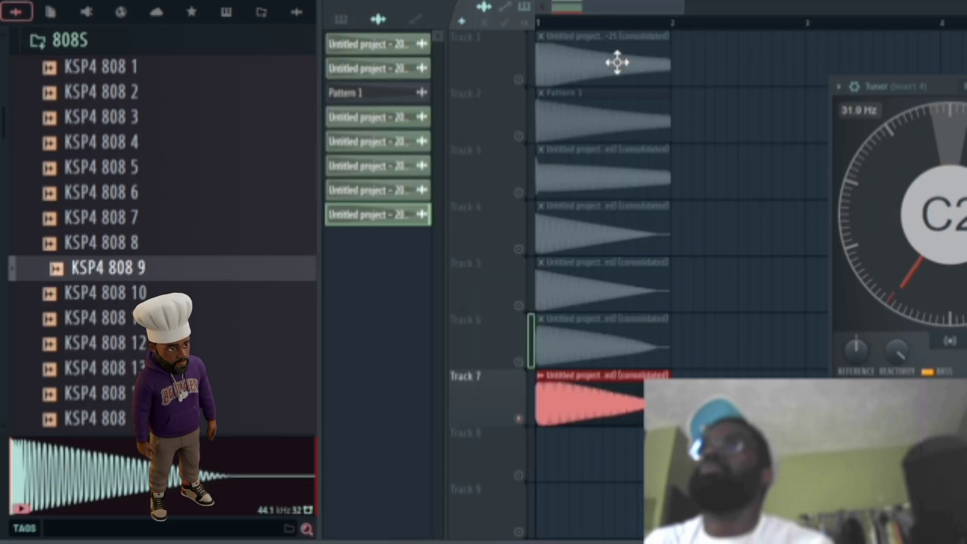
pyautogui.click(341, 19)
pyautogui.click(385, 91)
pyautogui.scroll(-4, 631, 227)
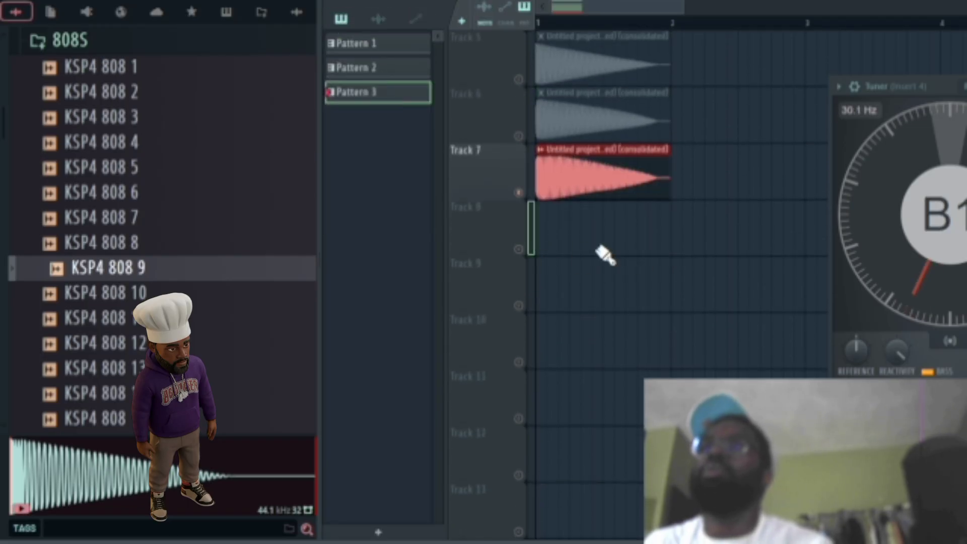
pyautogui.moveTo(608, 246); pyautogui.dragTo(476, 249)
pyautogui.rightClick(518, 249)
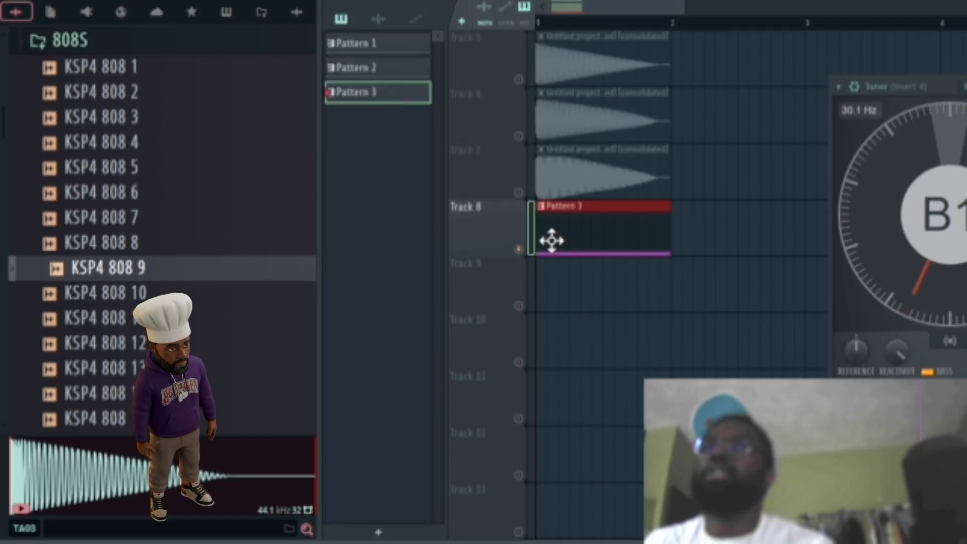
# - Render Pattern 3 to audio and replace the Track 8 pattern clip with the rendered audio clip
pyautogui.rightClick(395, 92)
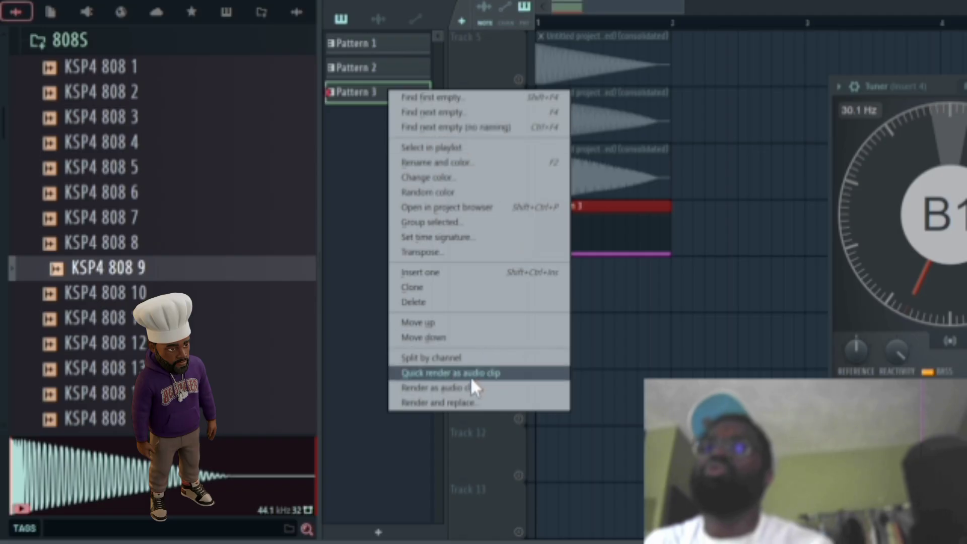
pyautogui.click(467, 403)
pyautogui.press('Return')
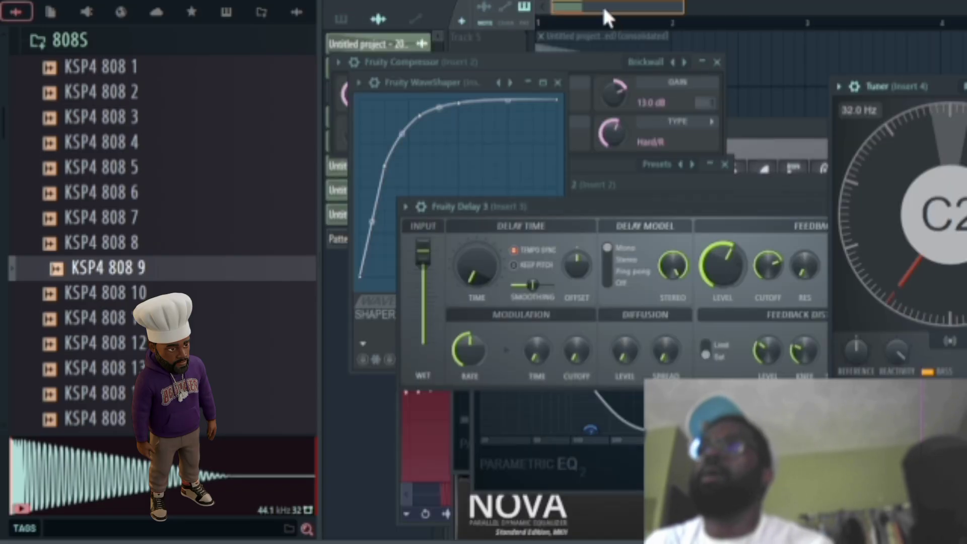
pyautogui.click(537, 8)
# - Route the rendered Pattern 3 audio clip to mixer Insert 4 and return to the playlist
pyautogui.doubleClick(556, 216)
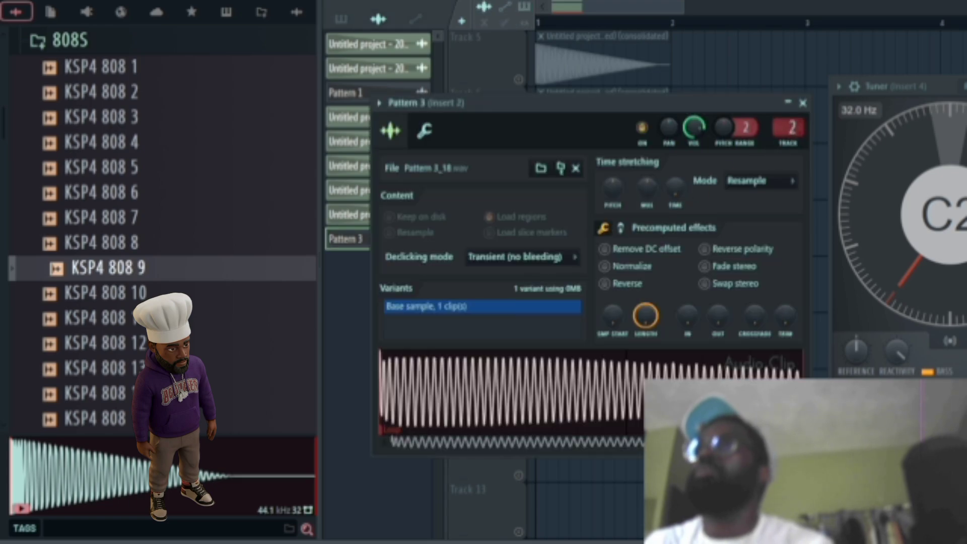
pyautogui.press('F9')
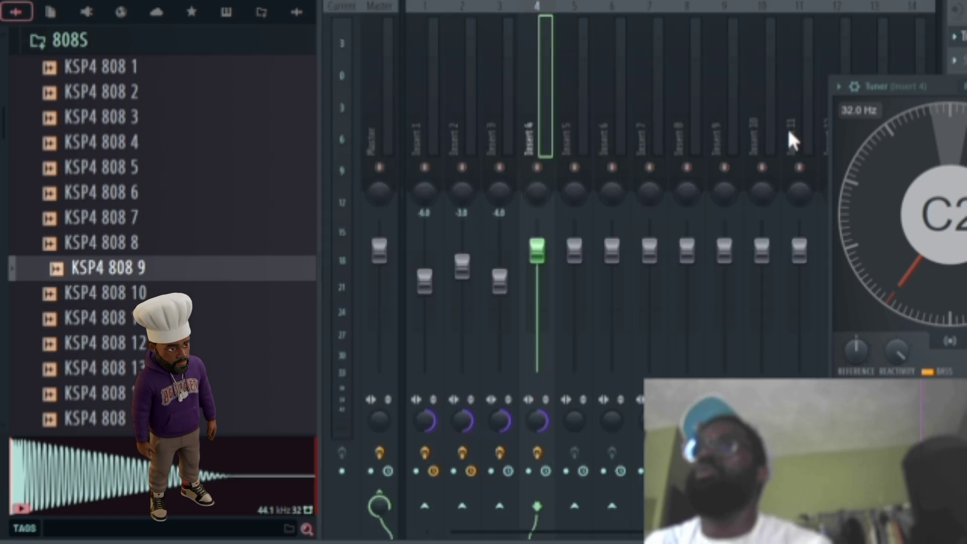
pyautogui.press('F9')
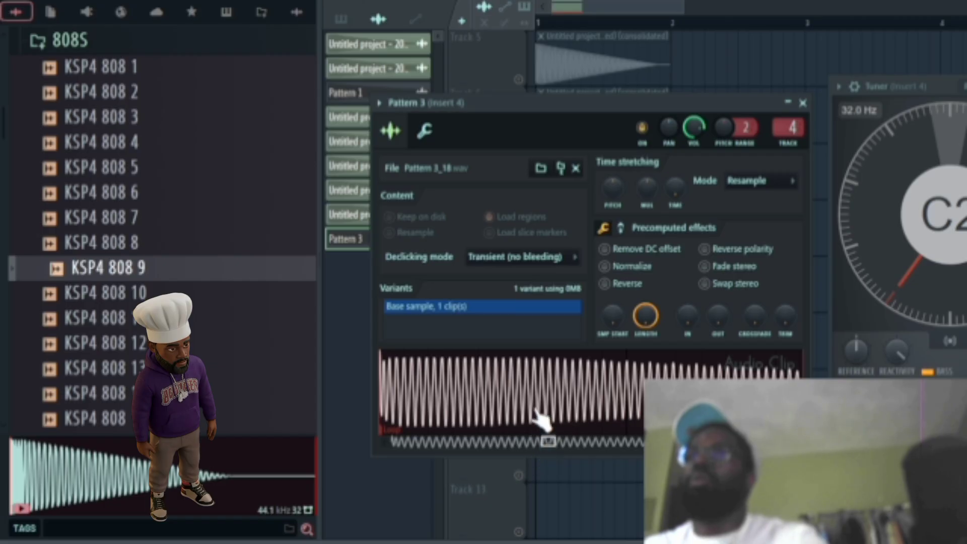
pyautogui.click(582, 6)
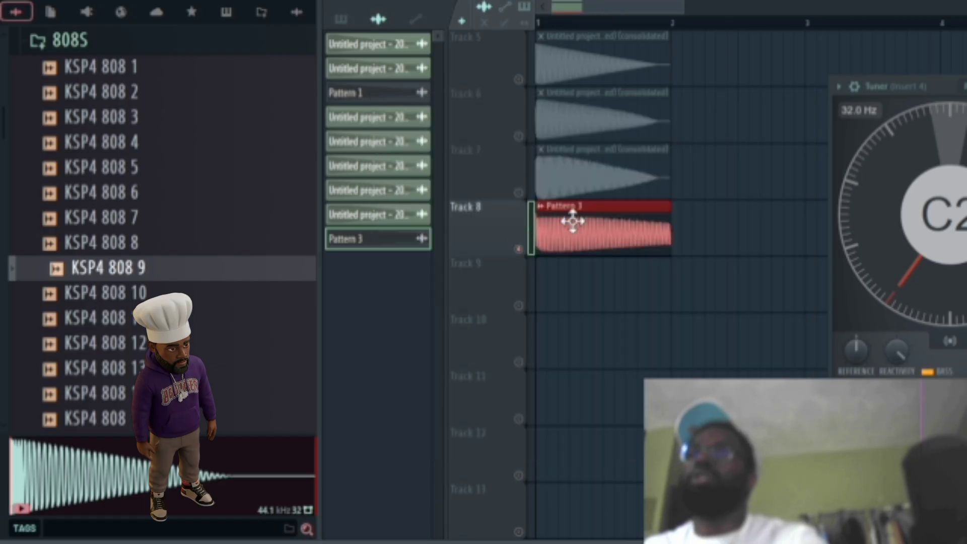
# - Play the Track 8 audio clip to check its pitch on the tuner
pyautogui.scroll(-1, 615, 154)
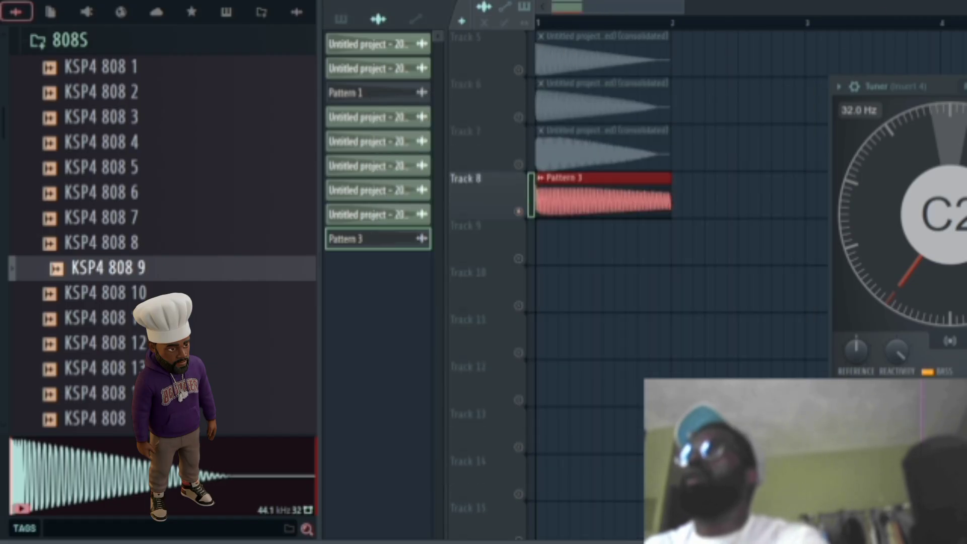
pyautogui.scroll(4, 629, 201)
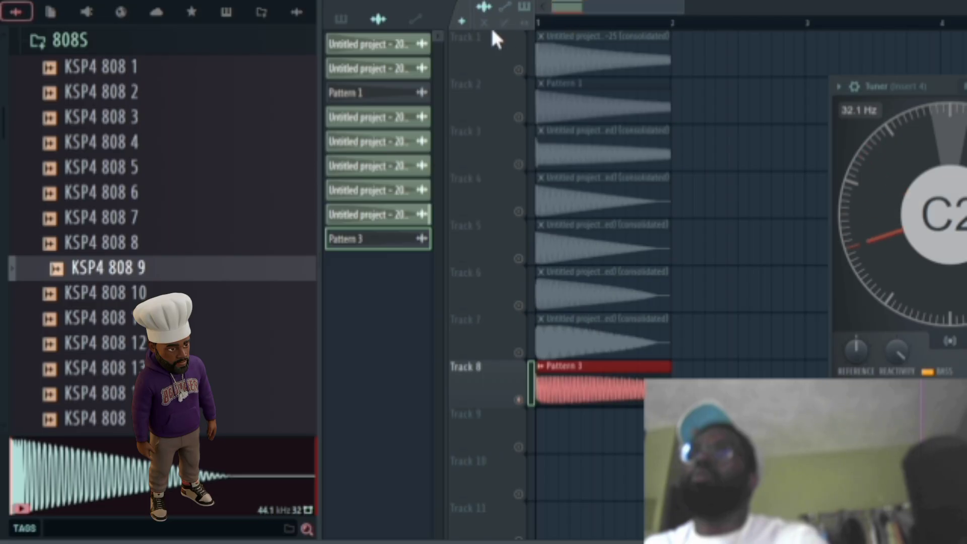
pyautogui.press('space')
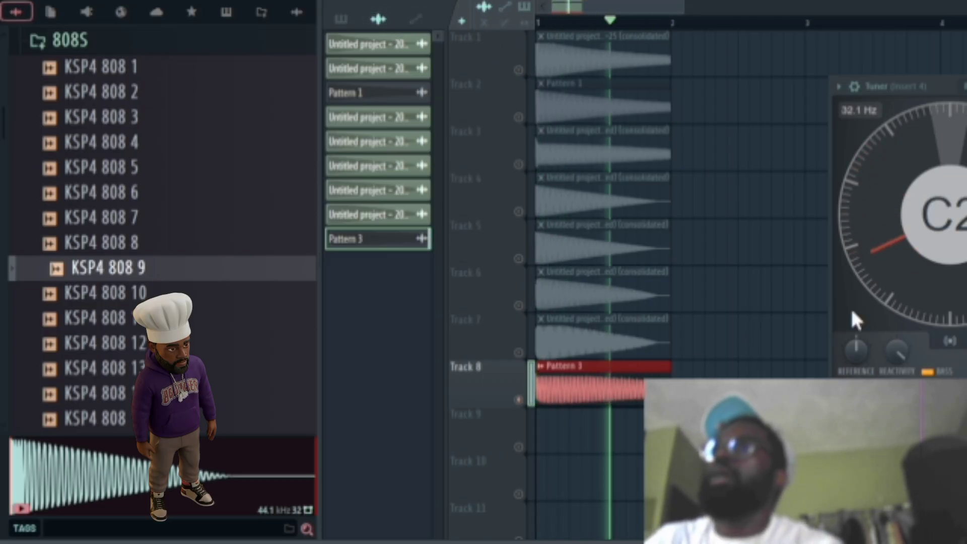
# - Normalize the Pattern 3 audio clip on Track 8 and fade out its end in the precomputed effects
pyautogui.doubleClick(629, 385)
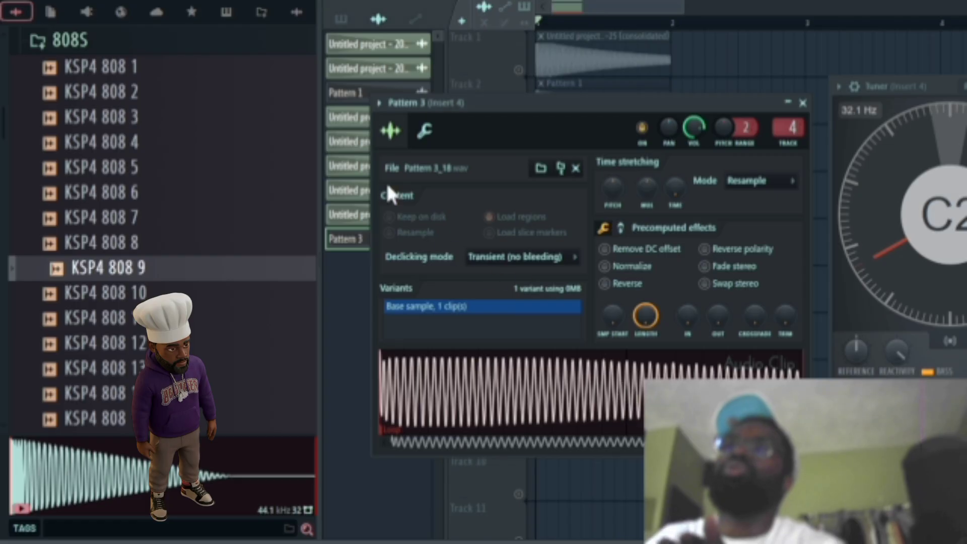
pyautogui.click(424, 132)
pyautogui.click(391, 132)
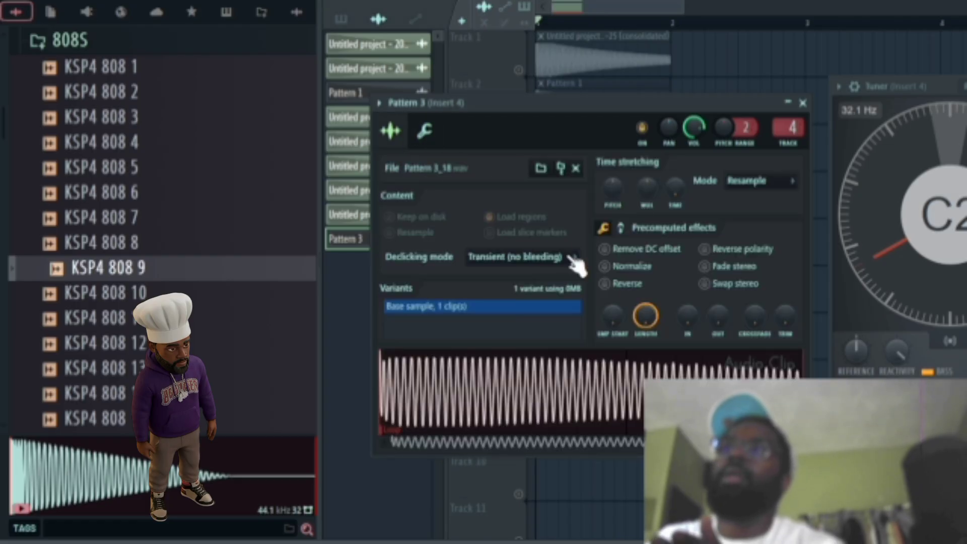
pyautogui.click(620, 228)
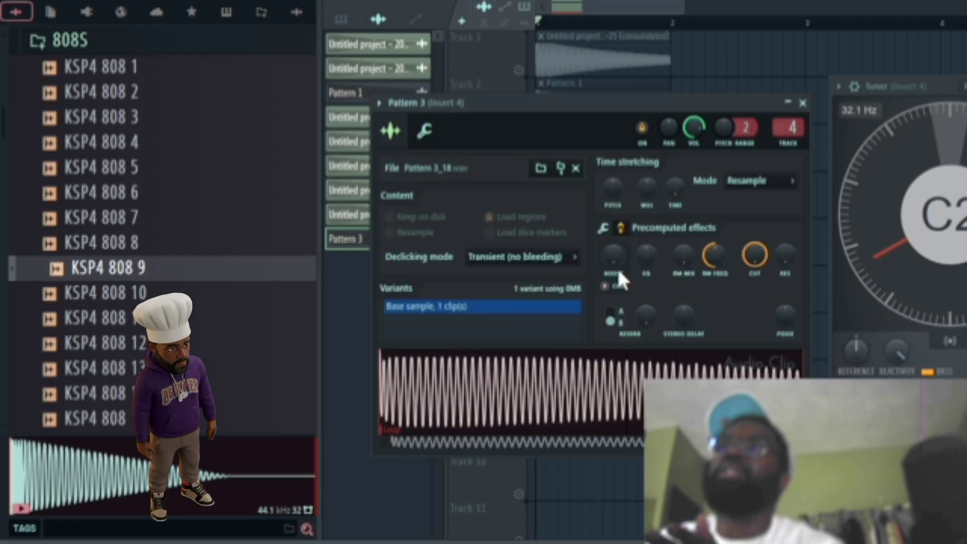
pyautogui.click(620, 230)
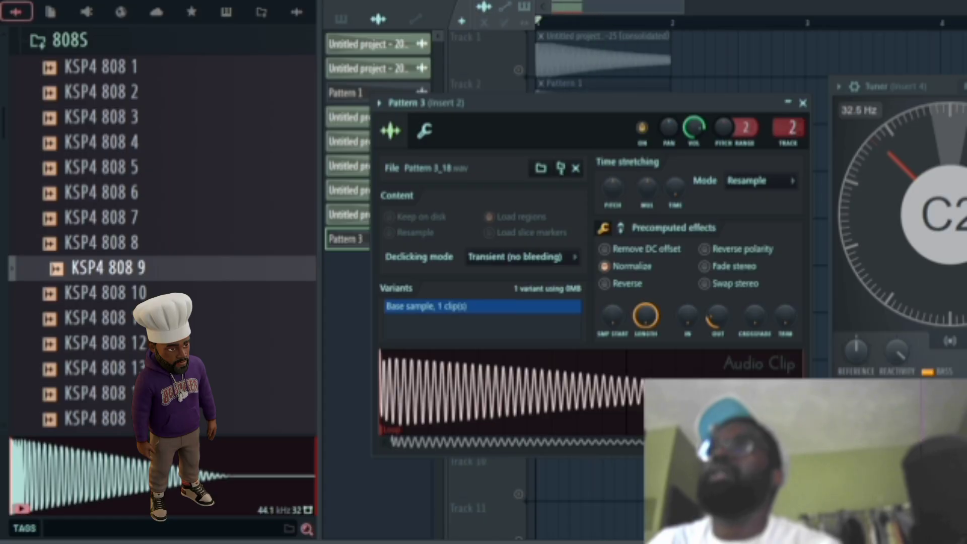
# - Route the Pattern 3 audio clip to mixer track 1, audition it and close its settings
pyautogui.moveTo(791, 125); pyautogui.dragTo(790, 135)
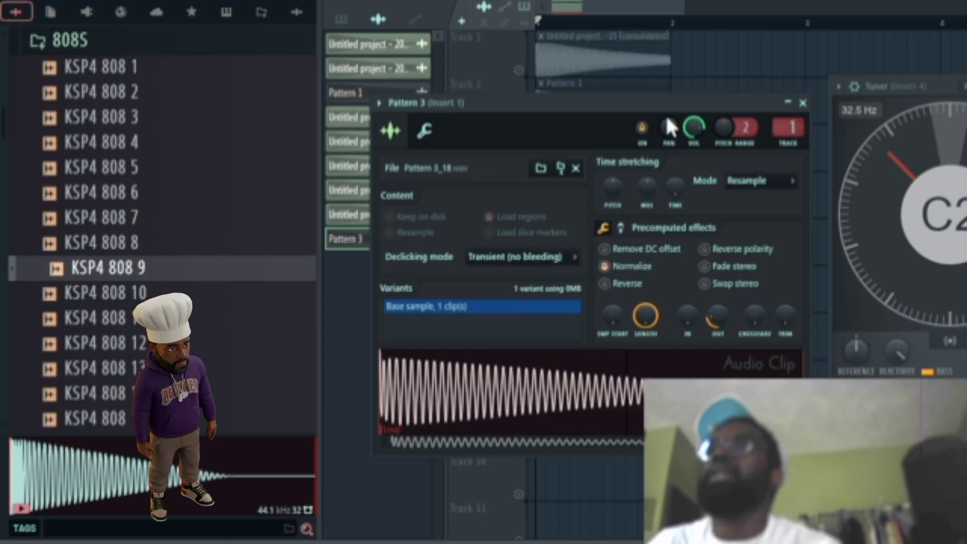
pyautogui.click(620, 229)
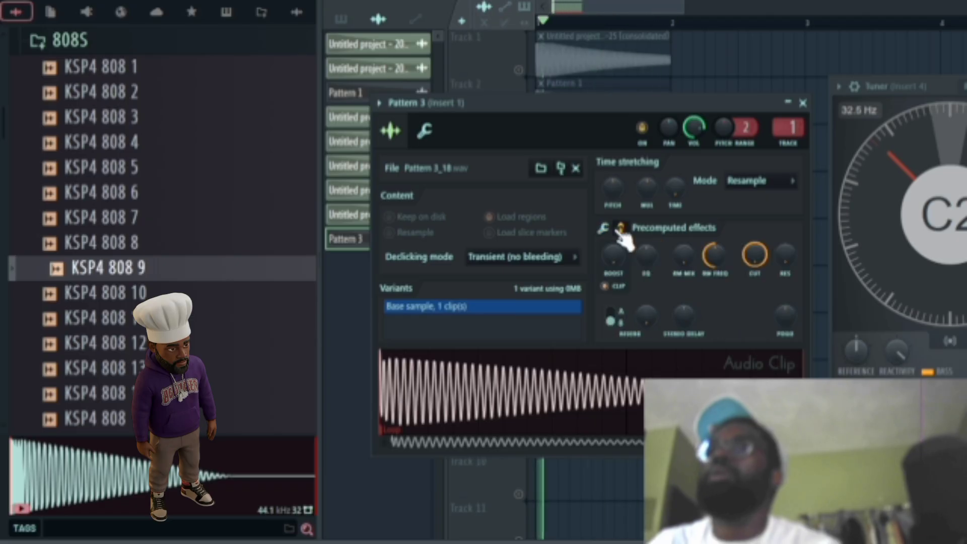
pyautogui.click(802, 103)
pyautogui.press('space')
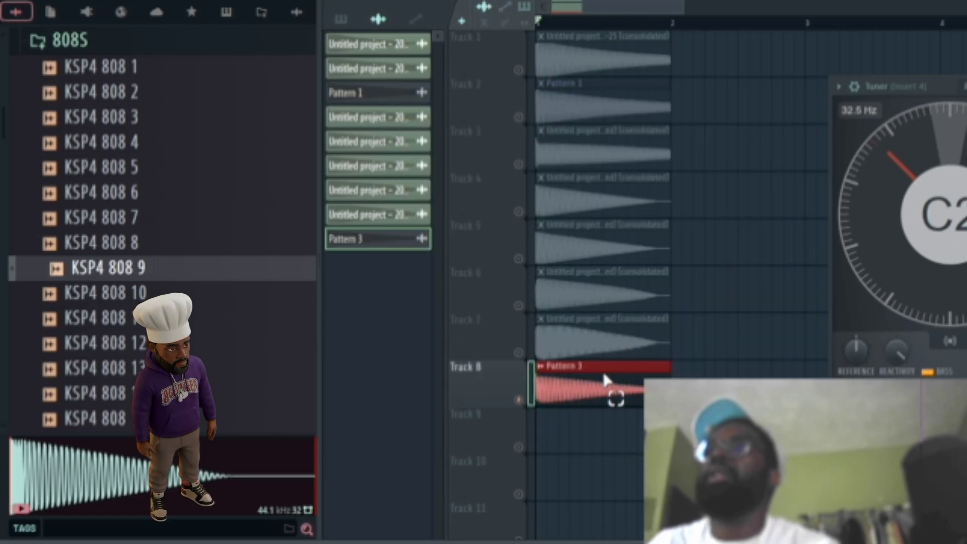
# - Duplicate the Track 8 clip, consolidate the copy and move it to the start of Track 9
pyautogui.hotkey('ctrl', 'b')
pyautogui.hotkey('ctrl', 'alt', 'c')
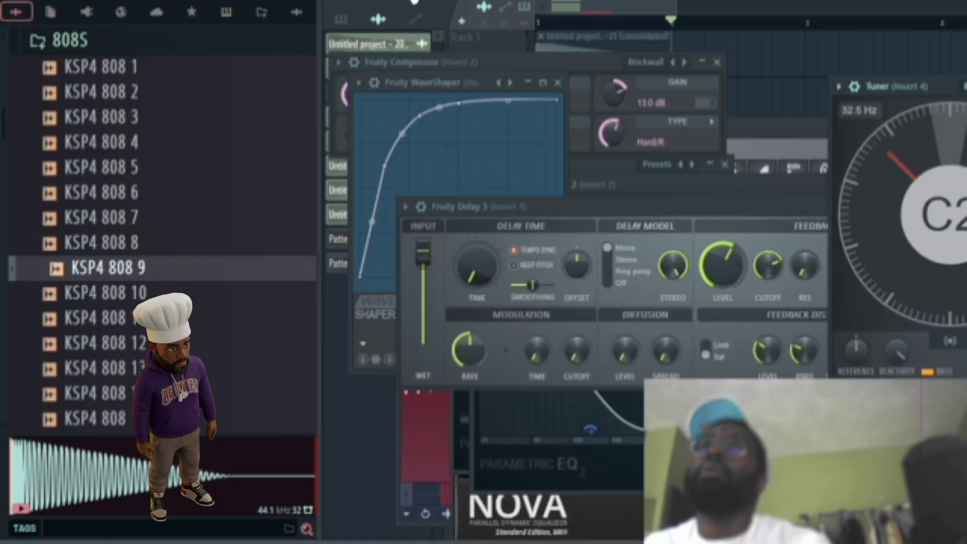
pyautogui.click(619, 6)
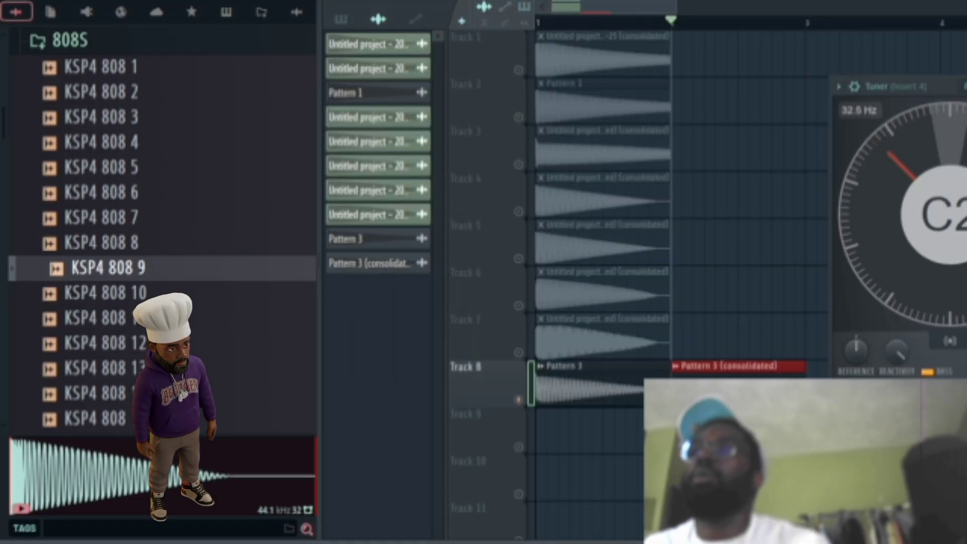
pyautogui.moveTo(688, 375); pyautogui.dragTo(550, 427)
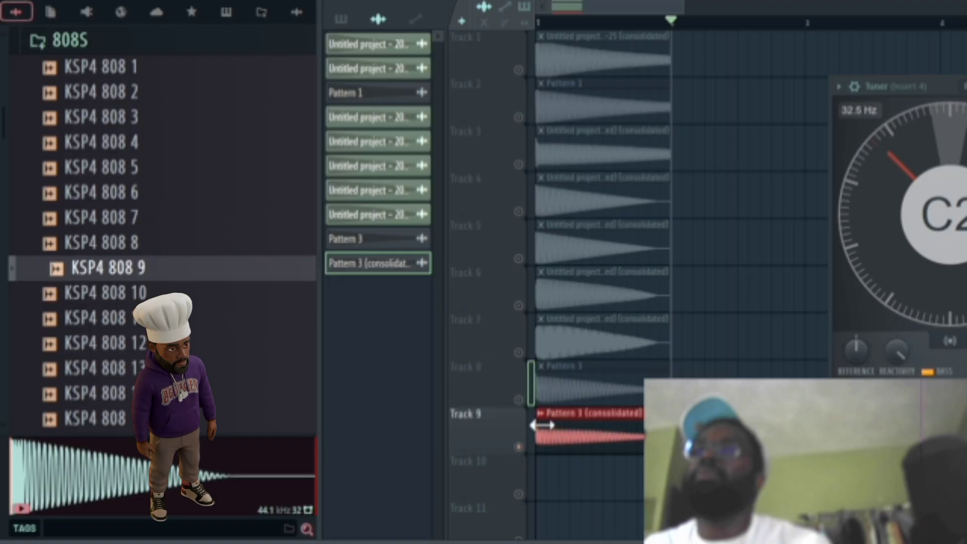
# - Fit the consolidated Track 9 clip to the project tempo of 140
pyautogui.click(541, 414)
pyautogui.click(672, 398)
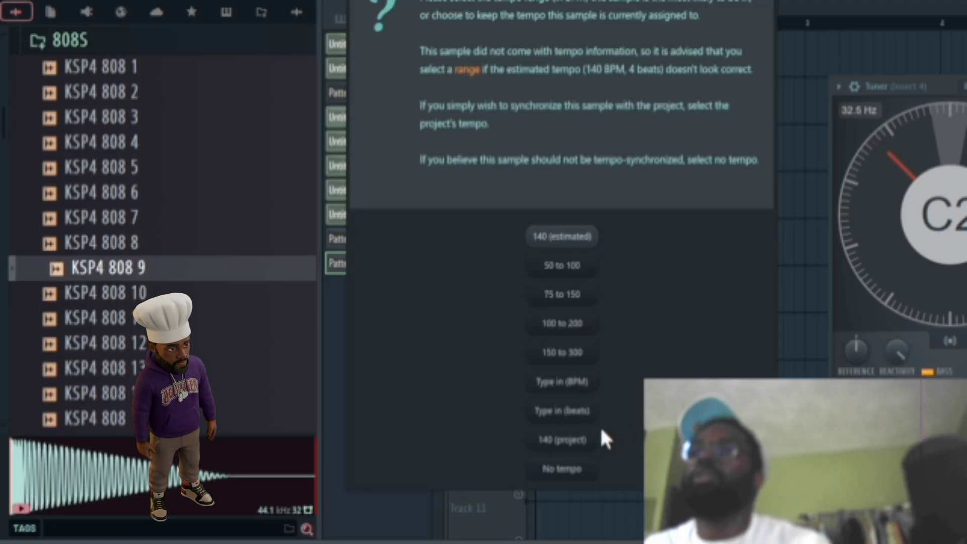
pyautogui.click(588, 437)
# - Normalize the consolidated Pattern 3 clip and give it a short fade-out in the precomputed effects
pyautogui.doubleClick(582, 445)
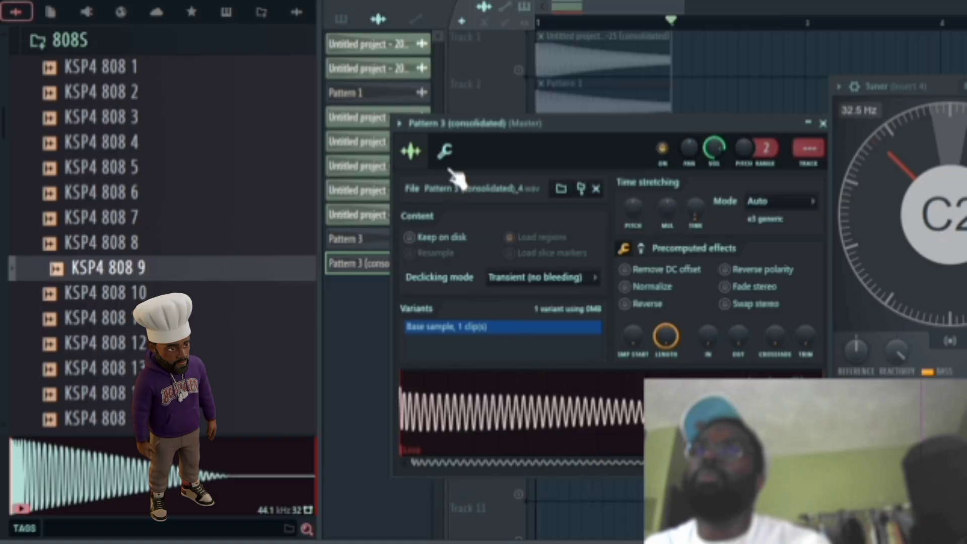
pyautogui.click(444, 151)
pyautogui.click(410, 151)
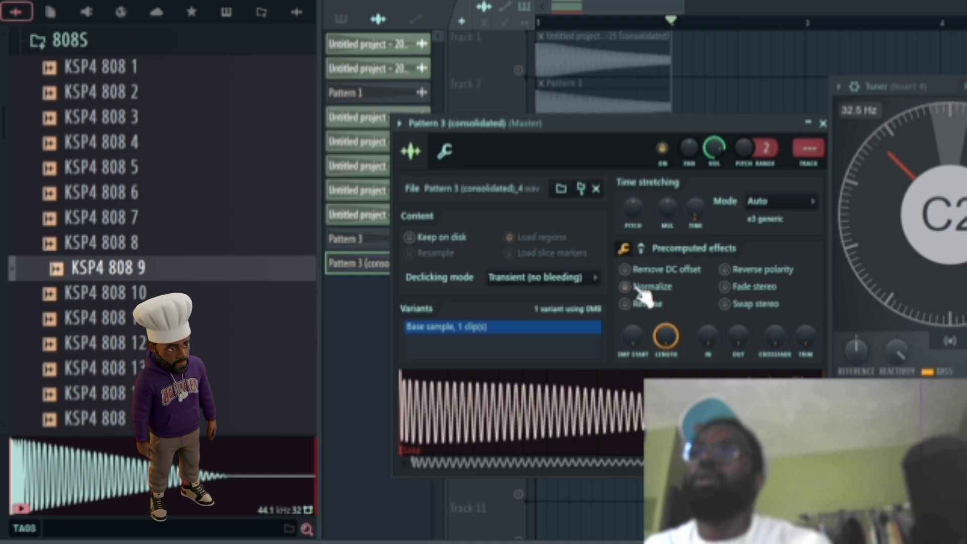
pyautogui.click(642, 249)
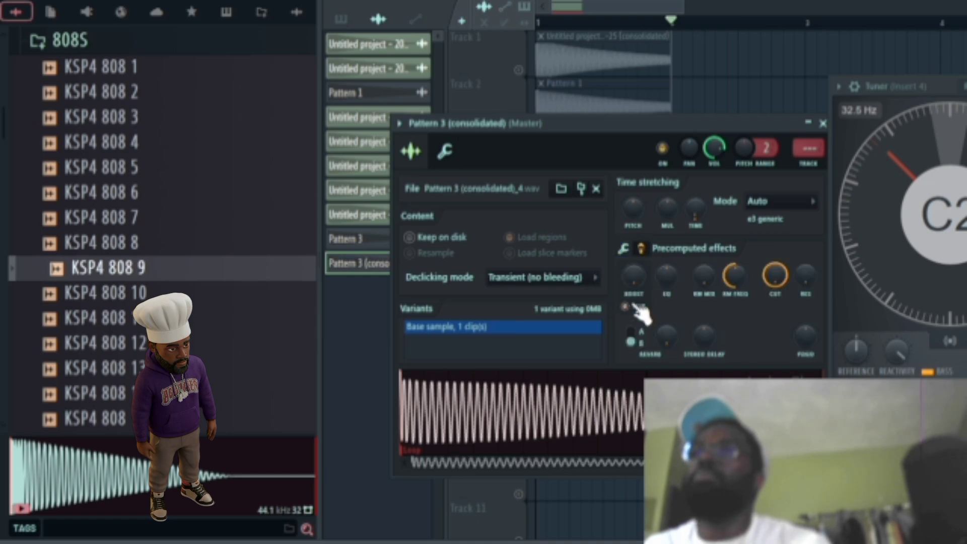
pyautogui.click(624, 249)
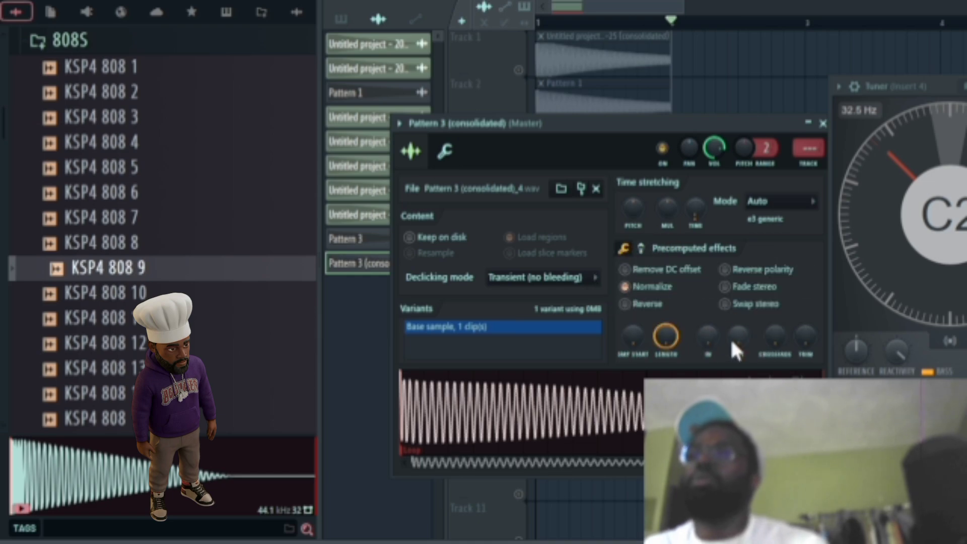
pyautogui.moveTo(740, 339); pyautogui.dragTo(740, 330)
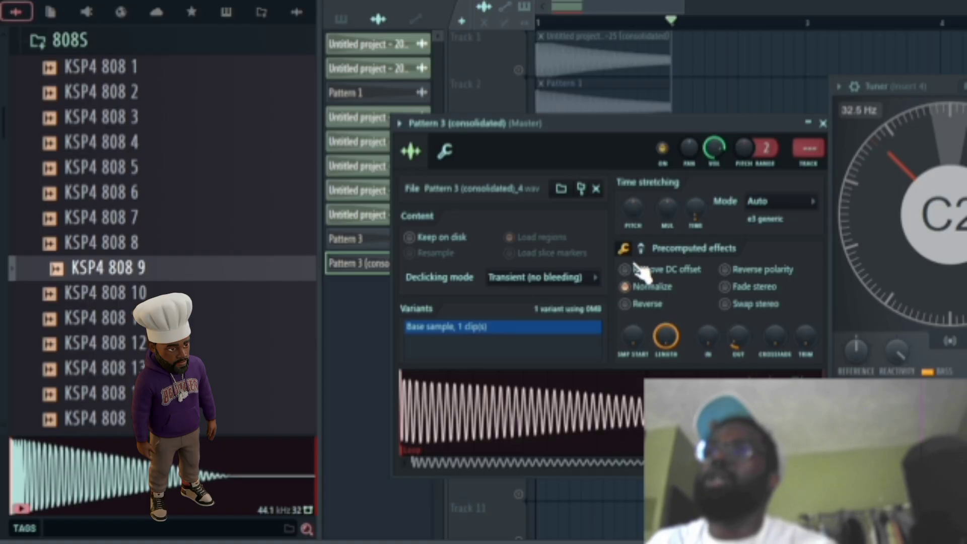
# - Add a slight boost to the consolidated Pattern 3 clip and try shifting its sample start
pyautogui.click(641, 249)
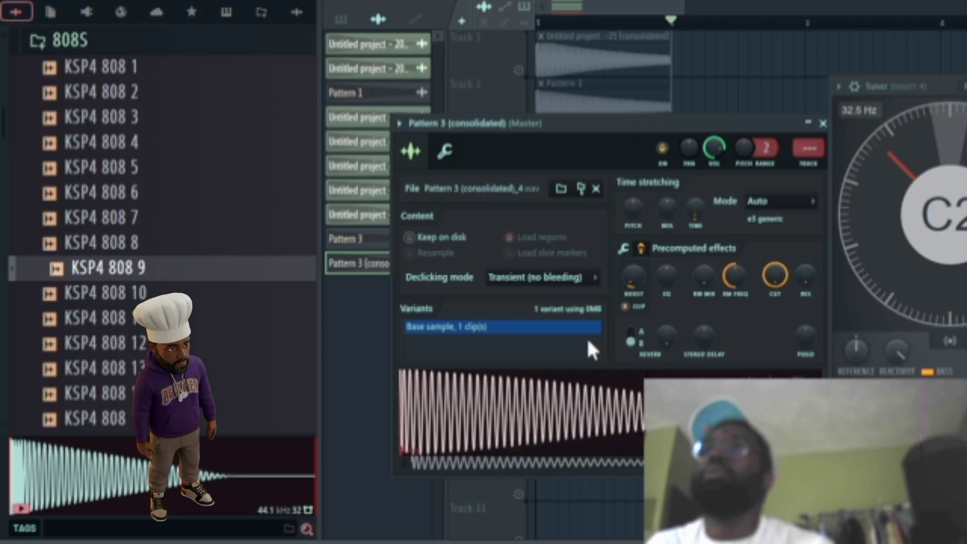
pyautogui.click(624, 249)
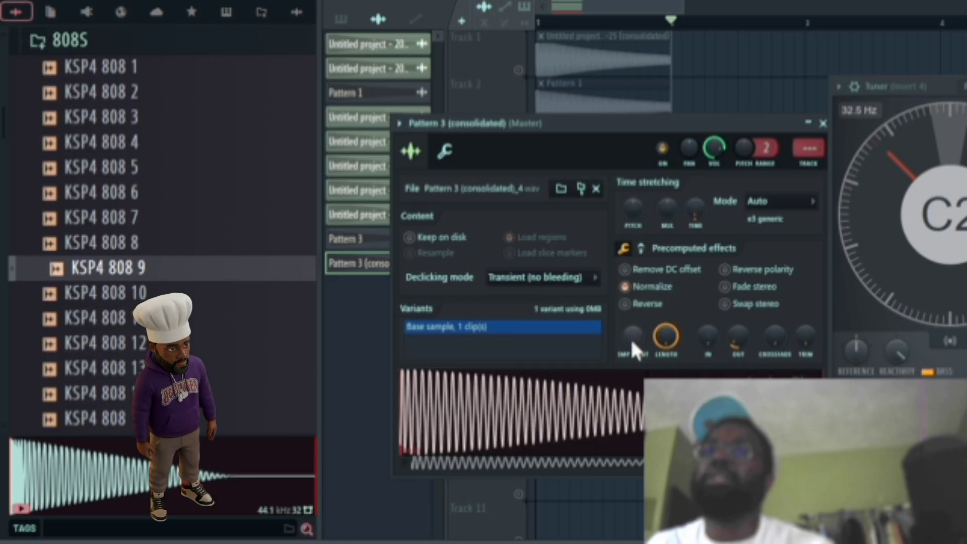
pyautogui.moveTo(631, 338); pyautogui.dragTo(631, 332)
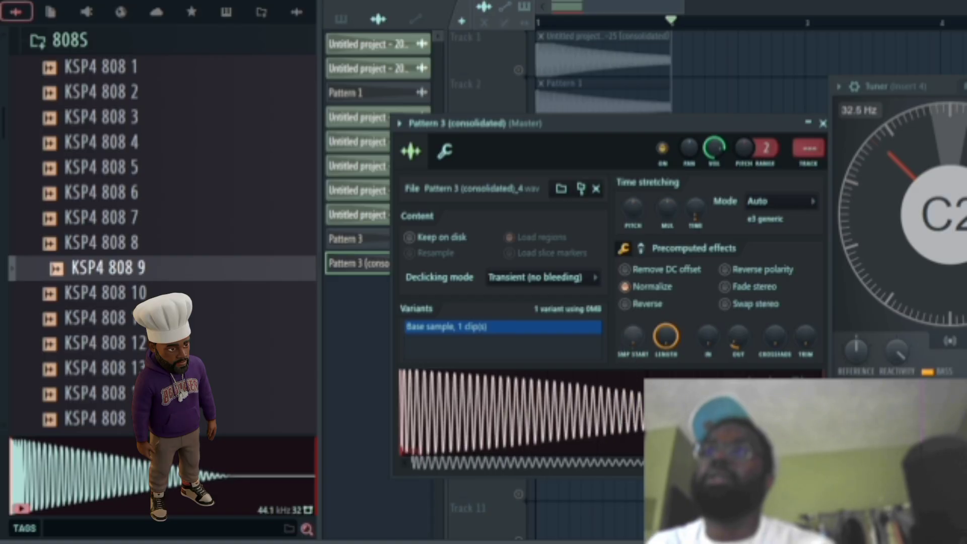
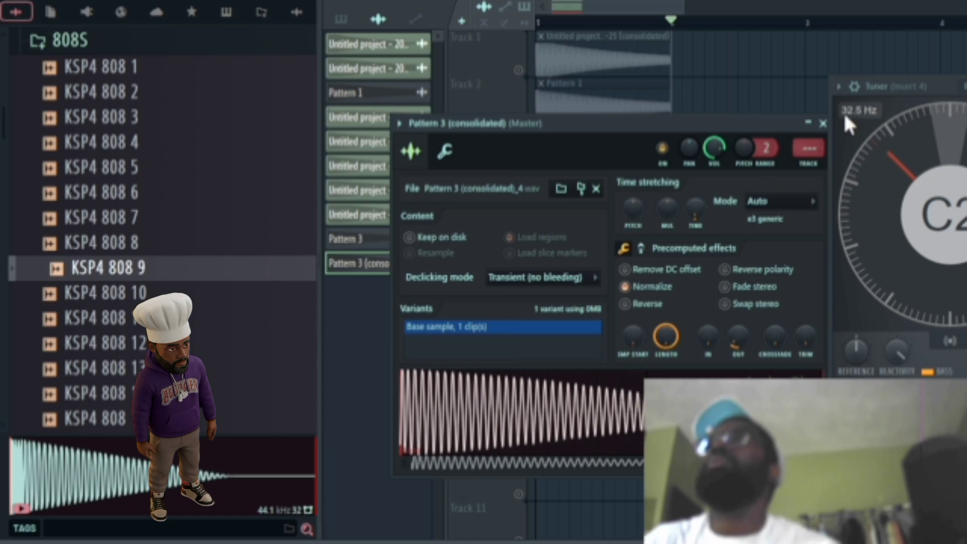
# - Route the consolidated Pattern 3 clip to mixer Insert 4
pyautogui.press('F9')
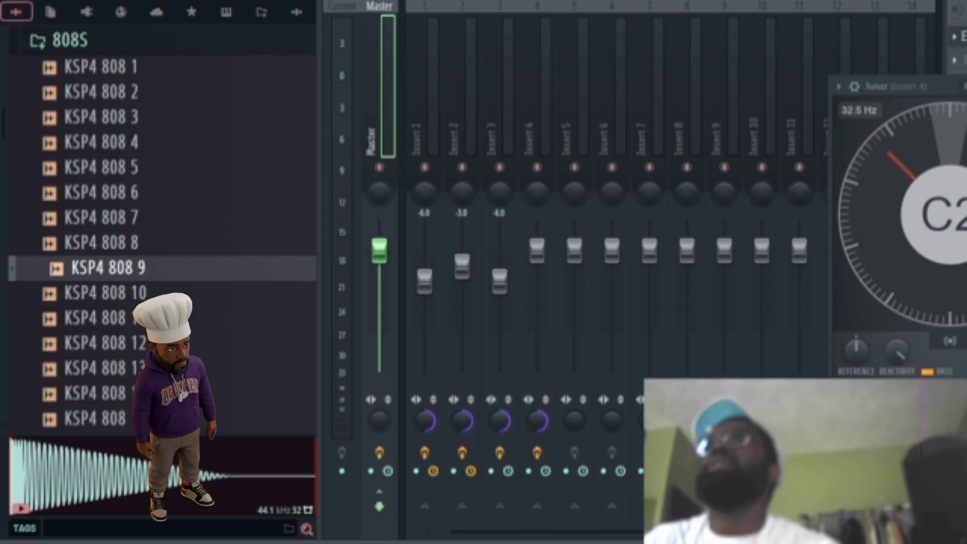
pyautogui.press('Right')
pyautogui.press('Right')
pyautogui.press('Right')
pyautogui.press('Right')
pyautogui.press('F9')
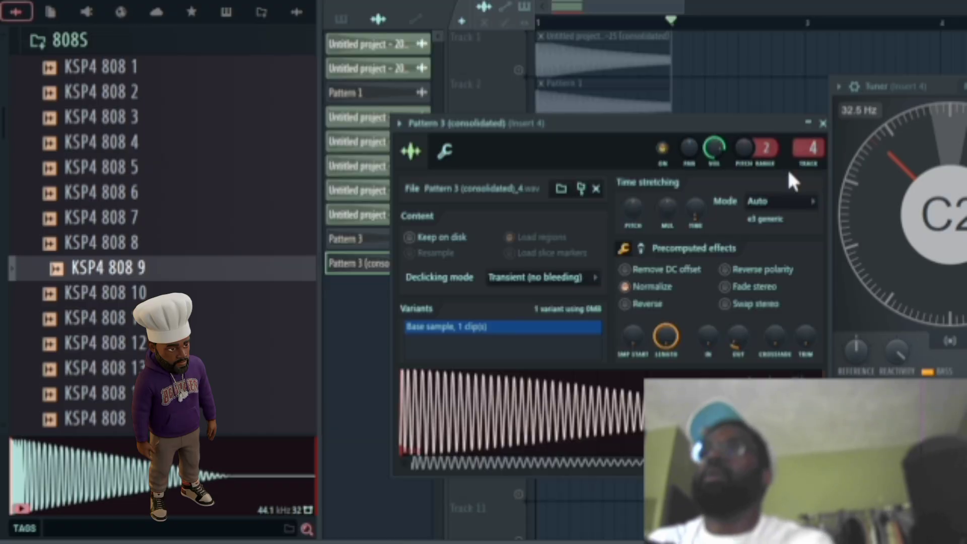
# - Audition the consolidated Pattern 3 clip from Track 9 through Insert 4 and check its root note and level settings
pyautogui.press('Escape')
pyautogui.doubleClick(584, 428)
pyautogui.click(589, 433)
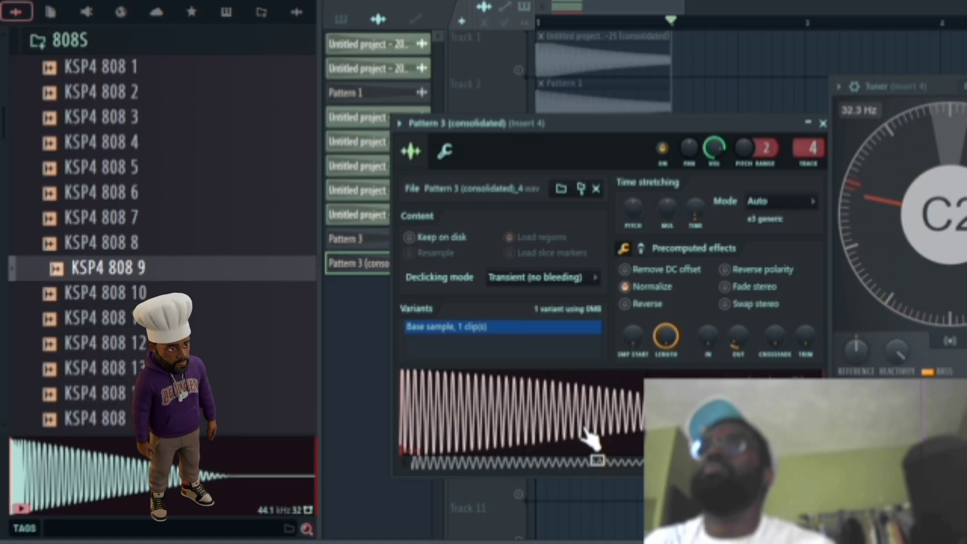
pyautogui.click(445, 153)
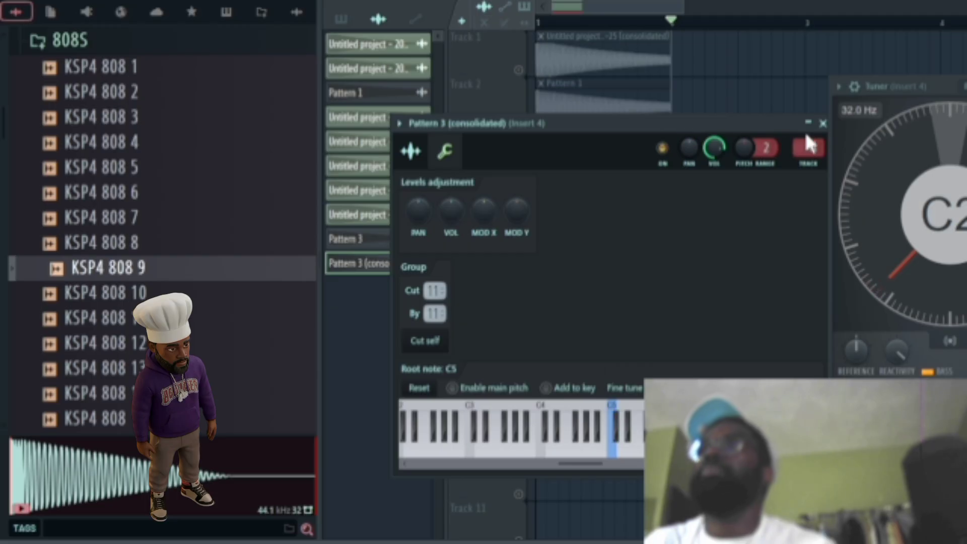
pyautogui.press('Escape')
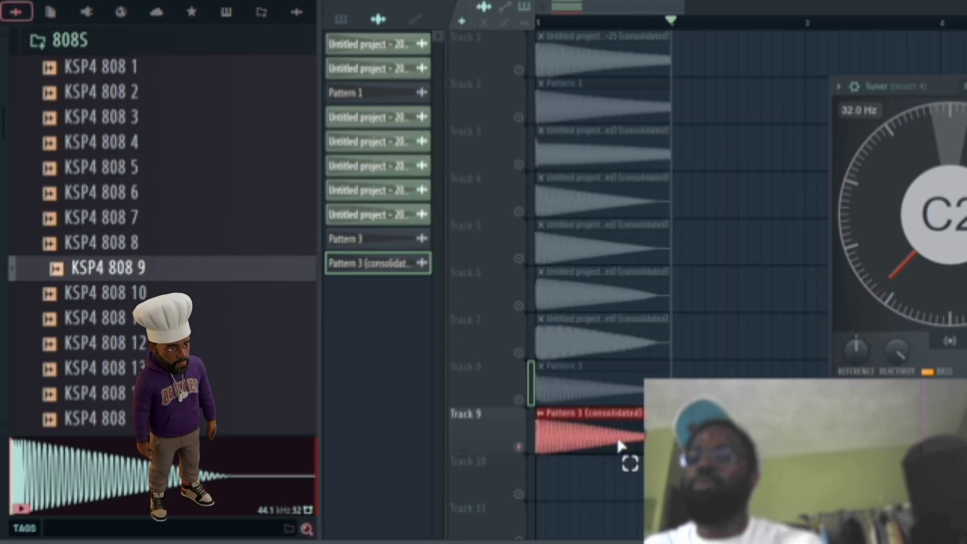
# - Consolidate the Track 9 clip again, placing the new render on Track 10 and leaving the Track 9 clip muted
pyautogui.hotkey('ctrl', 'r')
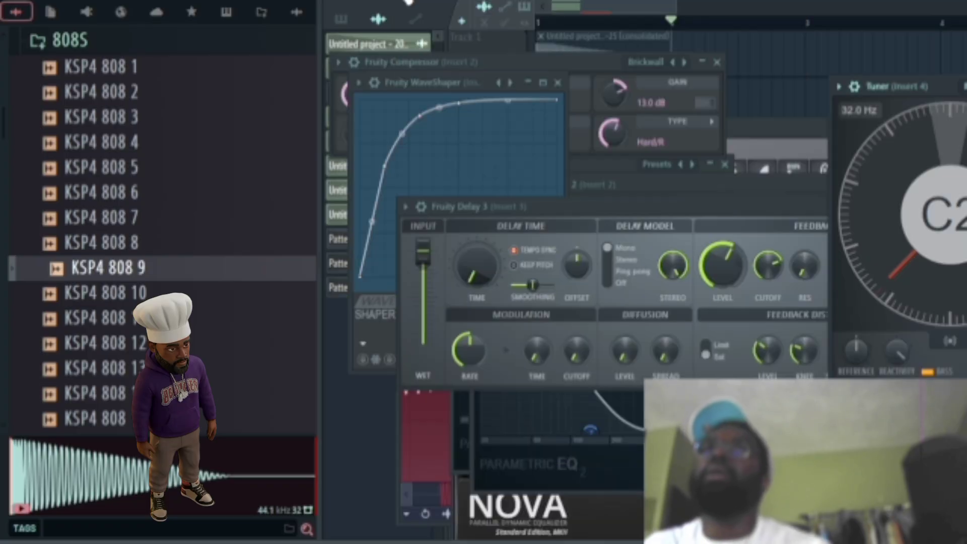
pyautogui.click(620, 11)
pyautogui.scroll(-2, 765, 302)
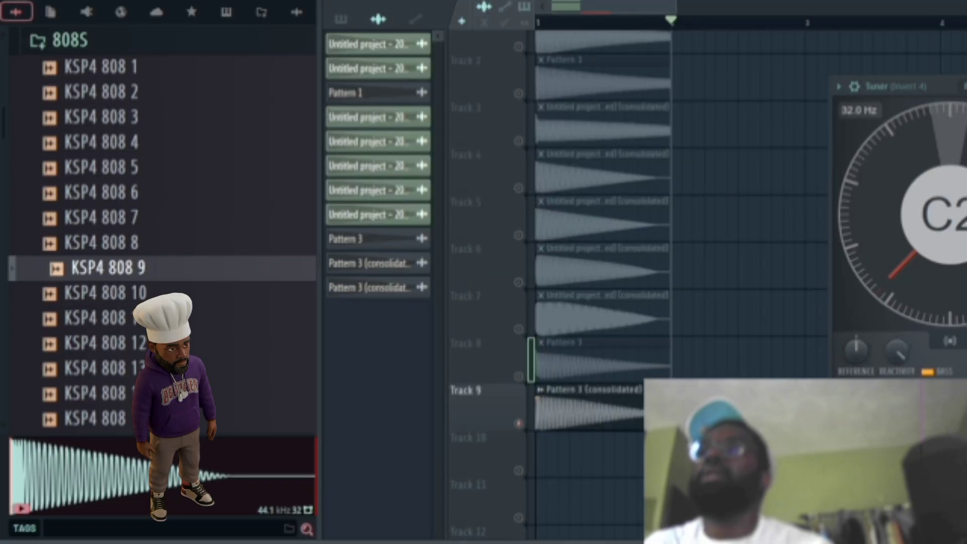
pyautogui.moveTo(723, 332); pyautogui.dragTo(514, 400)
pyautogui.rightClick(513, 398)
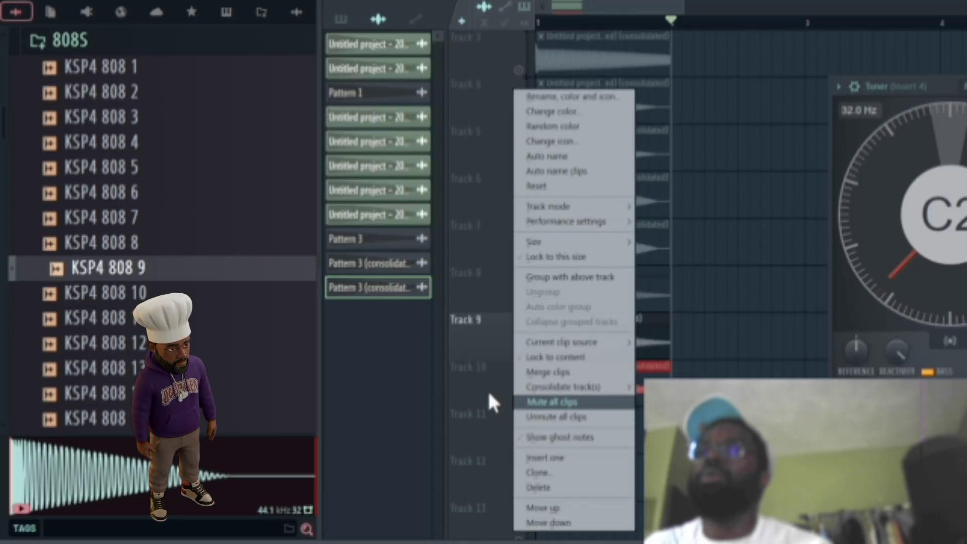
pyautogui.click(488, 389)
pyautogui.rightClick(519, 405)
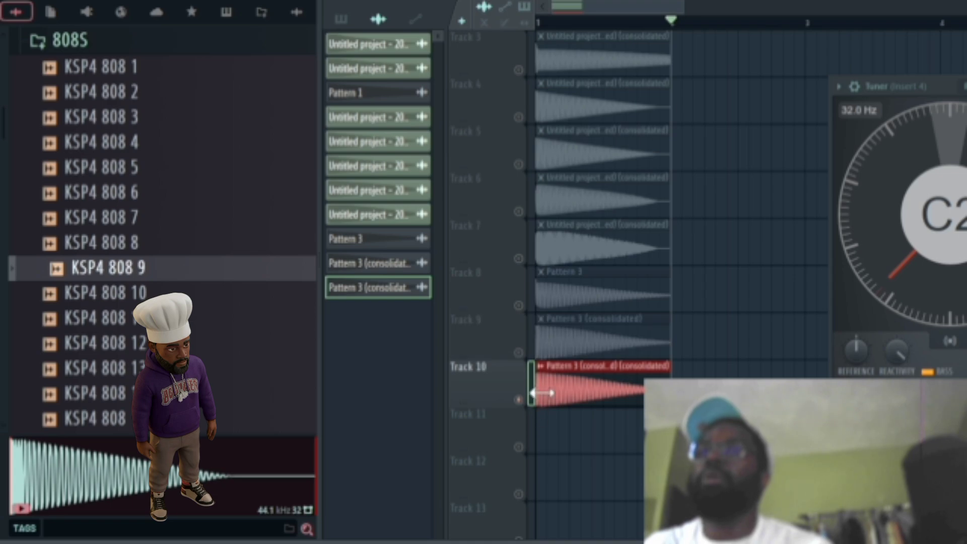
# - Try reversing the new Track 10 render, restore its direction, and enable Clip in its precomputed effects
pyautogui.doubleClick(556, 387)
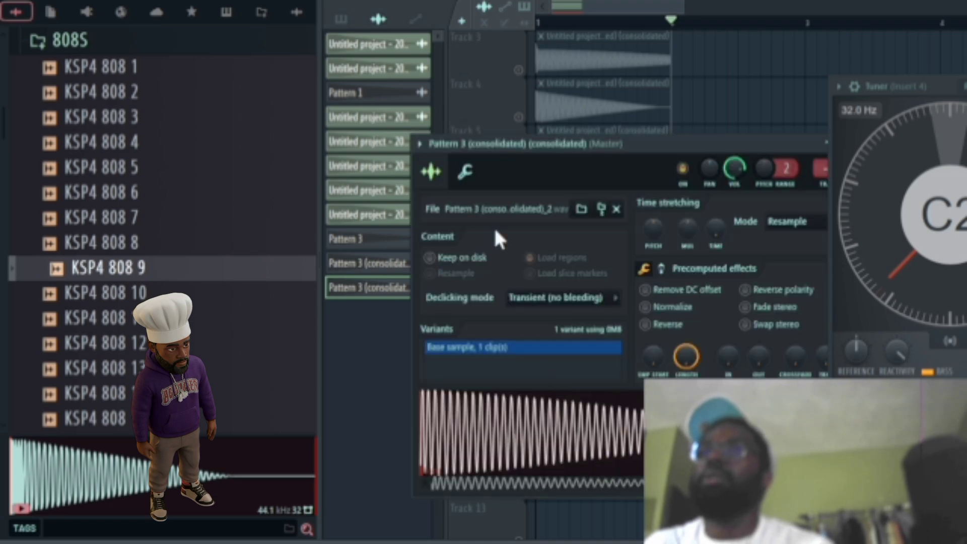
pyautogui.click(465, 172)
pyautogui.click(430, 172)
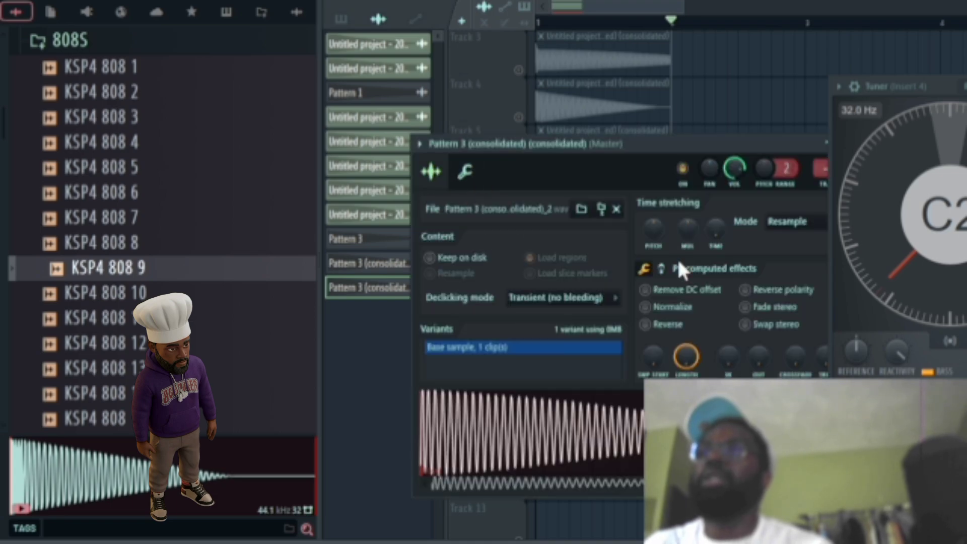
pyautogui.click(645, 324)
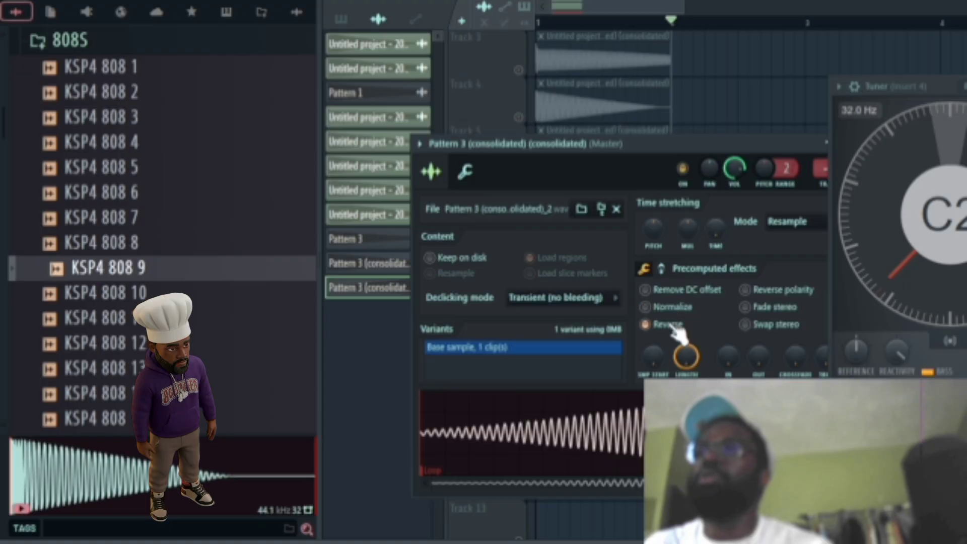
pyautogui.click(671, 325)
pyautogui.click(661, 268)
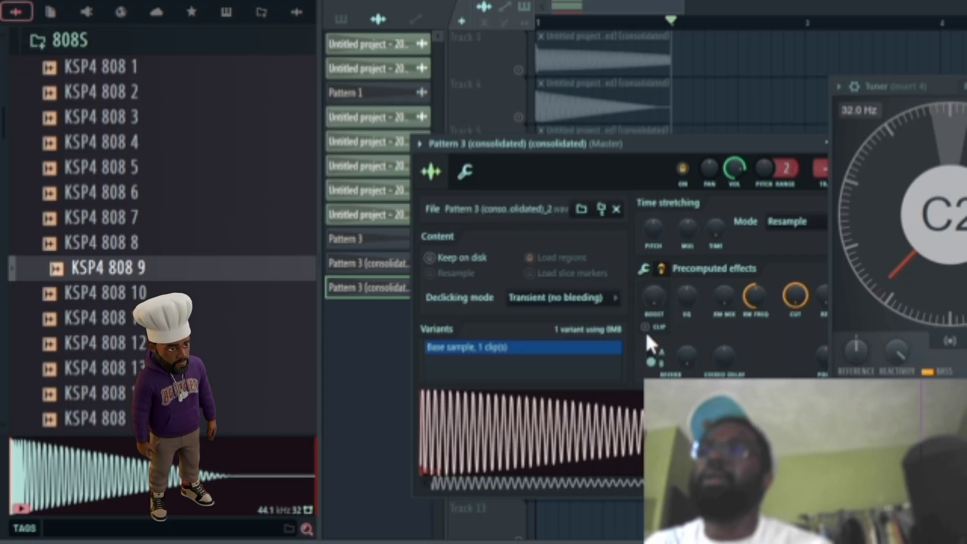
pyautogui.moveTo(707, 142); pyautogui.dragTo(609, 146)
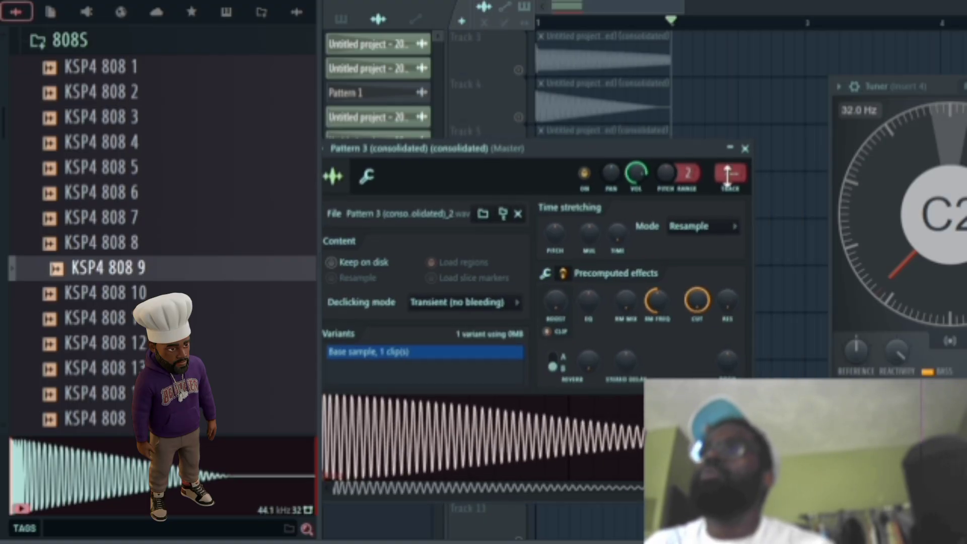
# - Compare the Track 10 clip through mixer Inserts 1, 2 and 3, and leave it routed to Insert 2
pyautogui.moveTo(698, 146); pyautogui.dragTo(791, 125)
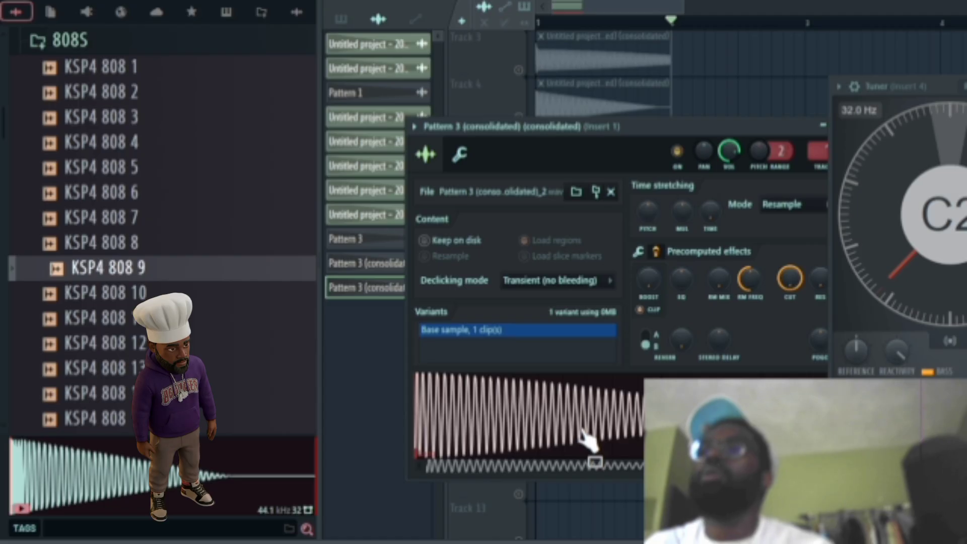
pyautogui.moveTo(519, 125); pyautogui.dragTo(405, 119)
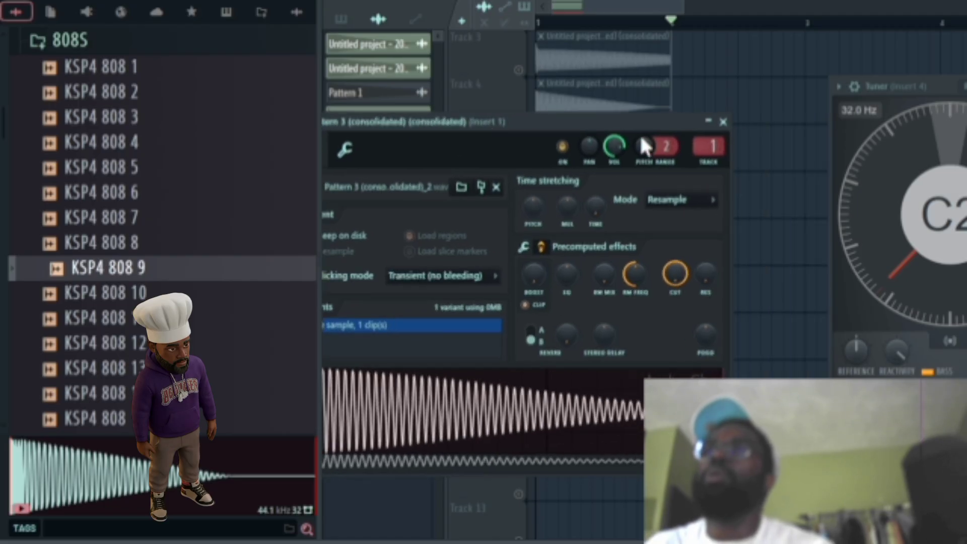
pyautogui.moveTo(715, 146); pyautogui.dragTo(716, 141)
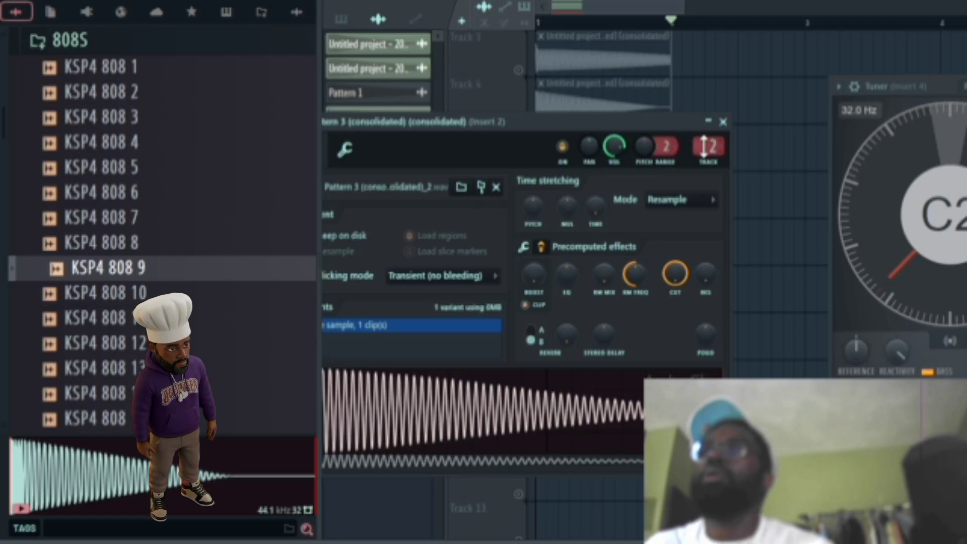
pyautogui.press('F9')
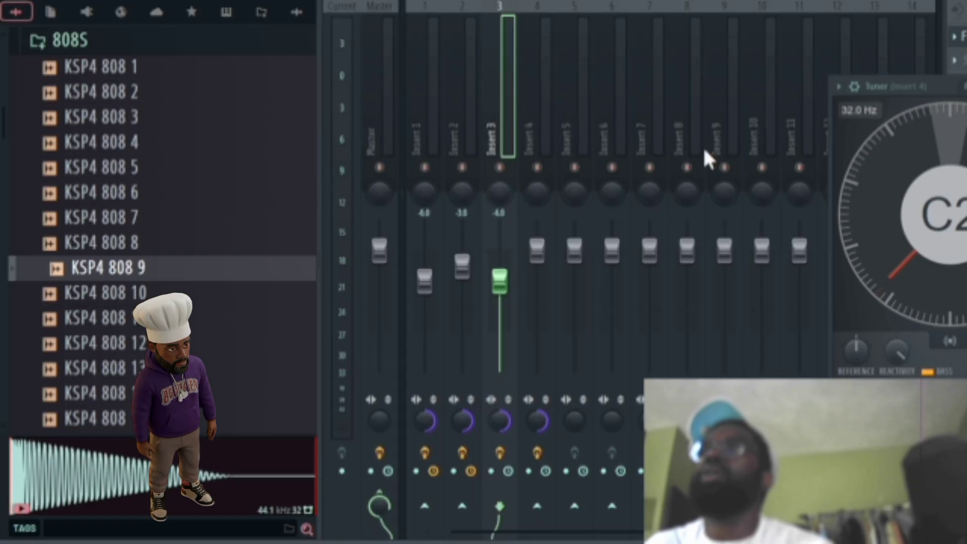
pyautogui.press('F9')
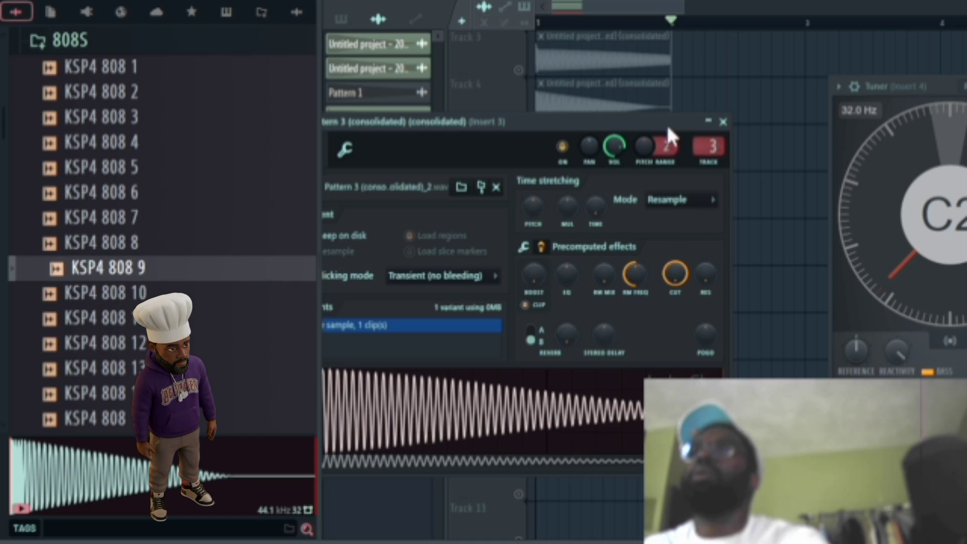
pyautogui.moveTo(668, 129); pyautogui.dragTo(744, 154)
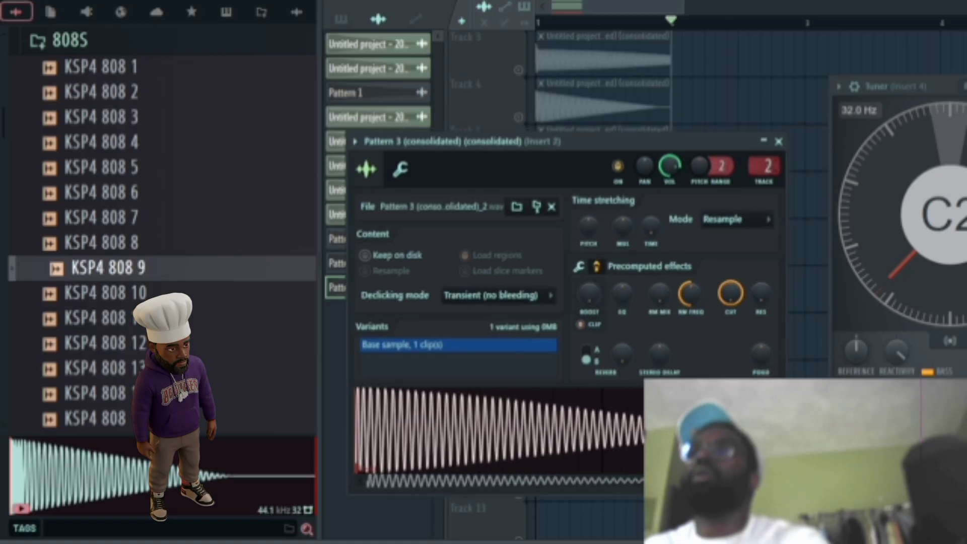
pyautogui.press('Escape')
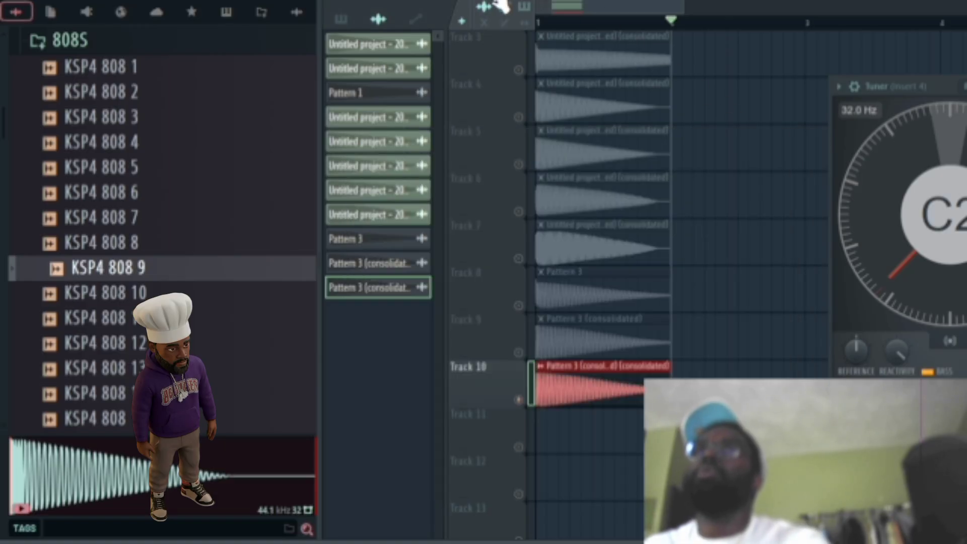
# - Duplicate the Track 10 clip directly after itself and render a new consolidated clip from it
pyautogui.hotkey('ctrl', 'b')
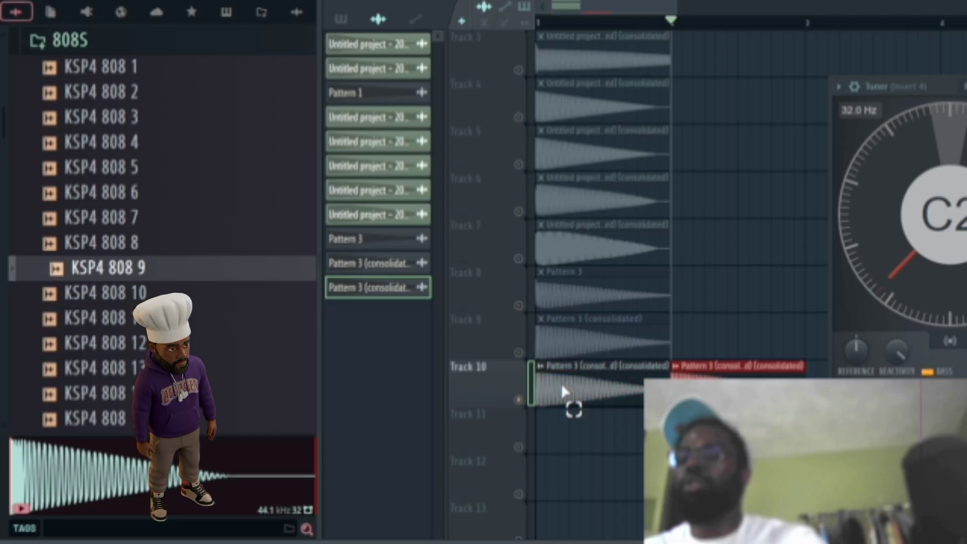
pyautogui.hotkey('ctrl', 'alt', 'c')
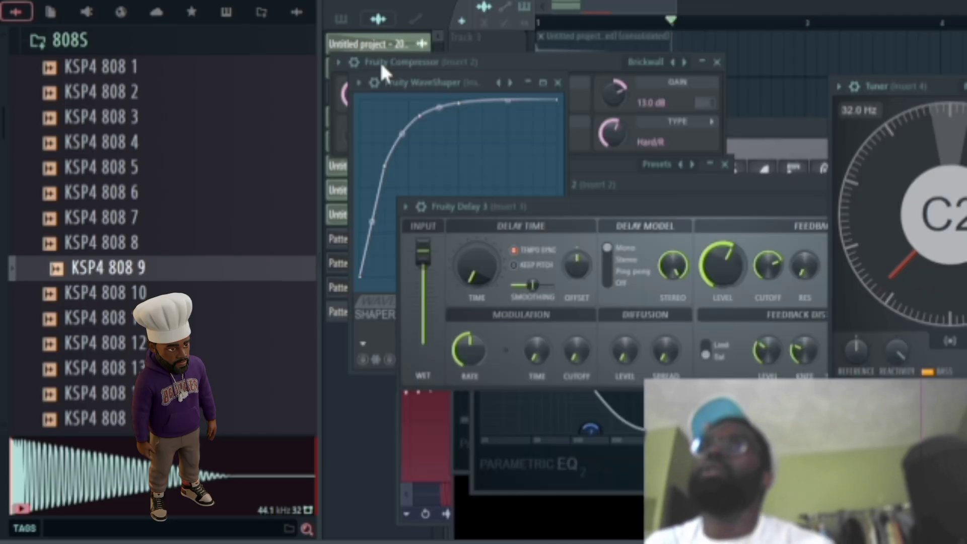
pyautogui.click(587, 4)
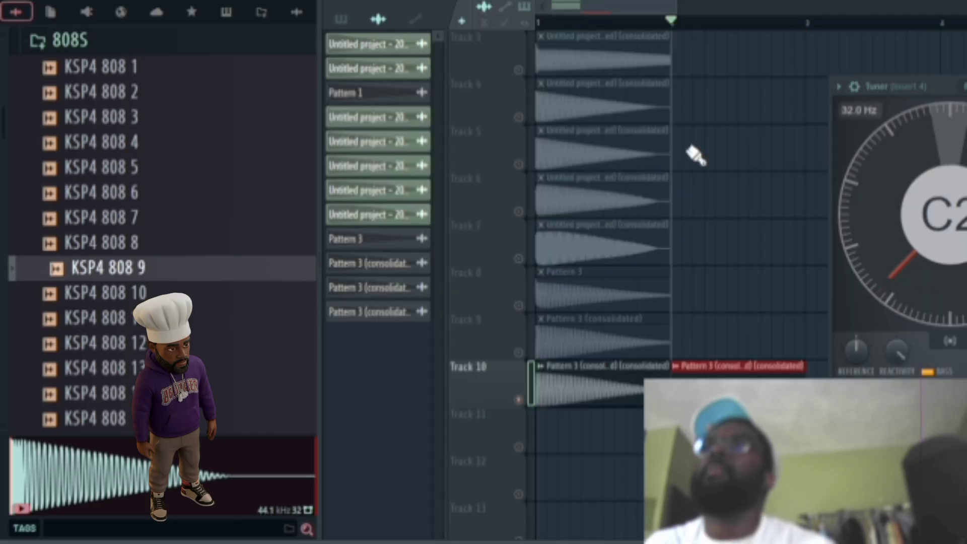
# - Move the consolidated clip from bar 2 of Track 10 to the start of Track 12, and route the original clip to the next mixer track
pyautogui.moveTo(720, 295); pyautogui.dragTo(546, 395)
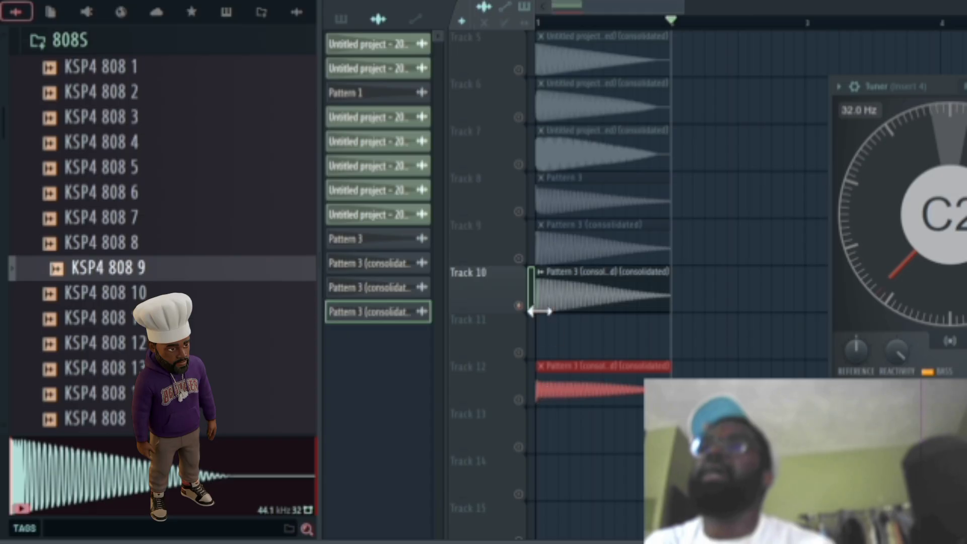
pyautogui.doubleClick(550, 287)
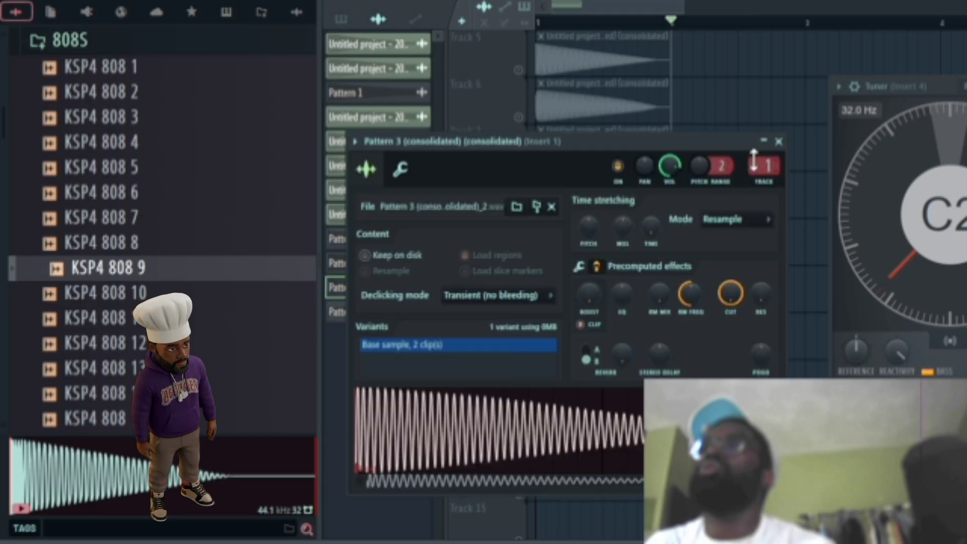
pyautogui.click(778, 141)
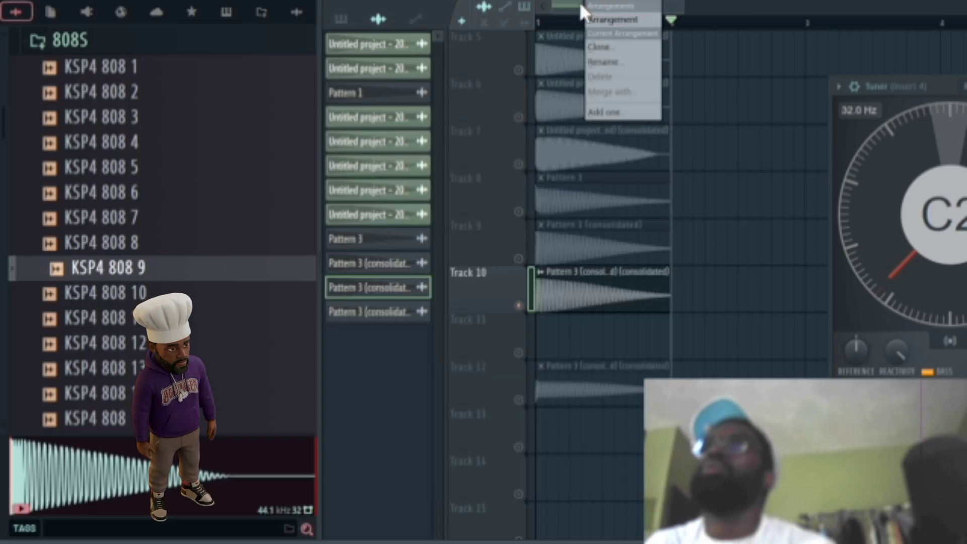
# - Consolidate a duplicate of the Track 10 clip and move the rendered clip to the start of Track 13
pyautogui.click(603, 302)
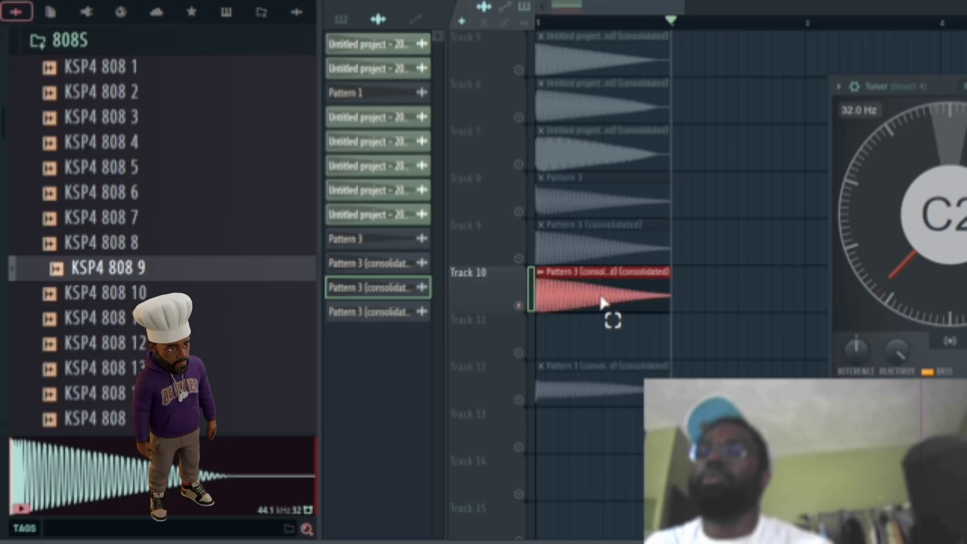
pyautogui.hotkey('ctrl', 'b')
pyautogui.hotkey('ctrl', 'r')
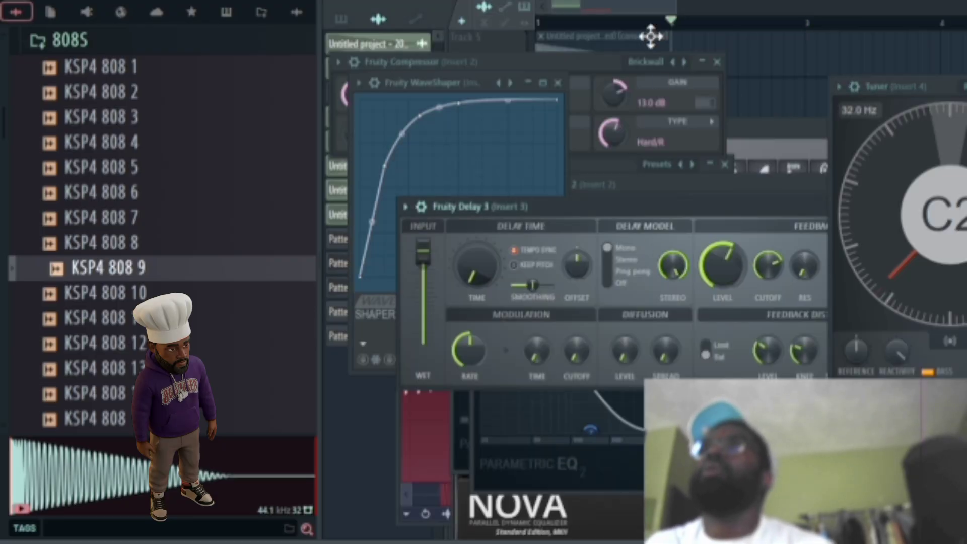
pyautogui.click(650, 27)
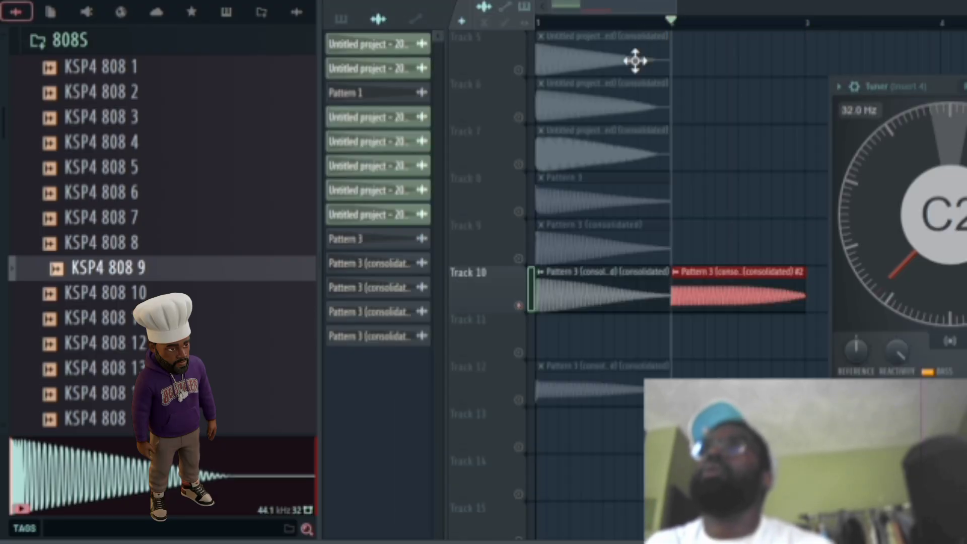
pyautogui.moveTo(711, 287); pyautogui.dragTo(576, 431)
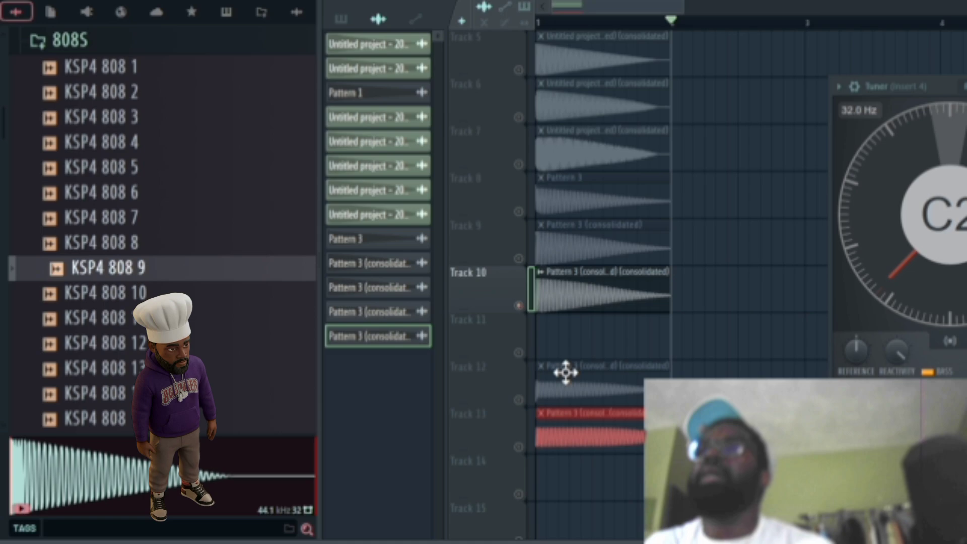
# - Route the Track 10 clip's channel to mixer track 3
pyautogui.doubleClick(570, 293)
pyautogui.moveTo(757, 165); pyautogui.dragTo(757, 155)
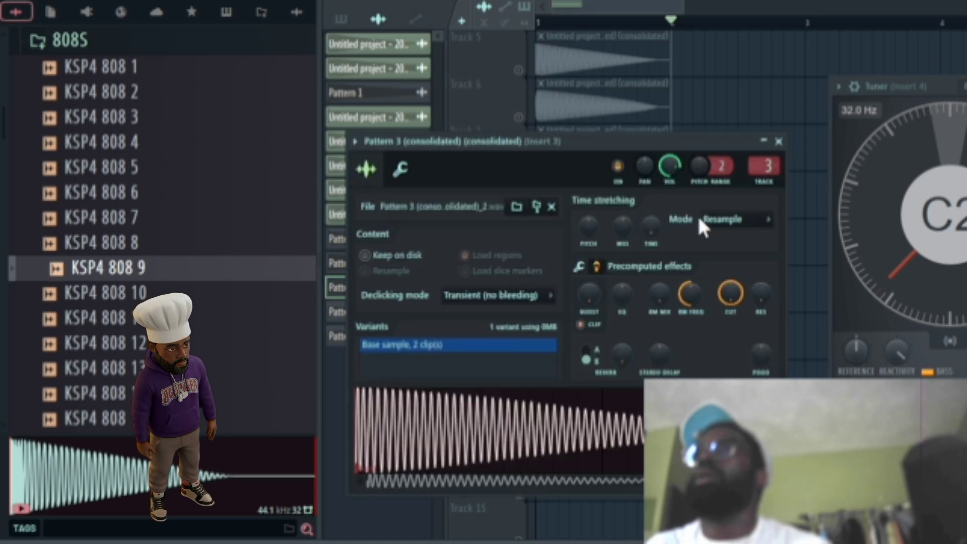
pyautogui.click(617, 22)
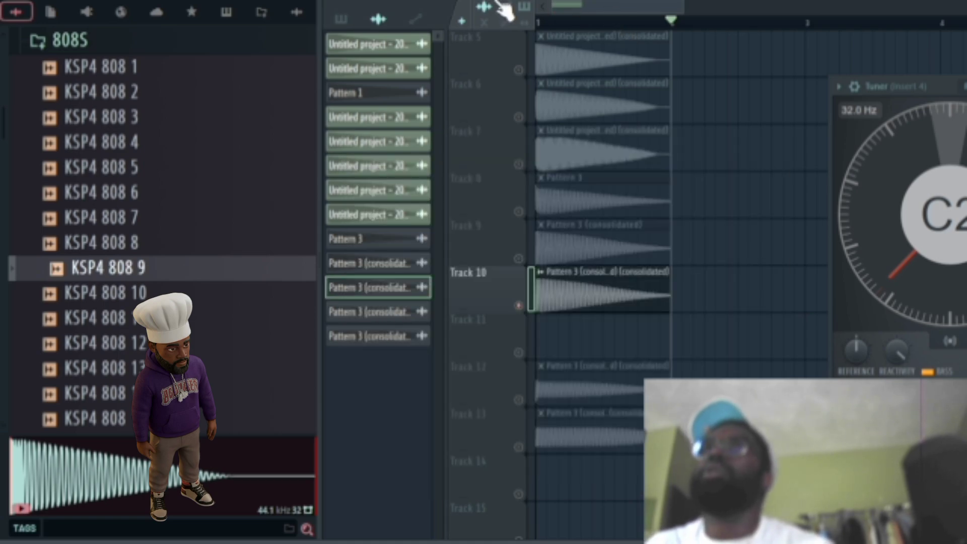
# - Consolidate another duplicate of the Track 10 clip and move the rendered clip to the start of Track 14
pyautogui.keyDown('ctrl'); pyautogui.click(563, 303); pyautogui.keyUp('ctrl')
pyautogui.hotkey('ctrl', 'b')
pyautogui.hotkey('ctrl', 'alt', 'c')
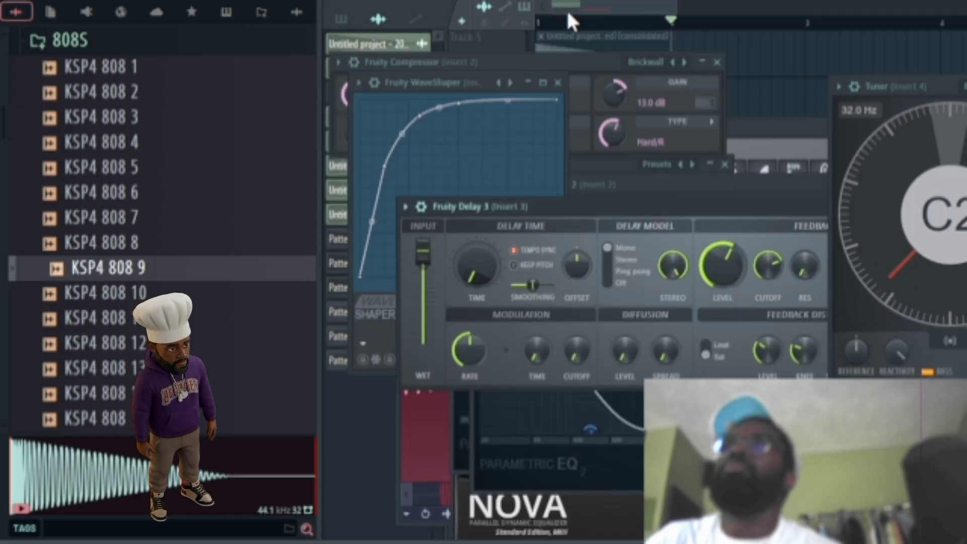
pyautogui.click(567, 10)
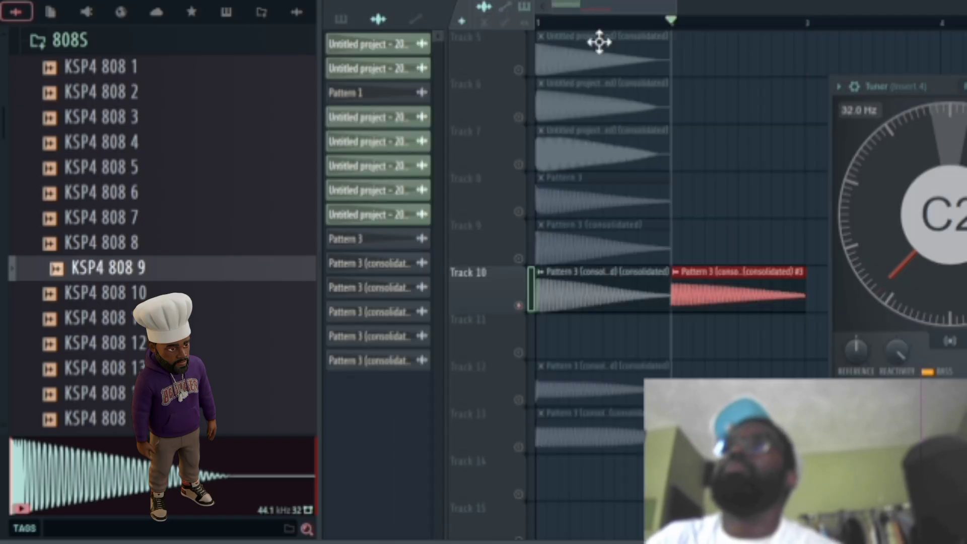
pyautogui.moveTo(730, 287); pyautogui.dragTo(545, 470)
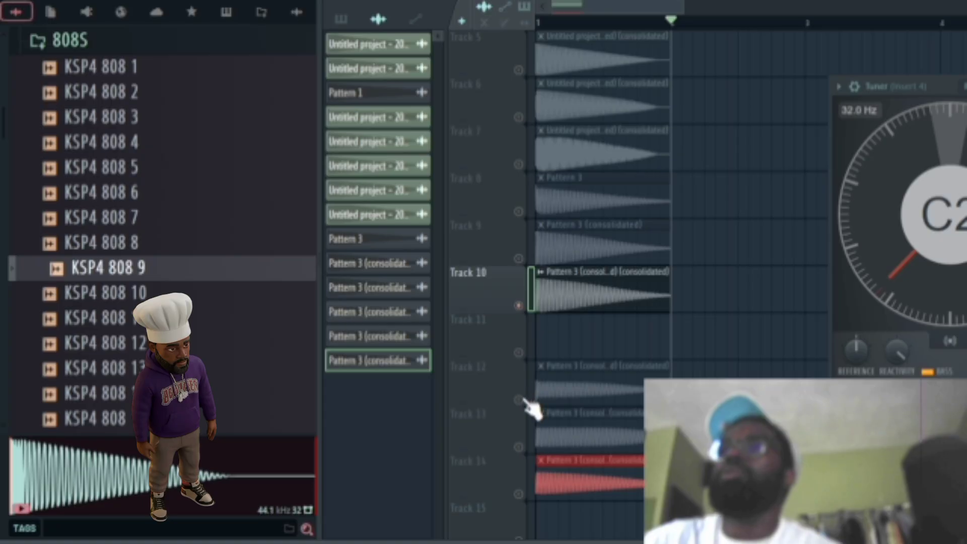
# - Turn on Normalize and raise Boost in the precomputed effects of the Track 12 clip, checking the start of its waveform
pyautogui.doubleClick(617, 377)
pyautogui.click(485, 194)
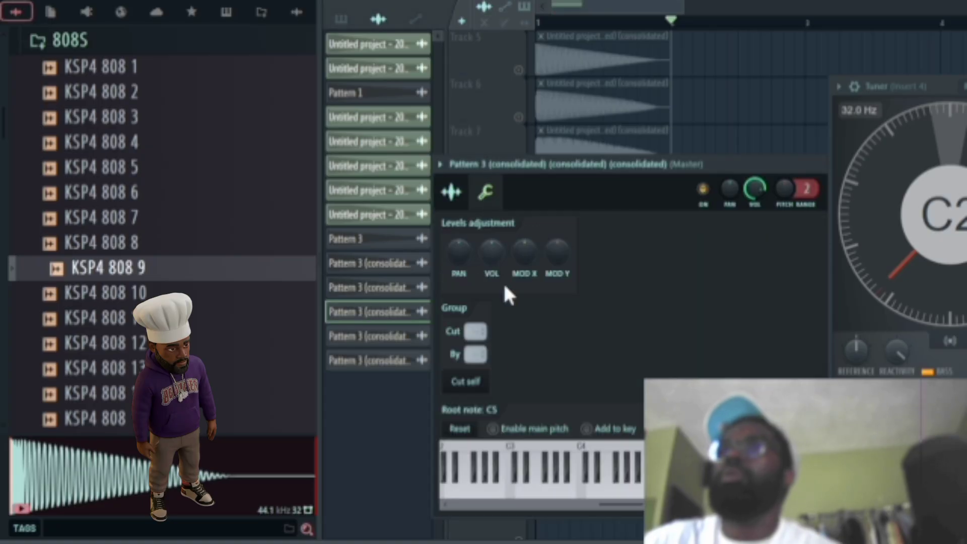
pyautogui.click(458, 194)
pyautogui.click(666, 327)
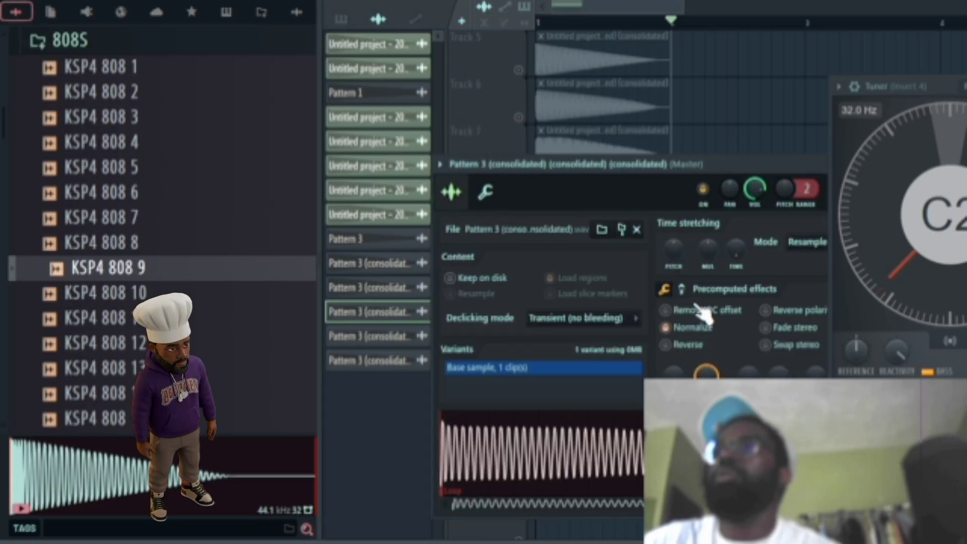
pyautogui.scroll(-2, 684, 324)
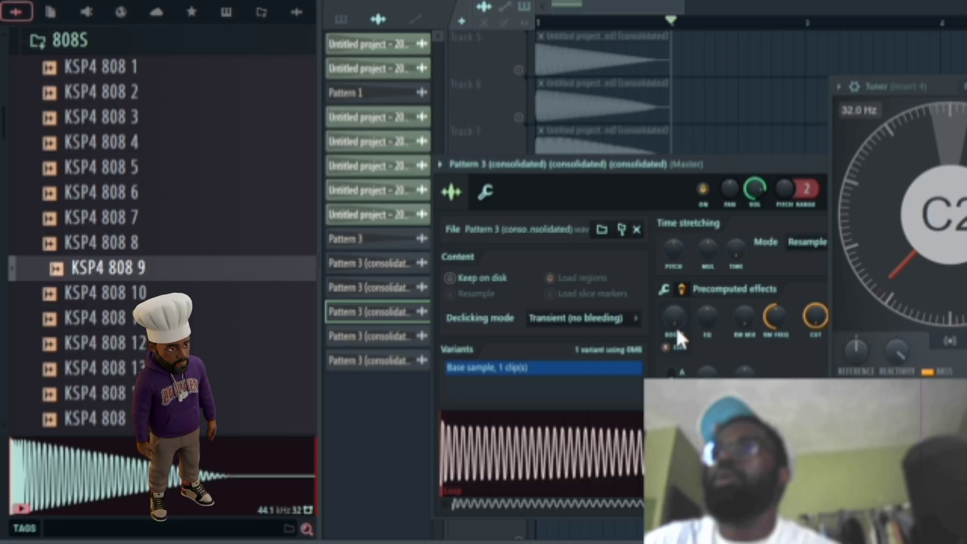
pyautogui.moveTo(677, 329); pyautogui.dragTo(677, 312)
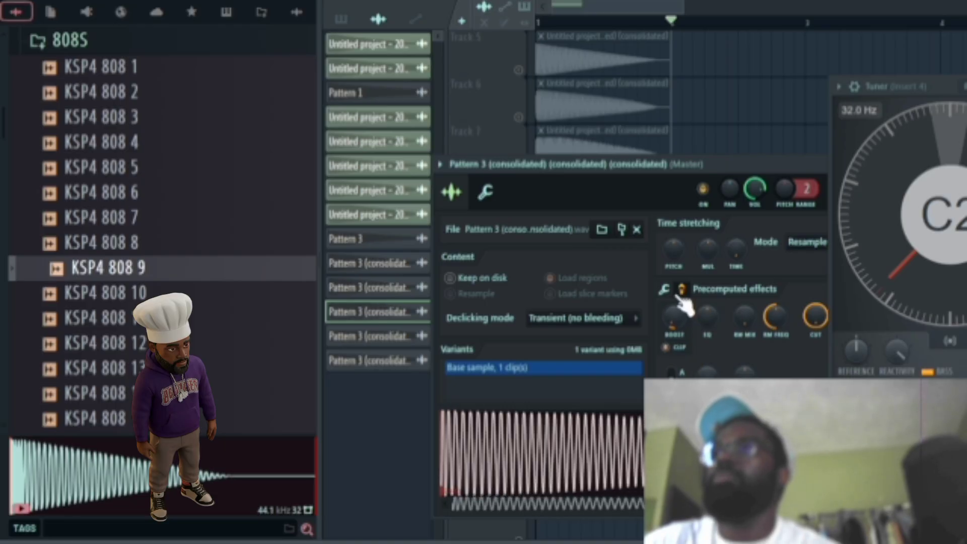
pyautogui.scroll(2, 688, 310)
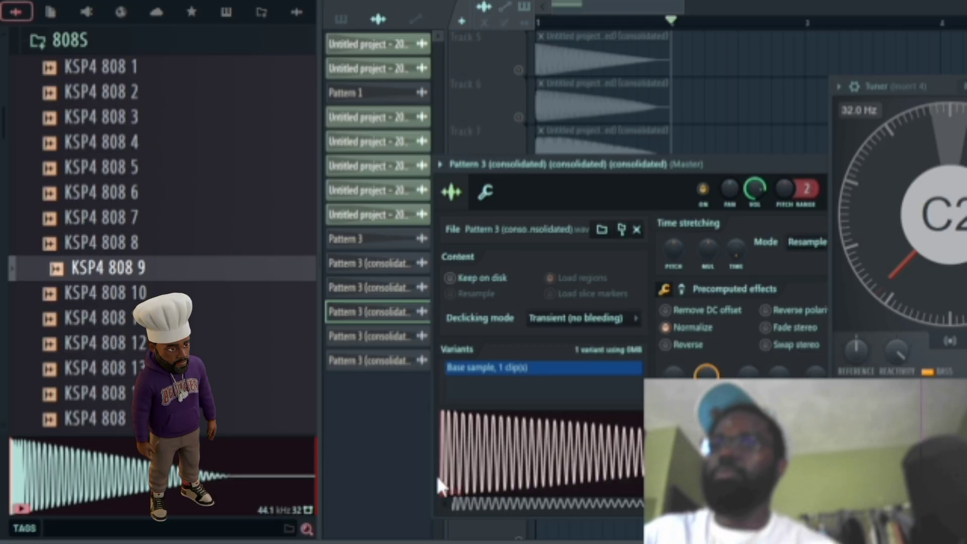
pyautogui.scroll(3, 475, 463)
pyautogui.moveTo(503, 499); pyautogui.dragTo(462, 499)
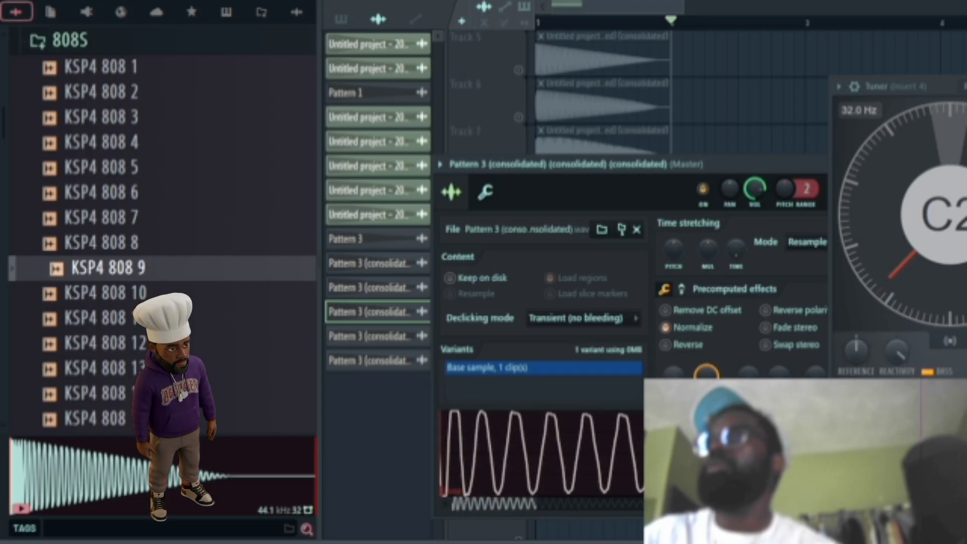
pyautogui.scroll(-5, 557, 490)
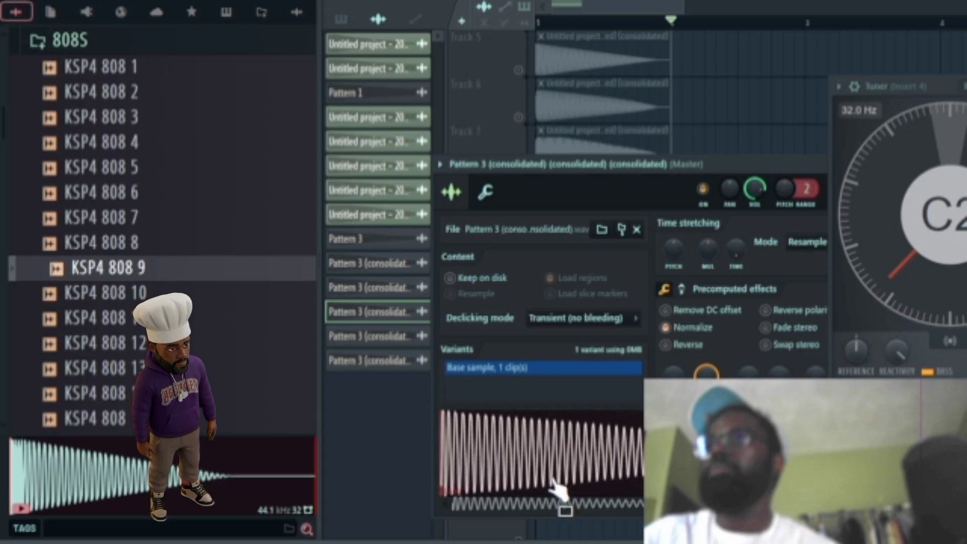
pyautogui.click(579, 5)
# - Place the KSP4 KICK 6 sample from the sauce pack's KICKS folder at the start of Track 11
pyautogui.scroll(-1, 576, 367)
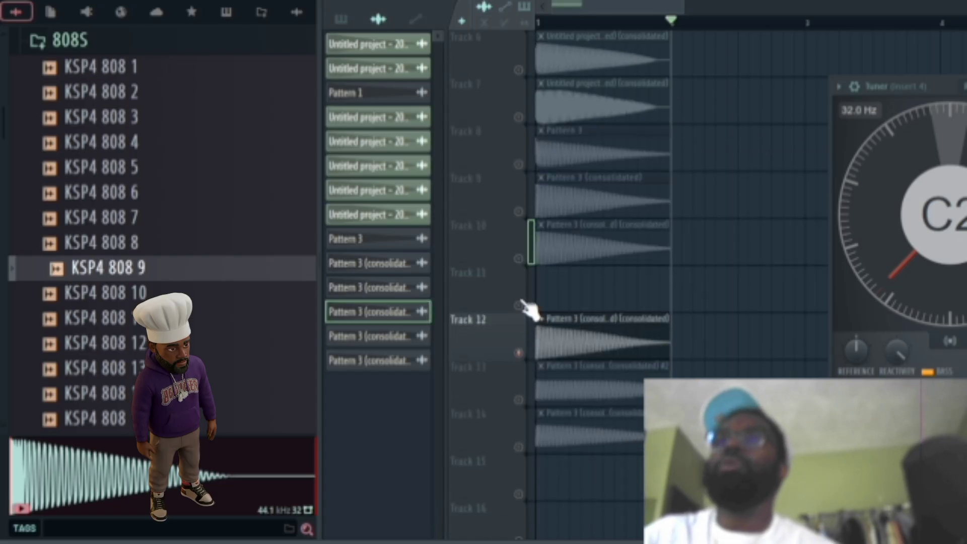
pyautogui.scroll(-3, 241, 297)
pyautogui.scroll(-6, 143, 340)
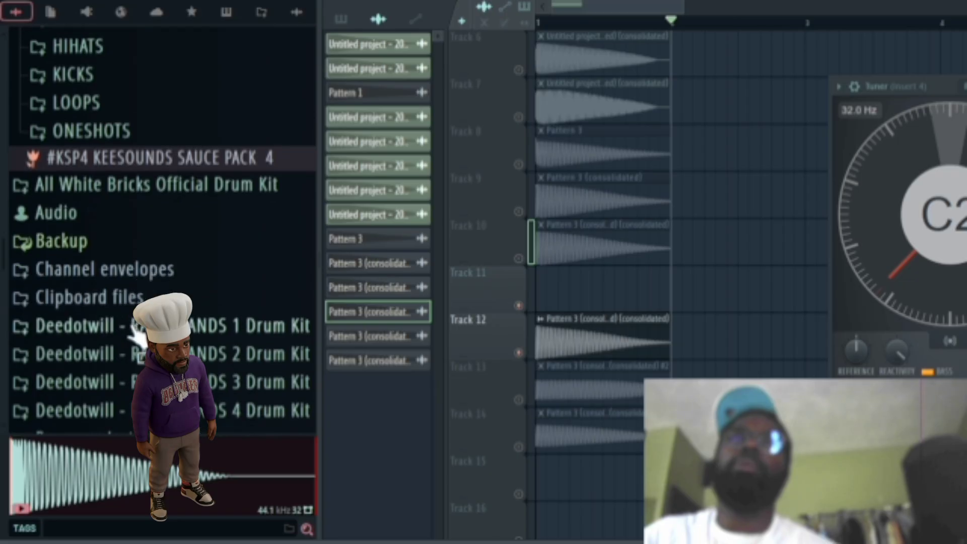
pyautogui.scroll(1, 137, 333)
pyautogui.click(104, 226)
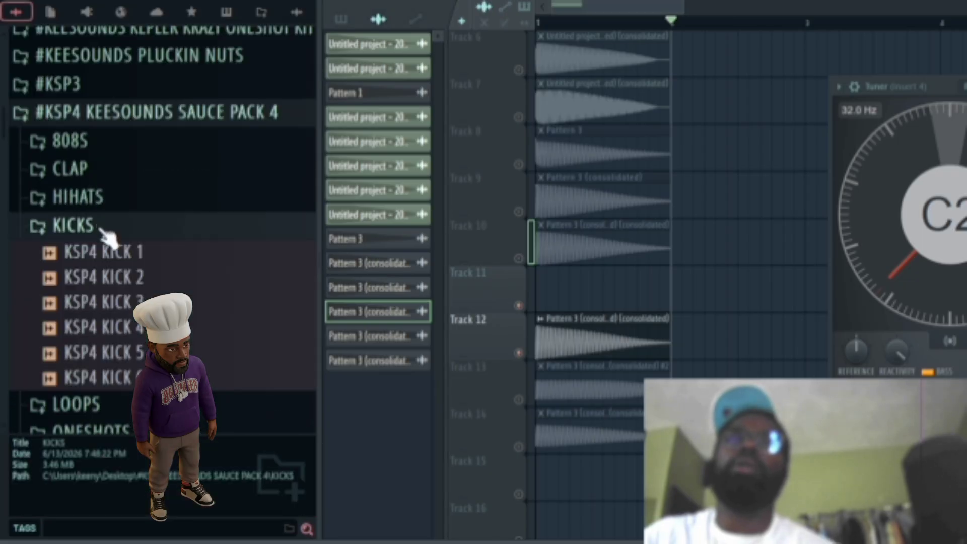
pyautogui.scroll(-3, 131, 312)
pyautogui.moveTo(153, 231); pyautogui.dragTo(548, 295)
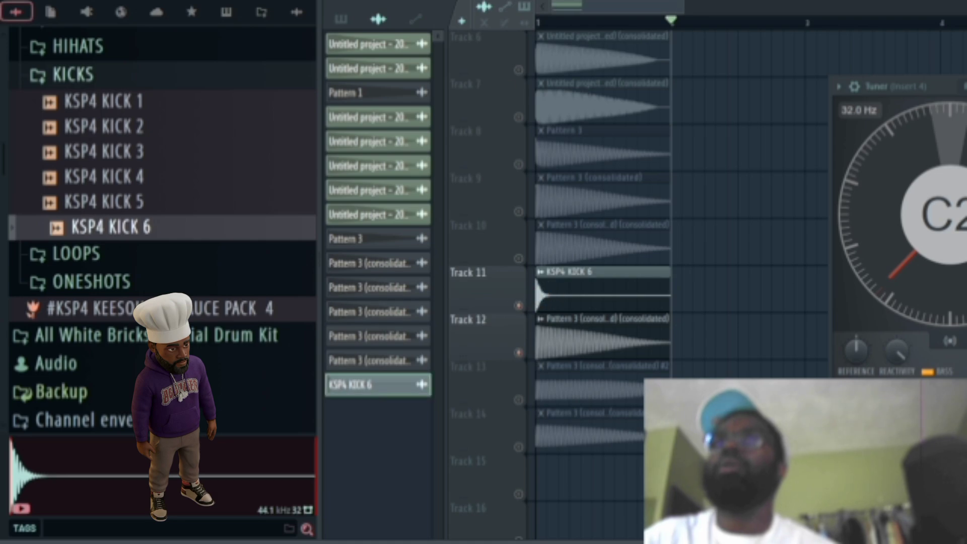
# - Slice the KSP4 KICK 6 clip on Track 11 after its first few wave cycles and delete the remainder
pyautogui.scroll(6, 557, 22)
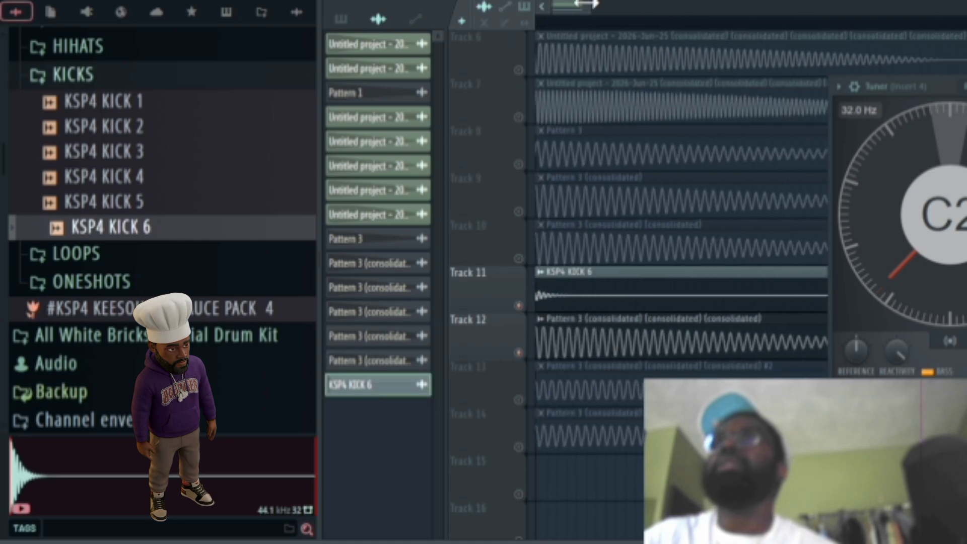
pyautogui.scroll(-6, 557, 7)
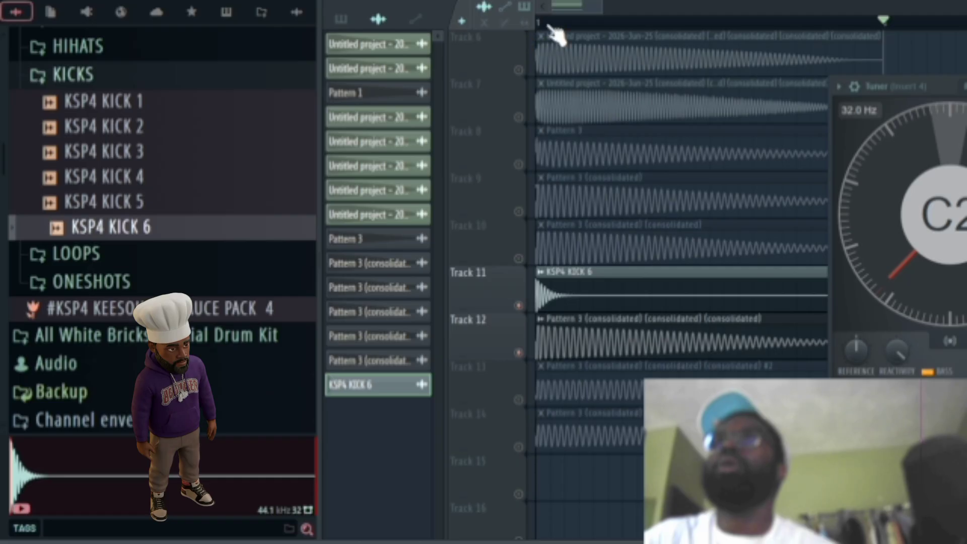
pyautogui.scroll(4, 556, 21)
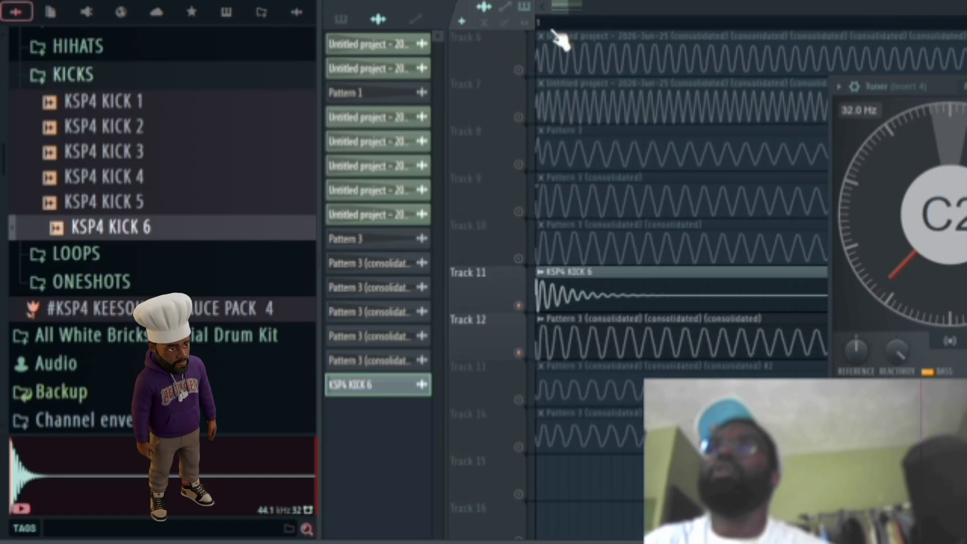
pyautogui.scroll(3, 557, 36)
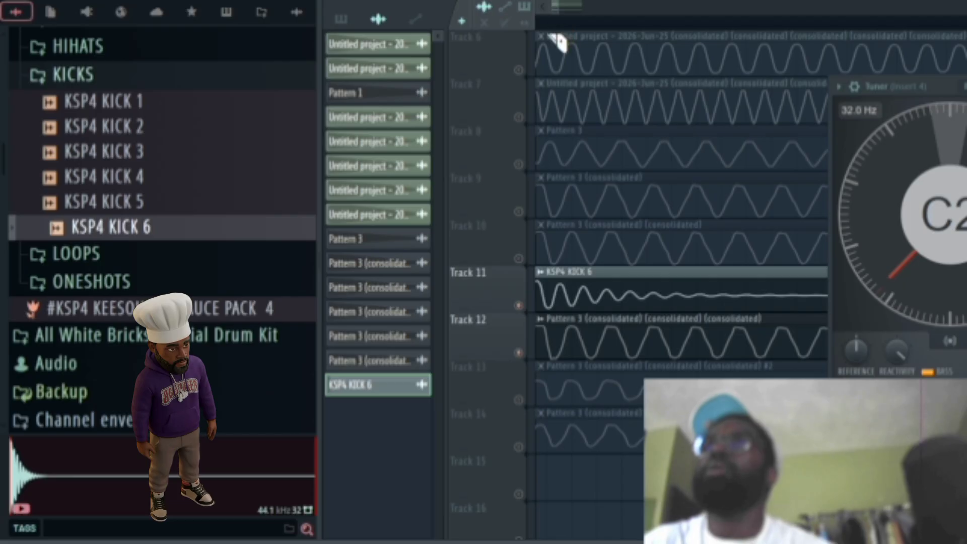
pyautogui.scroll(-3, 559, 51)
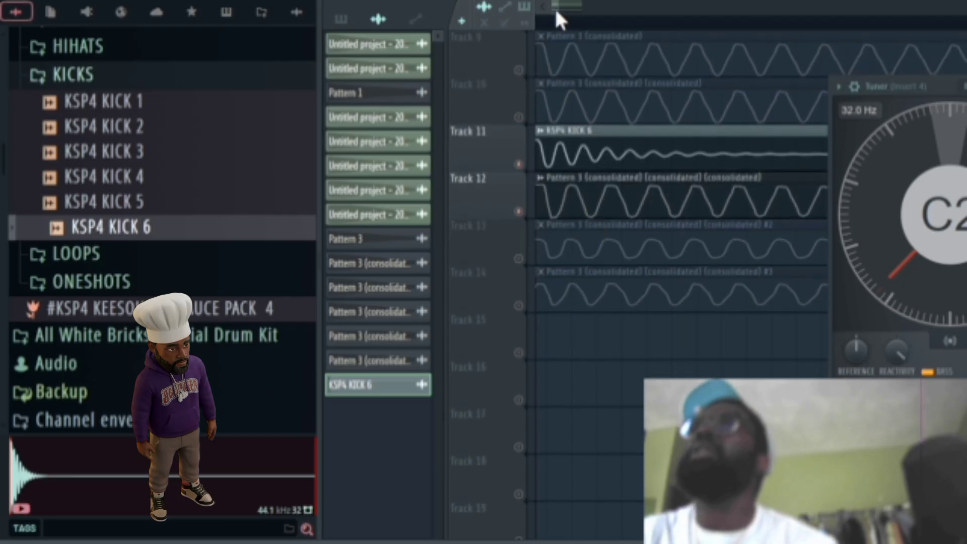
pyautogui.moveTo(554, 7); pyautogui.dragTo(516, 11)
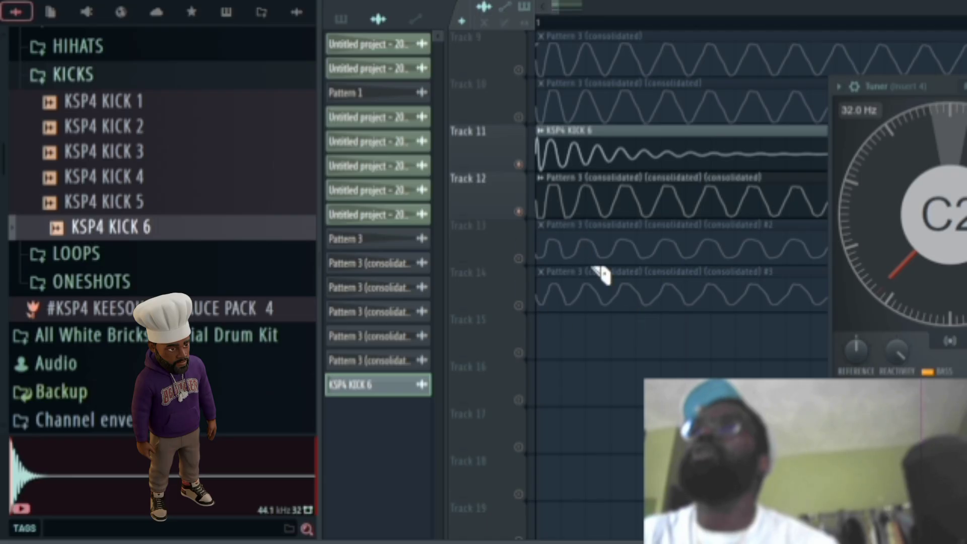
pyautogui.click(587, 156)
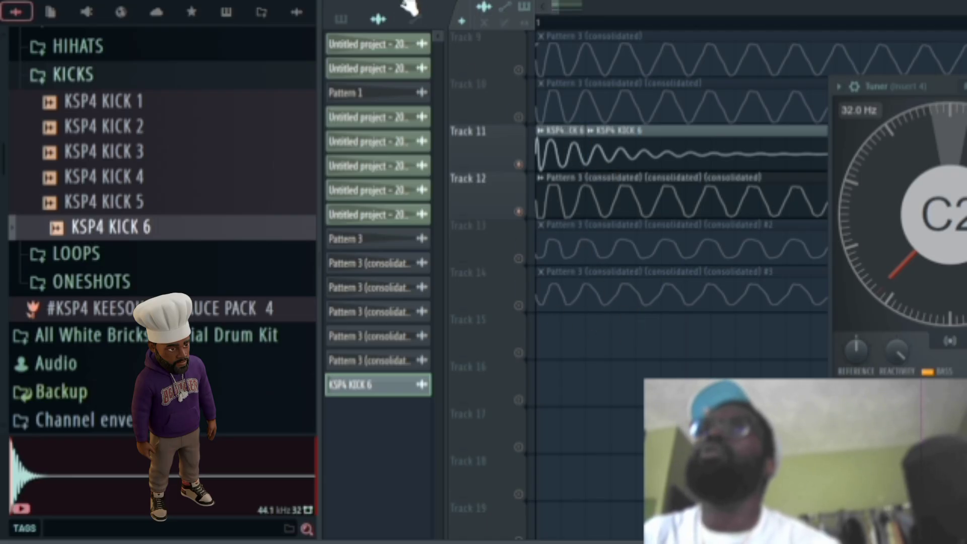
pyautogui.rightClick(610, 148)
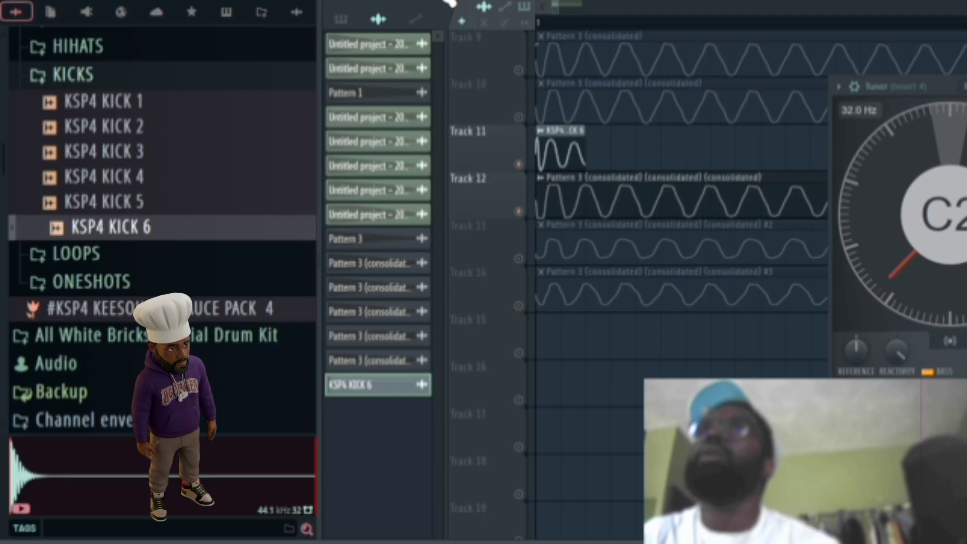
# - Slice the Track 12 clip where the trimmed kick ends, and place a copy of its tail at the same position on Track 17
pyautogui.click(585, 204)
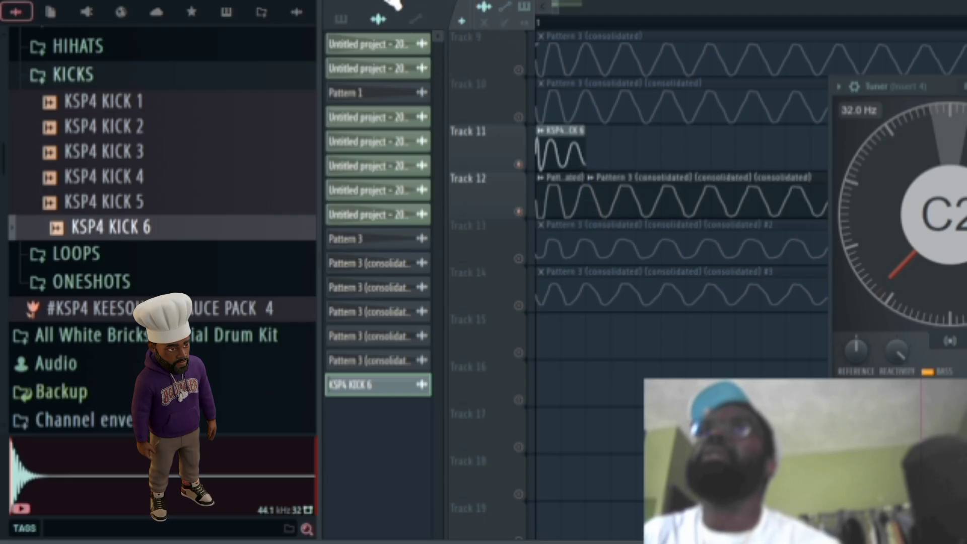
pyautogui.click(602, 185)
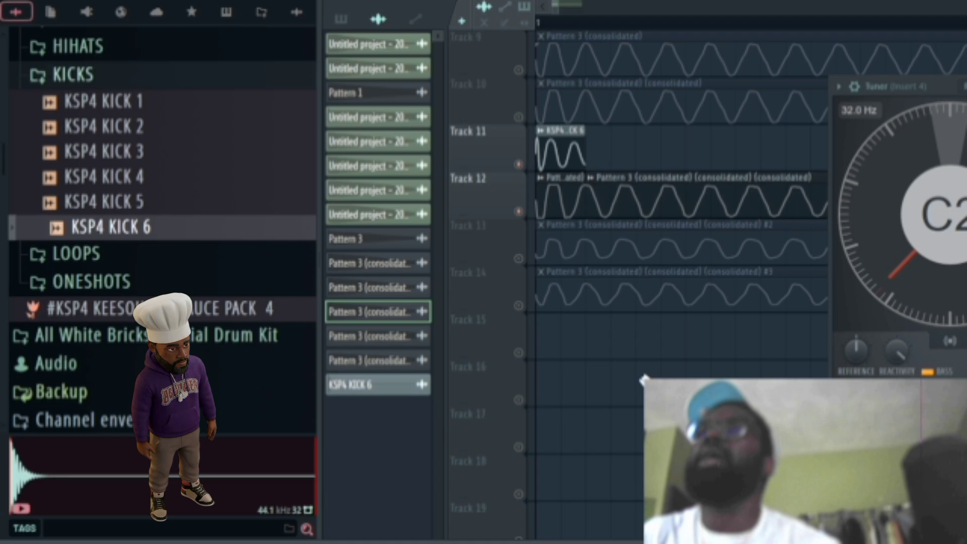
pyautogui.click(598, 432)
# - Place a copy of the trimmed kick at the start of Track 17, directly before the 808 tail, and solo that track
pyautogui.click(559, 145)
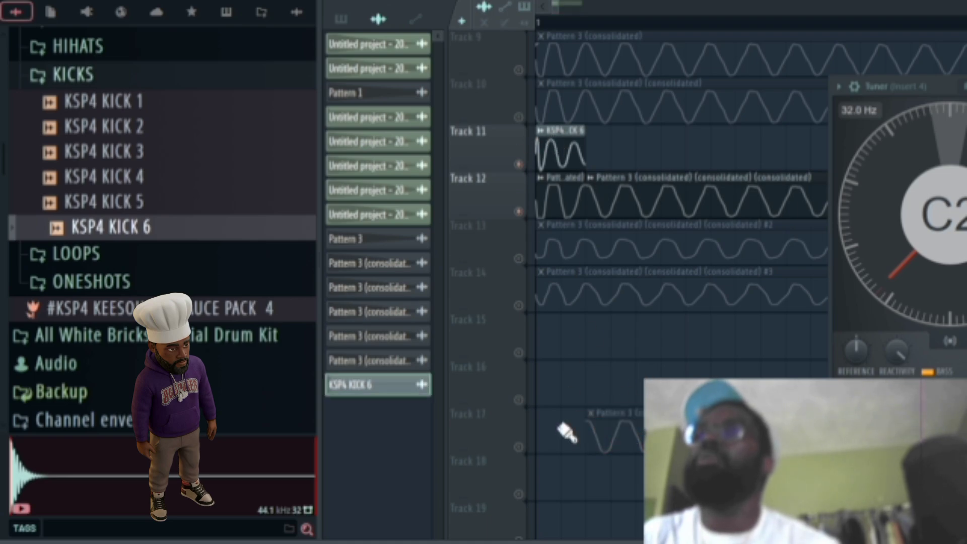
pyautogui.moveTo(560, 384)
pyautogui.mouseDown()
pyautogui.moveTo(567, 386)
pyautogui.moveTo(470, 403)
pyautogui.moveTo(477, 445)
pyautogui.moveTo(512, 443)
pyautogui.mouseUp()
pyautogui.rightClick(518, 446)
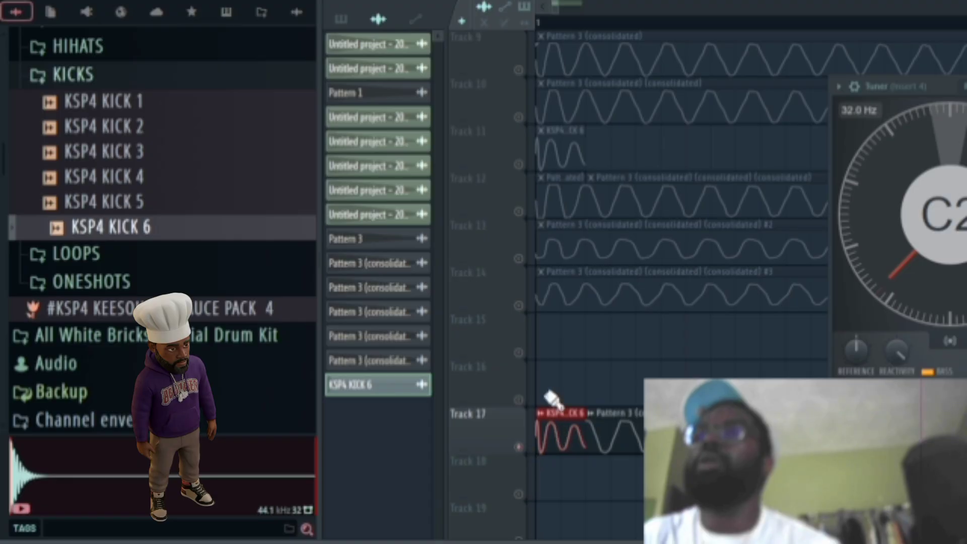
# - Play back Track 17 to hear the trimmed kick joined to the 808 tail and view the whole combined waveform
pyautogui.press('space')
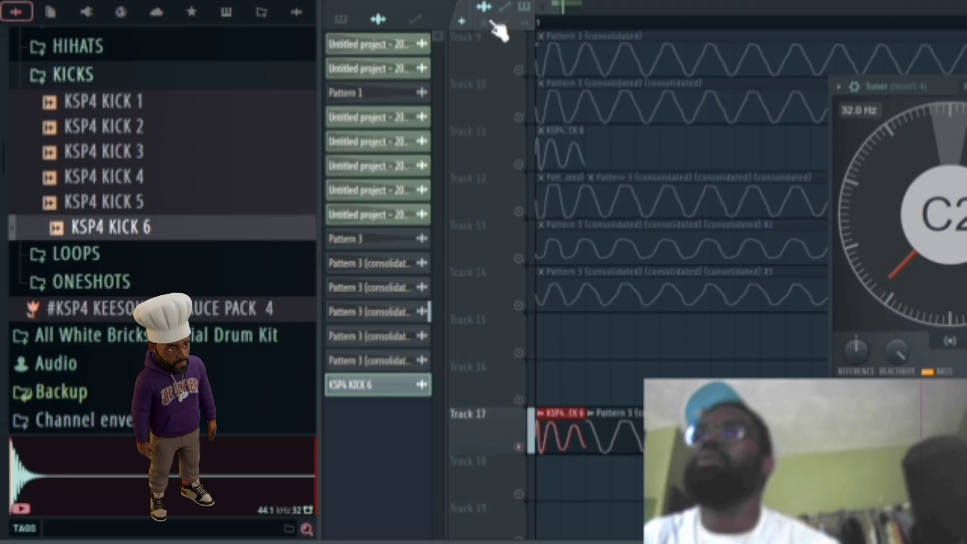
pyautogui.scroll(-5, 549, 25)
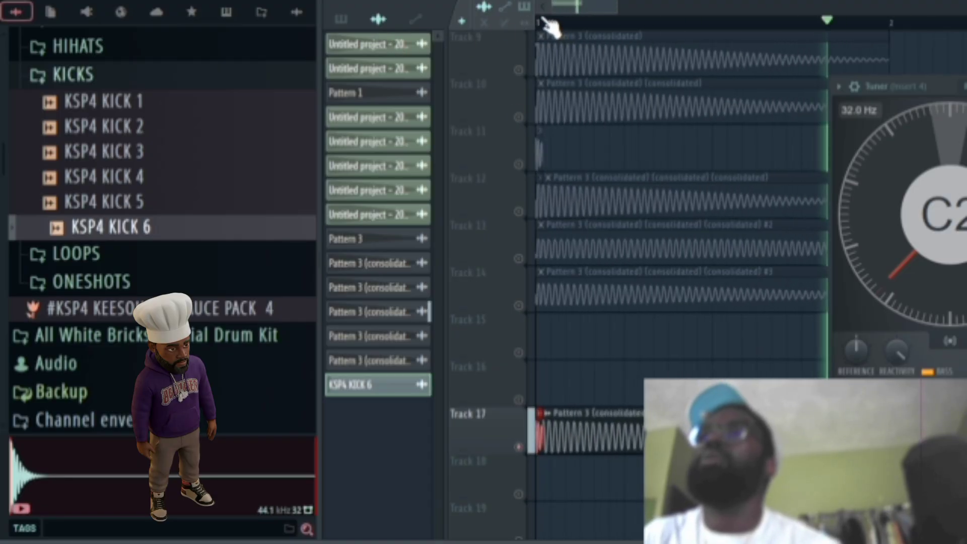
pyautogui.scroll(-2, 548, 25)
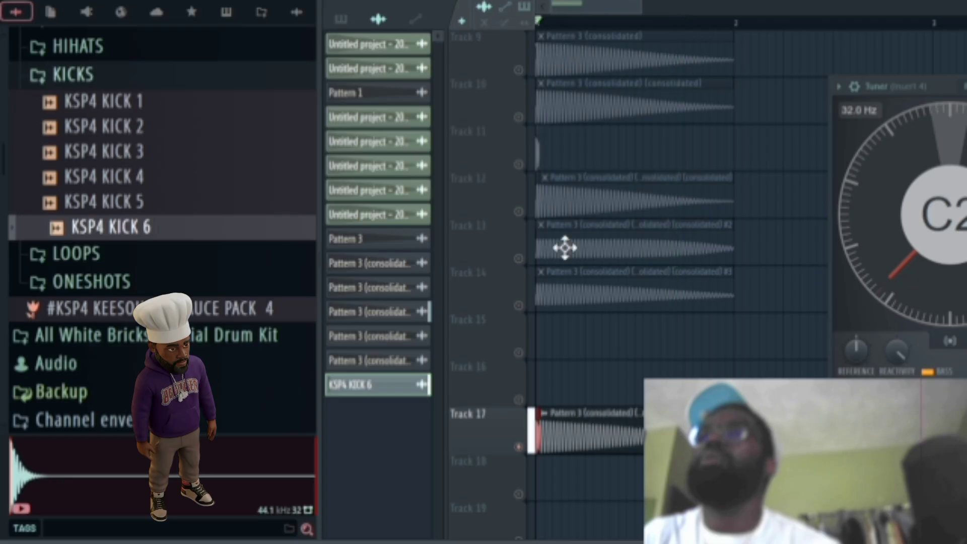
pyautogui.scroll(3, 549, 38)
pyautogui.scroll(2, 553, 22)
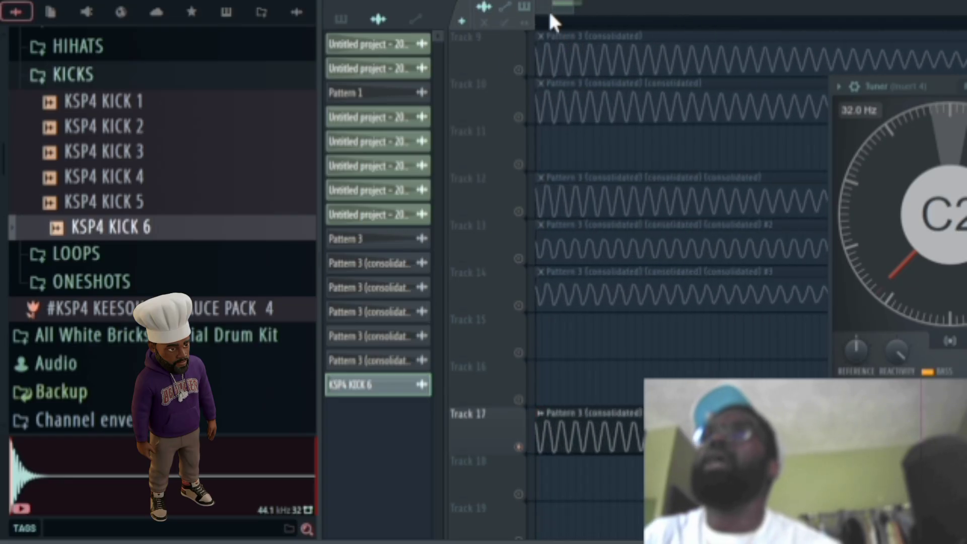
pyautogui.moveTo(554, 11); pyautogui.dragTo(533, 12)
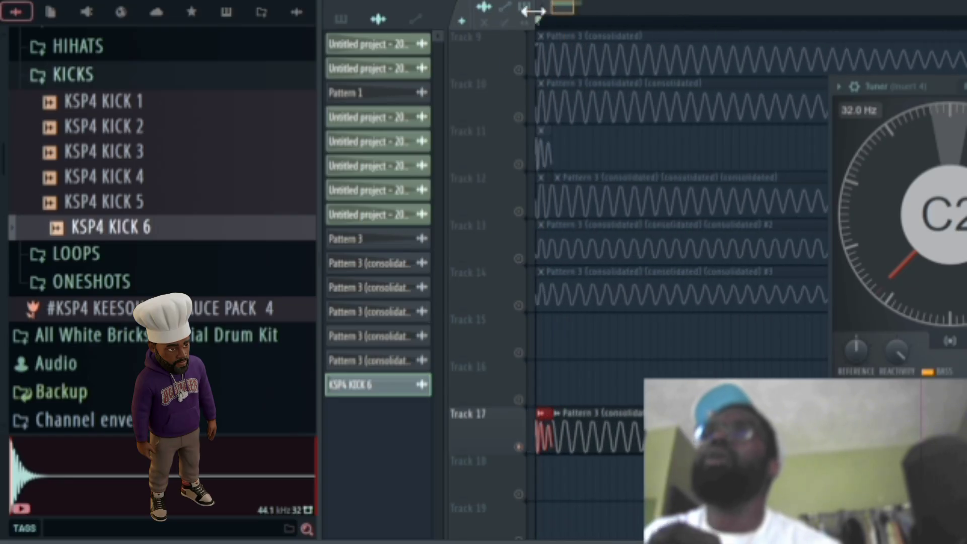
# - Turn on Normalize and Reverse polarity for the KSP4 KICK 6 sample at the start of Track 17
pyautogui.doubleClick(541, 429)
pyautogui.click(386, 92)
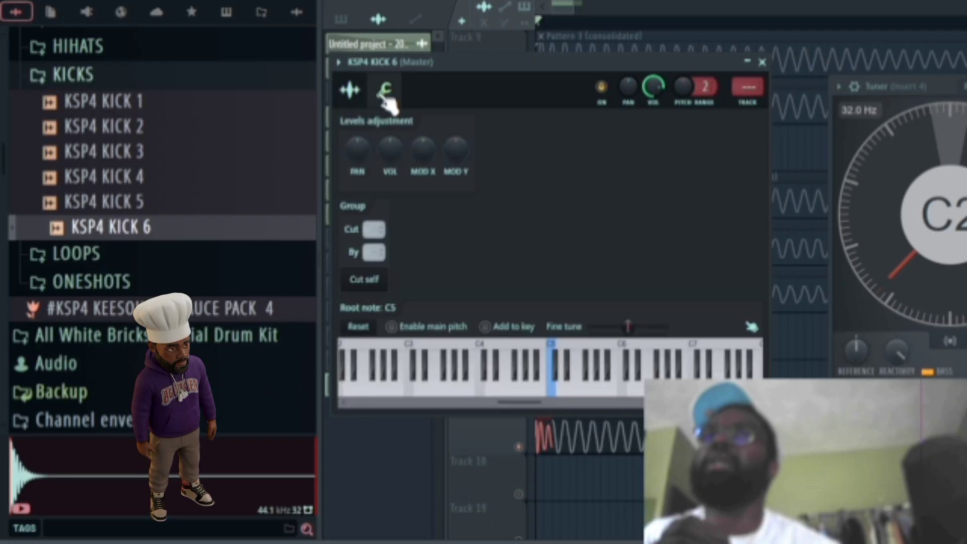
pyautogui.click(350, 90)
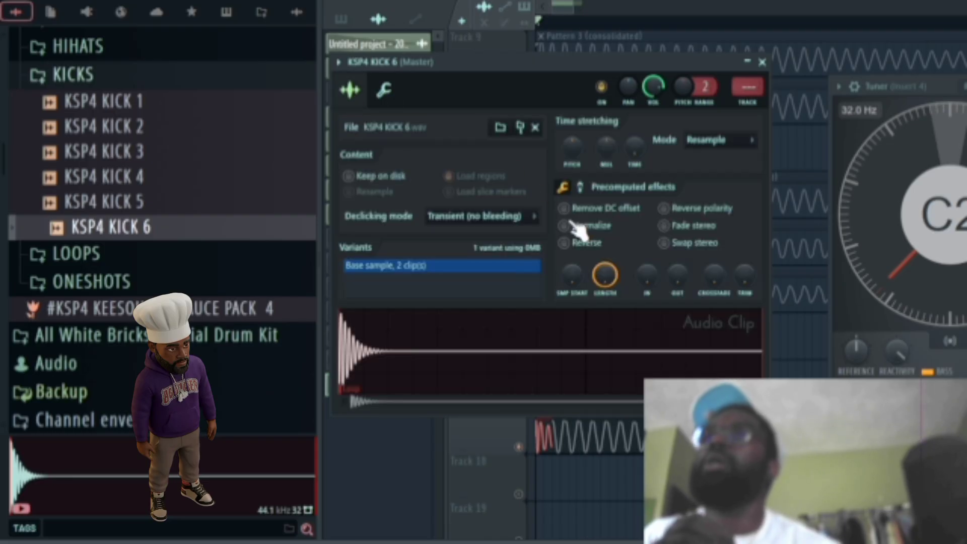
pyautogui.click(580, 188)
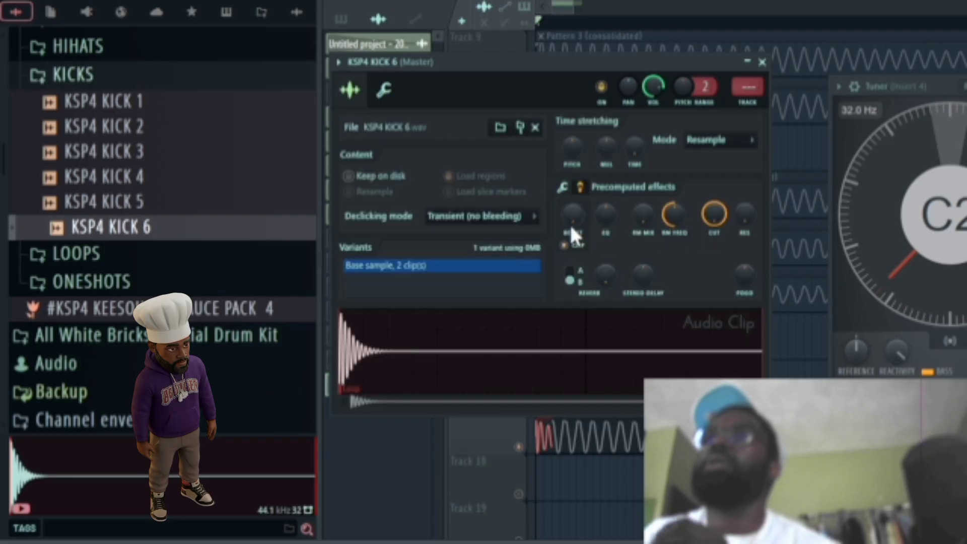
pyautogui.moveTo(558, 63); pyautogui.dragTo(677, 22)
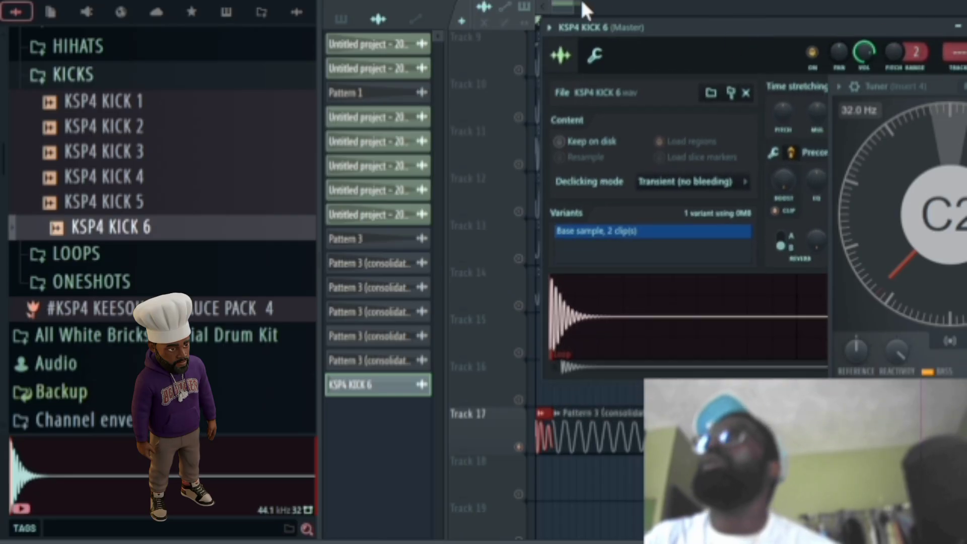
pyautogui.scroll(3, 581, 2)
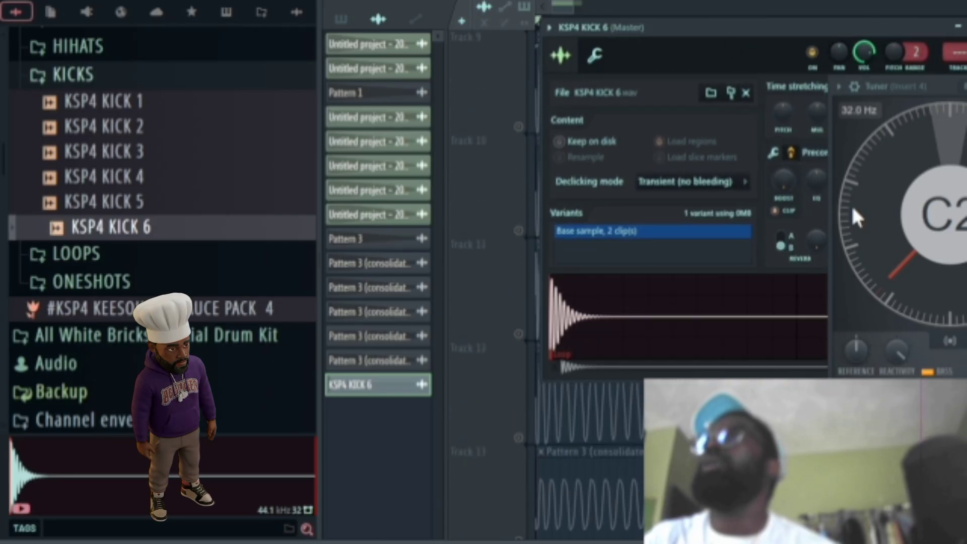
pyautogui.scroll(-8, 563, 434)
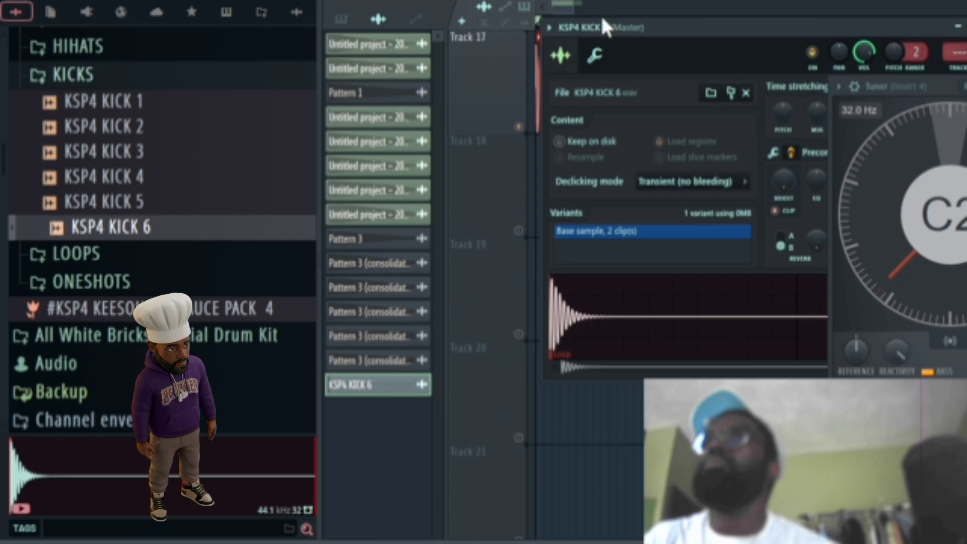
pyautogui.click(558, 2)
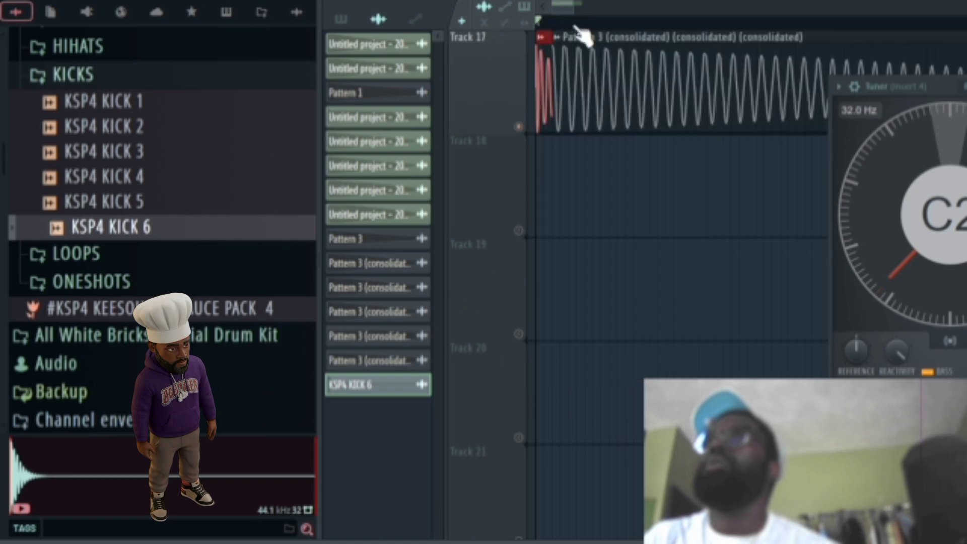
pyautogui.doubleClick(549, 73)
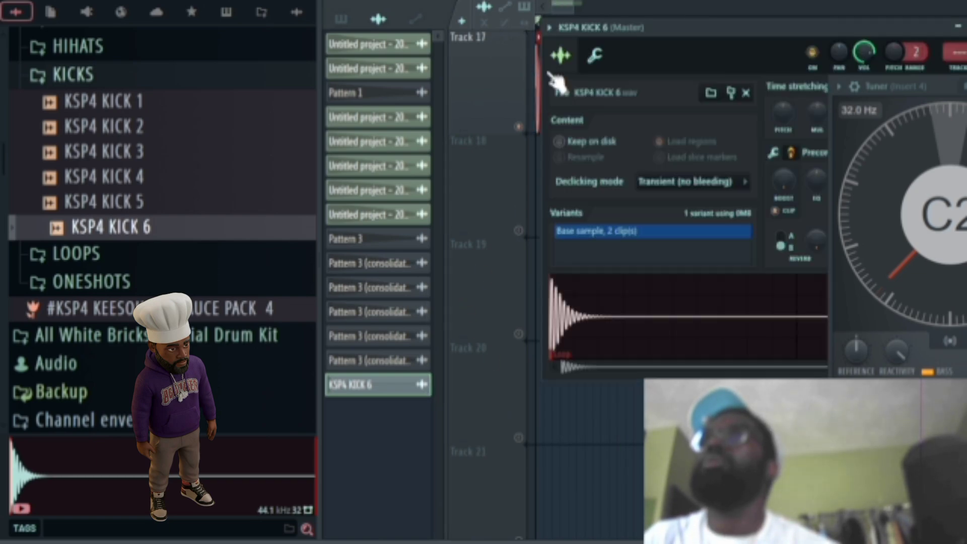
pyautogui.moveTo(564, 24); pyautogui.dragTo(339, 215)
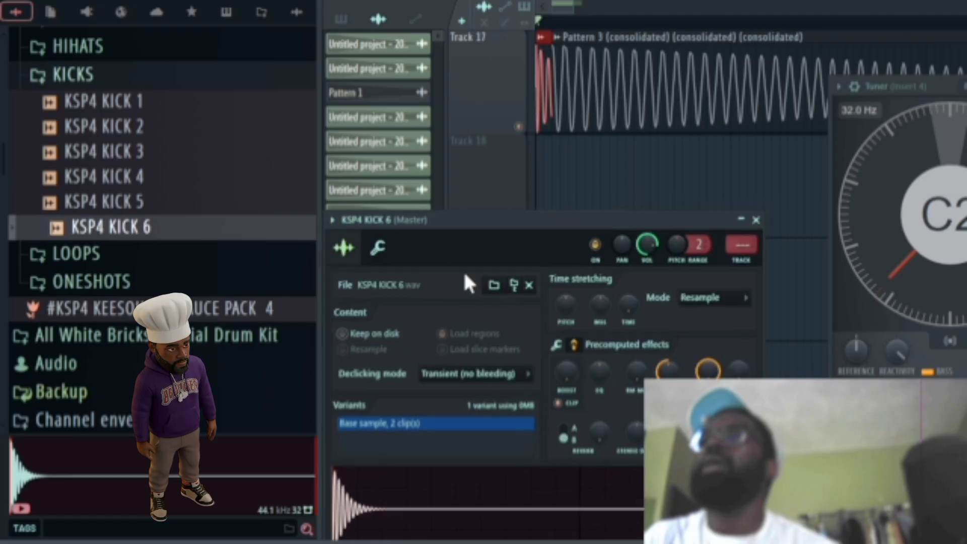
pyautogui.click(557, 345)
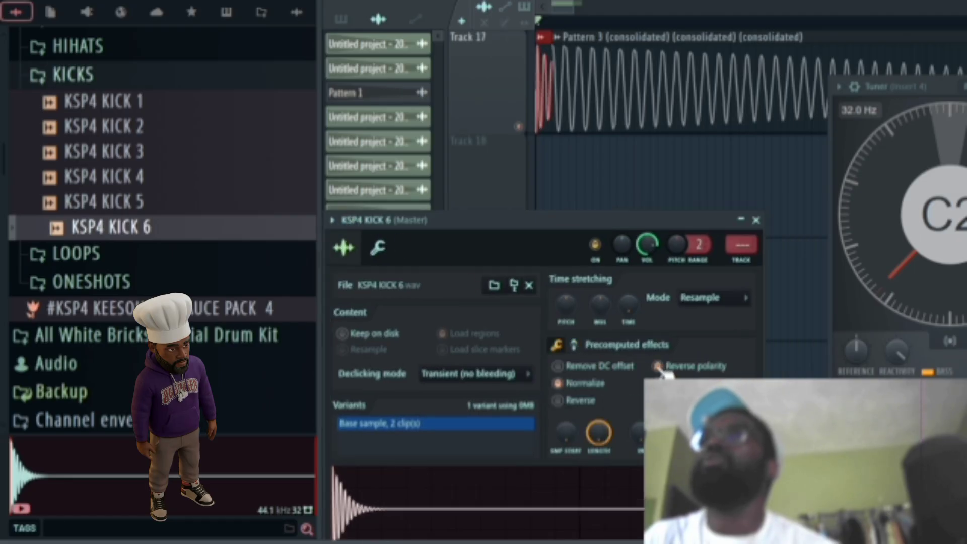
pyautogui.press('space')
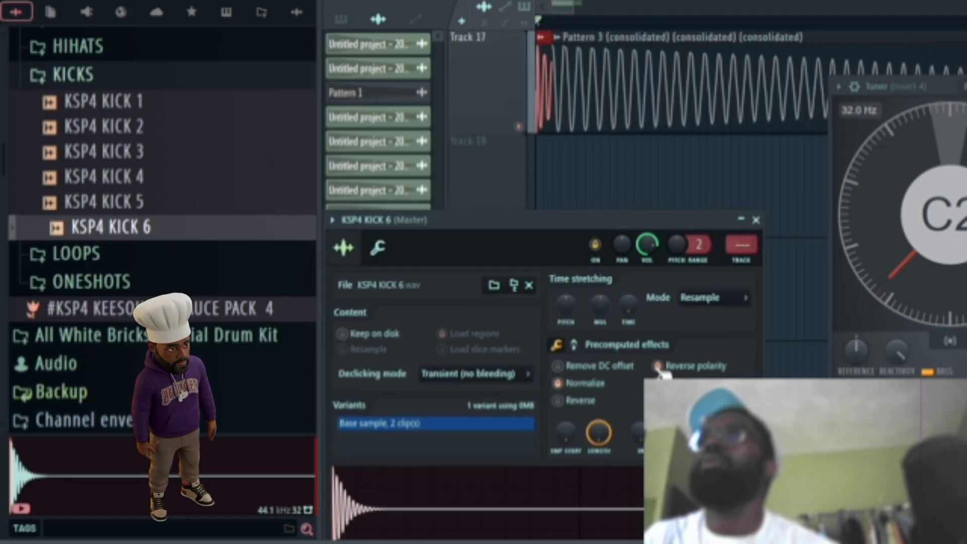
pyautogui.press('space')
# - Try reversing the polarity of the 808 tail on Track 17, listen to the joint, and restore the original polarity
pyautogui.doubleClick(585, 87)
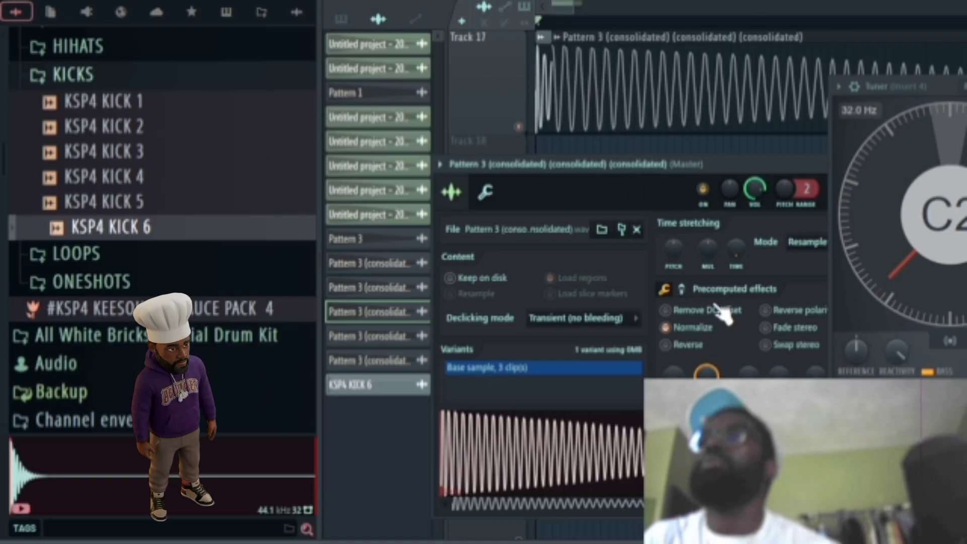
pyautogui.click(764, 311)
pyautogui.press('space')
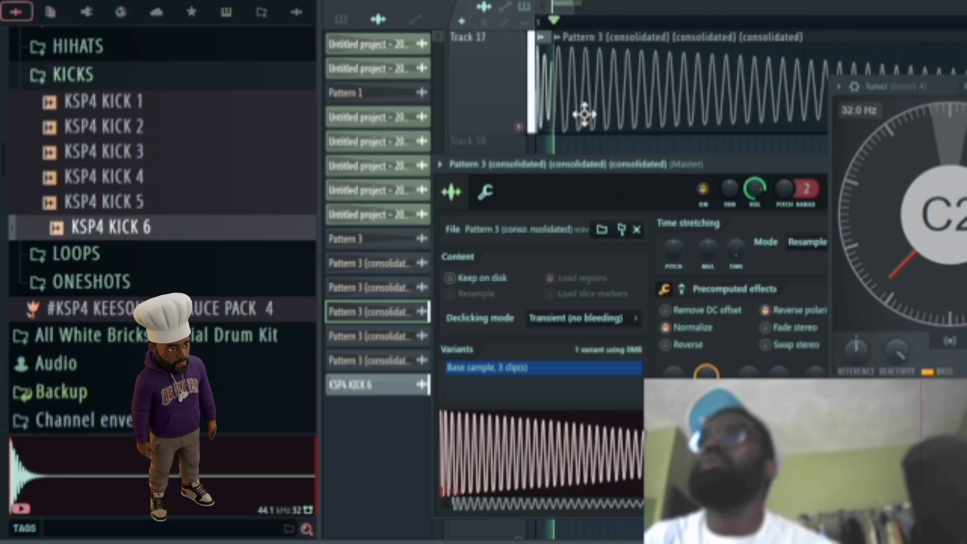
pyautogui.scroll(3, 560, 22)
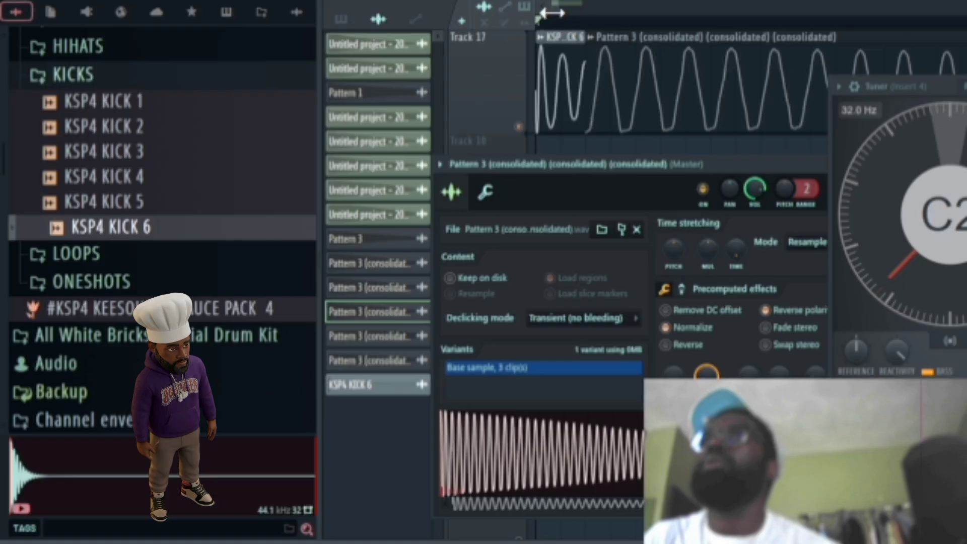
pyautogui.click(553, 13)
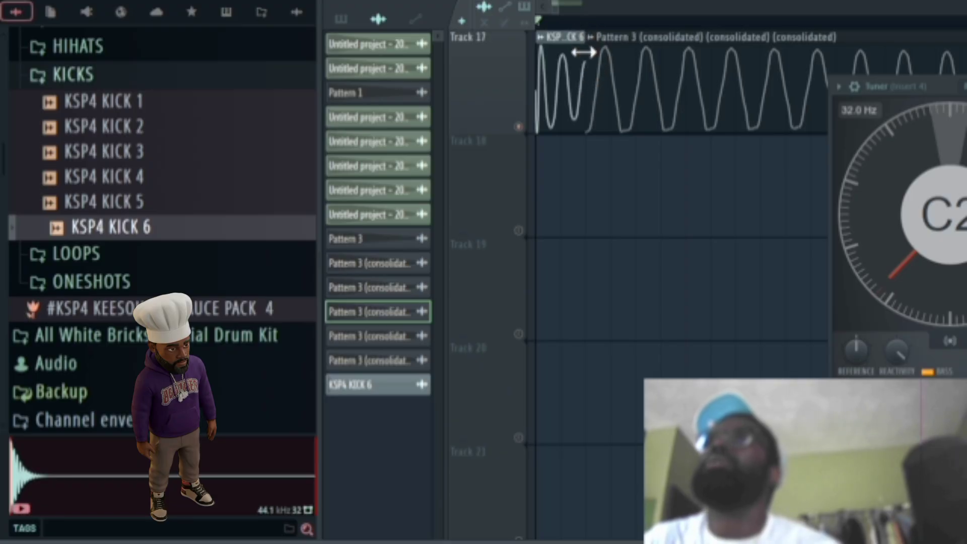
pyautogui.doubleClick(599, 79)
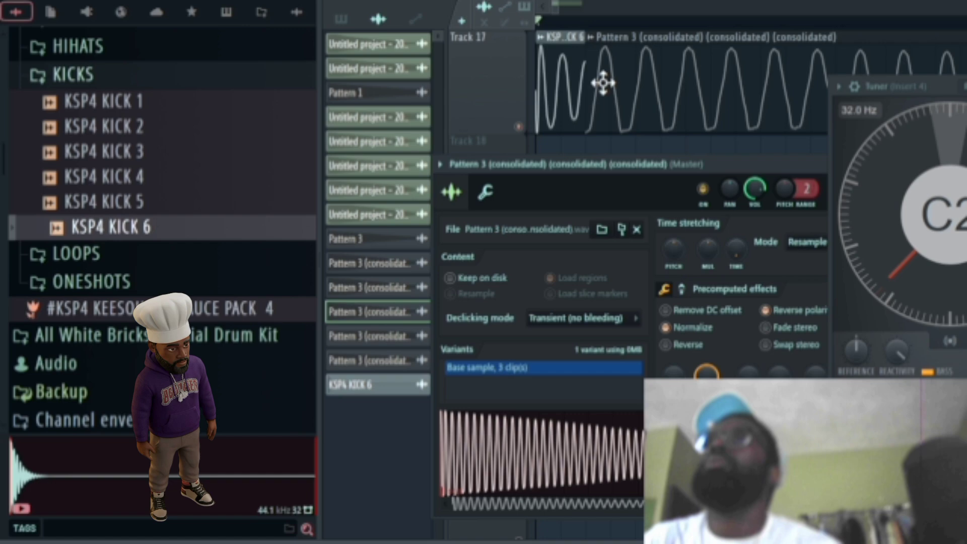
pyautogui.click(781, 313)
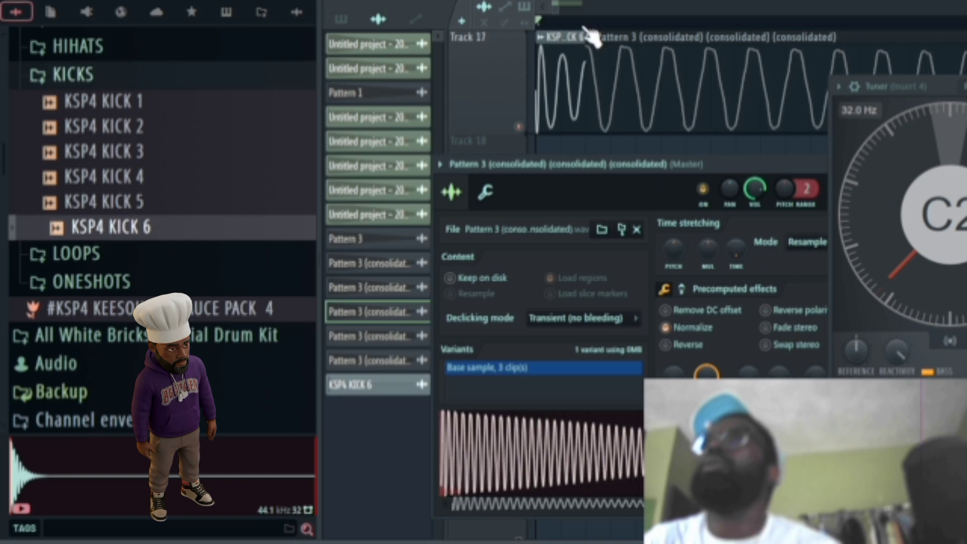
# - Select the joined kick and 808 tail on Track 17 and duplicate them directly after the originals at bar 2
pyautogui.scroll(-8, 584, 28)
pyautogui.scroll(-1, 671, 107)
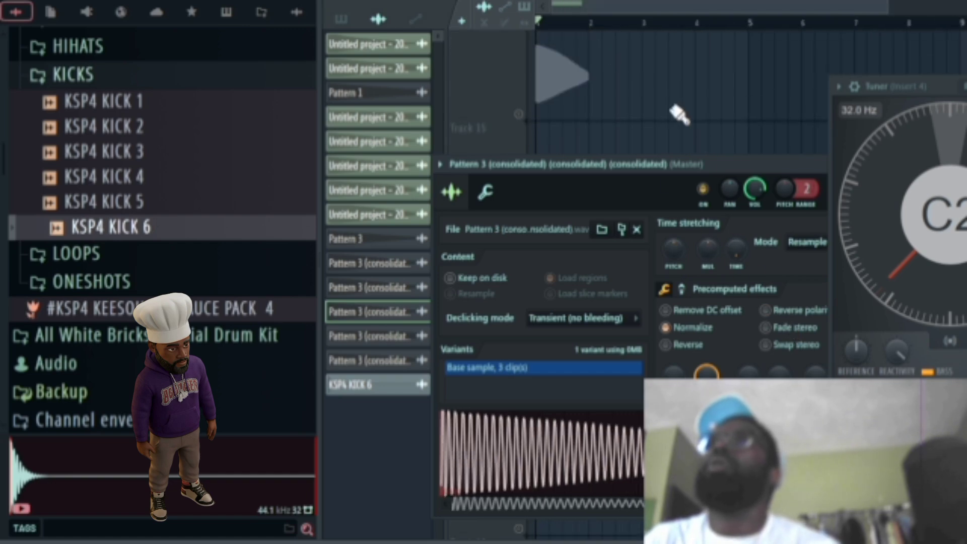
pyautogui.scroll(1, 679, 114)
pyautogui.click(553, 8)
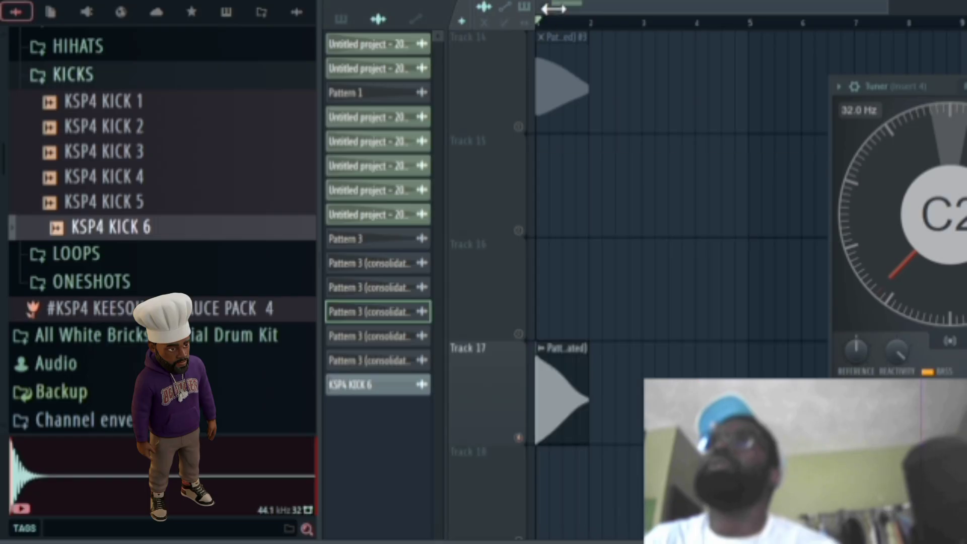
pyautogui.click(591, 2)
pyautogui.click(566, 6)
pyautogui.scroll(-2, 636, 198)
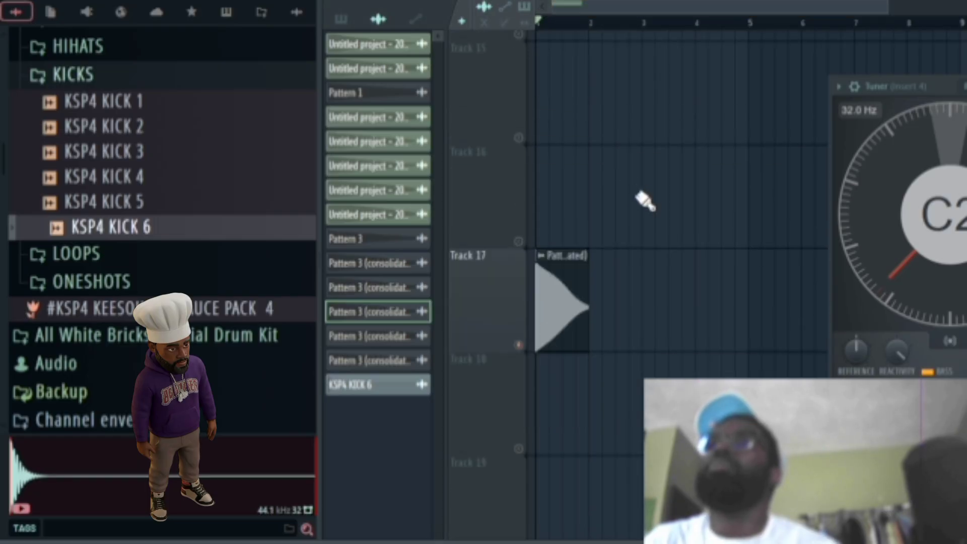
pyautogui.moveTo(633, 139); pyautogui.dragTo(244, 216)
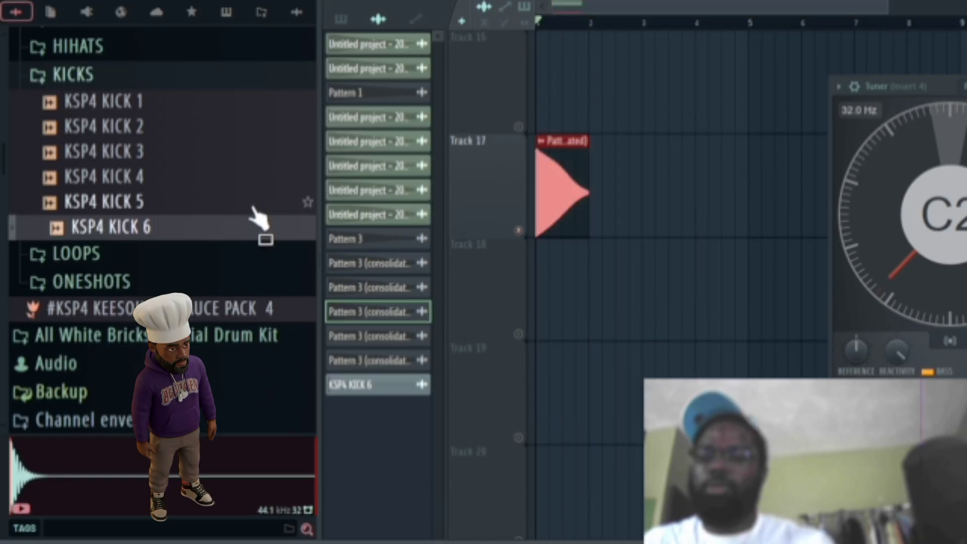
pyautogui.hotkey('ctrl', 'b')
# - Consolidate the duplicated kick and 808 tail at bar 2 of Track 17 into a single WAV audio clip
pyautogui.hotkey('ctrl', 'alt', 'c')
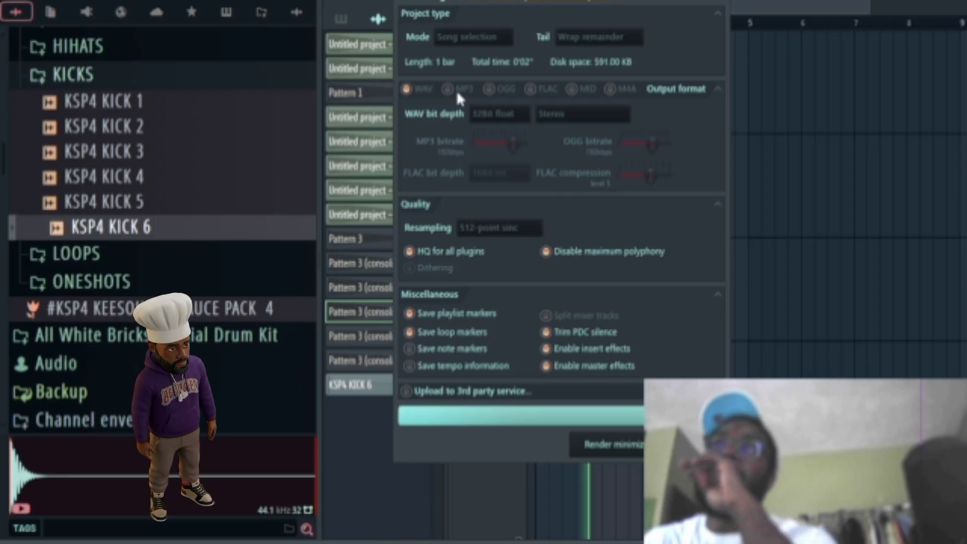
pyautogui.press('Return')
pyautogui.click(600, 7)
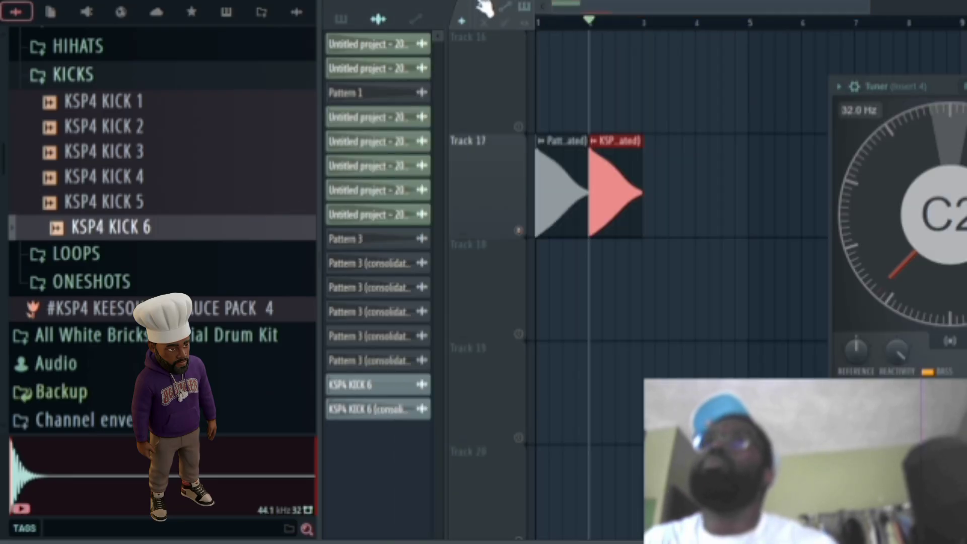
# - Normalize the 808 clip on Track 13 and show its boost and EQ precomputed effects
pyautogui.moveTo(611, 238); pyautogui.dragTo(506, 413)
pyautogui.scroll(5, 576, 393)
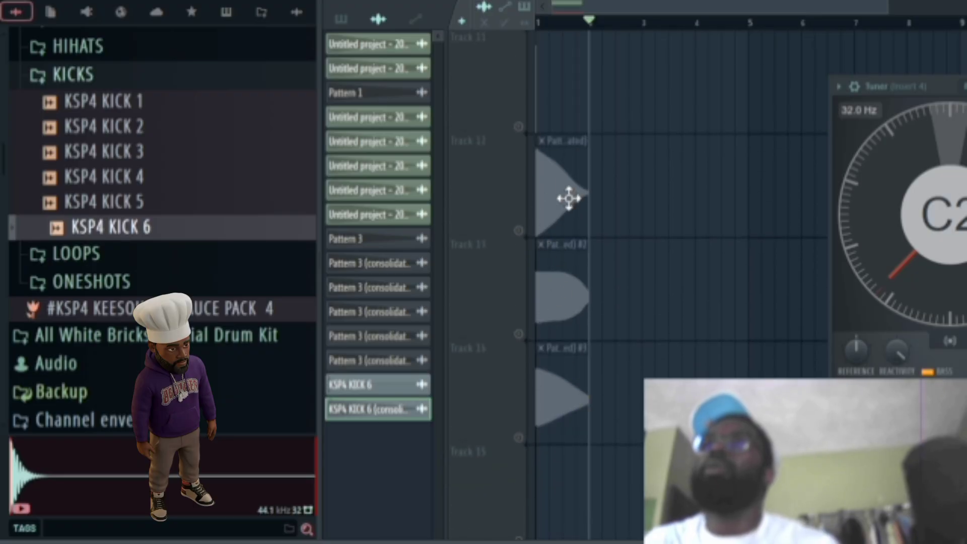
pyautogui.scroll(4, 549, 21)
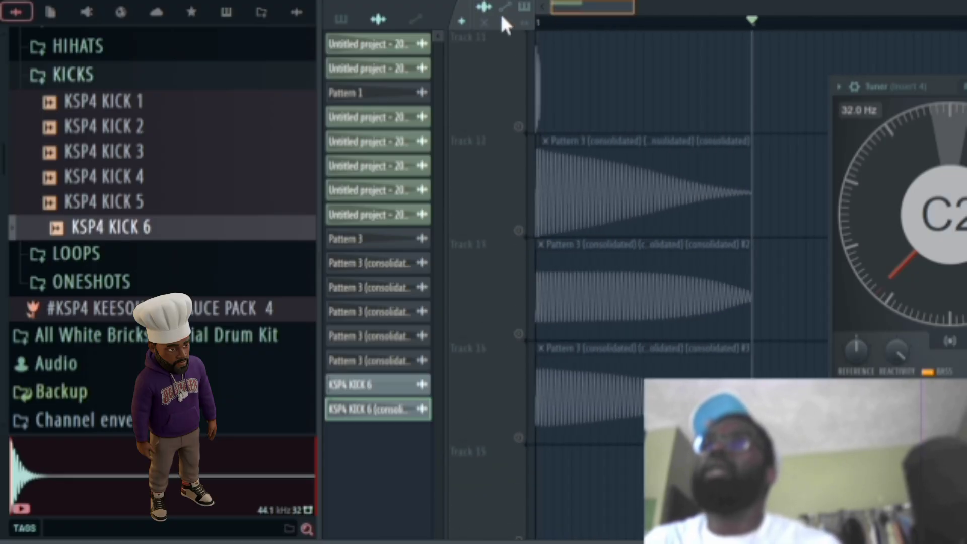
pyautogui.scroll(5, 546, 26)
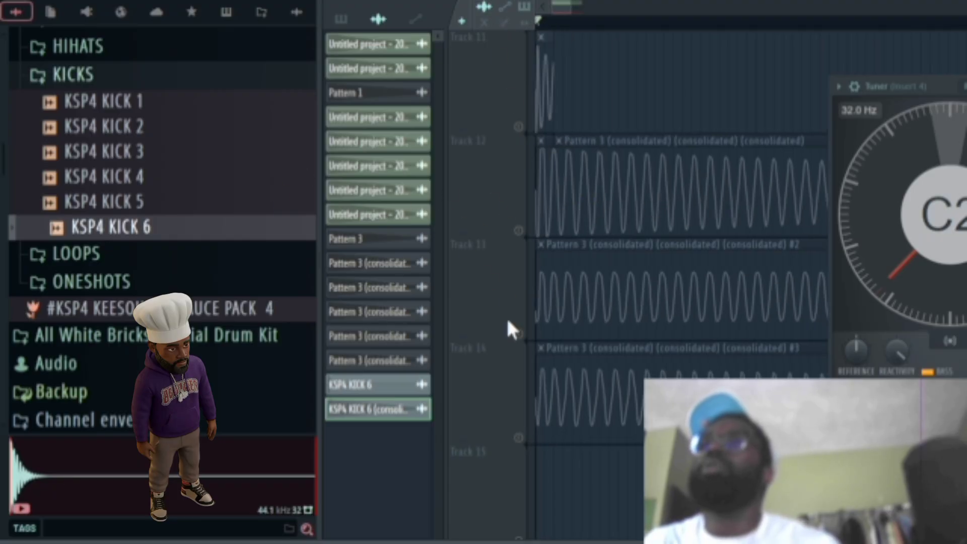
pyautogui.doubleClick(583, 312)
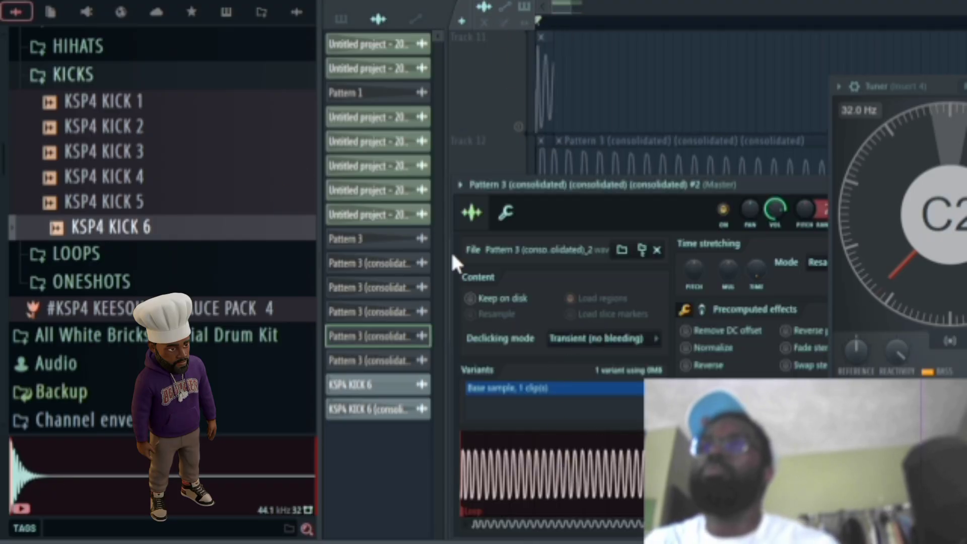
pyautogui.click(505, 212)
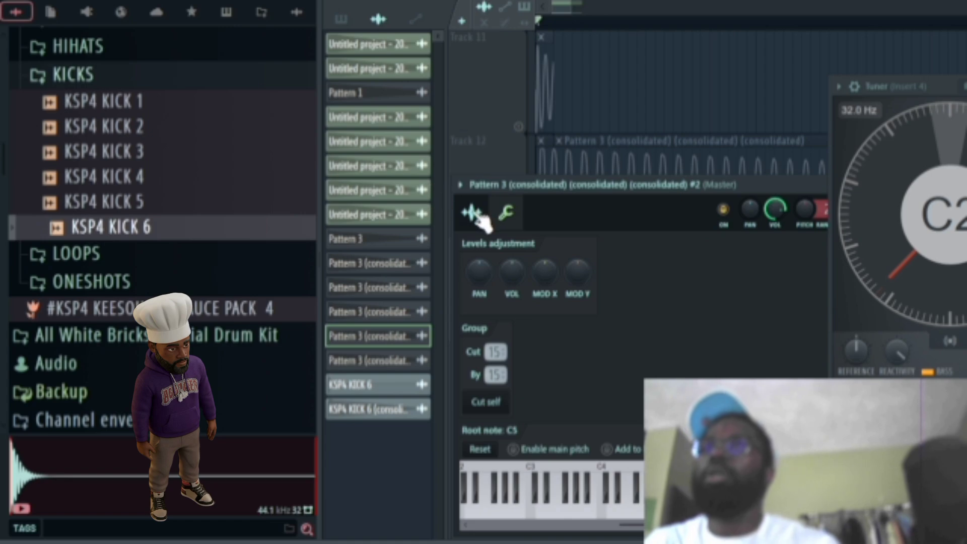
pyautogui.click(473, 212)
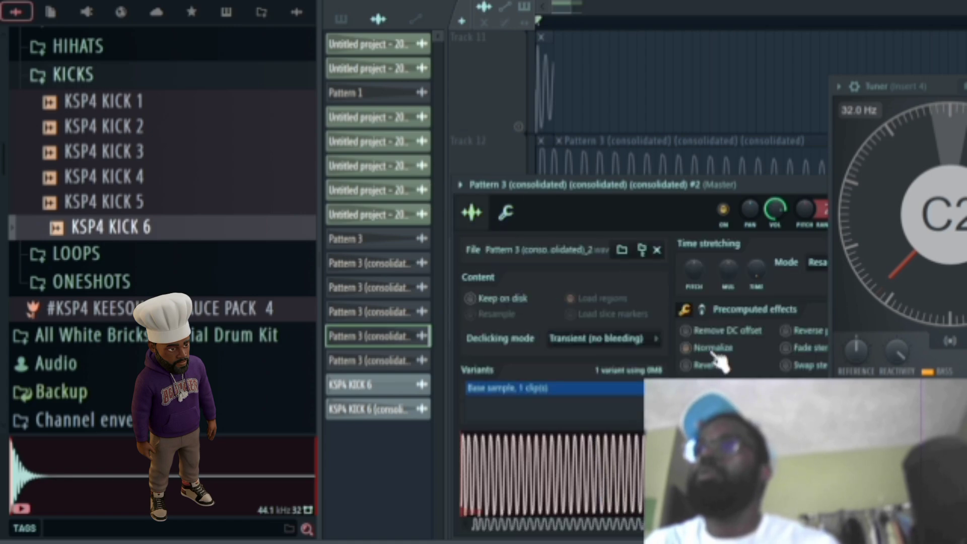
pyautogui.click(703, 308)
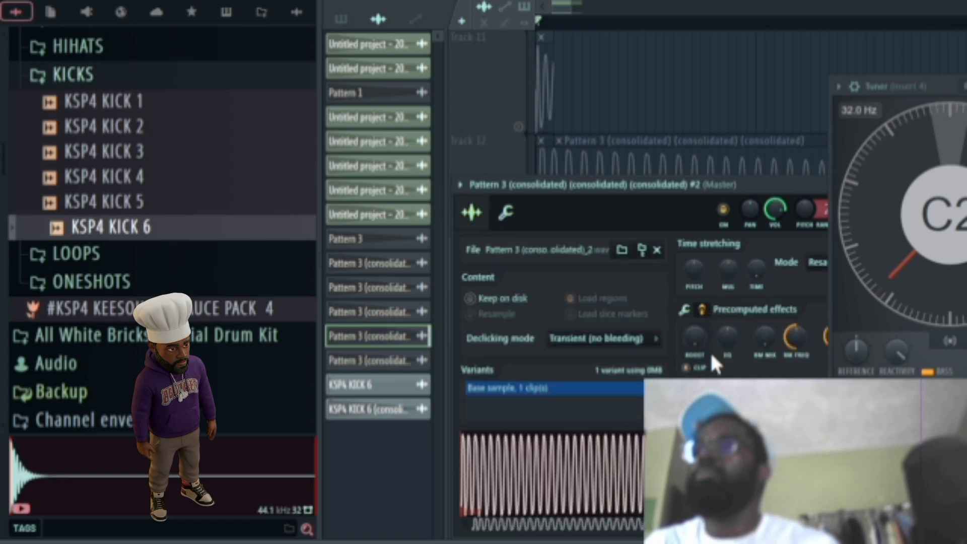
# - Route the normalized 808 clip on Track 13 to mixer insert 3 and show that insert in the mixer
pyautogui.click(685, 310)
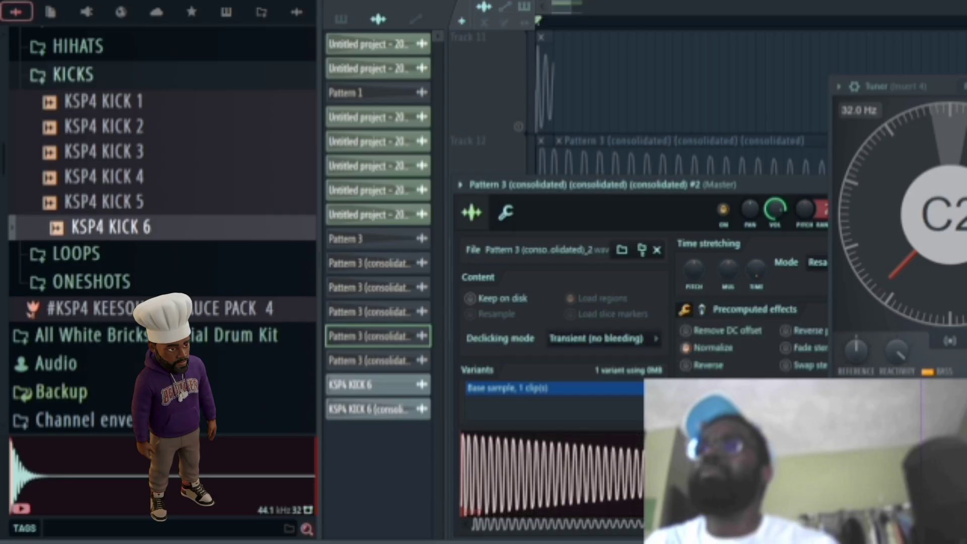
pyautogui.moveTo(711, 181); pyautogui.dragTo(621, 179)
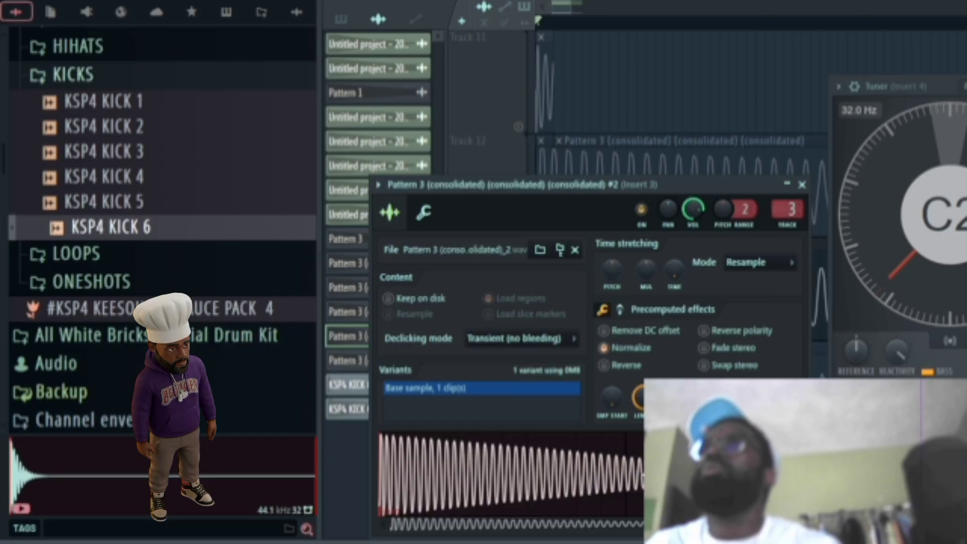
pyautogui.click(786, 210)
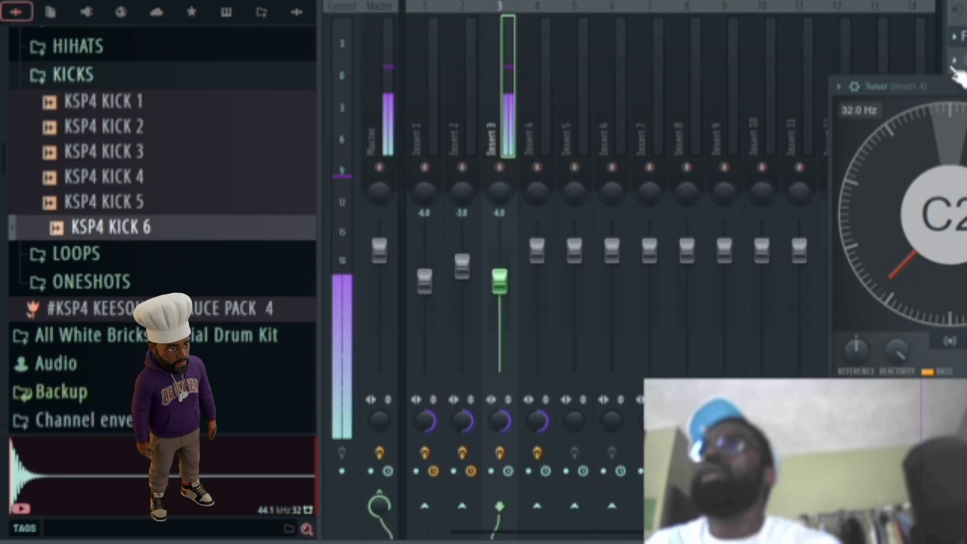
# - Add Fruity Parametric EQ 2 to mixer insert 4 and copy it into the next effect slot
pyautogui.moveTo(924, 84); pyautogui.dragTo(908, 204)
pyautogui.click(955, 75)
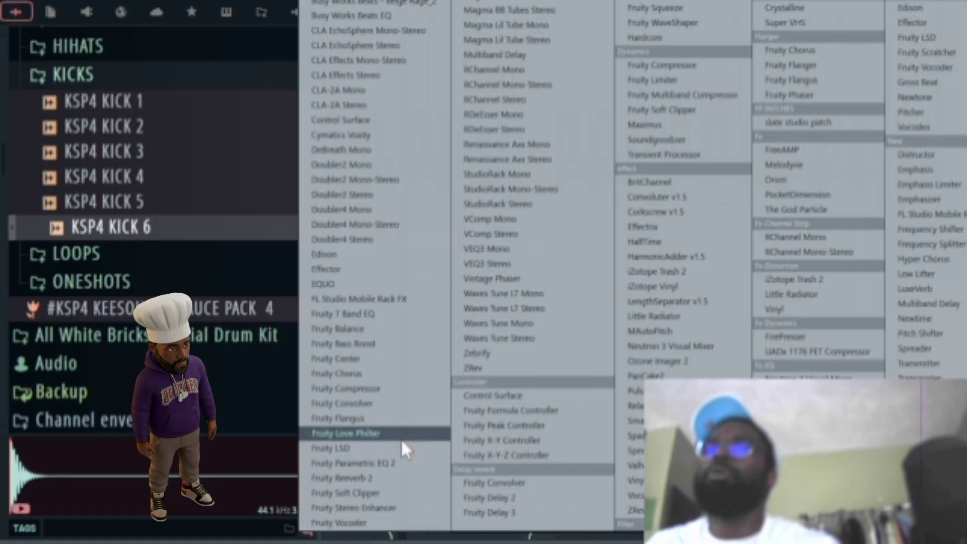
pyautogui.click(394, 458)
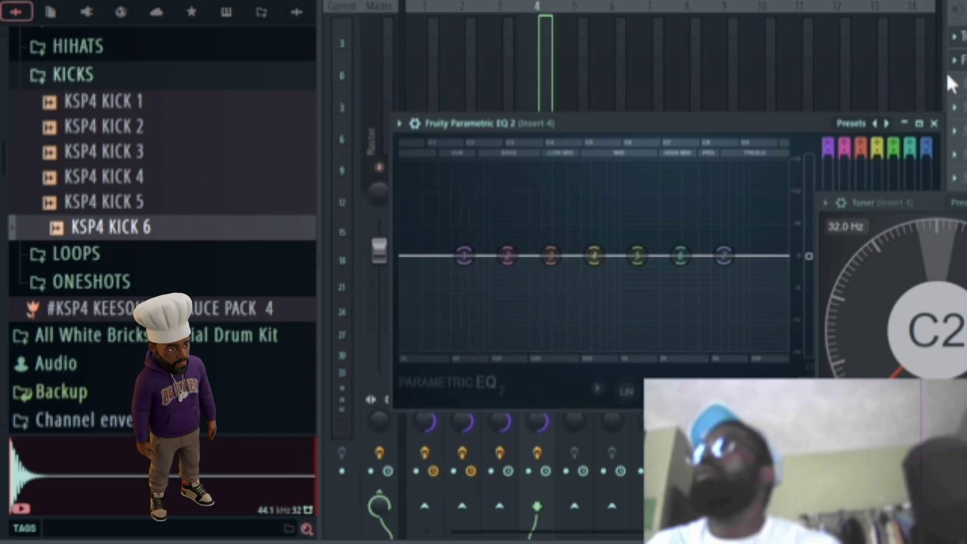
pyautogui.click(962, 65)
pyautogui.moveTo(947, 186); pyautogui.dragTo(946, 123)
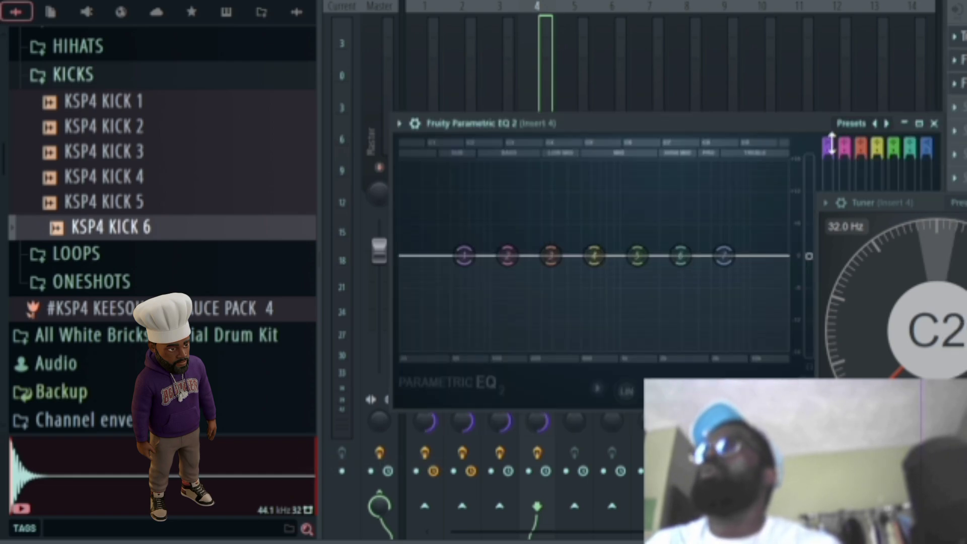
# - Load the 40Hz + 18kHz cut preset in insert 4's first Parametric EQ 2 and close it
pyautogui.click(875, 123)
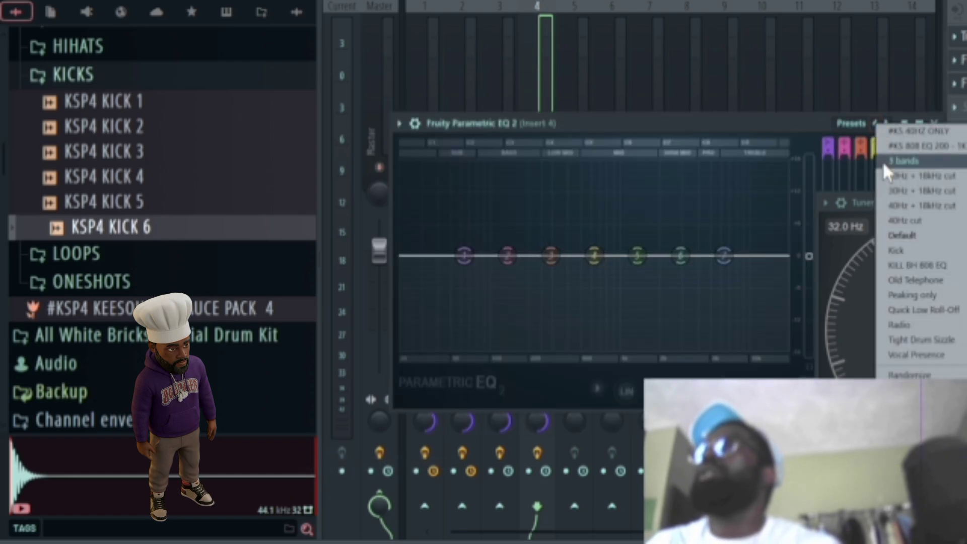
pyautogui.click(912, 205)
pyautogui.click(934, 122)
# - Shape insert 4's second Parametric EQ 2 as a low-pass by moving band 7 down to about 140 Hz
pyautogui.click(957, 83)
pyautogui.moveTo(759, 142); pyautogui.dragTo(673, 27)
pyautogui.moveTo(658, 162); pyautogui.dragTo(444, 254)
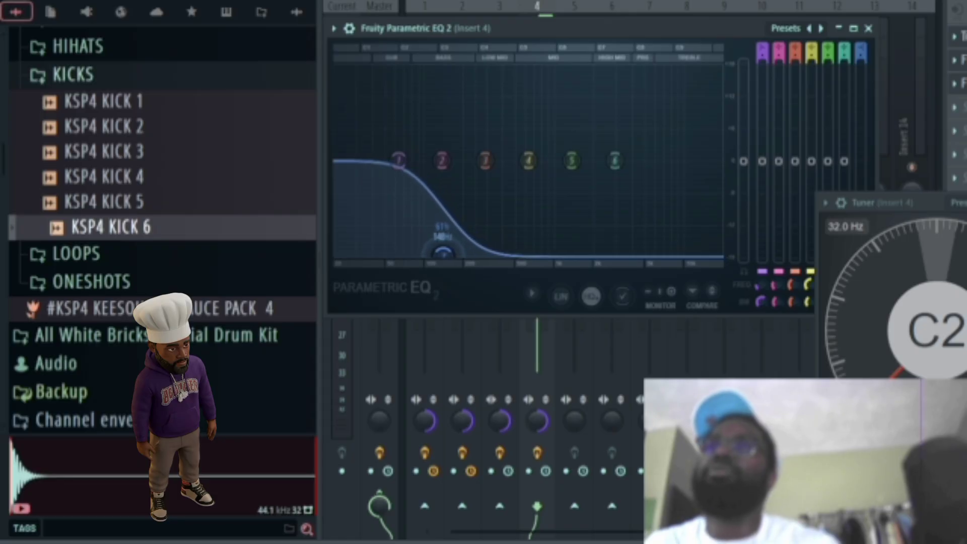
# - Try boosting bands 1 and 2 of the low-pass EQ on insert 4, reset both levels, and close the EQ
pyautogui.moveTo(442, 160); pyautogui.dragTo(441, 134)
pyautogui.moveTo(399, 160); pyautogui.dragTo(371, 118)
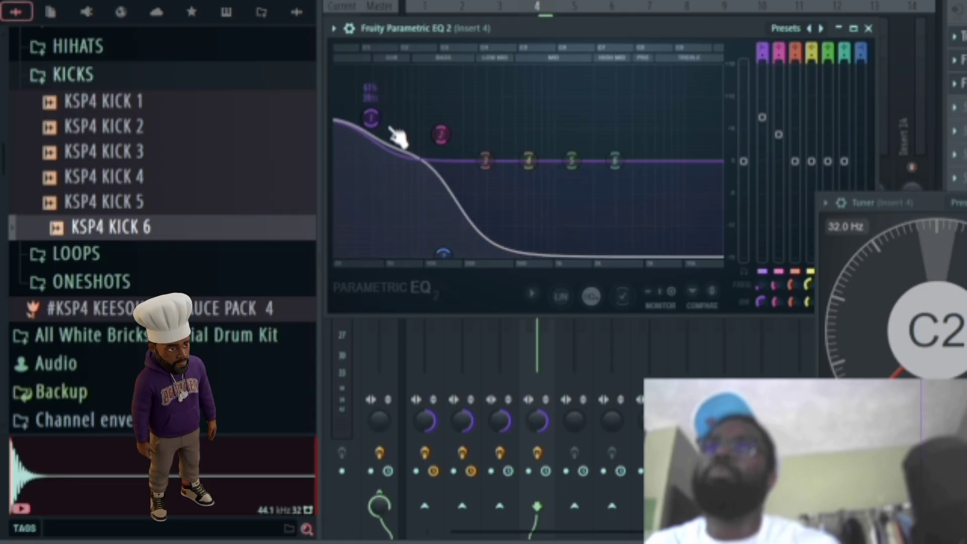
pyautogui.rightClick(765, 125)
pyautogui.click(790, 134)
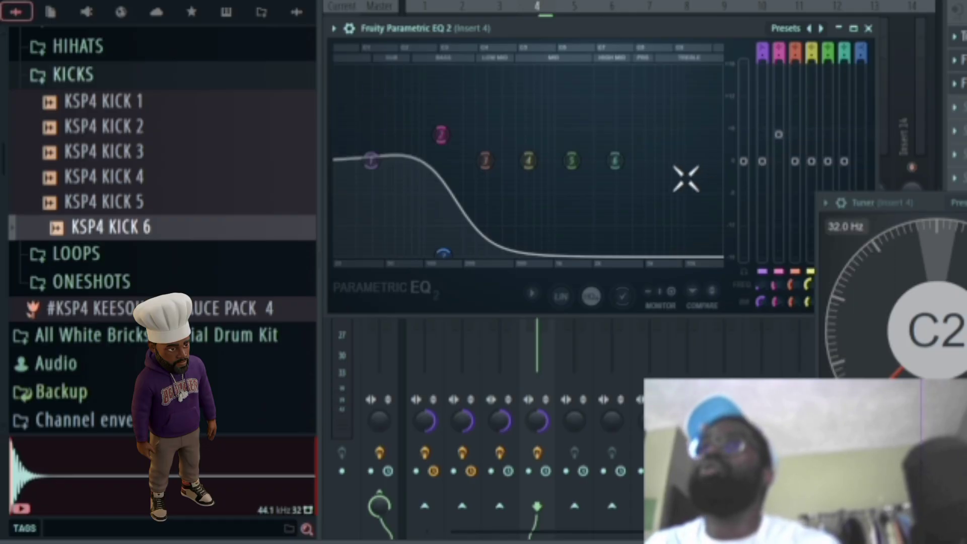
pyautogui.rightClick(778, 135)
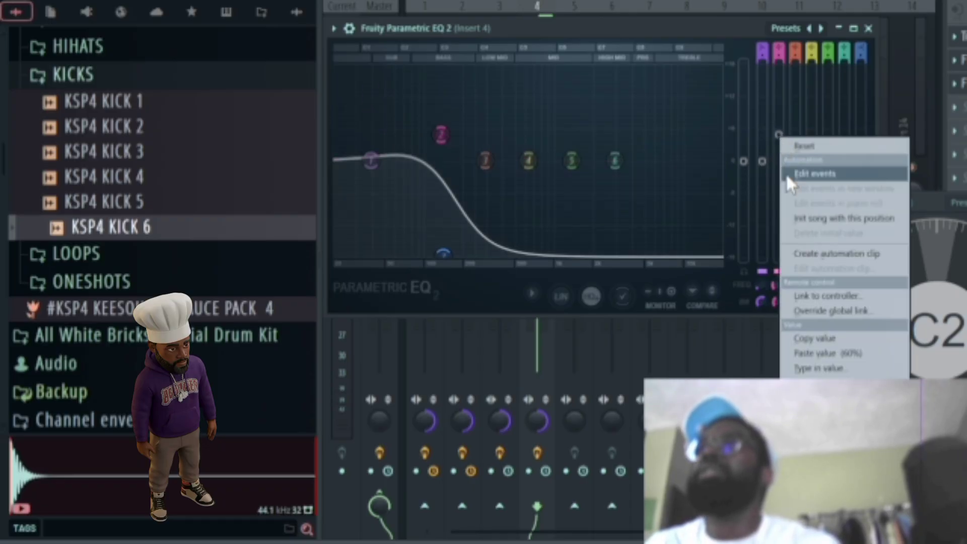
pyautogui.click(803, 147)
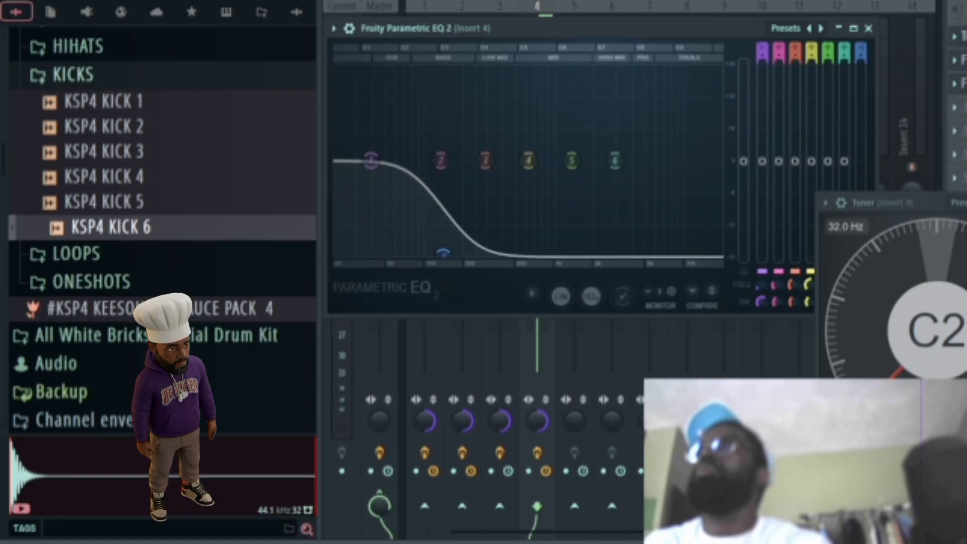
pyautogui.press('Escape')
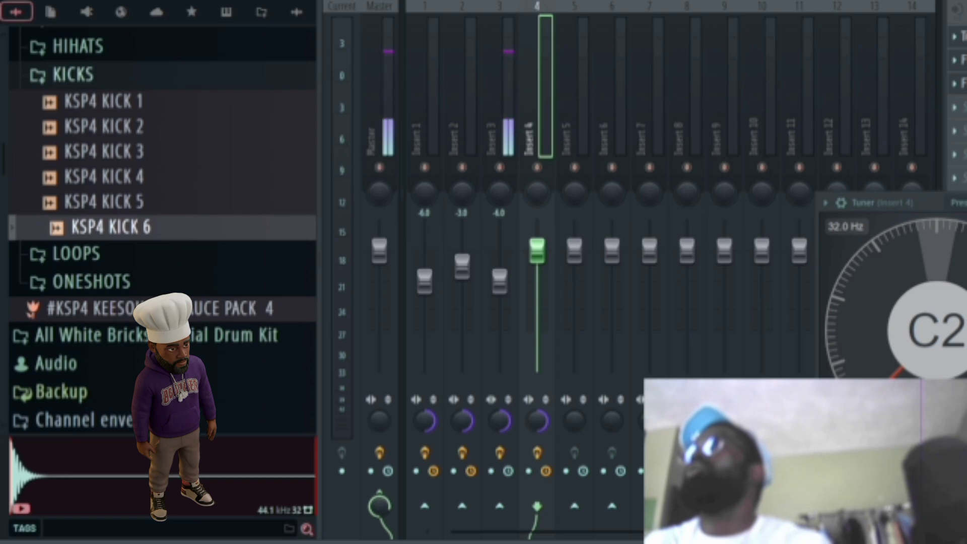
# - Copy insert 4's 40Hz + 18kHz cut EQ to insert 3 and duplicate it there as a second Parametric EQ 2
pyautogui.click(509, 93)
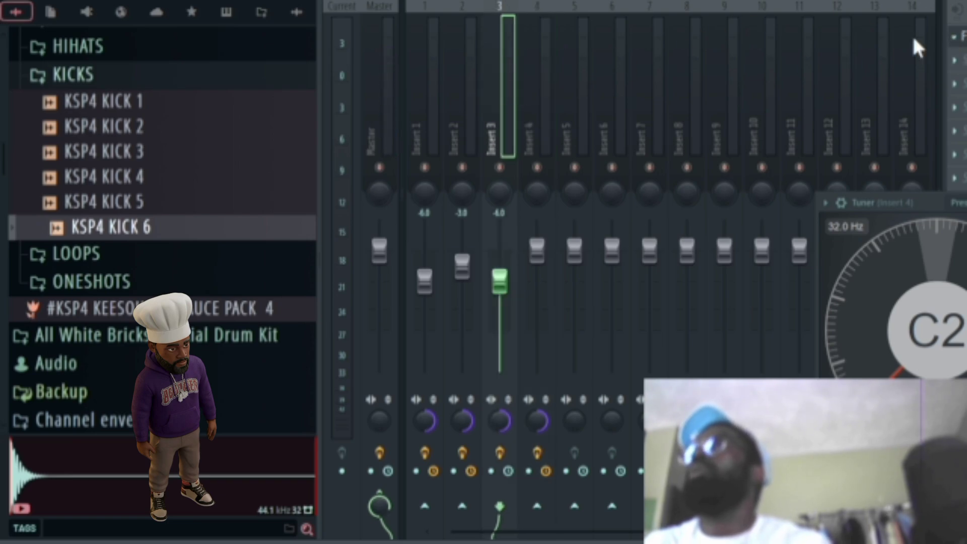
pyautogui.click(550, 67)
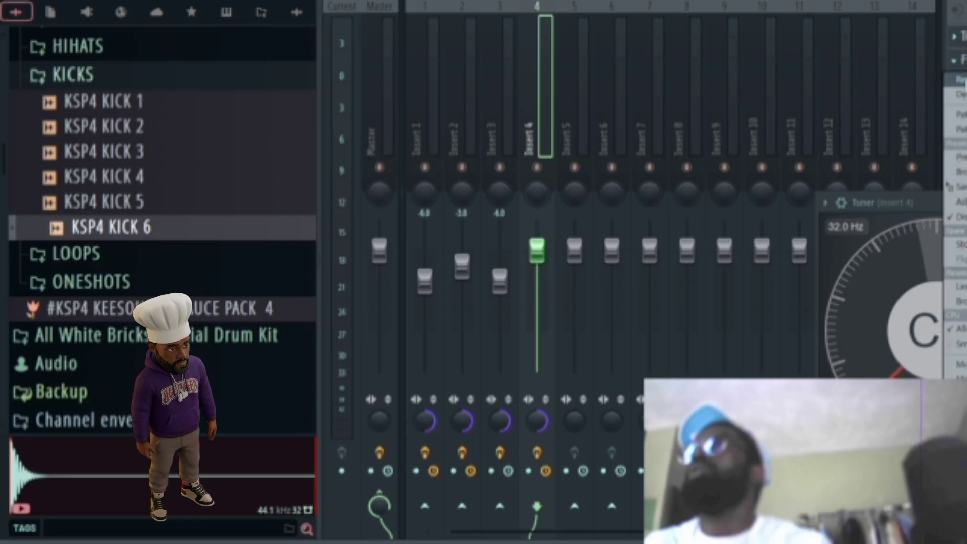
pyautogui.moveTo(956, 61); pyautogui.dragTo(506, 84)
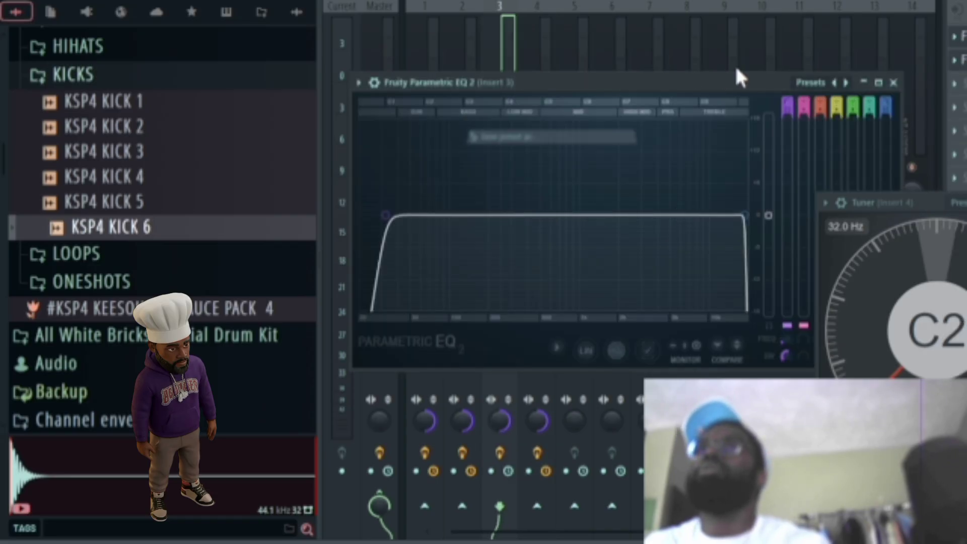
pyautogui.click(954, 60)
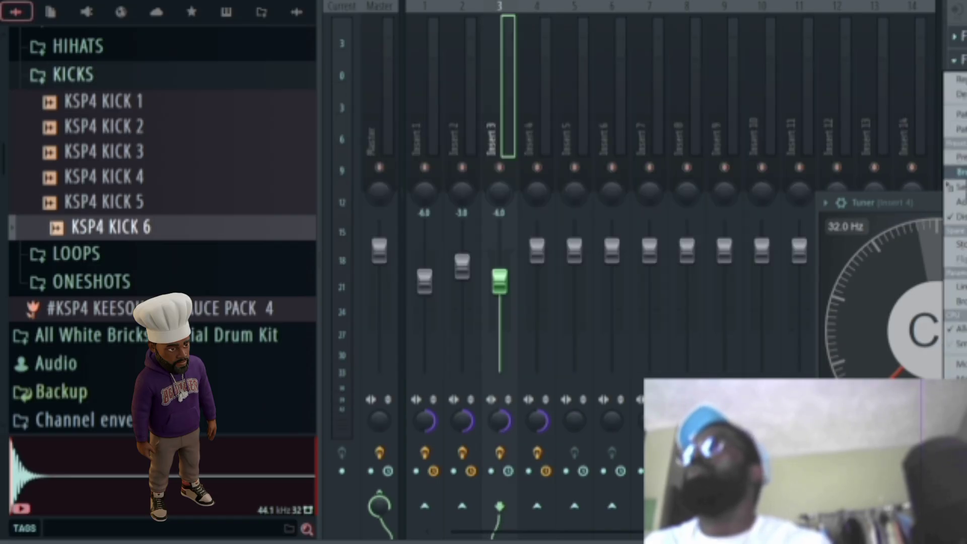
pyautogui.moveTo(956, 187); pyautogui.dragTo(511, 74)
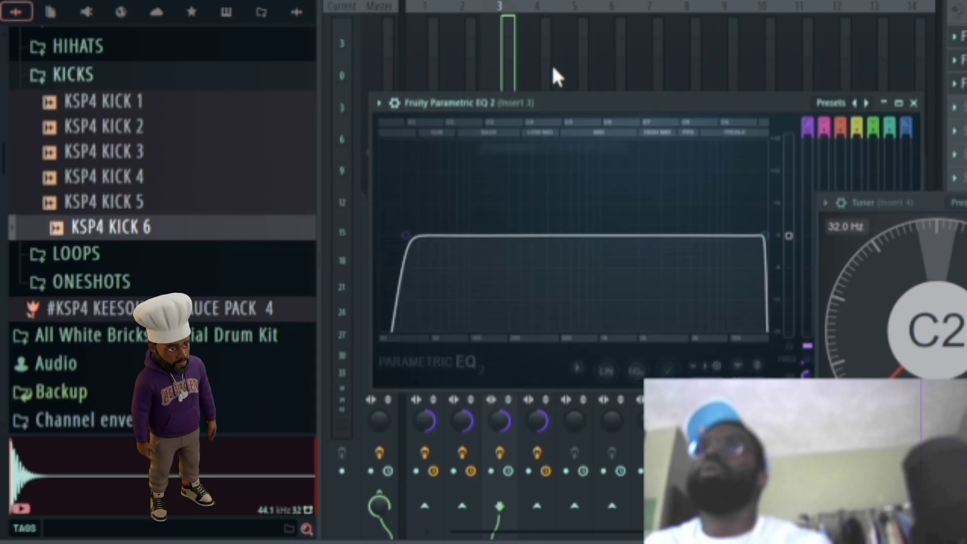
# - Delete both Fruity Parametric EQ 2 effects from mixer insert 4
pyautogui.click(551, 68)
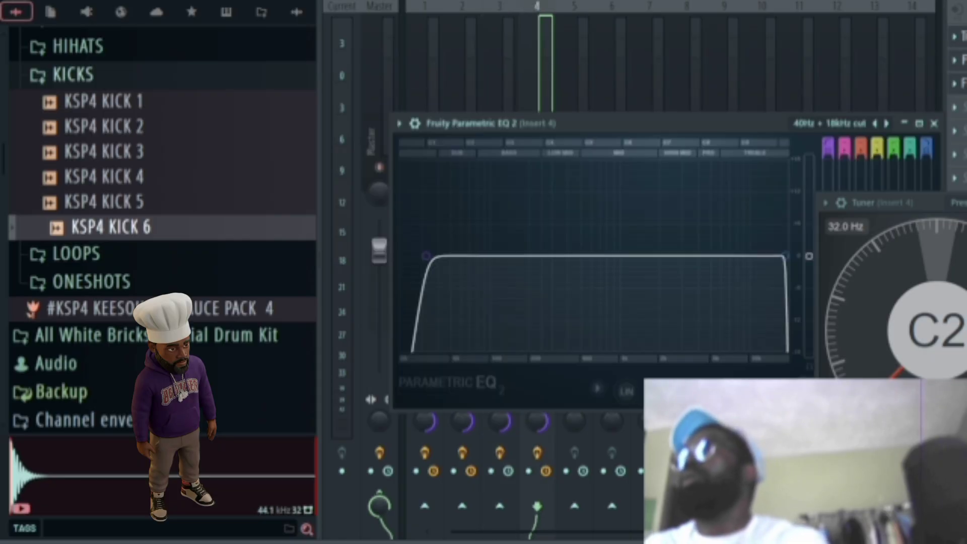
pyautogui.click(955, 72)
pyautogui.click(955, 96)
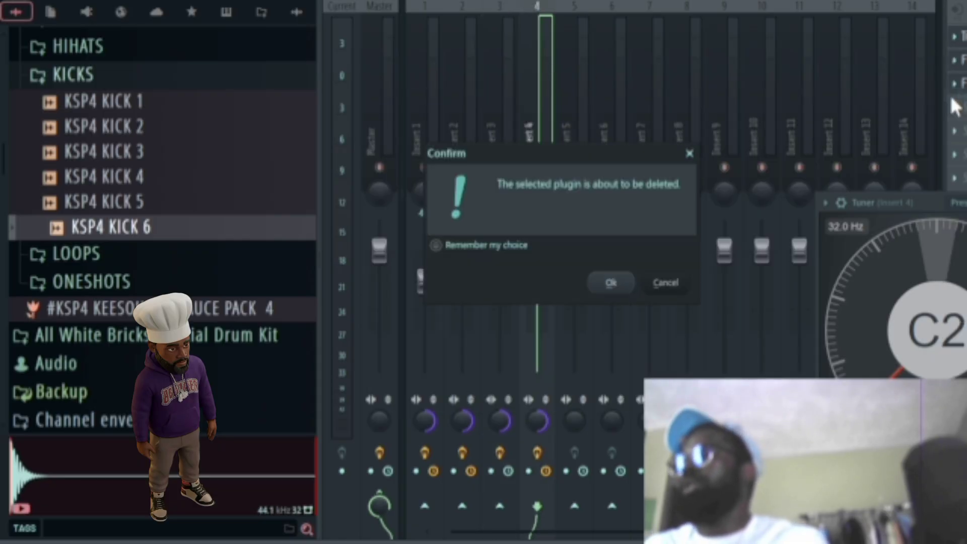
pyautogui.press('Return')
pyautogui.click(959, 116)
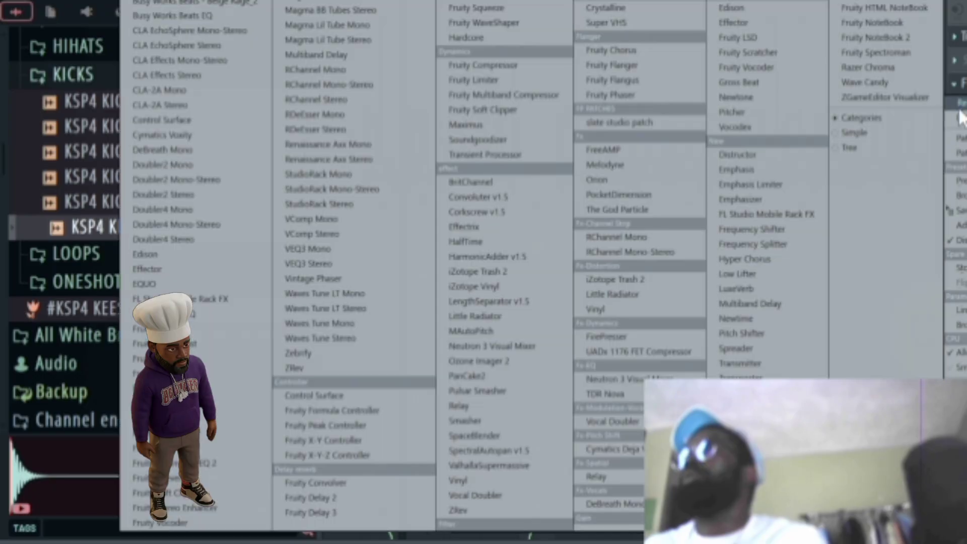
pyautogui.click(959, 117)
pyautogui.press('Return')
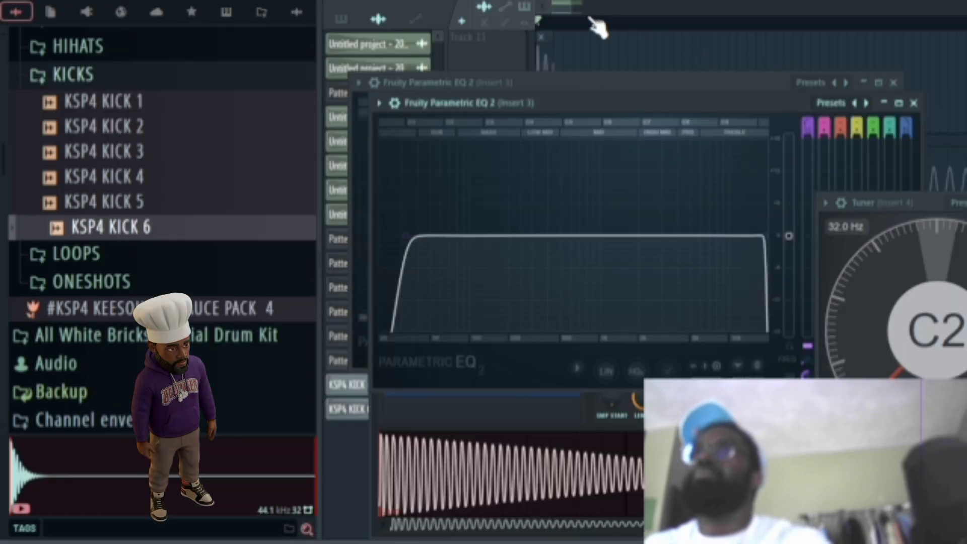
# - Play back the 808 clip on Track 13 and review its channel settings
pyautogui.click(557, 5)
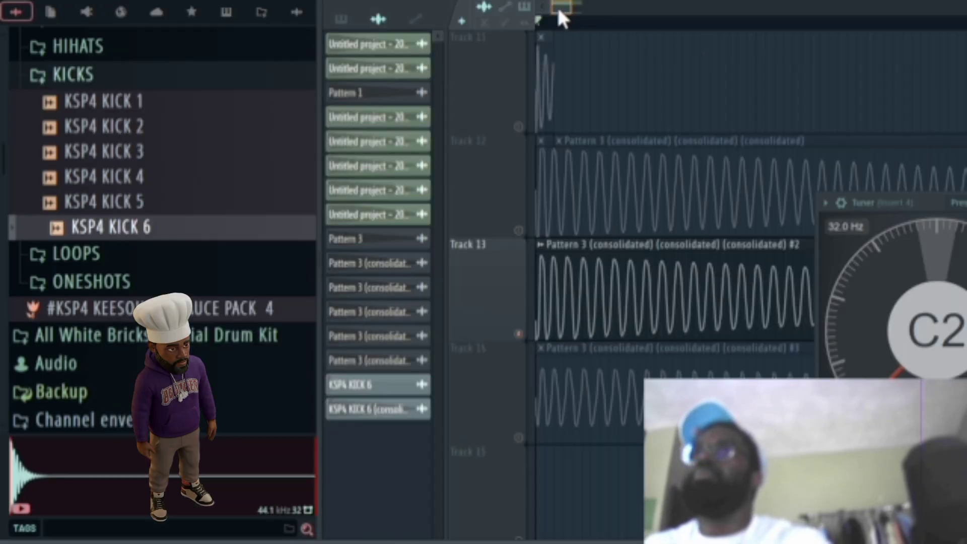
pyautogui.moveTo(571, 5); pyautogui.dragTo(764, 15)
pyautogui.press('space')
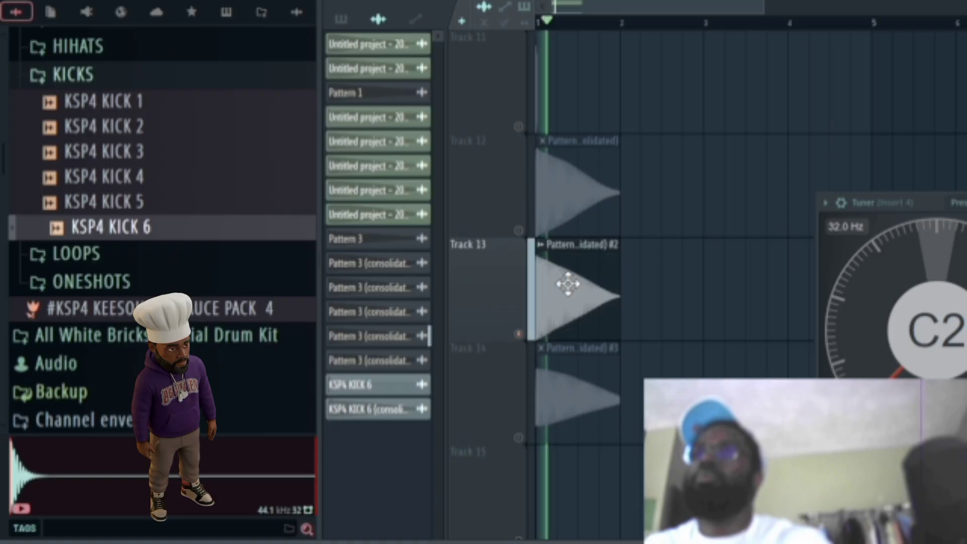
pyautogui.doubleClick(566, 281)
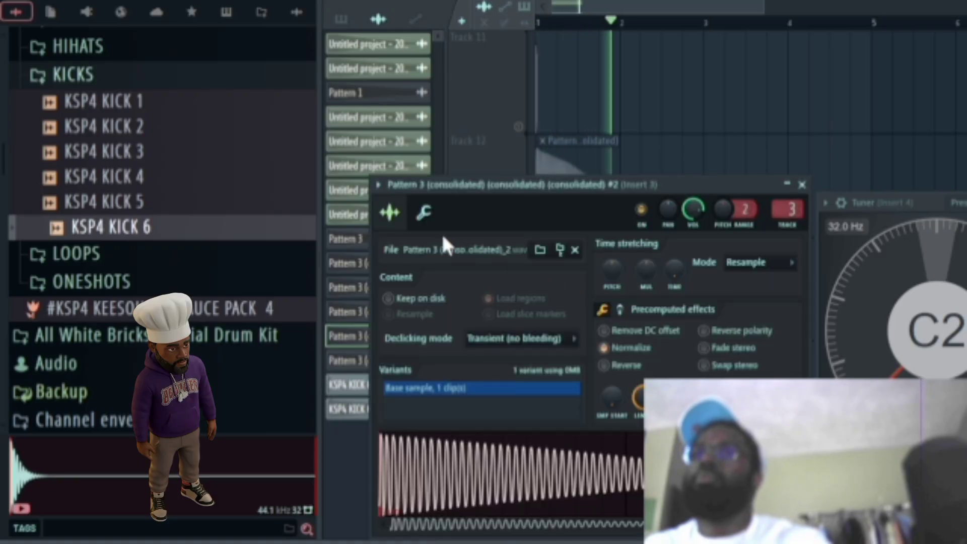
pyautogui.click(423, 212)
pyautogui.click(389, 212)
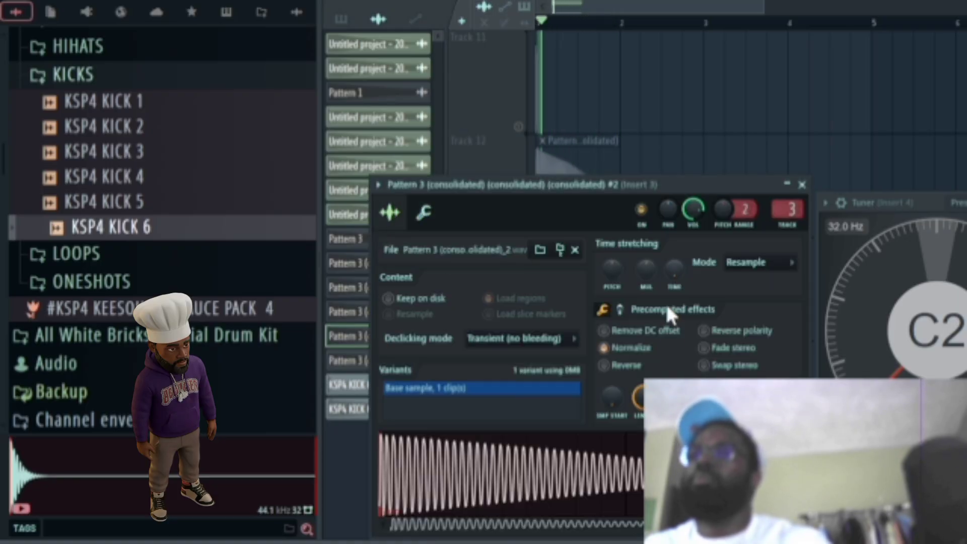
# - Turn on the HQ and LIN modes of both Parametric EQ 2 effects on mixer insert 3
pyautogui.click(790, 206)
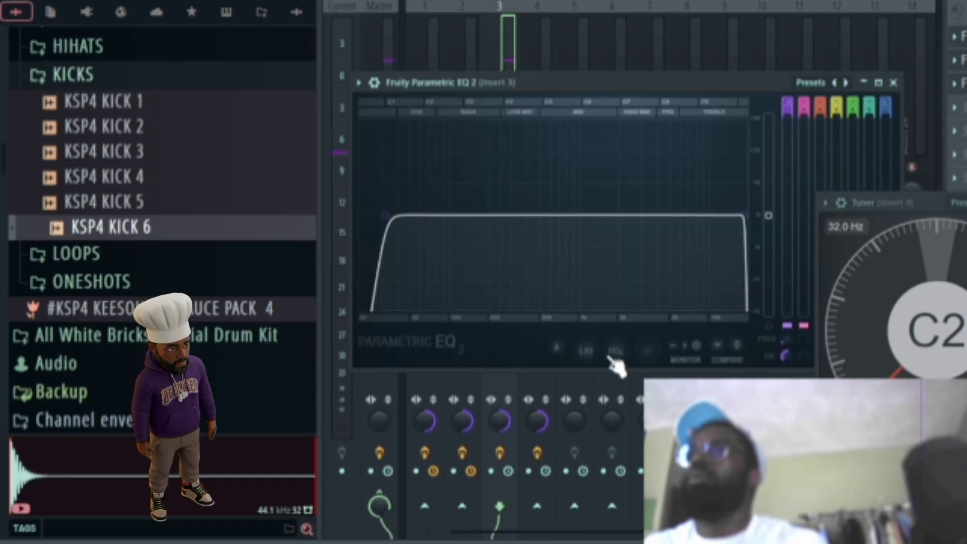
pyautogui.click(615, 351)
pyautogui.click(585, 350)
pyautogui.click(961, 83)
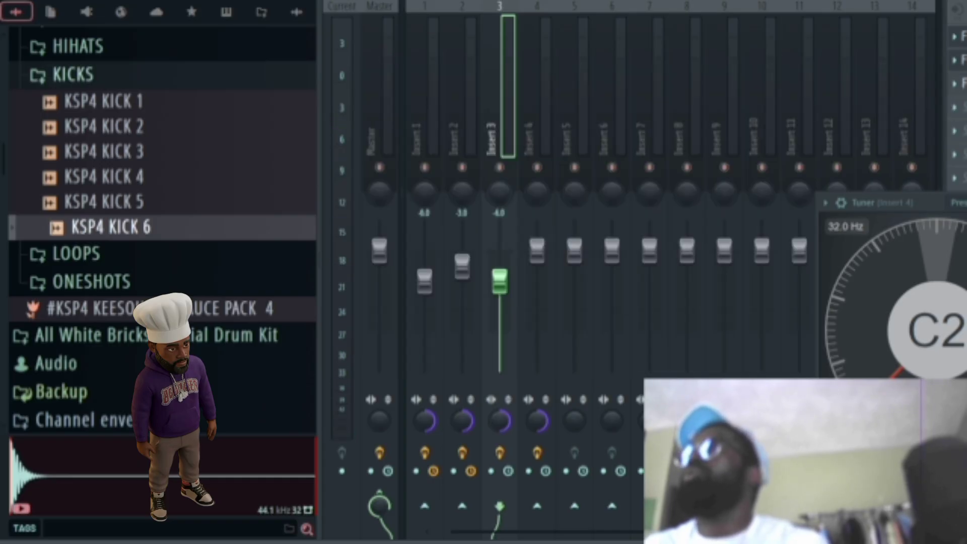
pyautogui.click(962, 60)
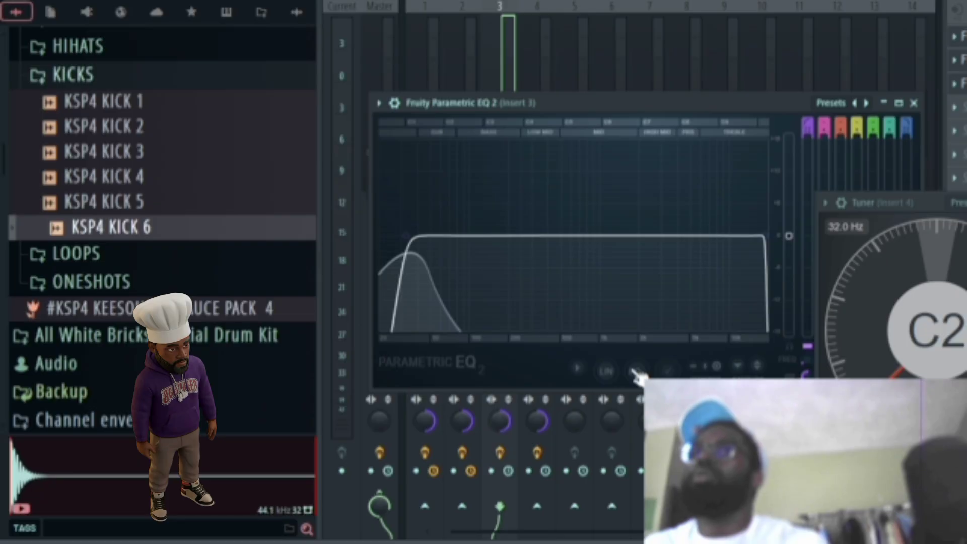
pyautogui.click(633, 371)
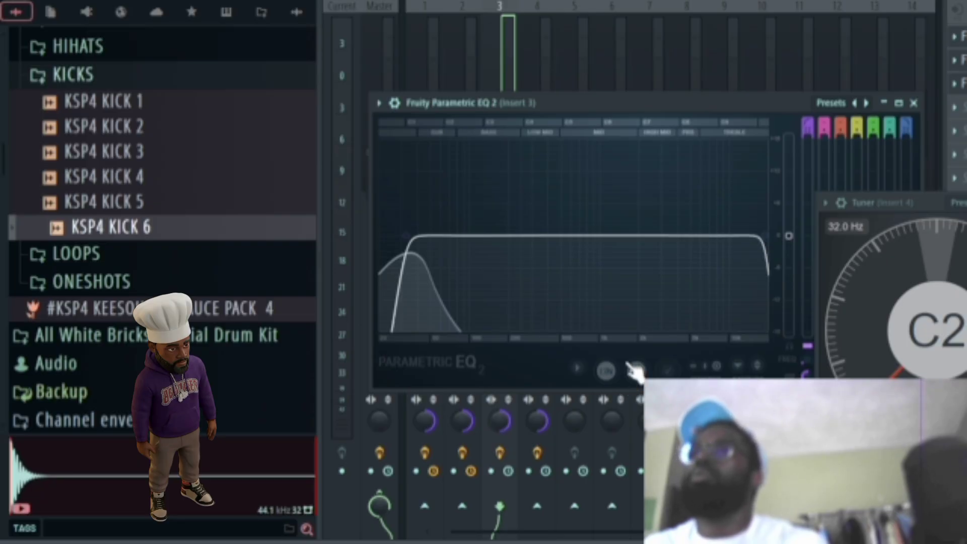
pyautogui.click(962, 59)
# - Reload the 40Hz + 18kHz cut preset in insert 3's first EQ, turn on HQ, and bring up the second EQ
pyautogui.click(962, 37)
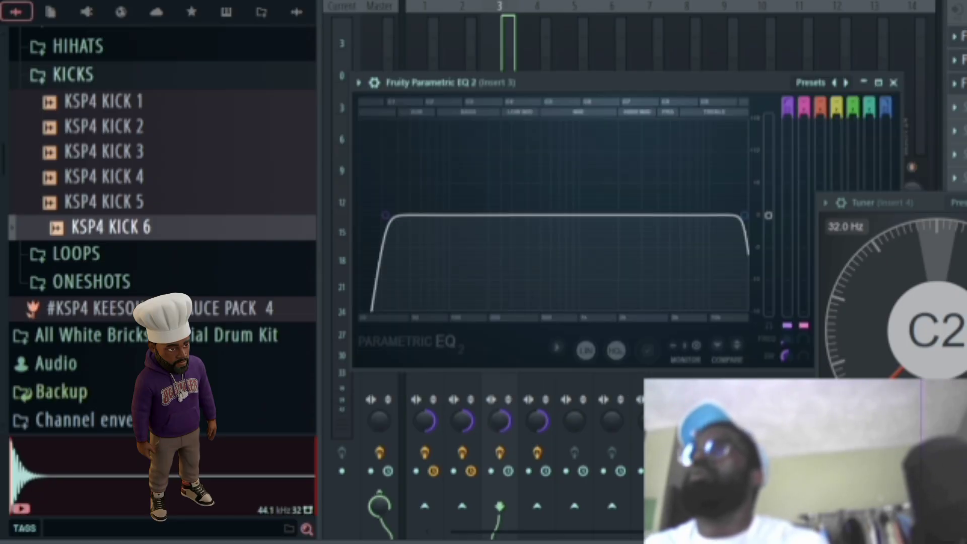
pyautogui.click(845, 83)
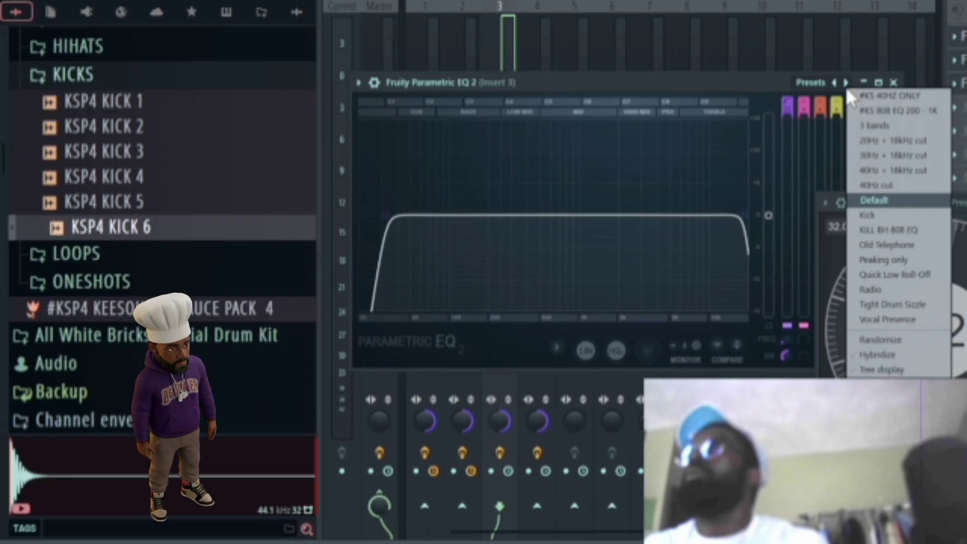
pyautogui.click(864, 170)
pyautogui.press('Escape')
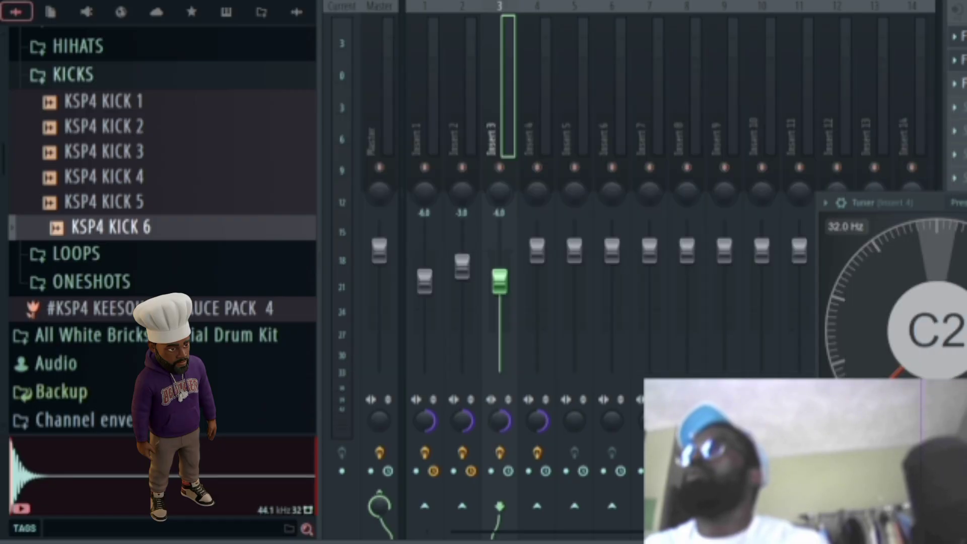
pyautogui.click(963, 36)
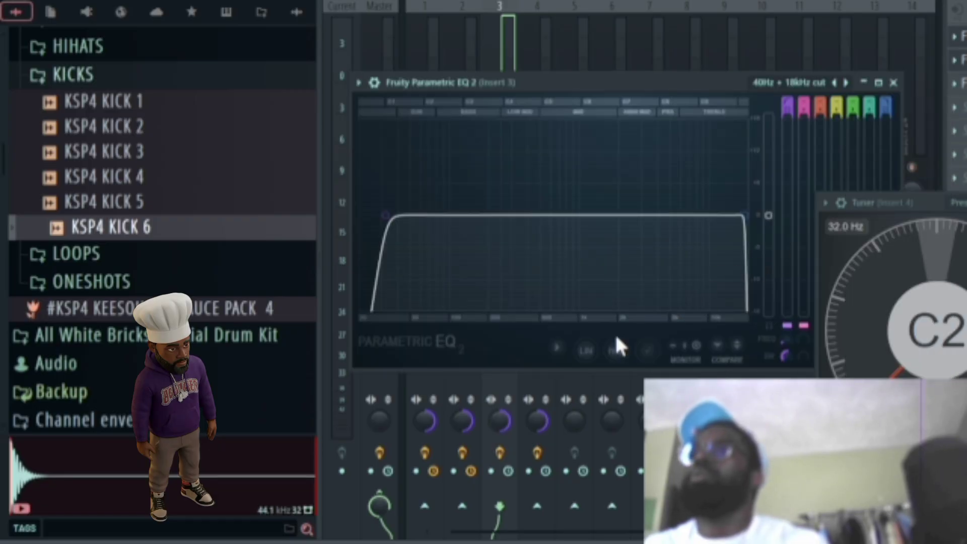
pyautogui.click(617, 348)
pyautogui.click(962, 83)
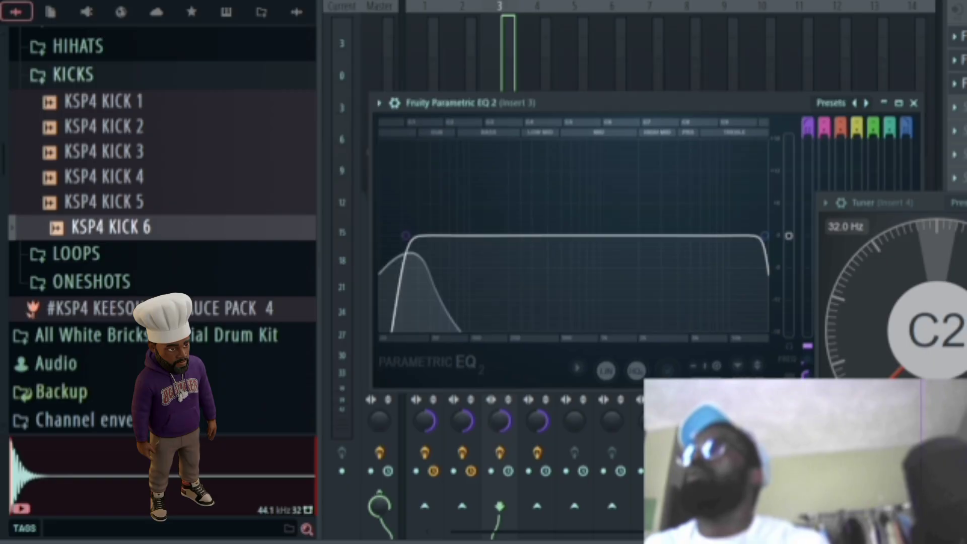
# - Load the Default preset in the second EQ on insert 3 and pull band 7 down to minimum gain in the bass range
pyautogui.click(963, 83)
pyautogui.click(963, 83)
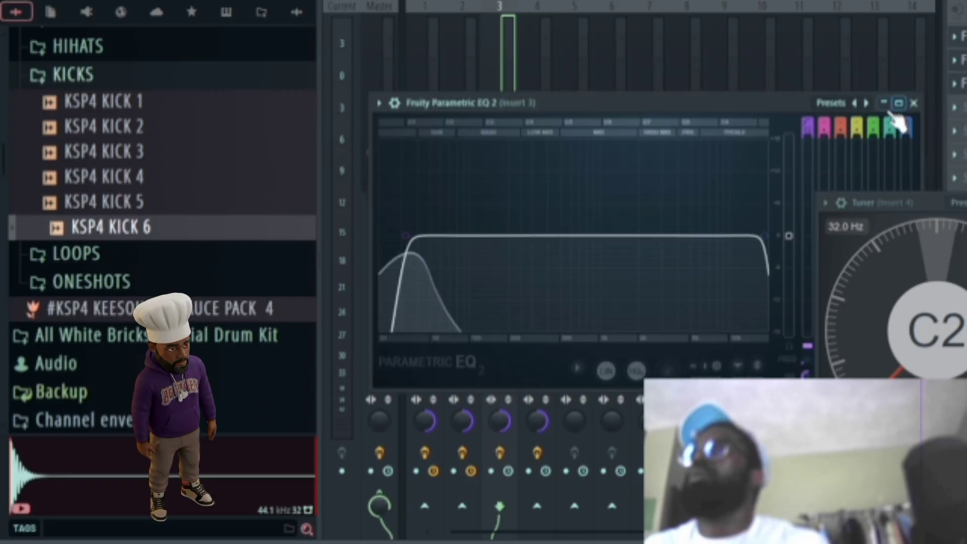
pyautogui.click(871, 107)
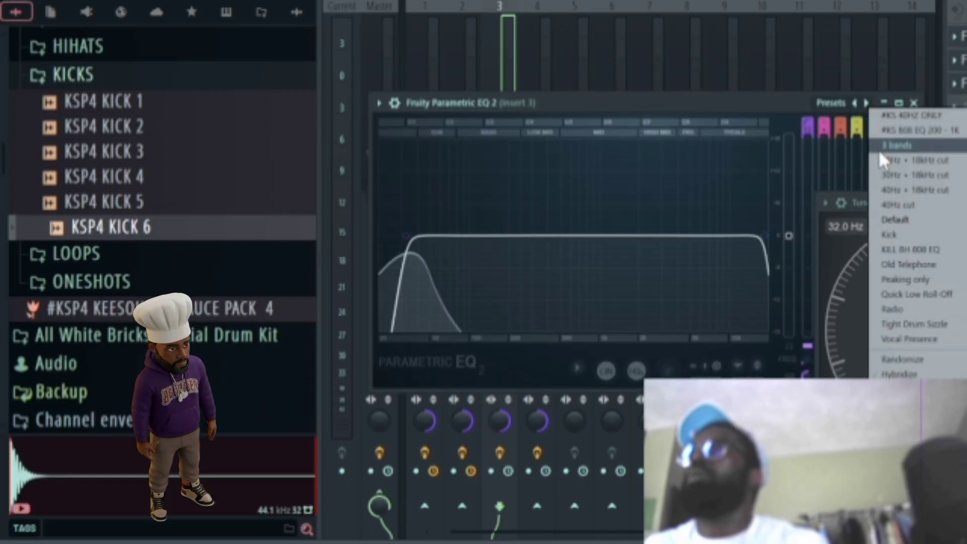
pyautogui.click(894, 220)
pyautogui.moveTo(702, 236); pyautogui.dragTo(478, 327)
pyautogui.moveTo(482, 326); pyautogui.dragTo(488, 327)
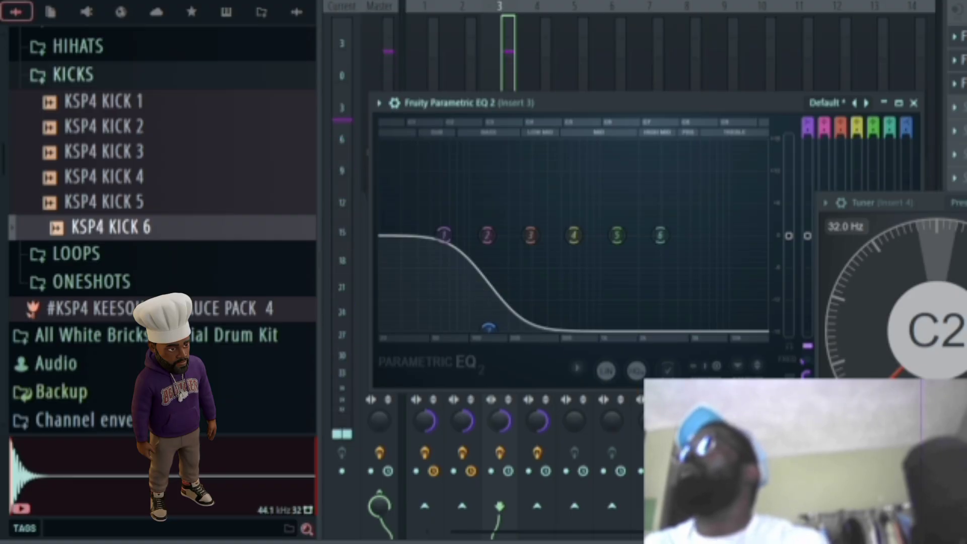
pyautogui.press('Escape')
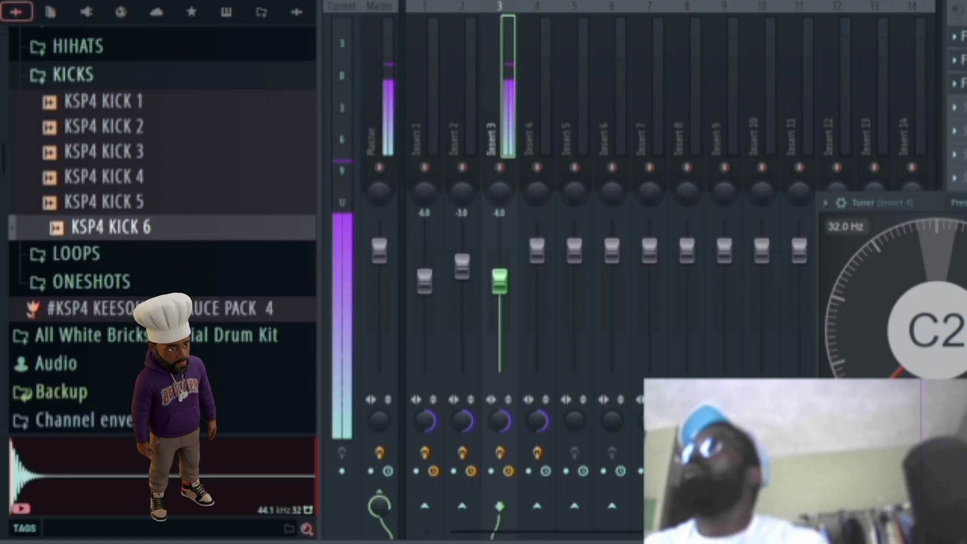
# - Stop playback, duplicate the Track 13 clip in the playlist and consolidate the copy to audio
pyautogui.press('F9')
pyautogui.click(680, 6)
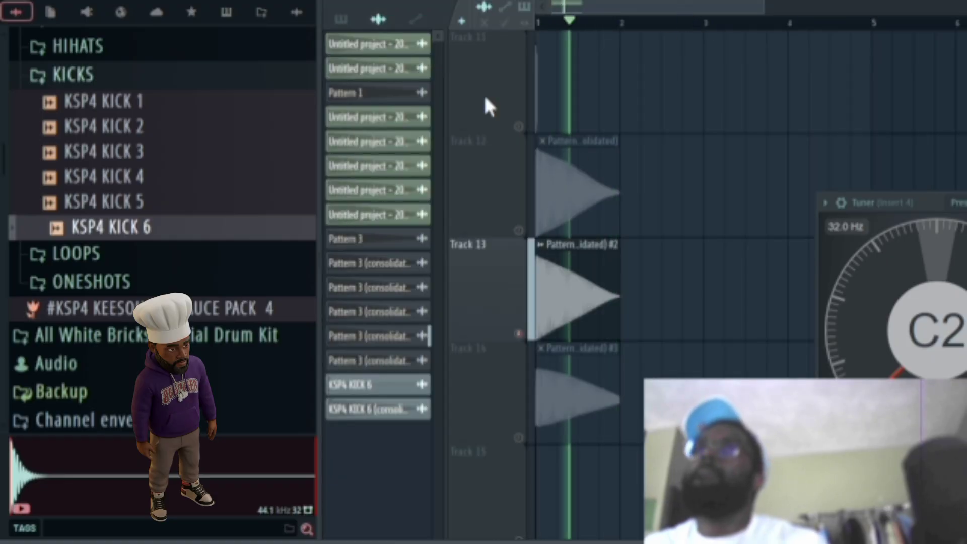
pyautogui.press('space')
pyautogui.scroll(-2, 637, 159)
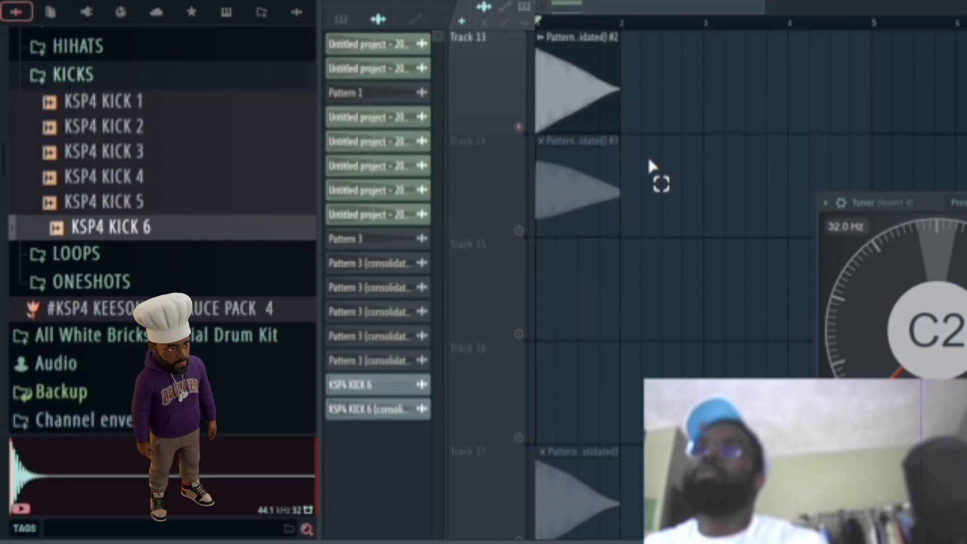
pyautogui.click(594, 115)
pyautogui.hotkey('ctrl', 'b')
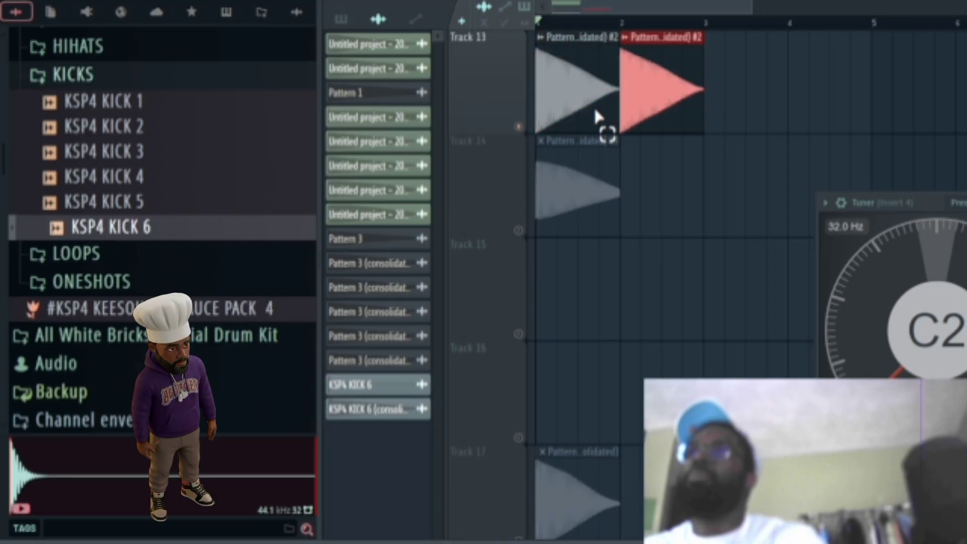
pyautogui.hotkey('ctrl', 'alt', 'c')
pyautogui.press('Return')
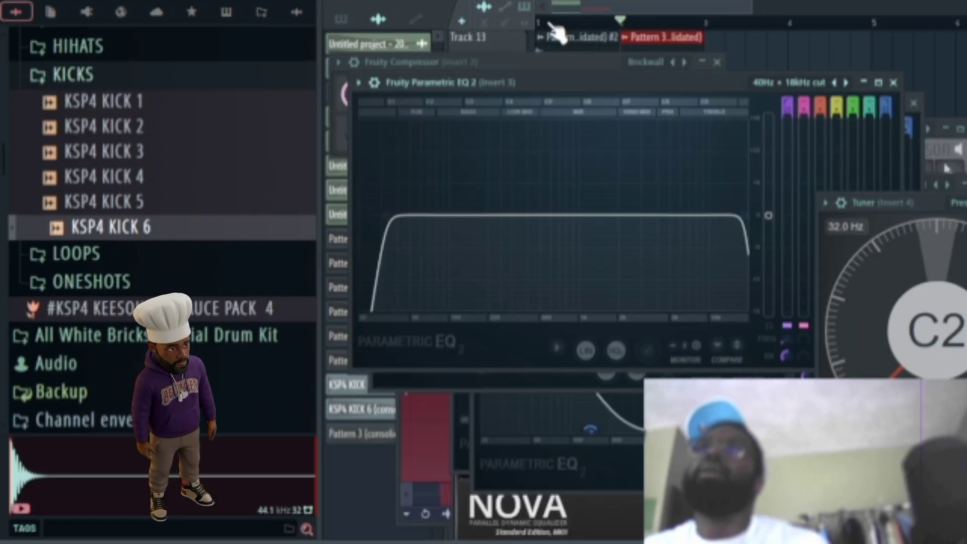
# - Move the newly consolidated clip to bar 1 on Track 20
pyautogui.moveTo(664, 37); pyautogui.dragTo(577, 376)
pyautogui.moveTo(557, 316); pyautogui.dragTo(470, 238)
pyautogui.scroll(8, 669, 315)
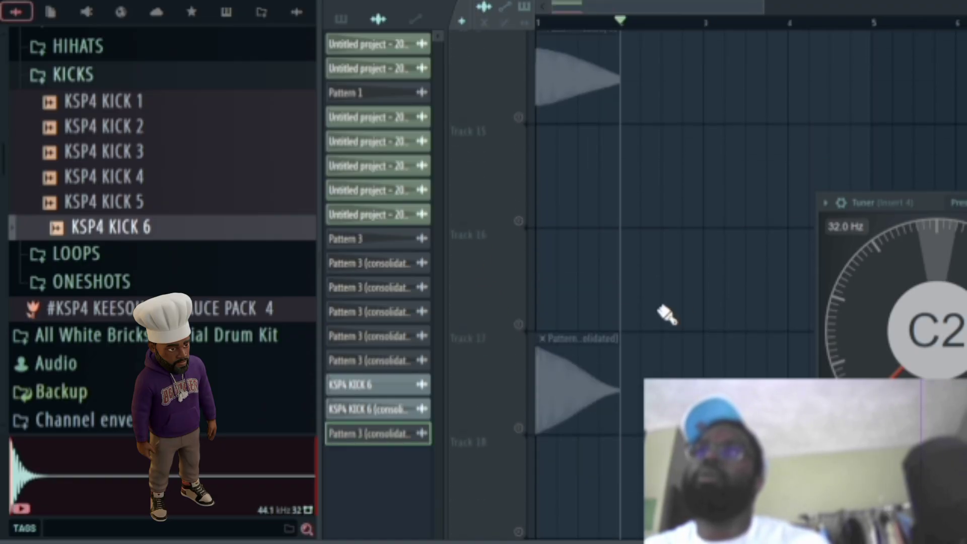
# - Open the channel settings of the Track 14 clip and normalize its sample
pyautogui.scroll(-3, 587, 291)
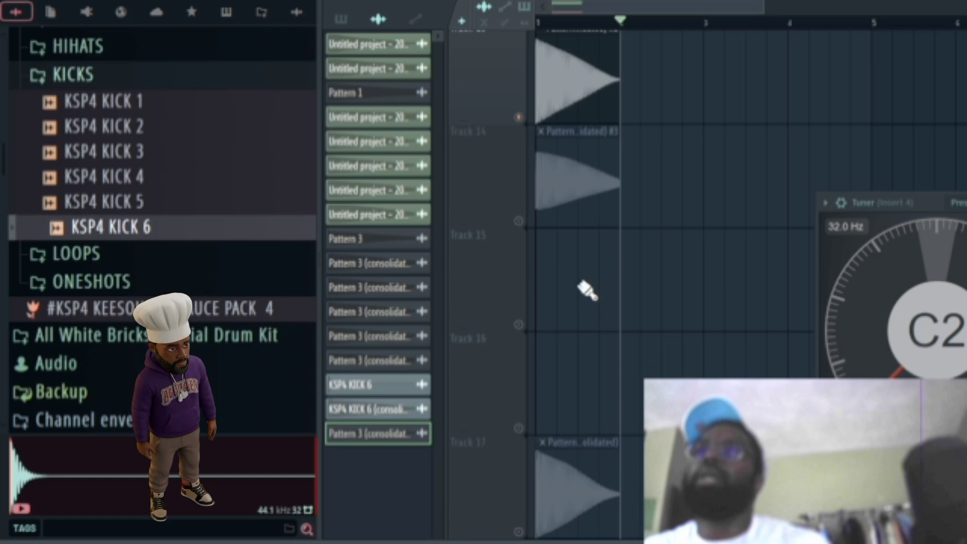
pyautogui.click(552, 192)
pyautogui.doubleClick(543, 200)
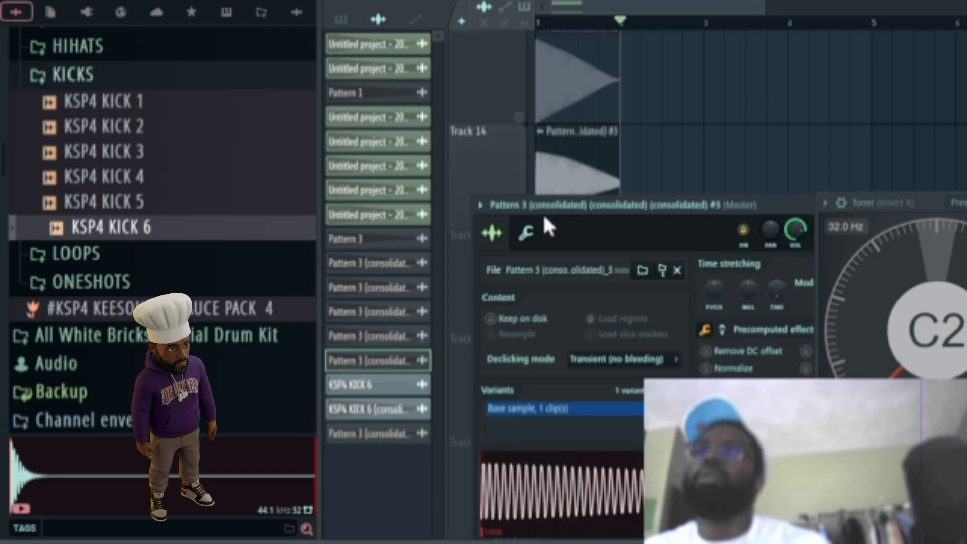
pyautogui.click(524, 245)
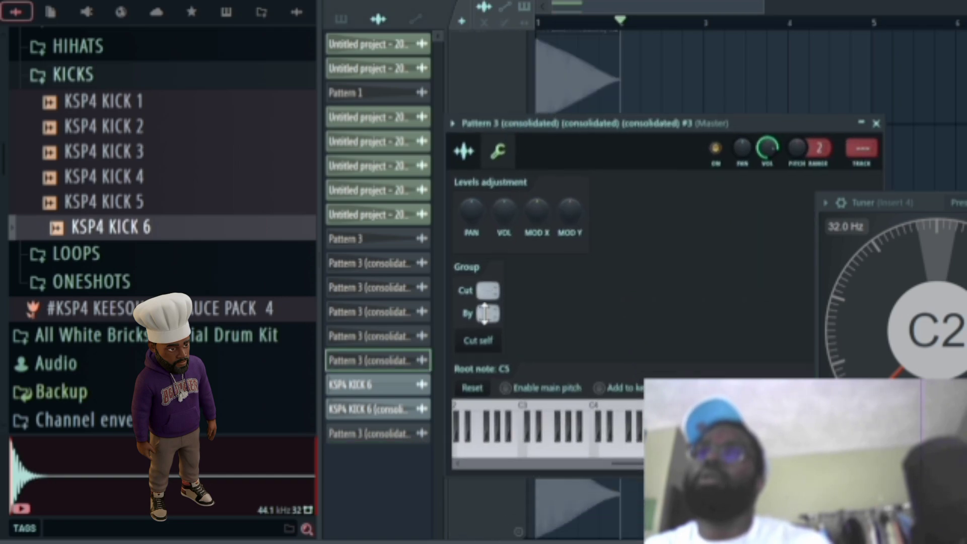
pyautogui.click(467, 153)
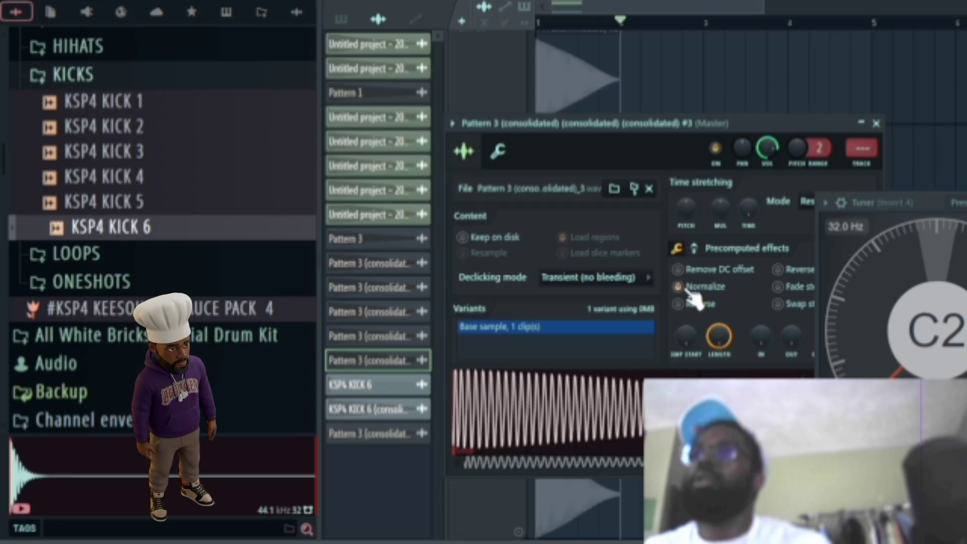
pyautogui.click(695, 248)
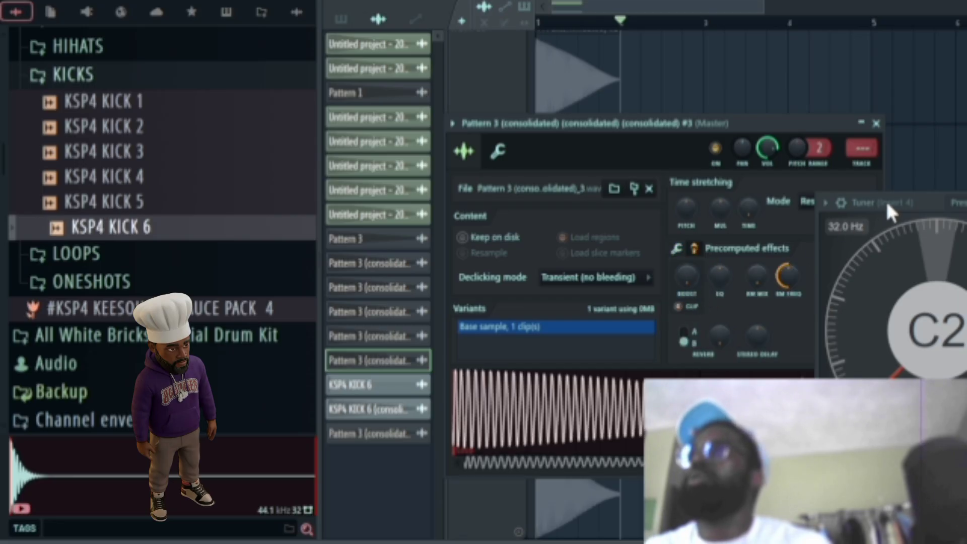
# - Move the Tuner aside and add a slight fade-out to the Track 14 clip's sample
pyautogui.moveTo(885, 199); pyautogui.dragTo(950, 125)
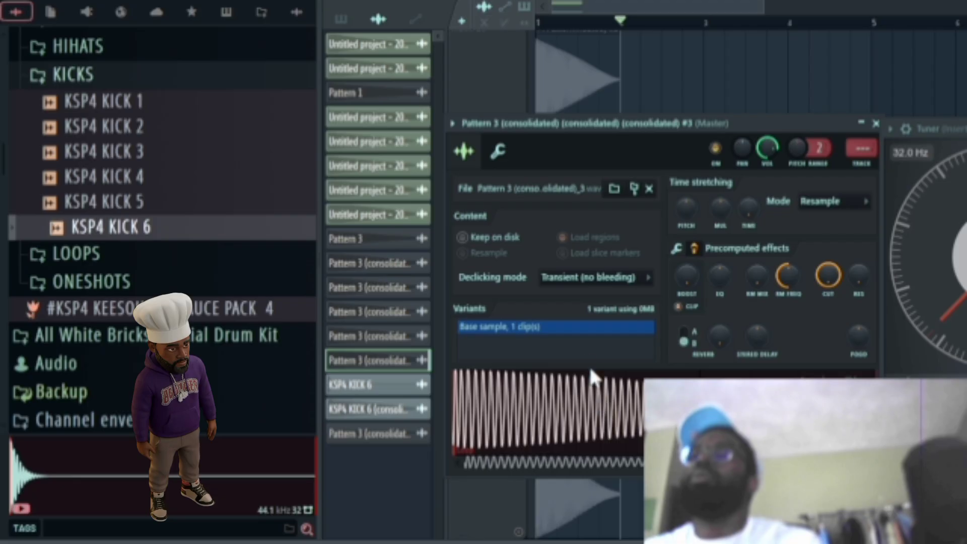
pyautogui.click(497, 151)
pyautogui.click(464, 151)
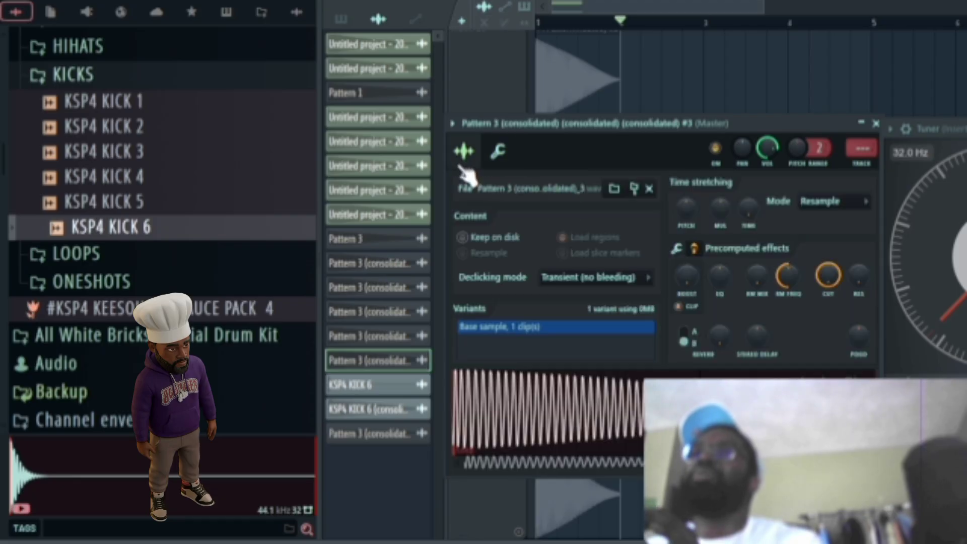
pyautogui.click(681, 252)
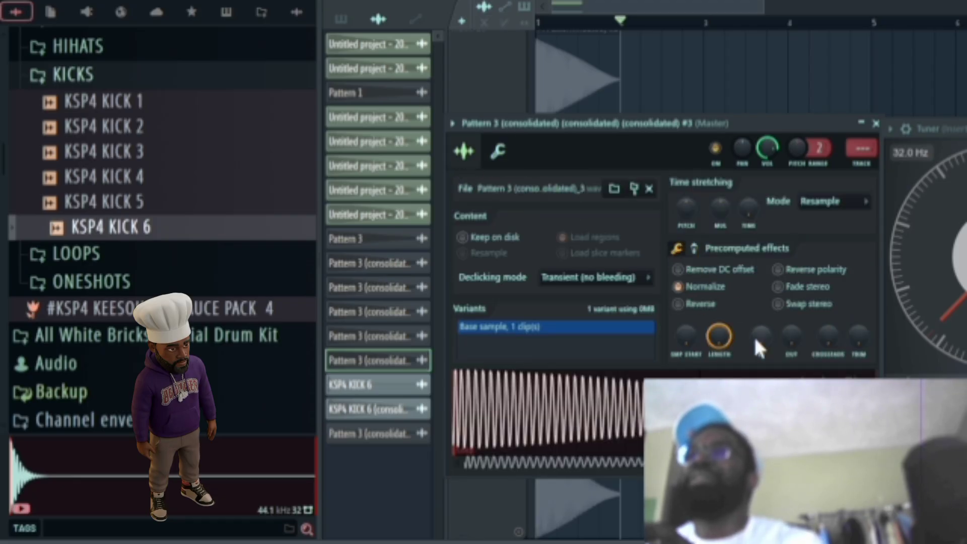
pyautogui.moveTo(791, 336); pyautogui.dragTo(791, 327)
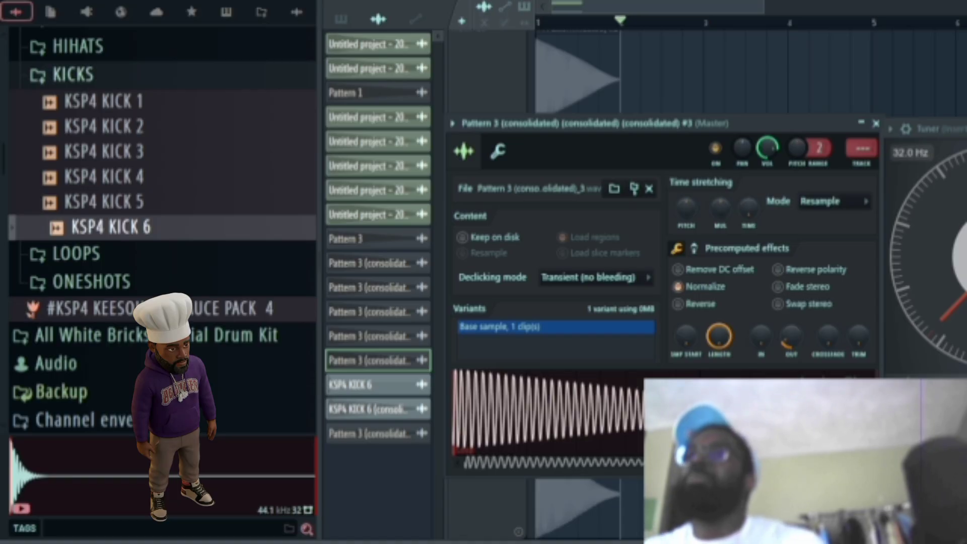
pyautogui.press('Escape')
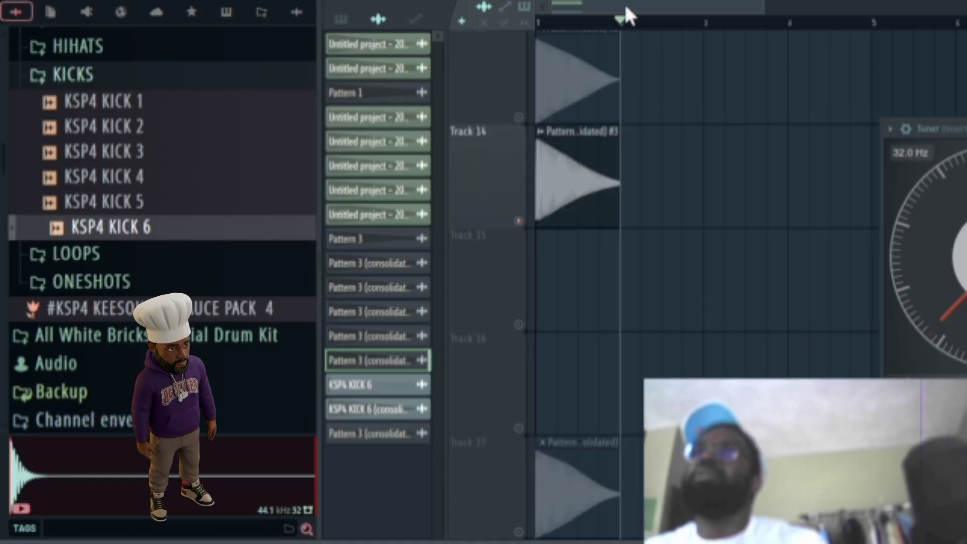
# - Duplicate the Track 14 clip and consolidate the copy to audio
pyautogui.click(596, 185)
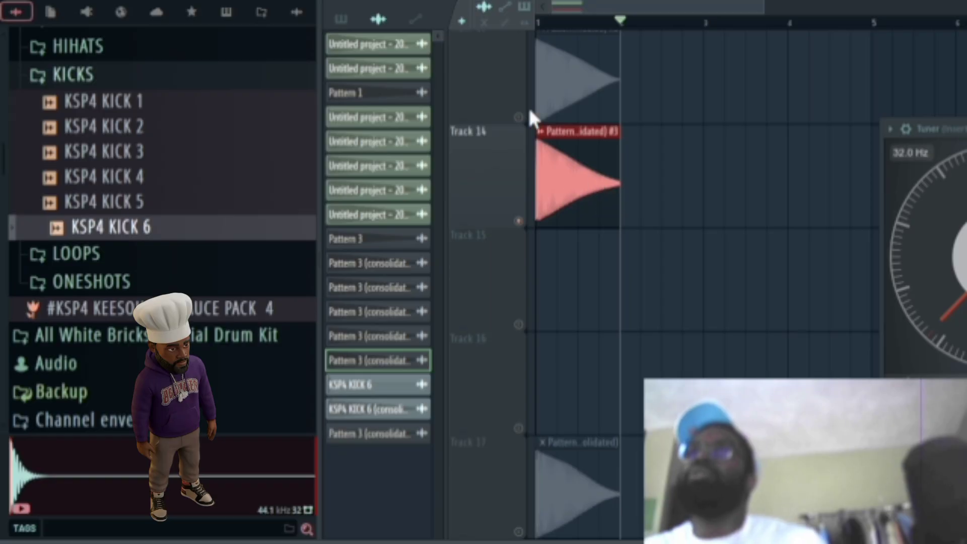
pyautogui.hotkey('ctrl', 'b')
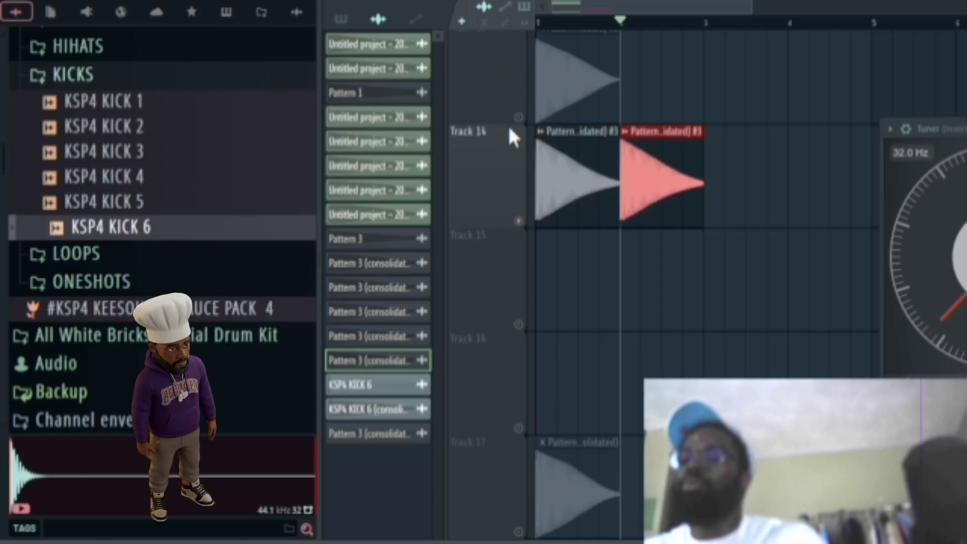
pyautogui.hotkey('ctrl', 'r')
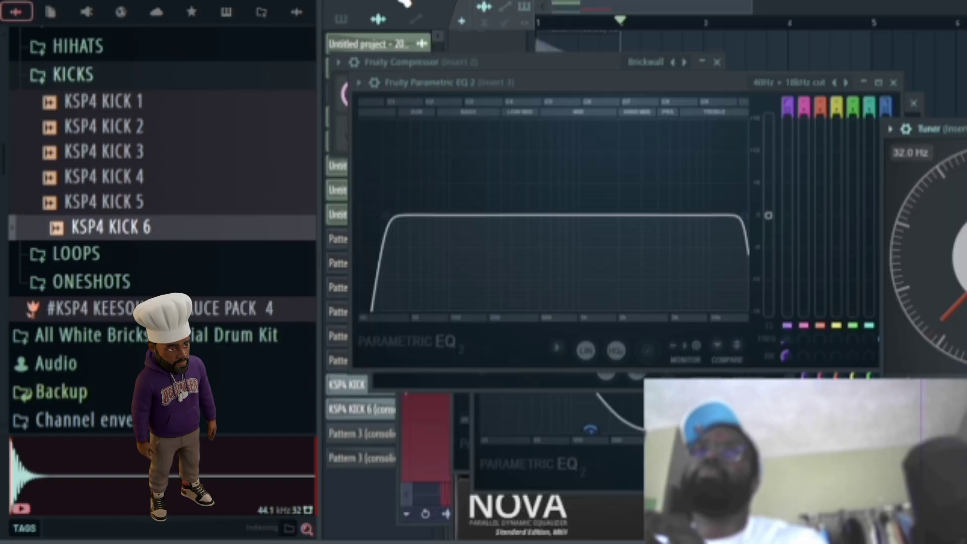
# - Move the consolidated copy of the Track 14 clip to bar 1 on Track 21
pyautogui.click(569, 7)
pyautogui.moveTo(635, 142); pyautogui.dragTo(551, 479)
pyautogui.moveTo(505, 400); pyautogui.dragTo(436, 225)
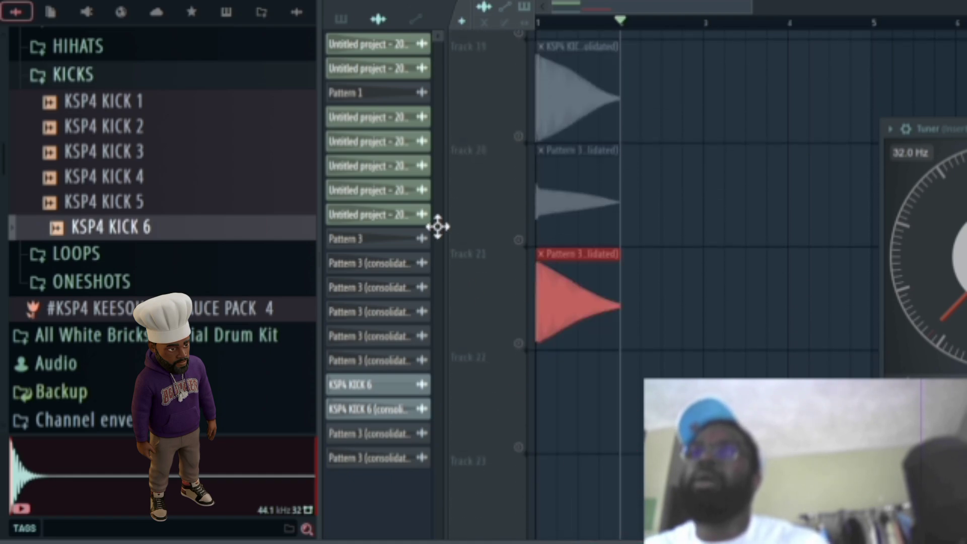
# - Review the channel settings of the KSP4 KICK 6 (consolidated) clip on Track 19
pyautogui.doubleClick(554, 121)
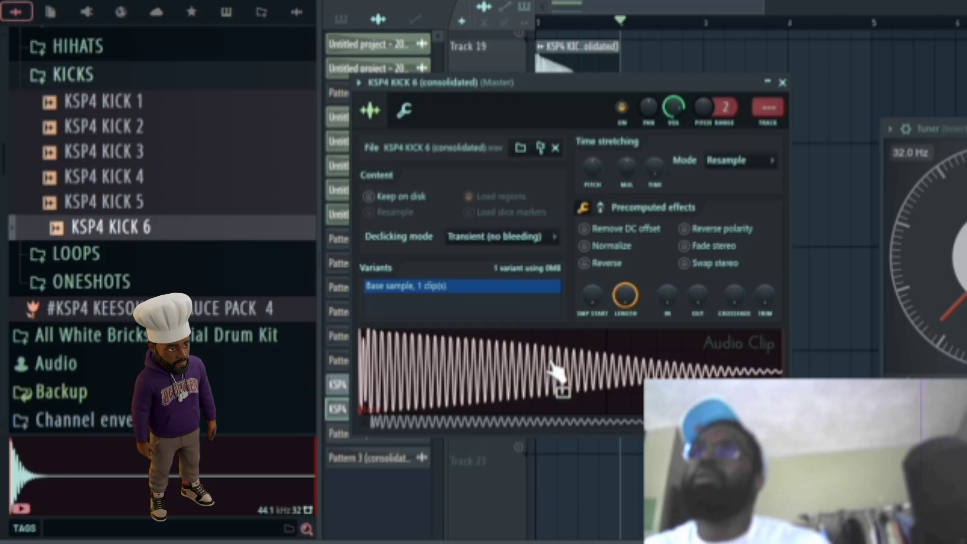
pyautogui.click(400, 123)
pyautogui.click(370, 110)
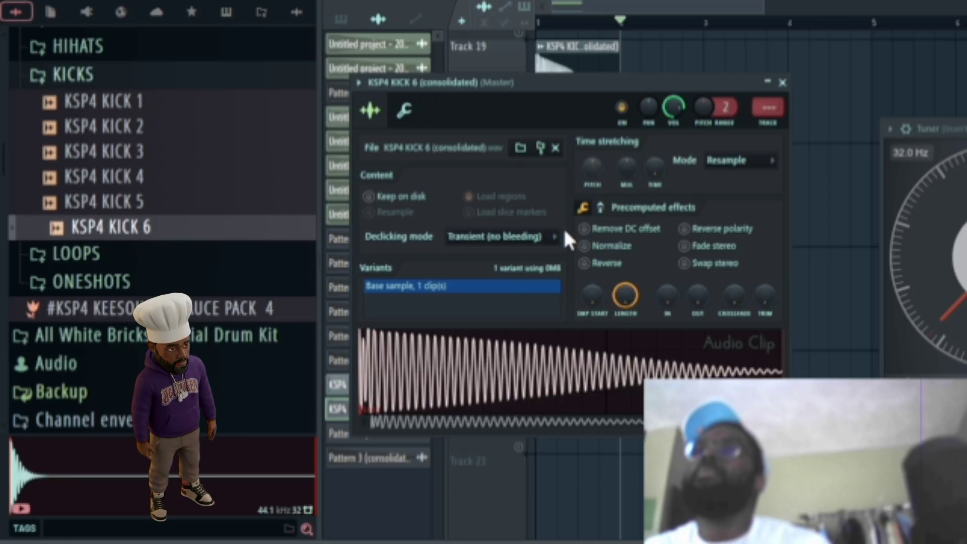
pyautogui.press('Escape')
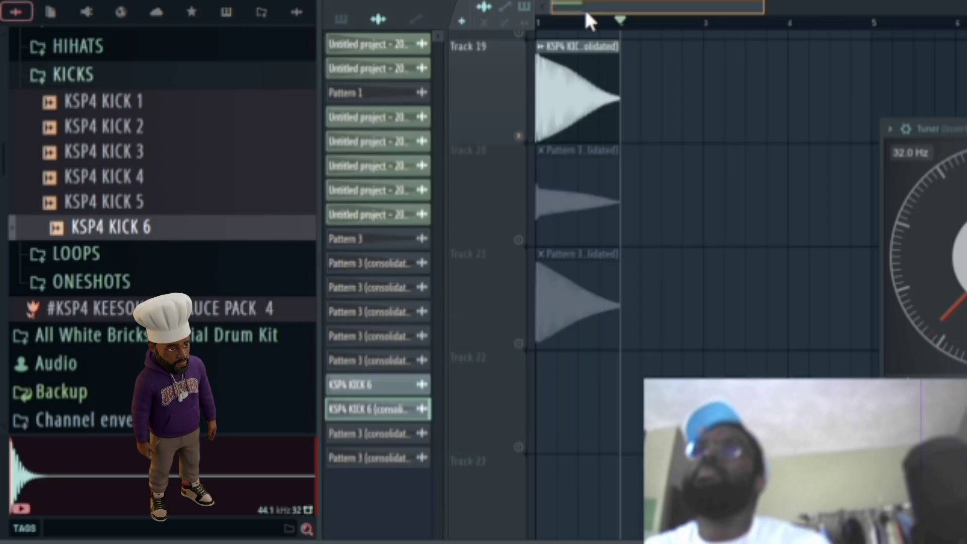
# - Normalize the Track 20 clip's sample and set it to cut itself in cut group 18
pyautogui.doubleClick(550, 226)
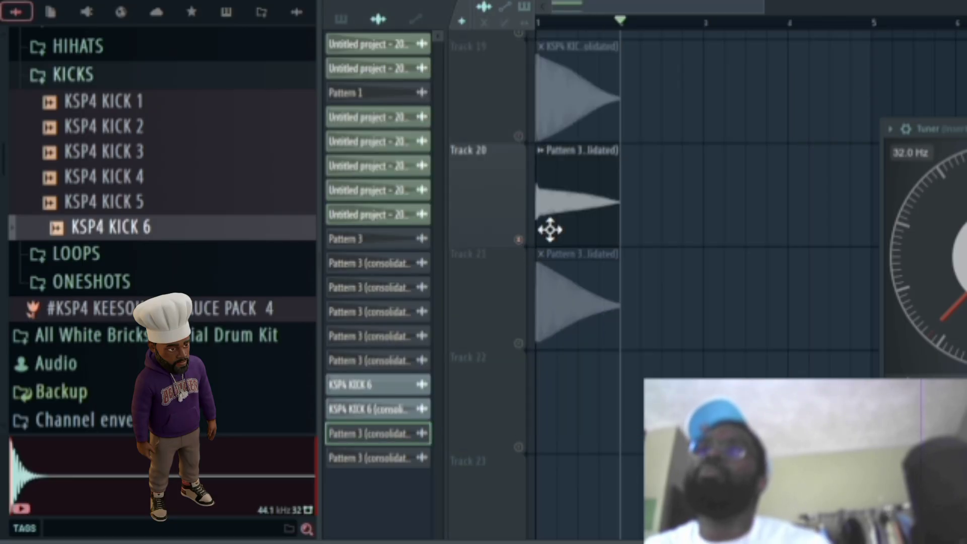
pyautogui.click(620, 227)
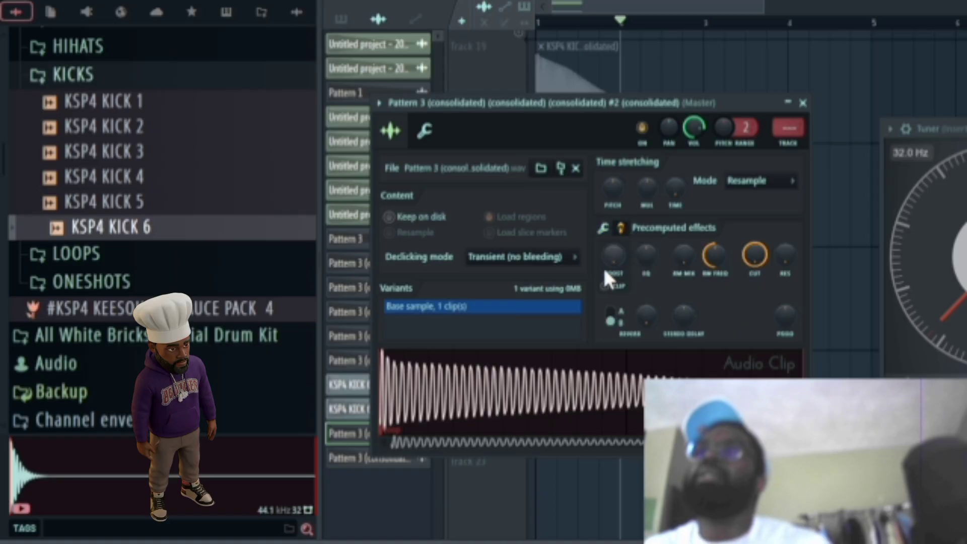
pyautogui.click(425, 132)
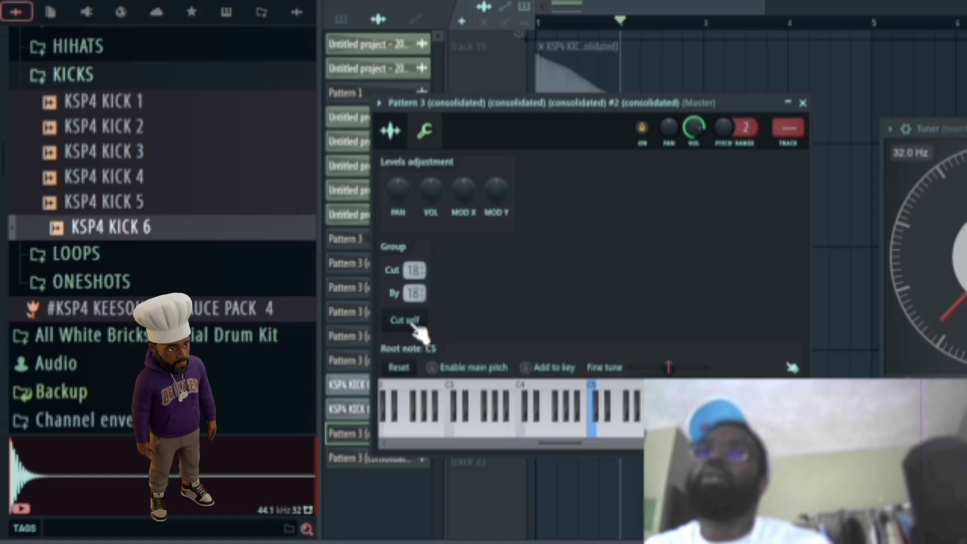
pyautogui.click(397, 132)
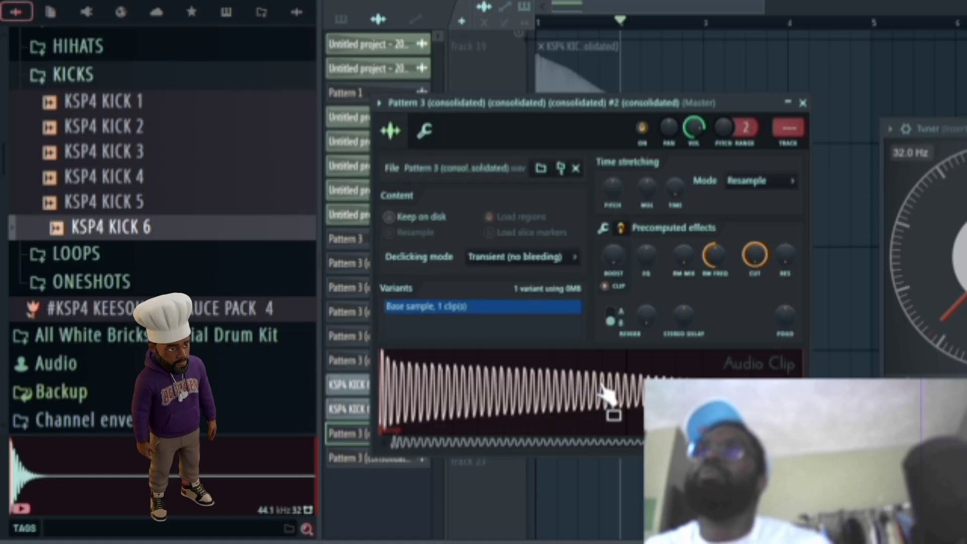
# - Boost the Track 20 clip's sample slightly and shape its tail with a long fade-out
pyautogui.click(605, 231)
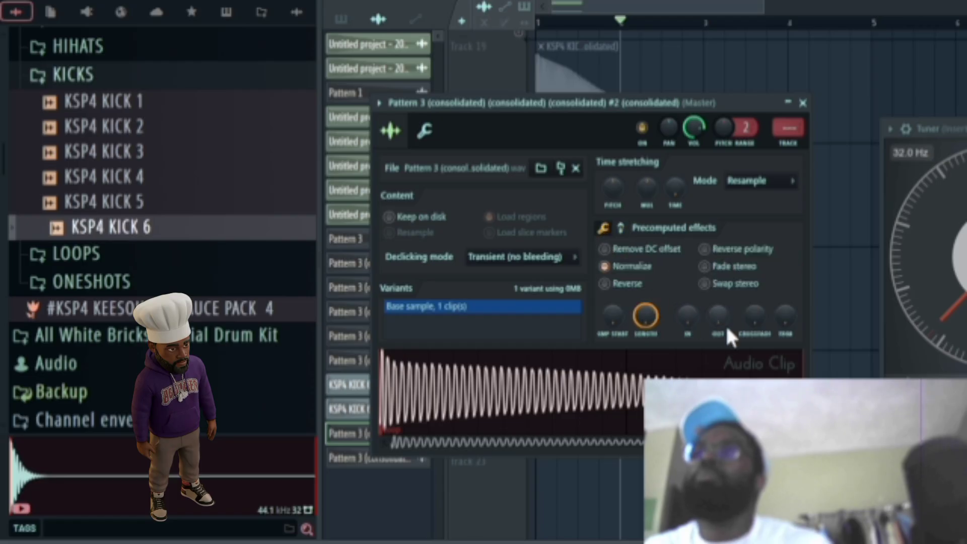
pyautogui.moveTo(717, 315); pyautogui.dragTo(717, 302)
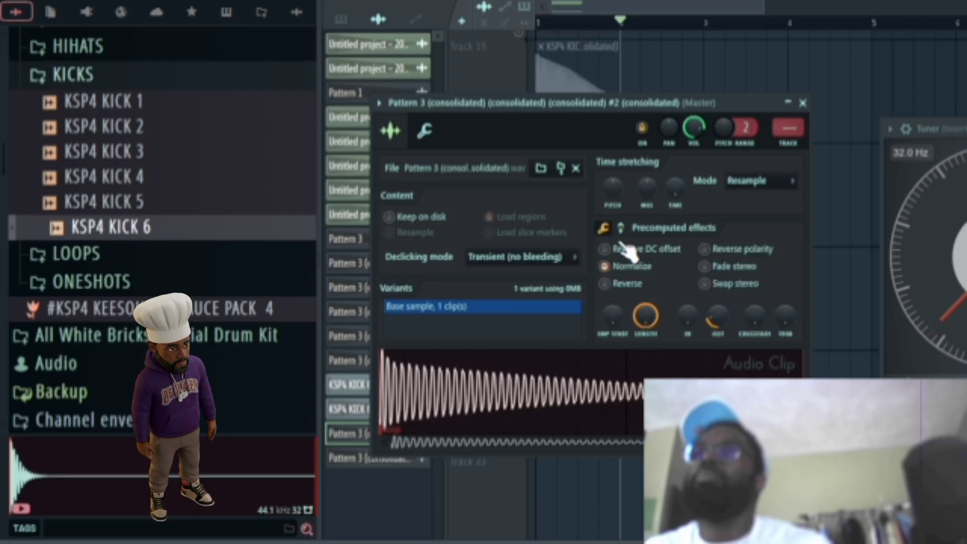
pyautogui.click(621, 228)
pyautogui.moveTo(613, 256); pyautogui.dragTo(613, 237)
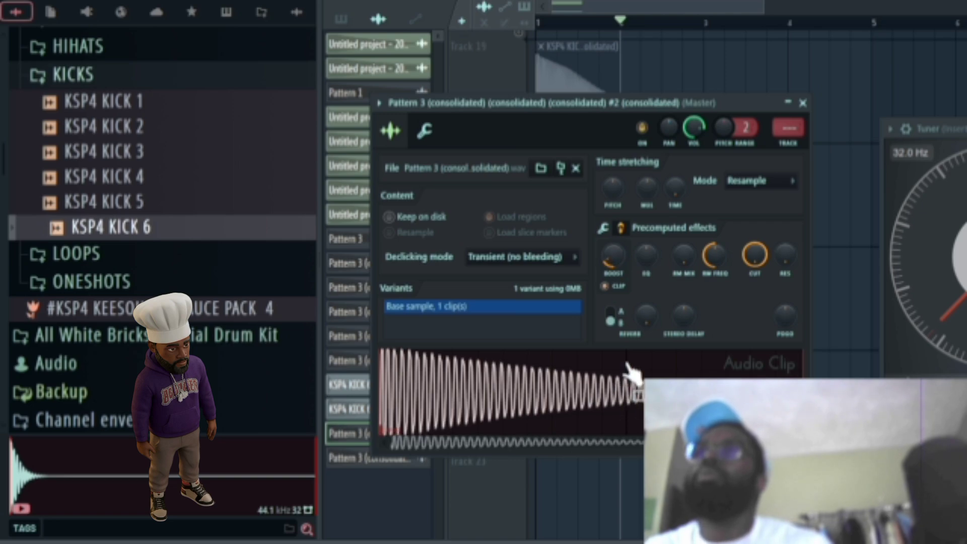
pyautogui.click(603, 228)
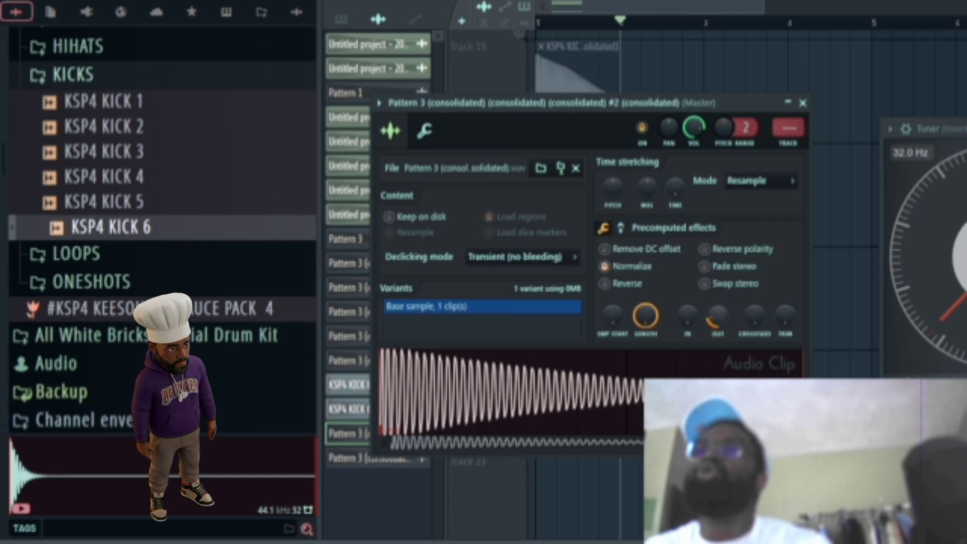
pyautogui.moveTo(717, 316); pyautogui.dragTo(717, 304)
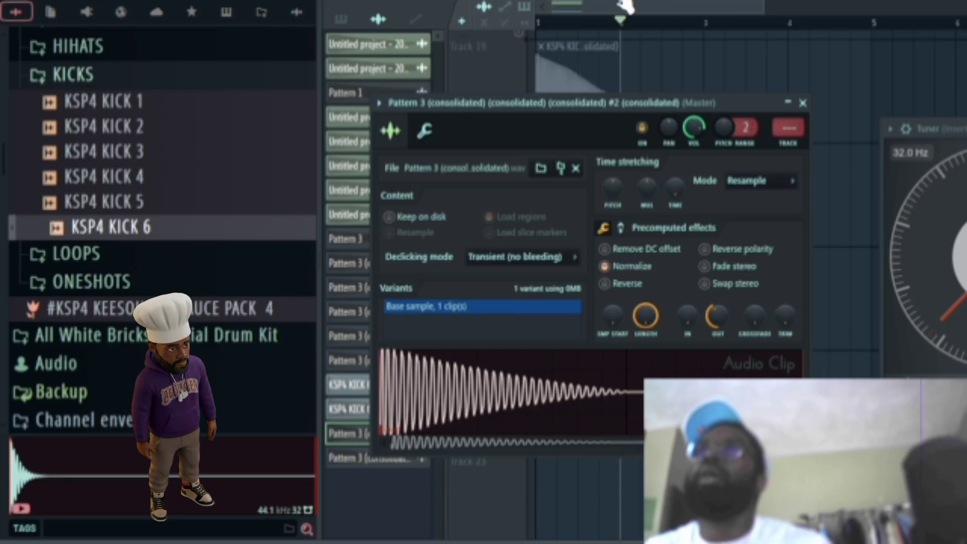
# - Normalize the Track 21 clip's sample and add a short fade-out to its tail
pyautogui.press('Escape')
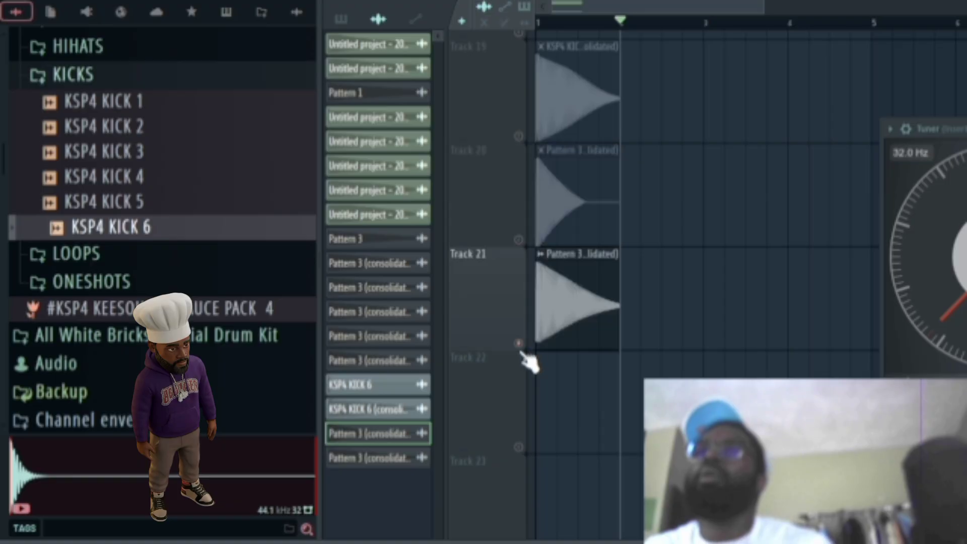
pyautogui.doubleClick(578, 319)
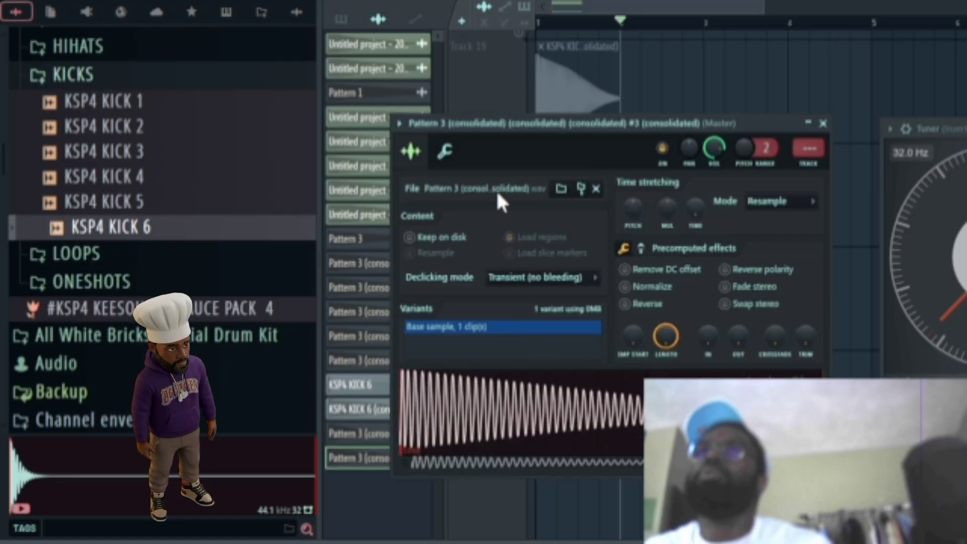
pyautogui.click(446, 151)
pyautogui.click(411, 151)
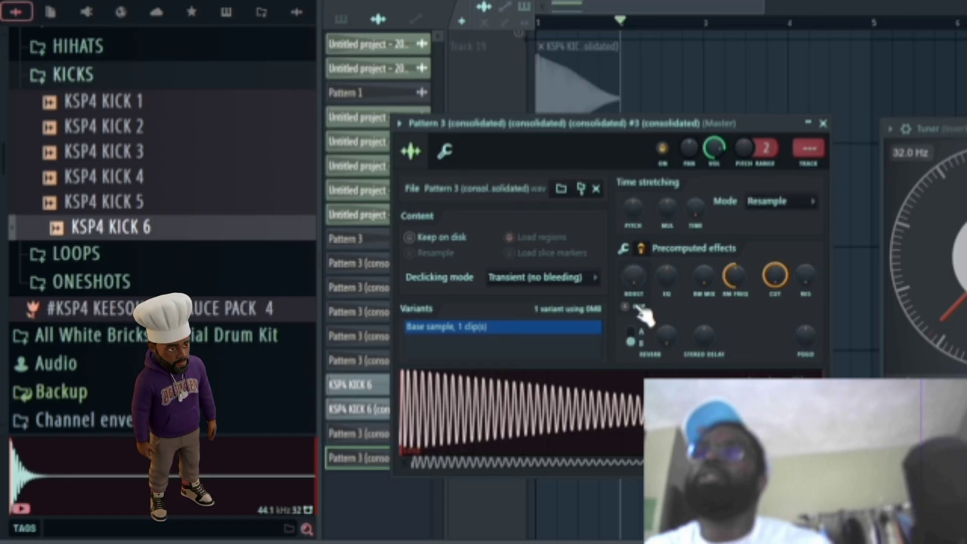
pyautogui.click(625, 286)
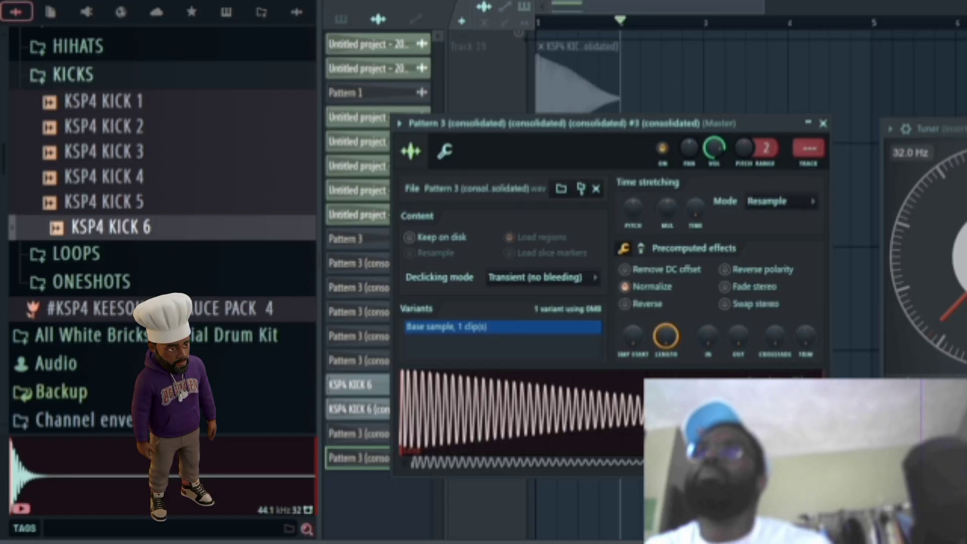
pyautogui.moveTo(734, 343); pyautogui.dragTo(733, 338)
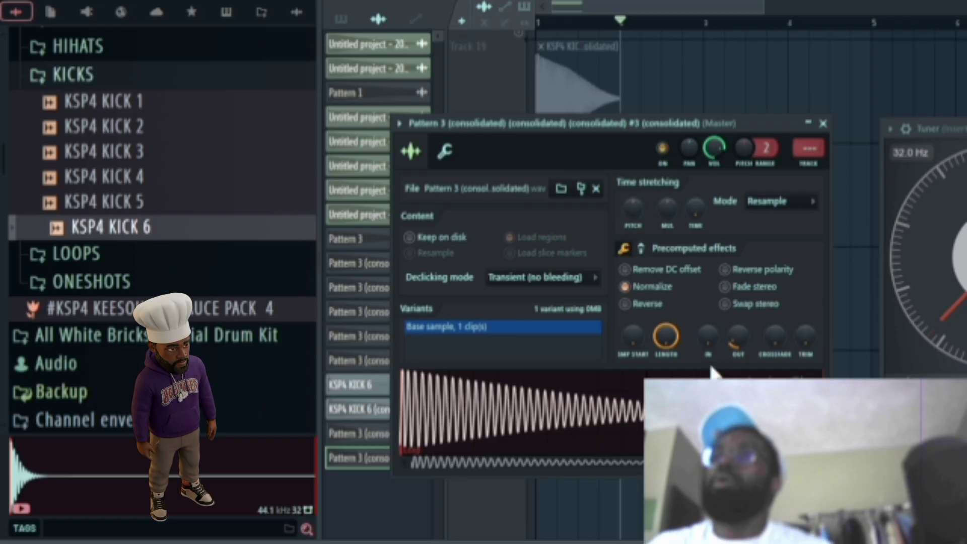
pyautogui.press('Escape')
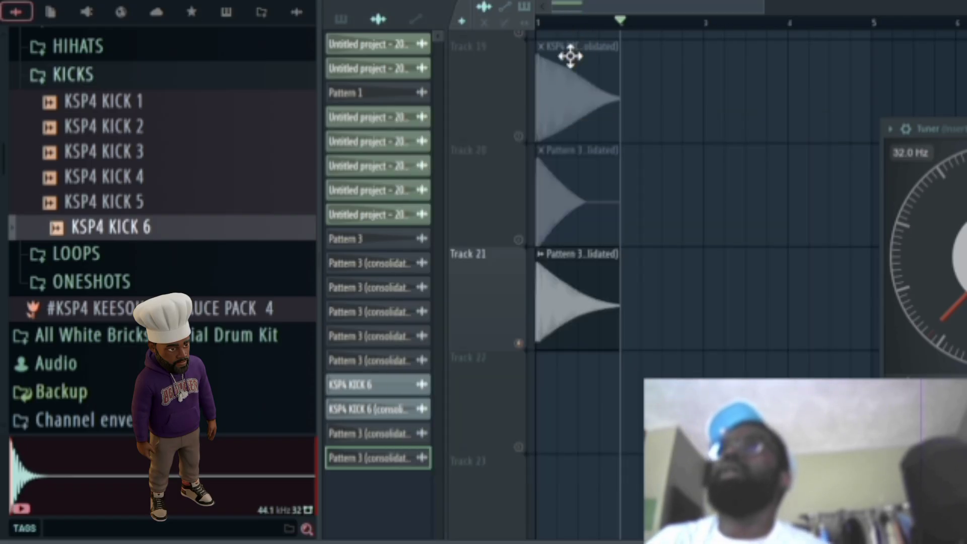
# - Route the soloed KSP4 KICK 6 (consolidated) clip on Track 19 to mixer insert 4 and play it to read its pitch on the tuner
pyautogui.rightClick(519, 147)
pyautogui.click(509, 130)
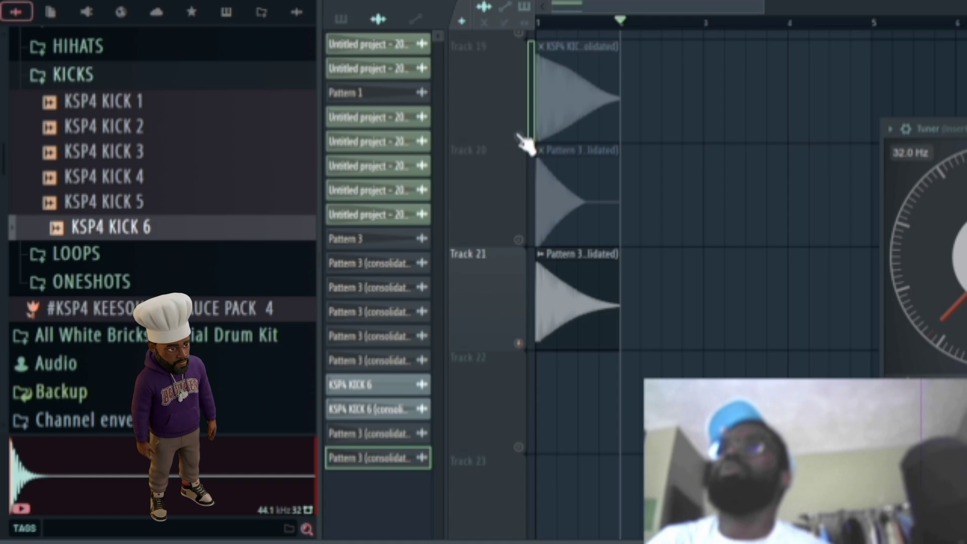
pyautogui.doubleClick(557, 108)
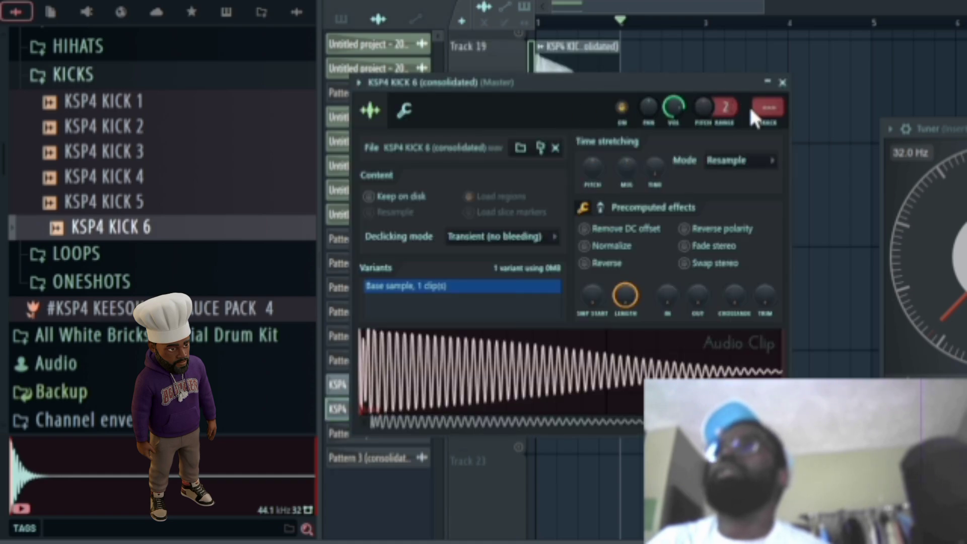
pyautogui.moveTo(760, 108); pyautogui.dragTo(759, 83)
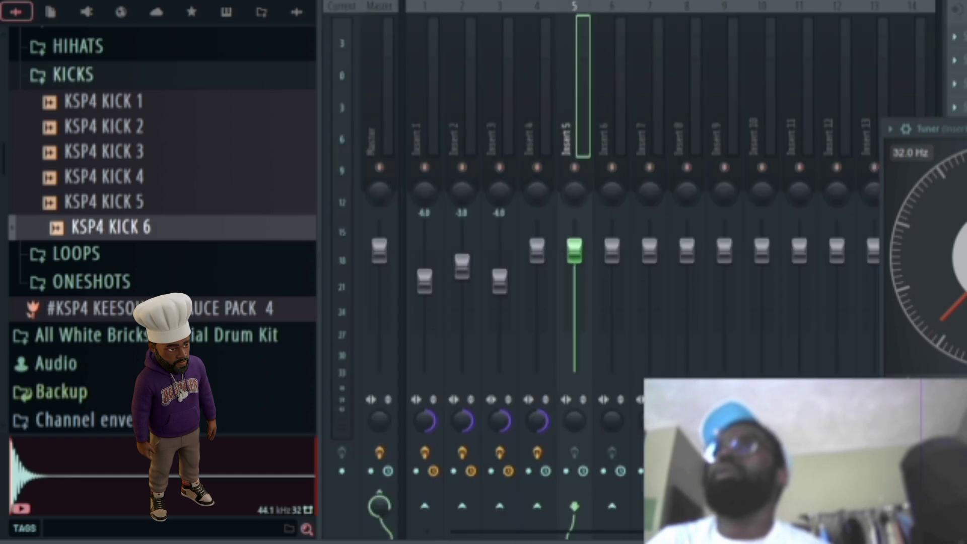
pyautogui.click(550, 85)
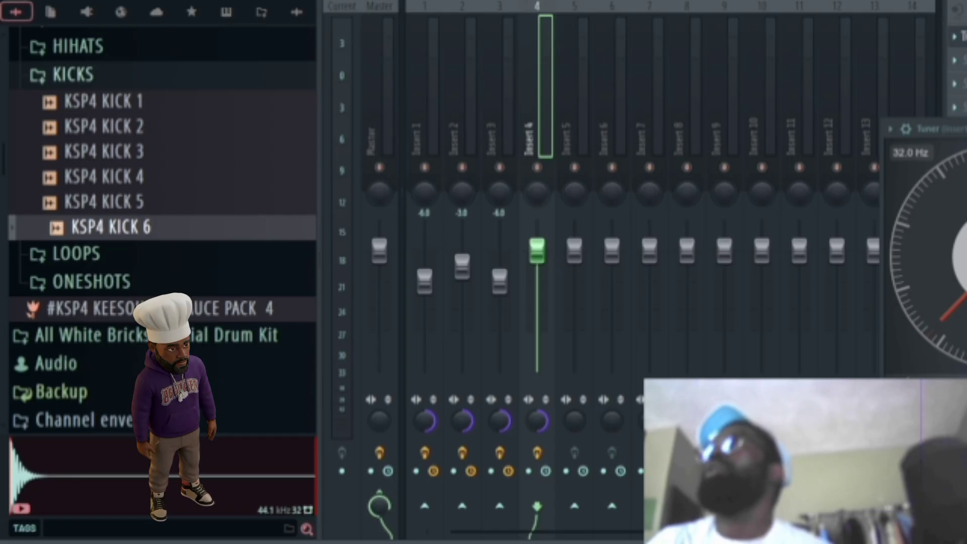
pyautogui.press('F9')
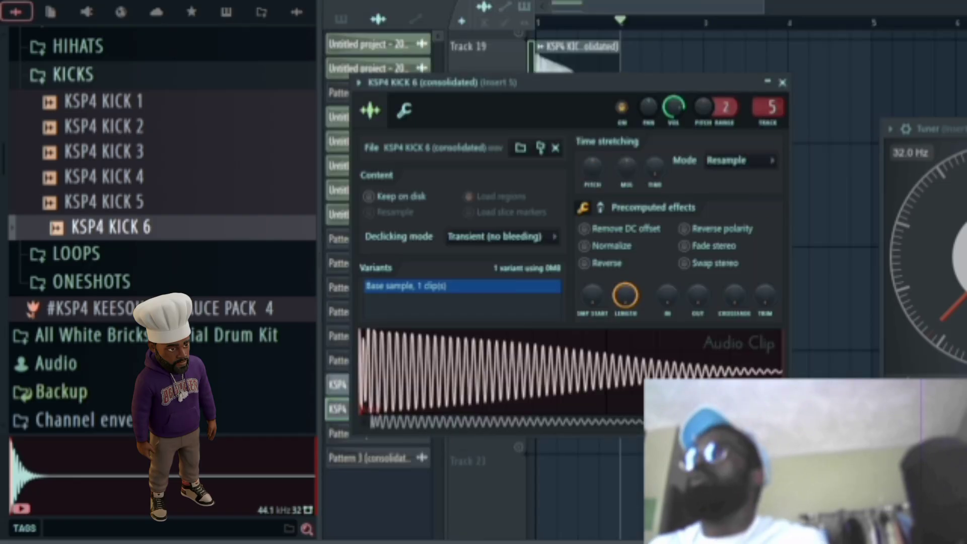
pyautogui.moveTo(767, 107); pyautogui.dragTo(750, 140)
pyautogui.press('Escape')
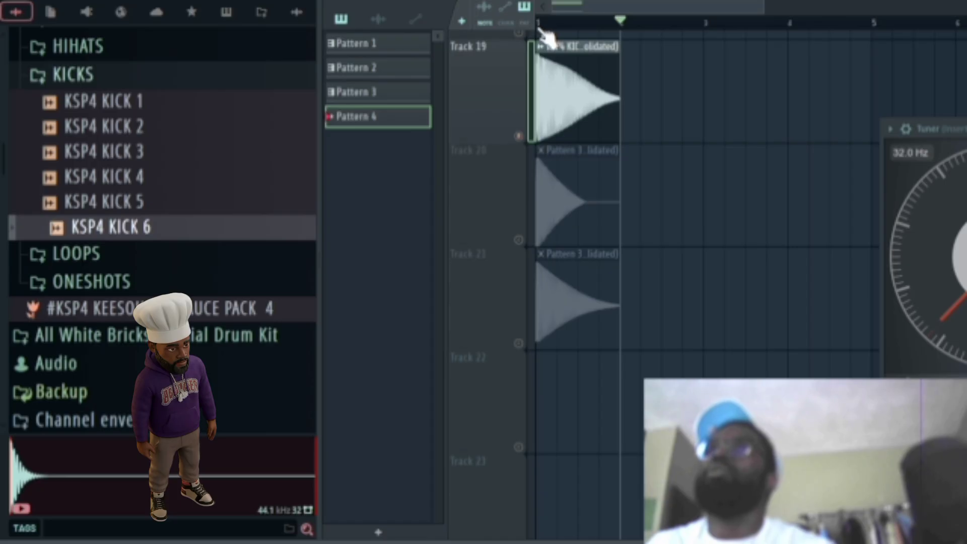
pyautogui.press('space')
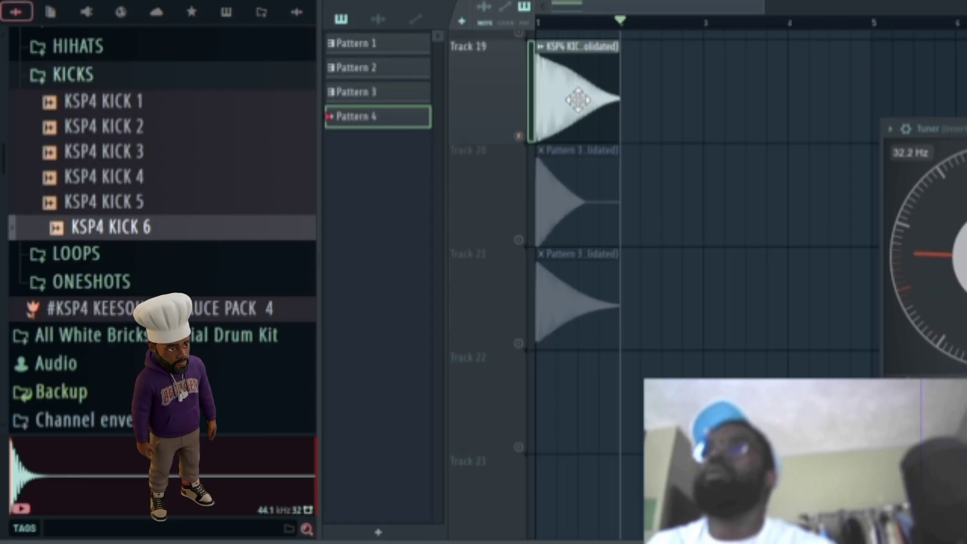
# - Route the soloed Track 20 clip to the tuner's mixer insert and play it to check its pitch
pyautogui.click(534, 243)
pyautogui.doubleClick(559, 213)
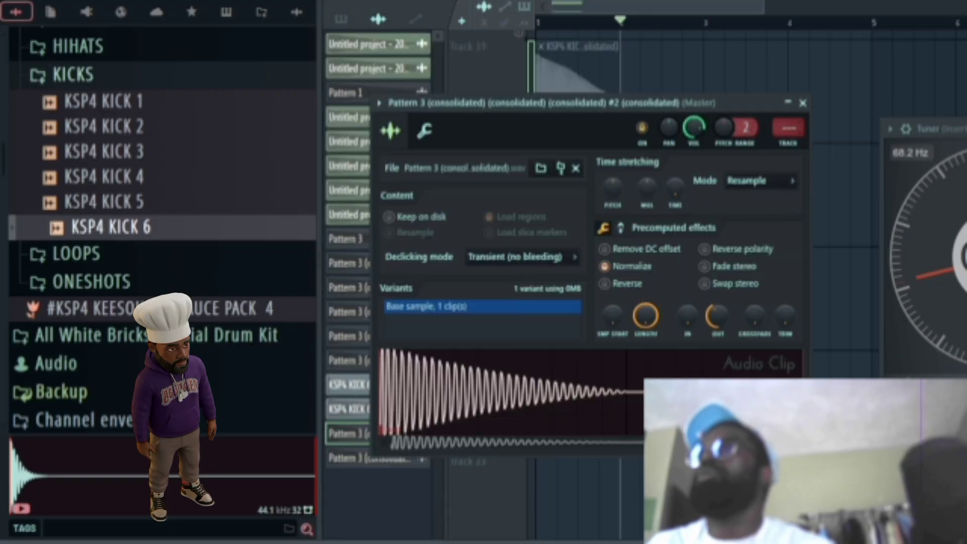
pyautogui.moveTo(787, 127); pyautogui.dragTo(787, 111)
pyautogui.press('Escape')
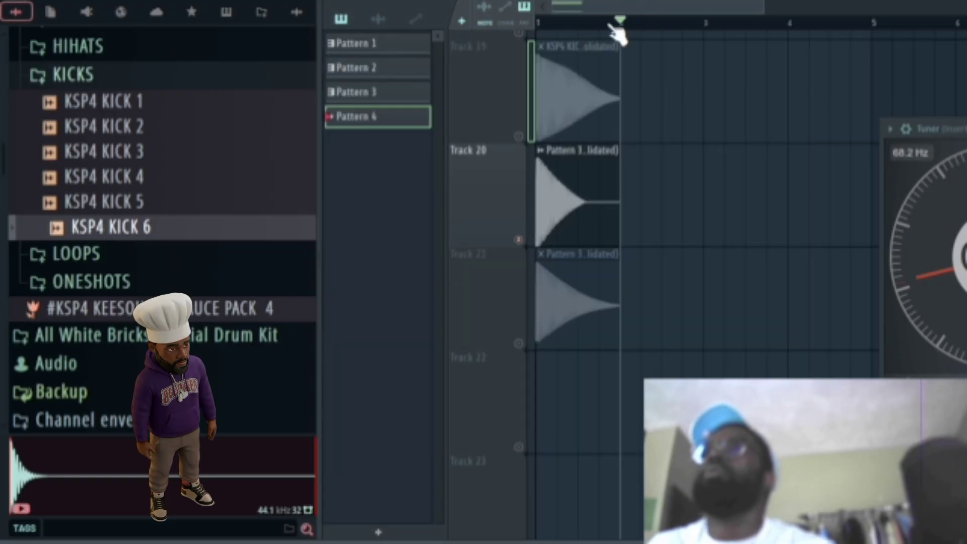
pyautogui.press('space')
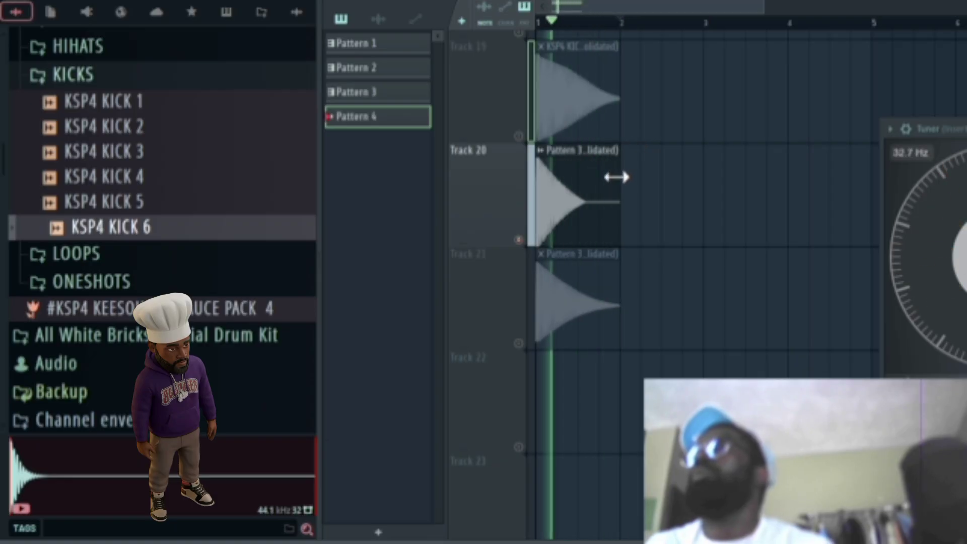
# - Route the Track 21 clip to mixer insert 4 and play it to check its pitch
pyautogui.doubleClick(550, 319)
pyautogui.moveTo(798, 158); pyautogui.dragTo(800, 147)
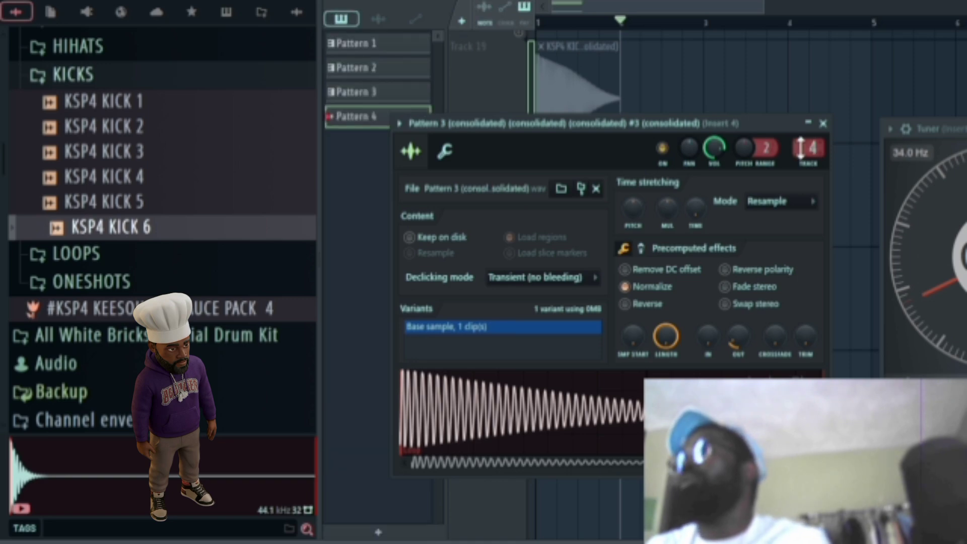
pyautogui.click(632, 9)
pyautogui.press('space')
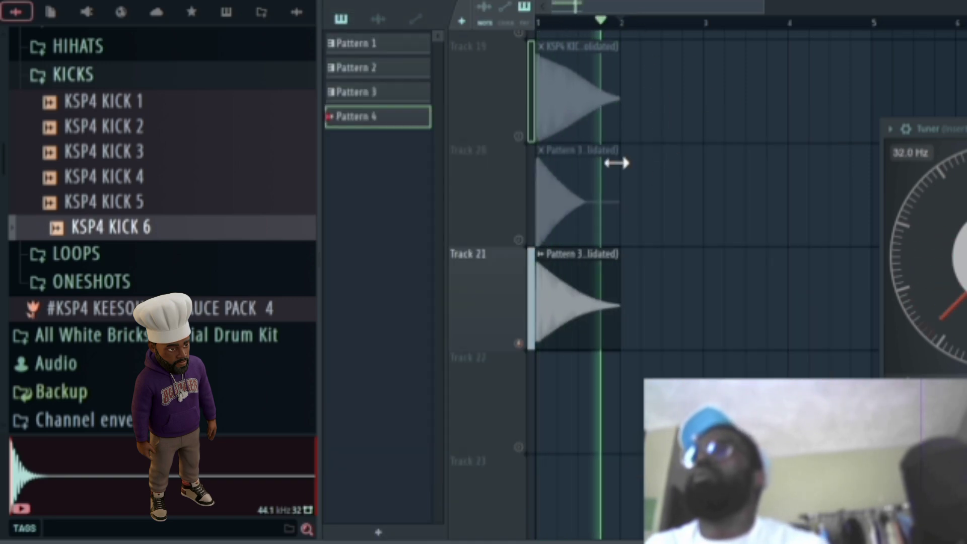
# - Solo Track 19 and audition samples KSP4 808 7 through 11 in the Sauce Pack 4 808S folder
pyautogui.rightClick(518, 137)
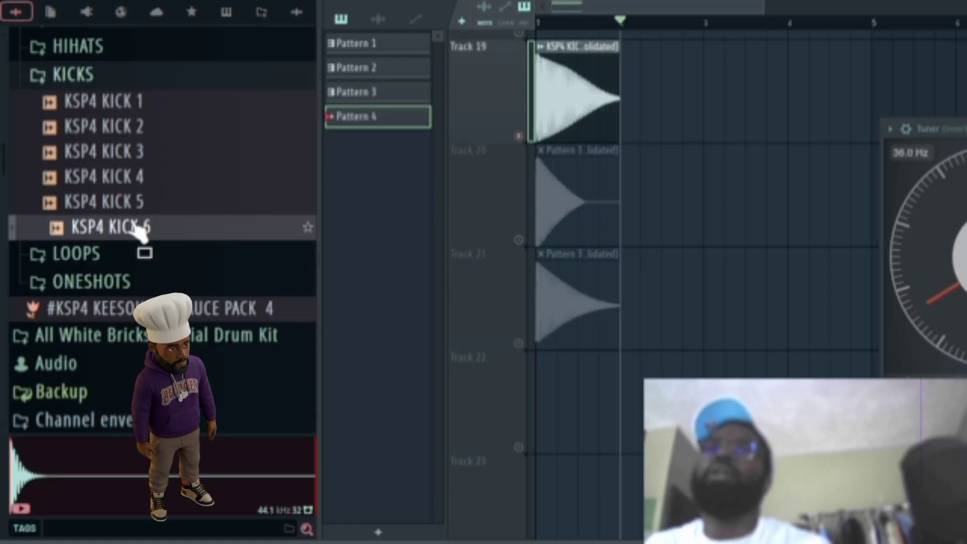
pyautogui.scroll(5, 140, 234)
pyautogui.scroll(-2, 151, 241)
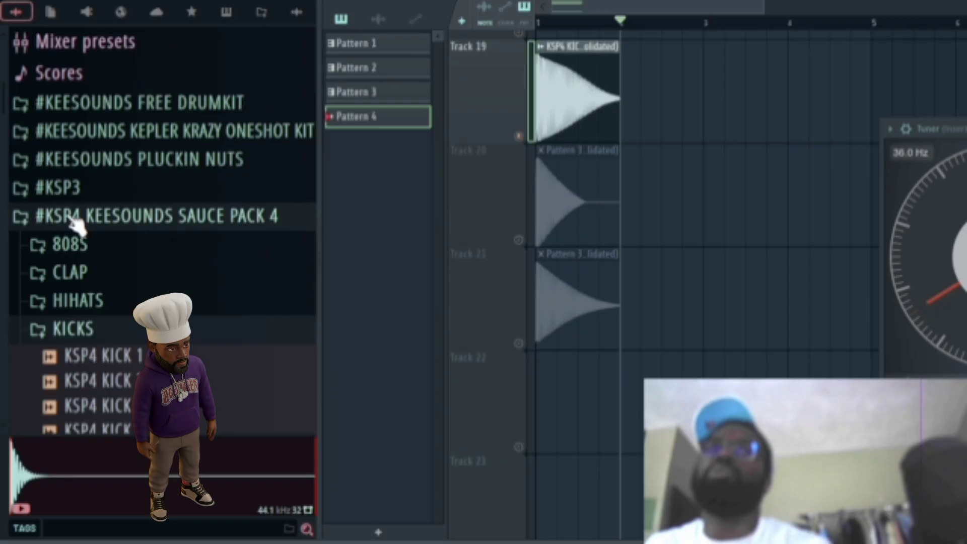
pyautogui.click(95, 243)
pyautogui.scroll(-6, 190, 242)
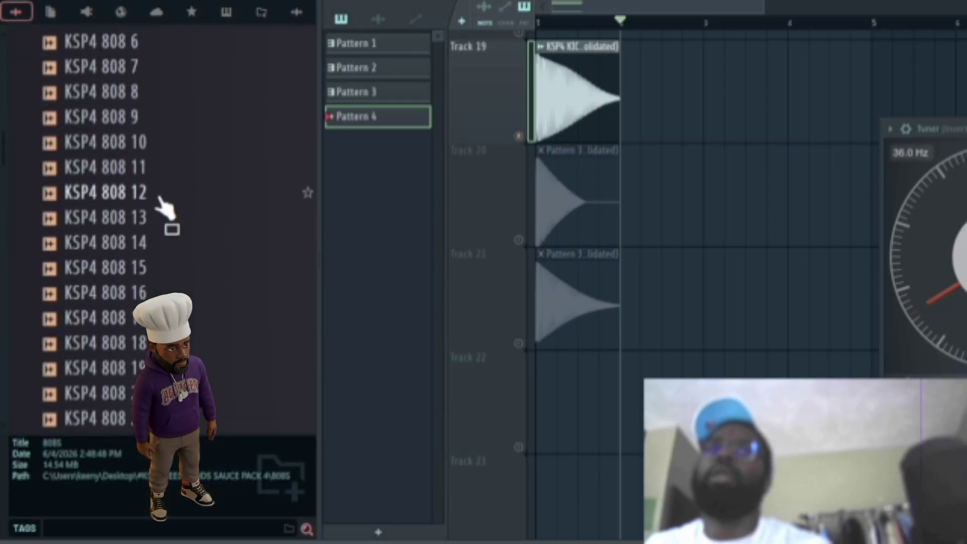
pyautogui.click(136, 152)
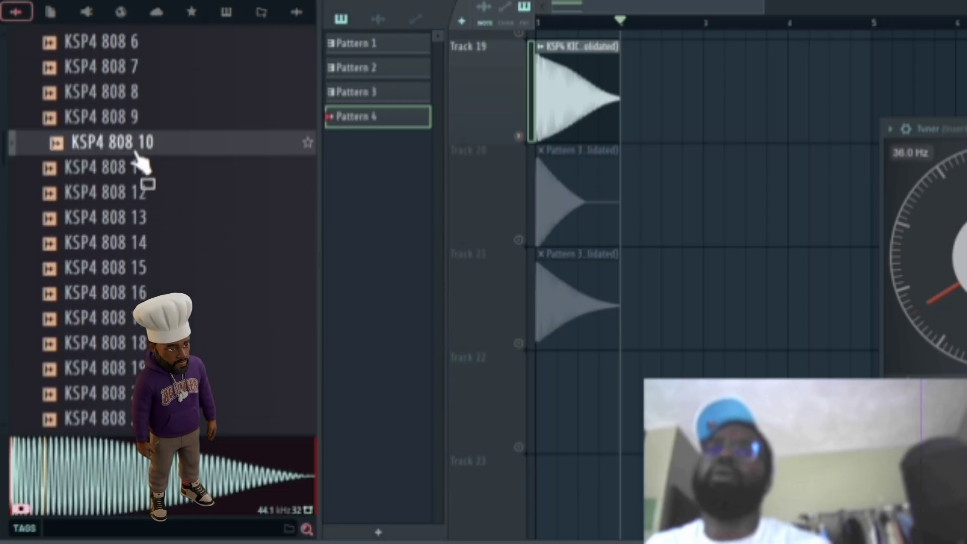
pyautogui.click(135, 122)
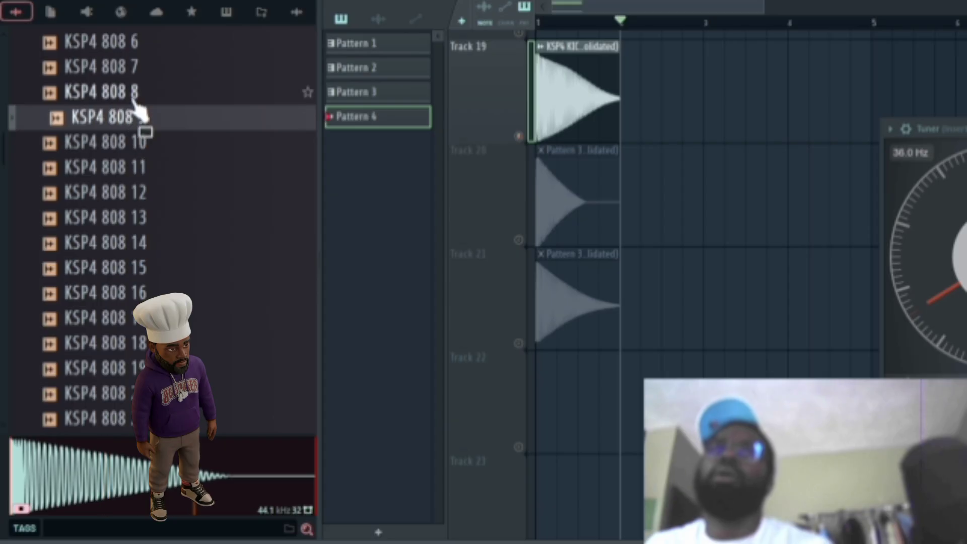
pyautogui.click(137, 98)
pyautogui.click(137, 76)
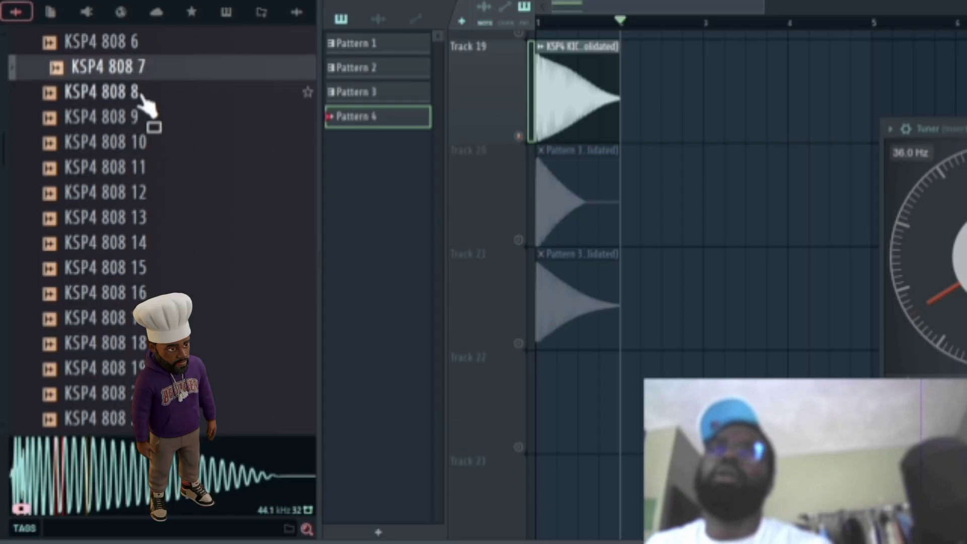
pyautogui.click(147, 170)
pyautogui.click(145, 146)
pyautogui.click(142, 124)
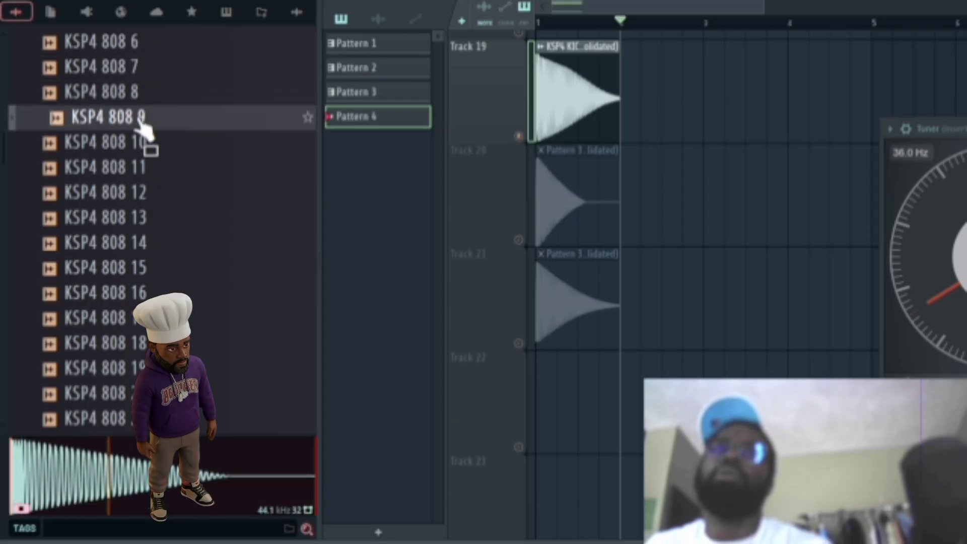
pyautogui.click(141, 122)
pyautogui.click(141, 123)
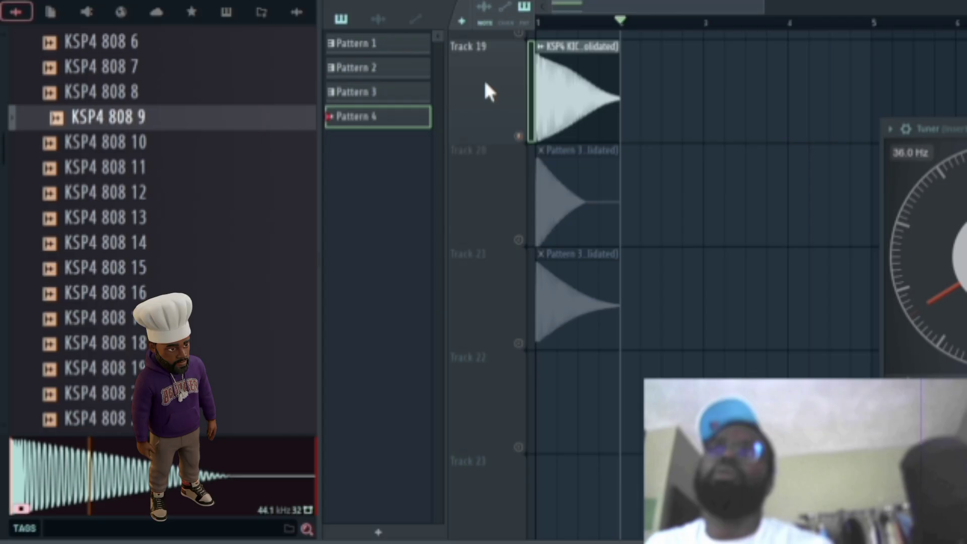
# - Save the Track 19 clip's sample into the 808S folder as KSP4 808 9.wav, replacing the existing file
pyautogui.doubleClick(551, 78)
pyautogui.rightClick(561, 353)
pyautogui.click(594, 278)
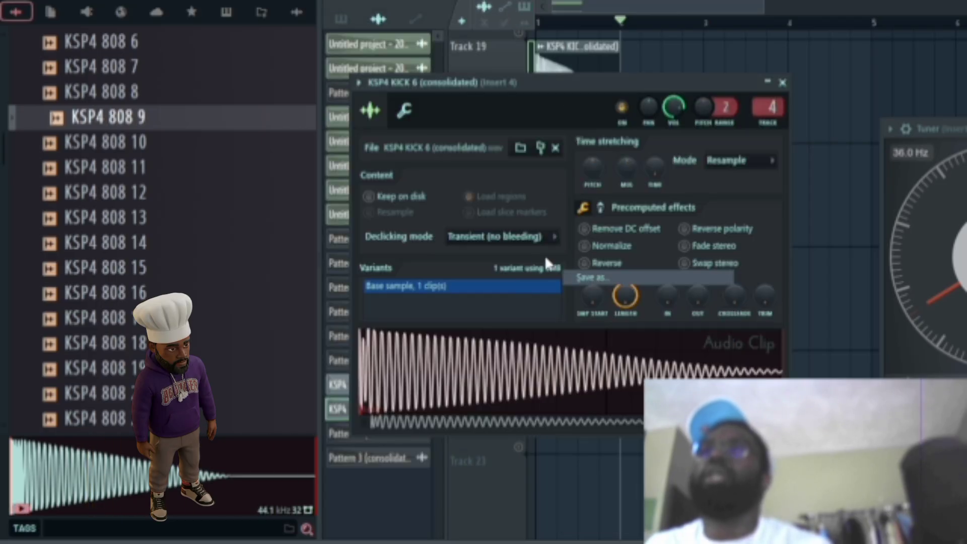
pyautogui.click(78, 72)
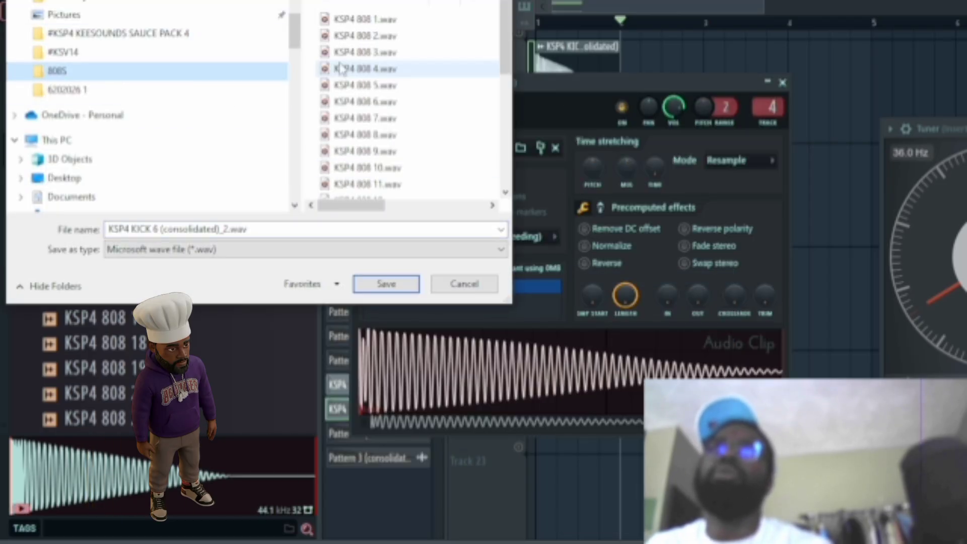
pyautogui.doubleClick(370, 151)
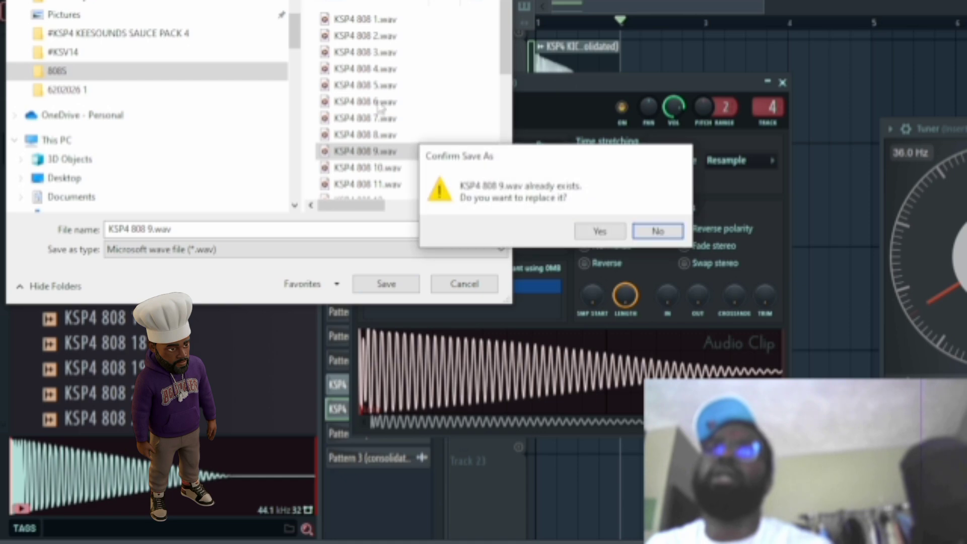
pyautogui.click(600, 235)
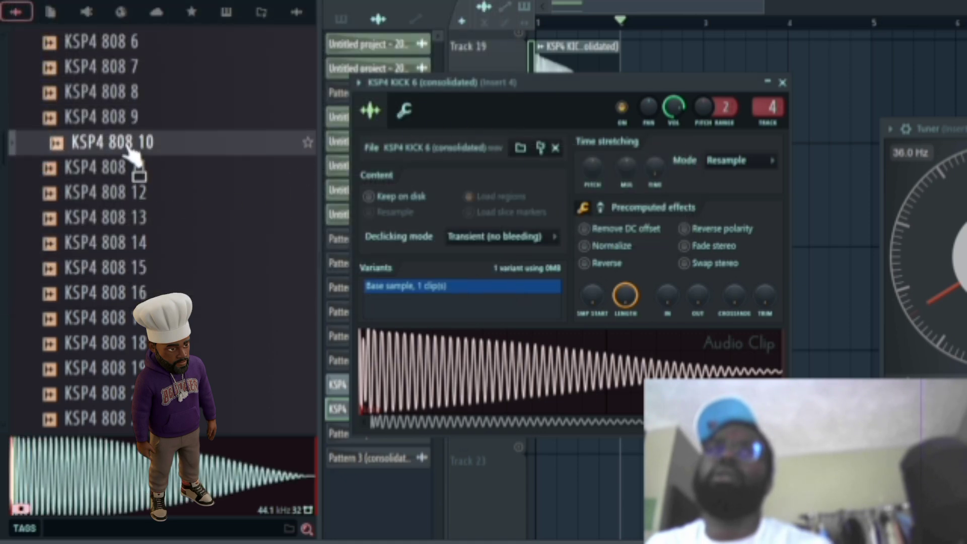
# - Audition KSP4 808 9 and KSP4 808 8 to compare them, then close the clip's channel settings
pyautogui.click(121, 119)
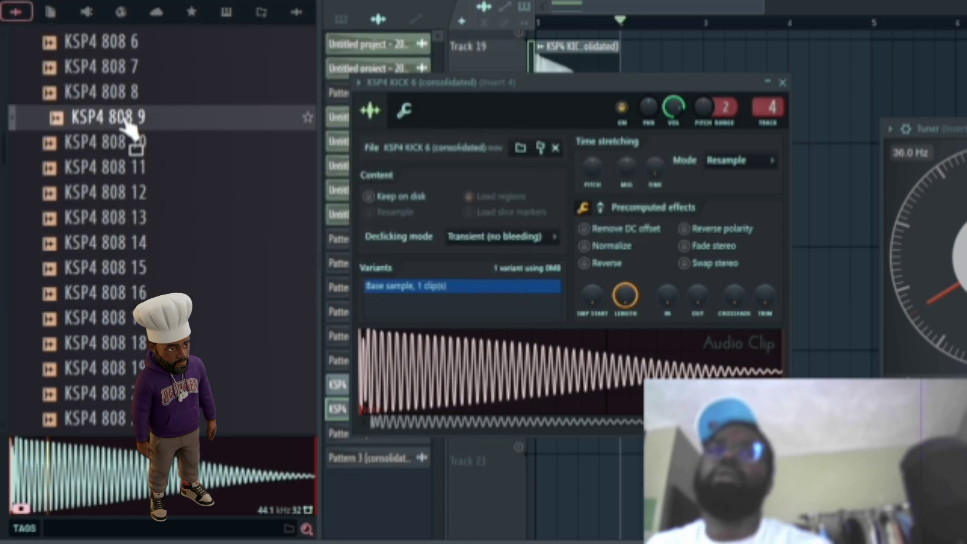
pyautogui.click(128, 93)
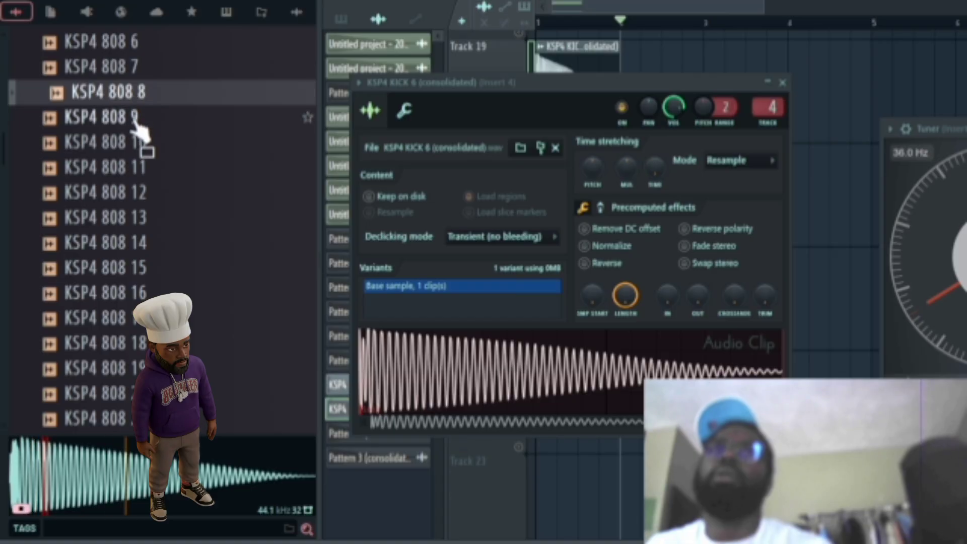
pyautogui.click(599, 2)
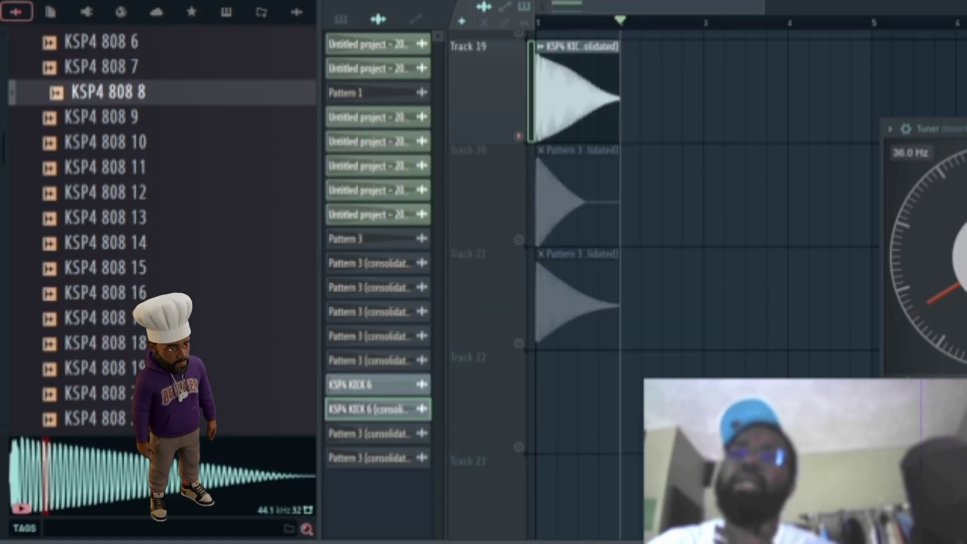
pyautogui.hotkey('alt', 'Tab')
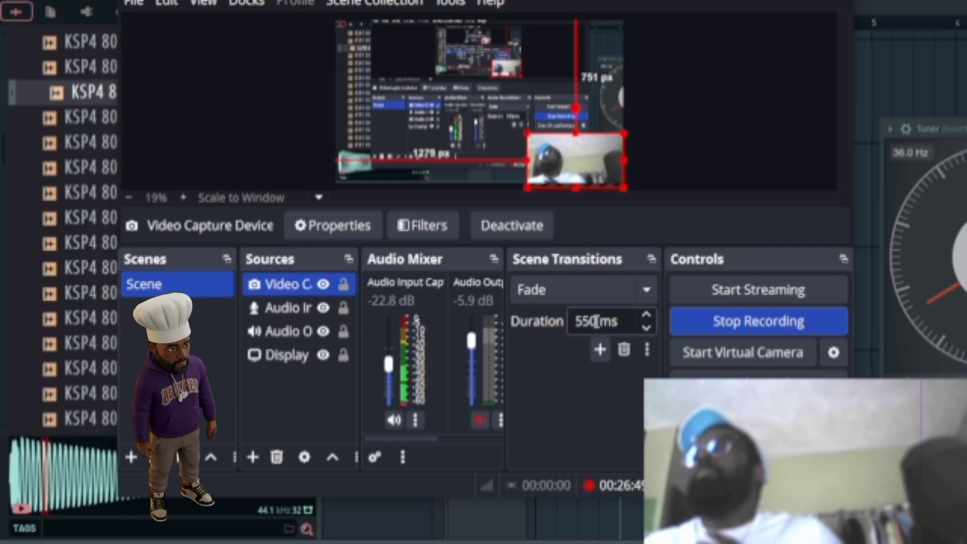
pyautogui.click(930, 2)
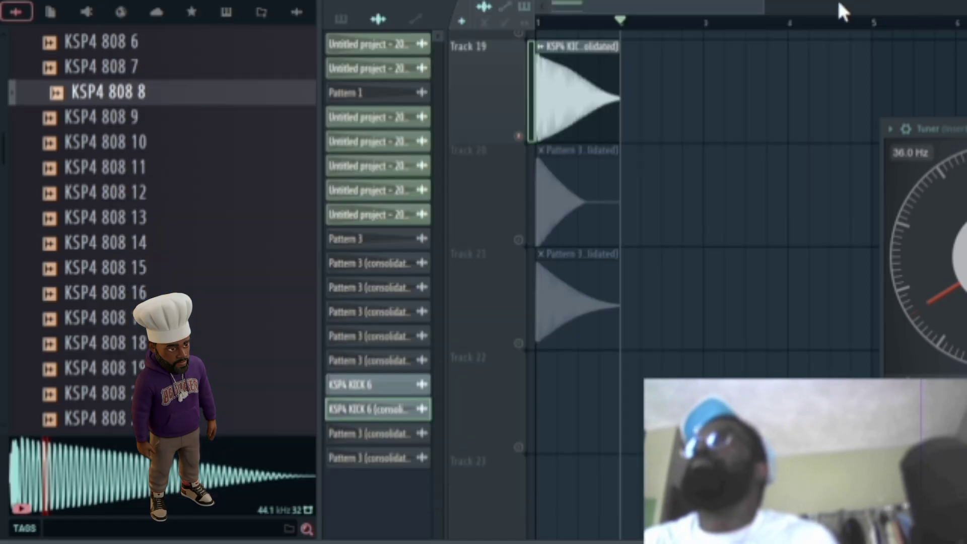
# - Solo the empty Track 22 in the playlist
pyautogui.hotkey('alt', 'f')
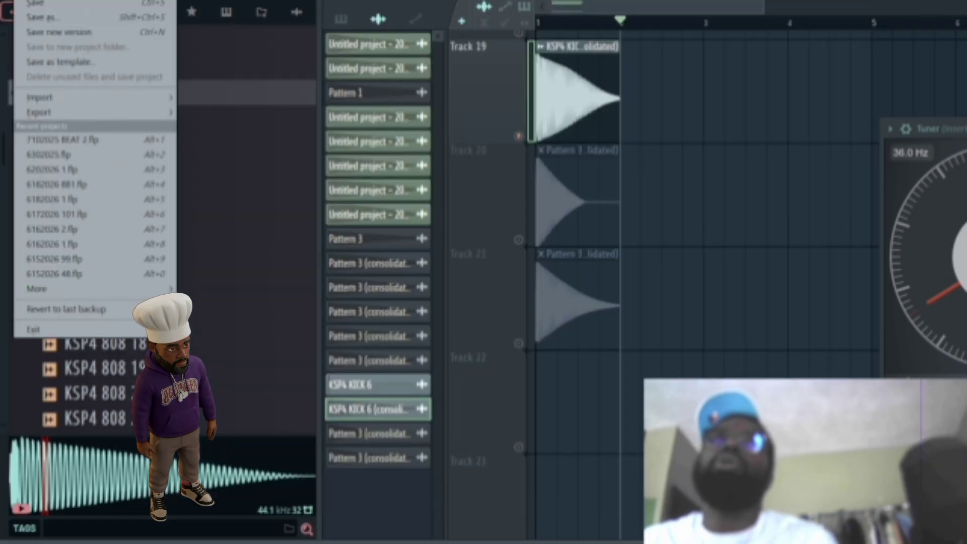
pyautogui.click(567, 5)
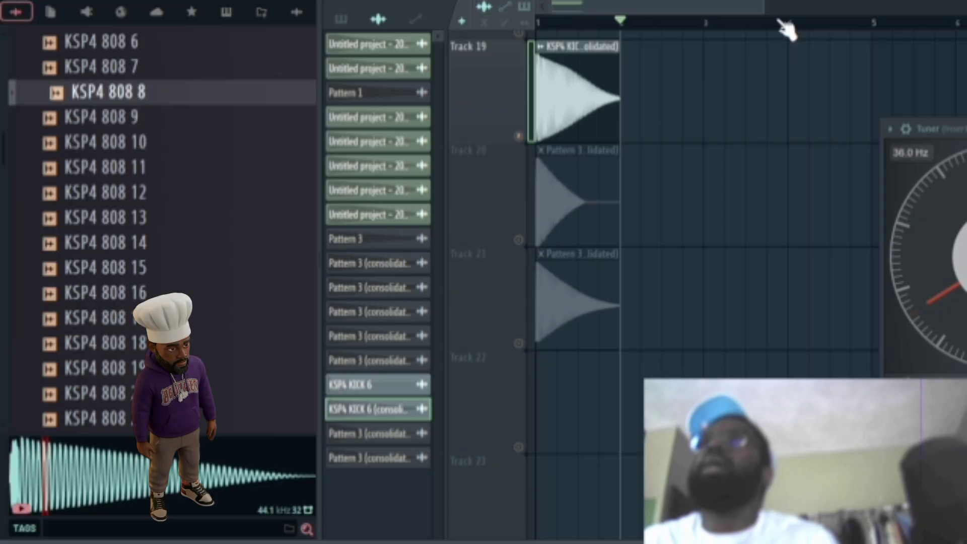
pyautogui.scroll(-3, 656, 291)
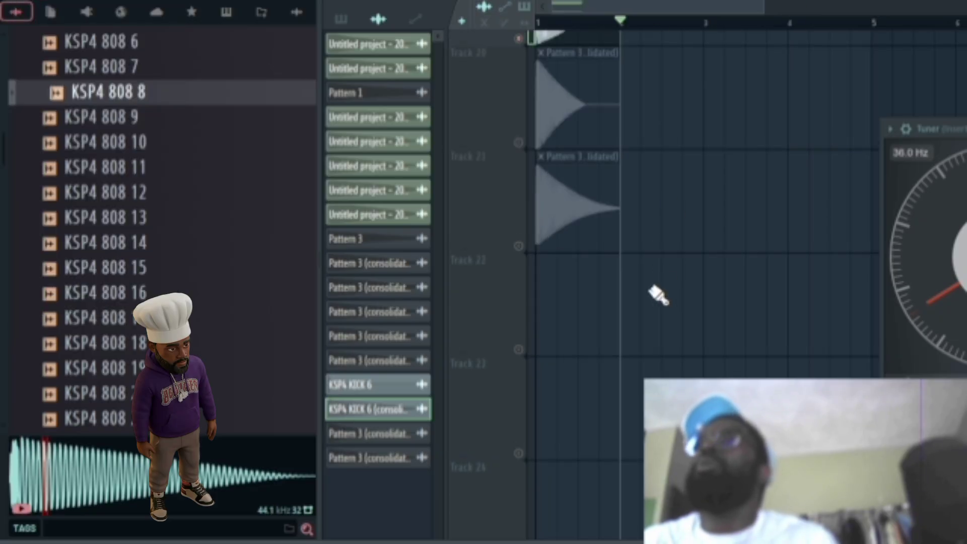
pyautogui.click(519, 138)
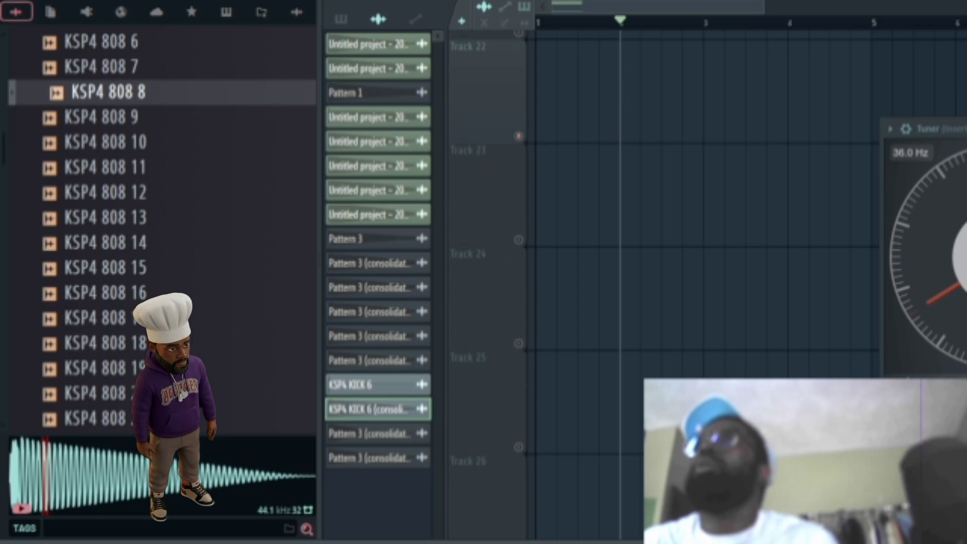
# - Create a new pattern and add a 3x Osc instrument to the channel rack
pyautogui.press('F6')
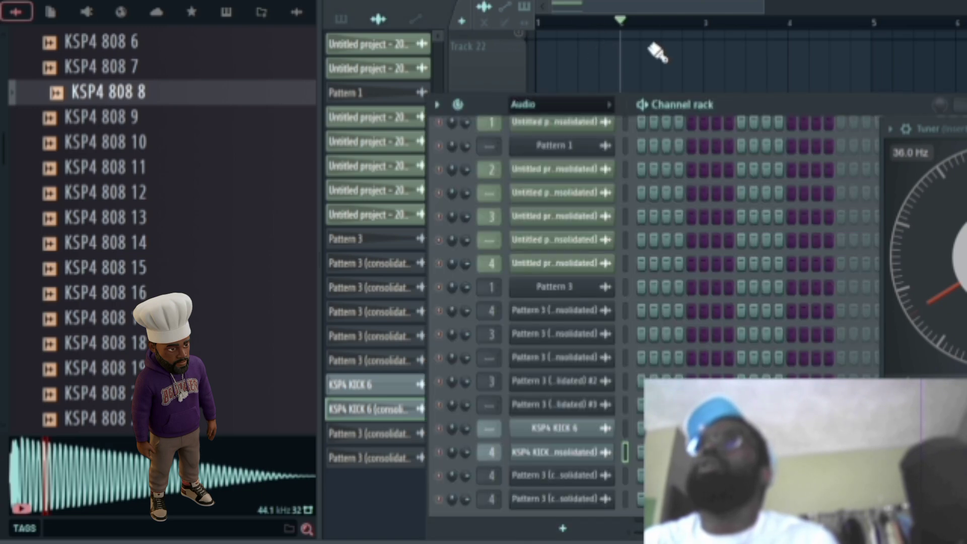
pyautogui.press('F4')
pyautogui.press('F4')
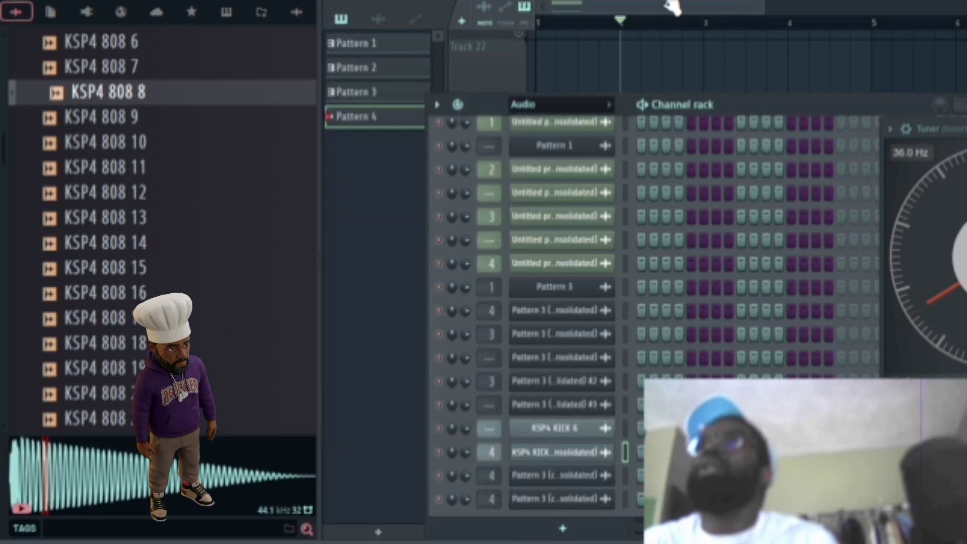
pyautogui.moveTo(722, 113); pyautogui.dragTo(698, 14)
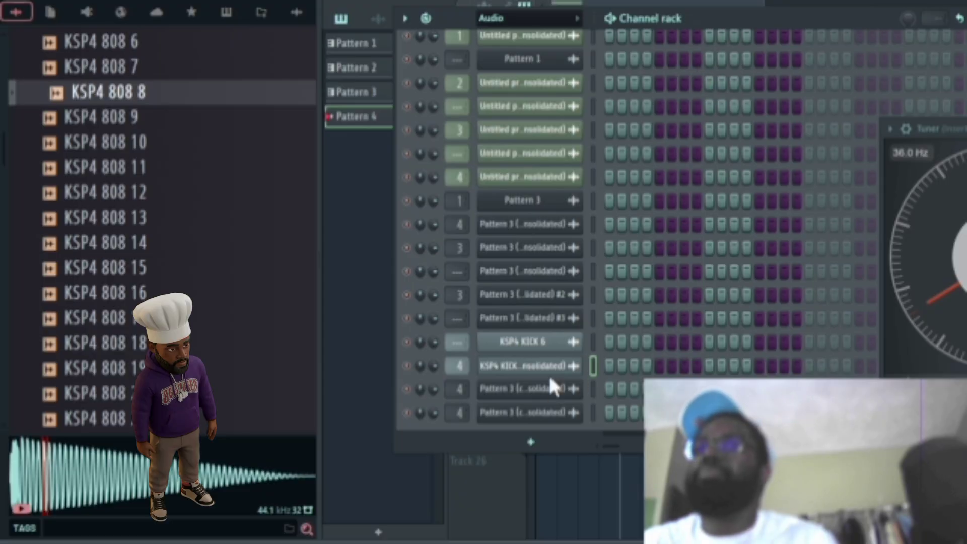
pyautogui.scroll(-1, 554, 388)
pyautogui.click(529, 442)
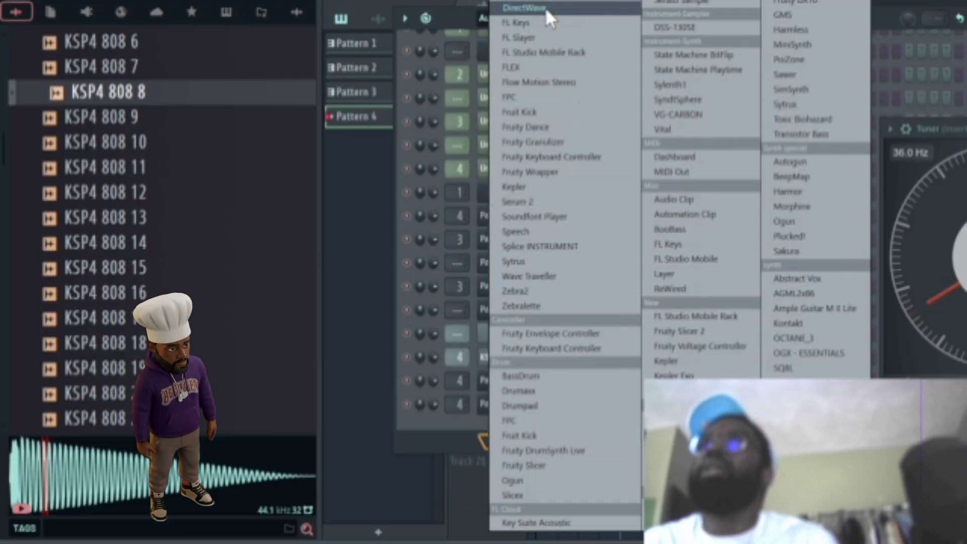
pyautogui.click(800, 1)
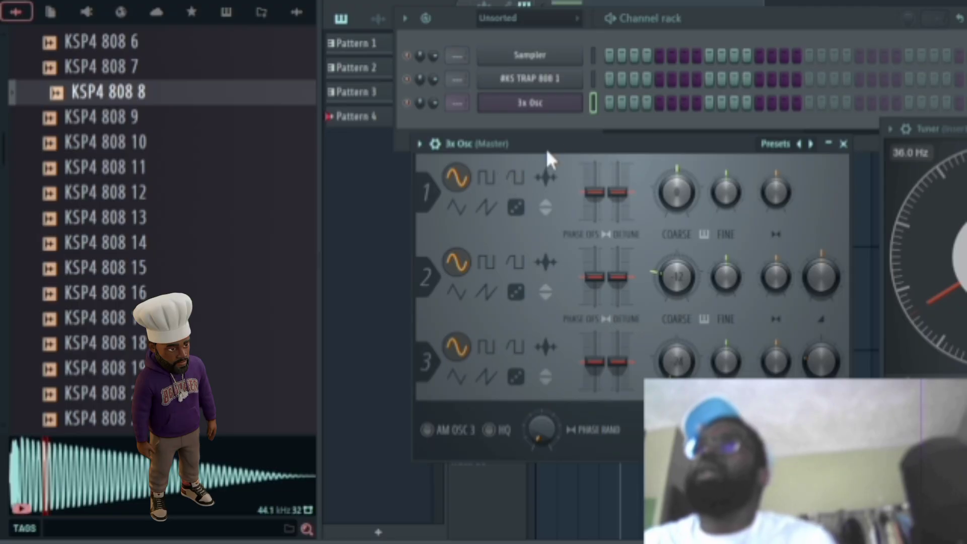
# - Load the SPINZ ENV preset for 3x Osc's volume envelope and the SPINZ PITCH preset for its pitch envelope
pyautogui.click(435, 143)
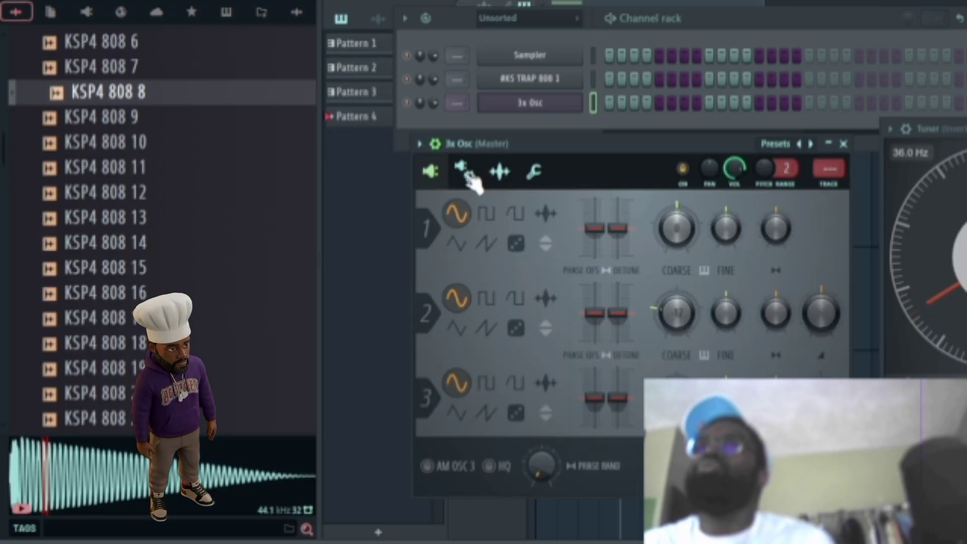
pyautogui.click(463, 170)
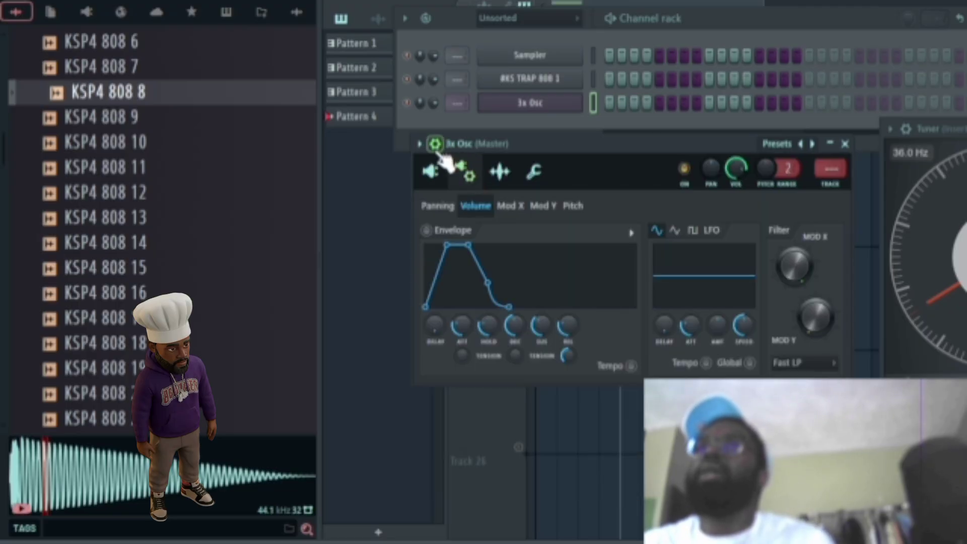
pyautogui.click(629, 230)
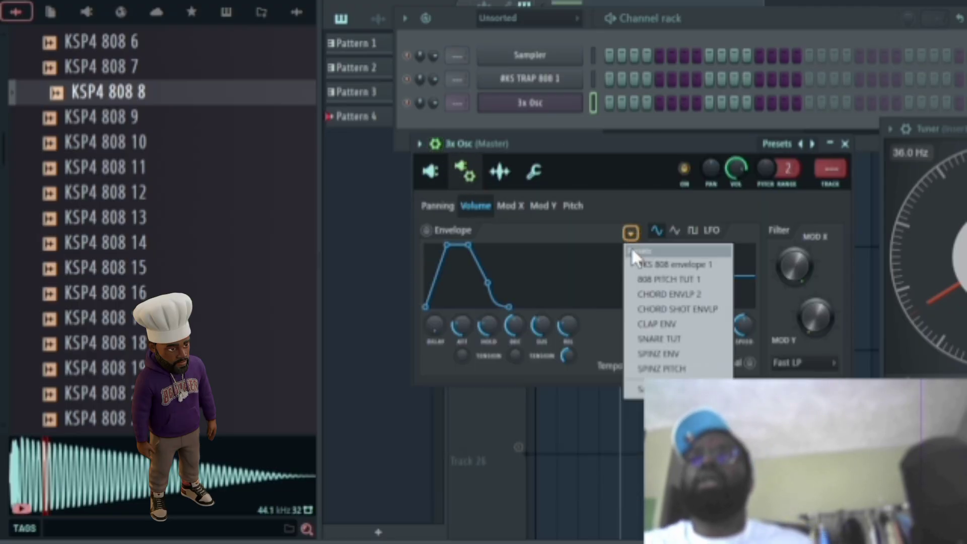
pyautogui.click(653, 356)
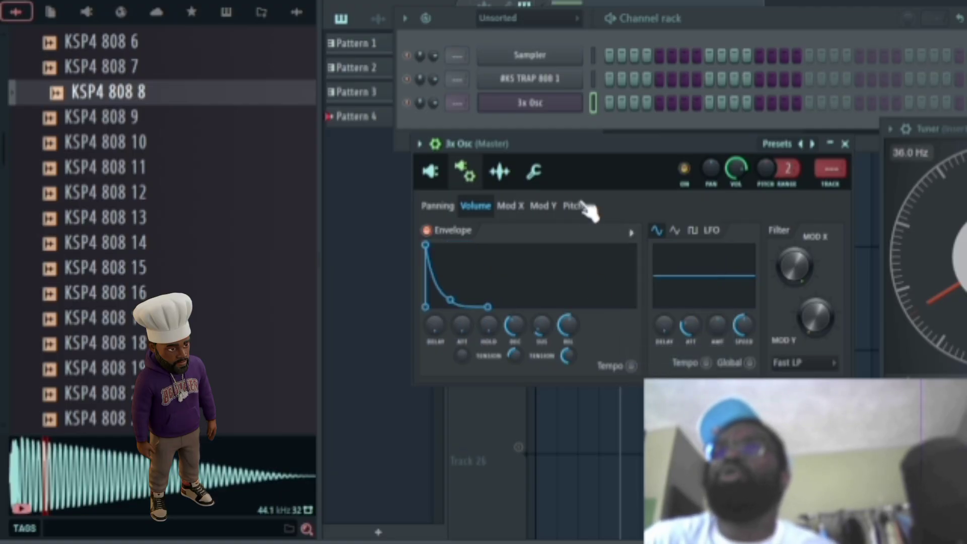
pyautogui.click(574, 206)
pyautogui.click(631, 233)
pyautogui.click(652, 356)
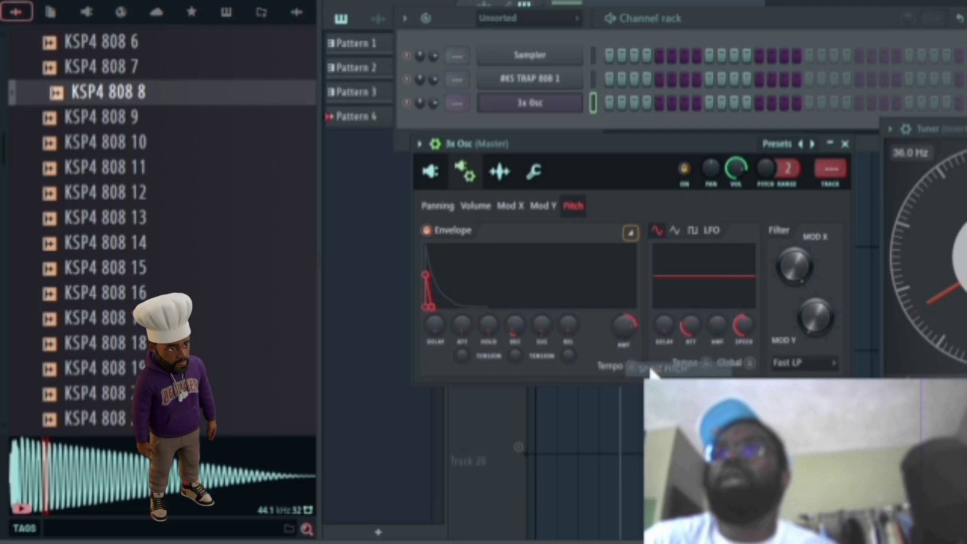
# - Enable HQ mode on the 3x Osc and open its piano roll
pyautogui.click(430, 171)
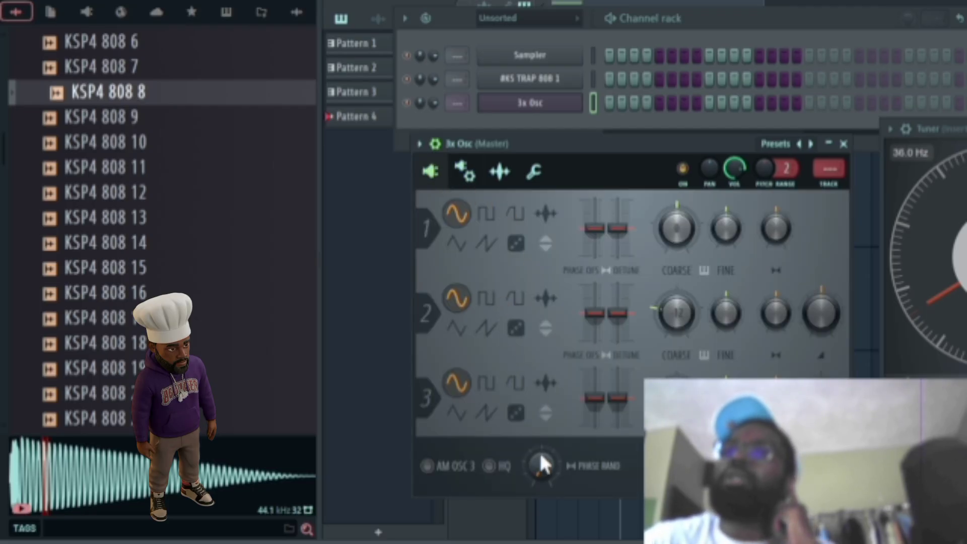
pyautogui.click(501, 466)
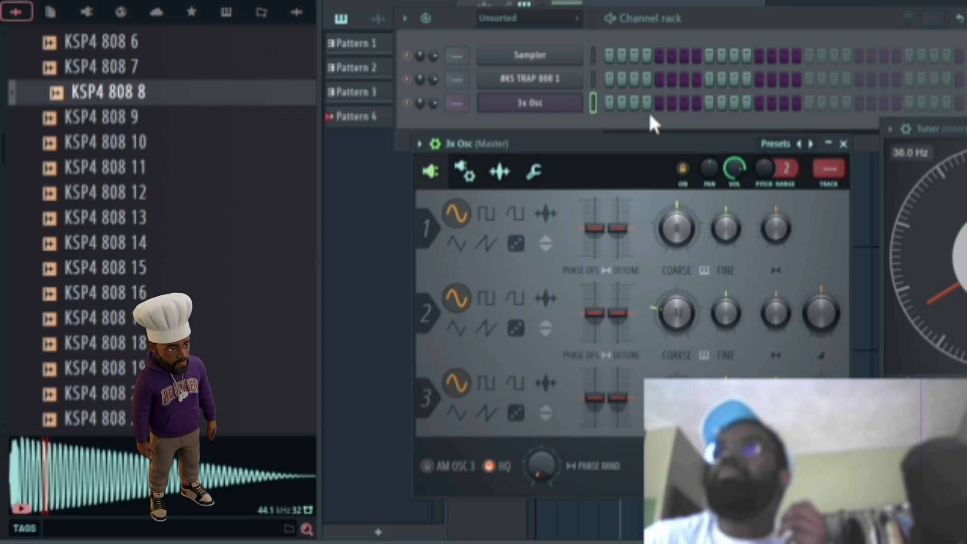
pyautogui.rightClick(585, 103)
pyautogui.click(596, 100)
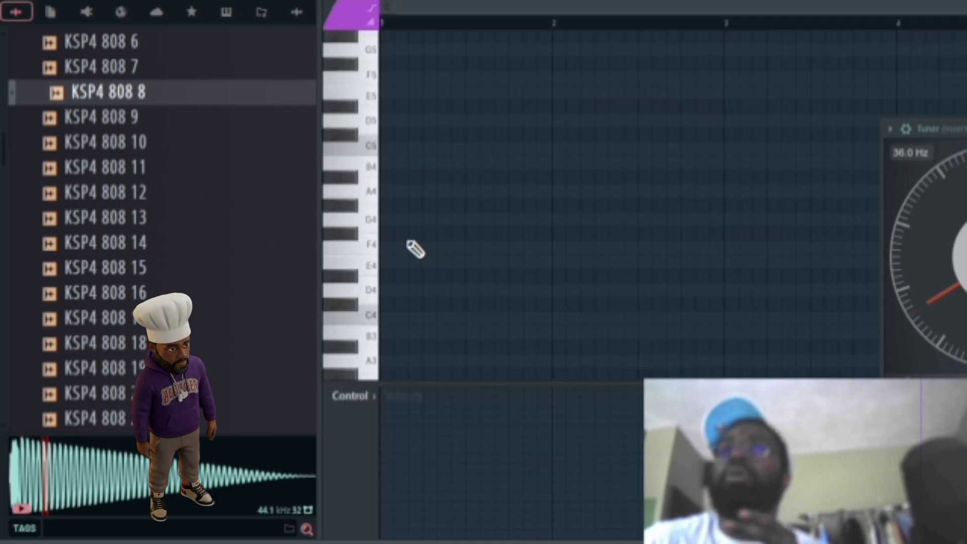
pyautogui.click(392, 233)
pyautogui.moveTo(411, 250); pyautogui.dragTo(539, 259)
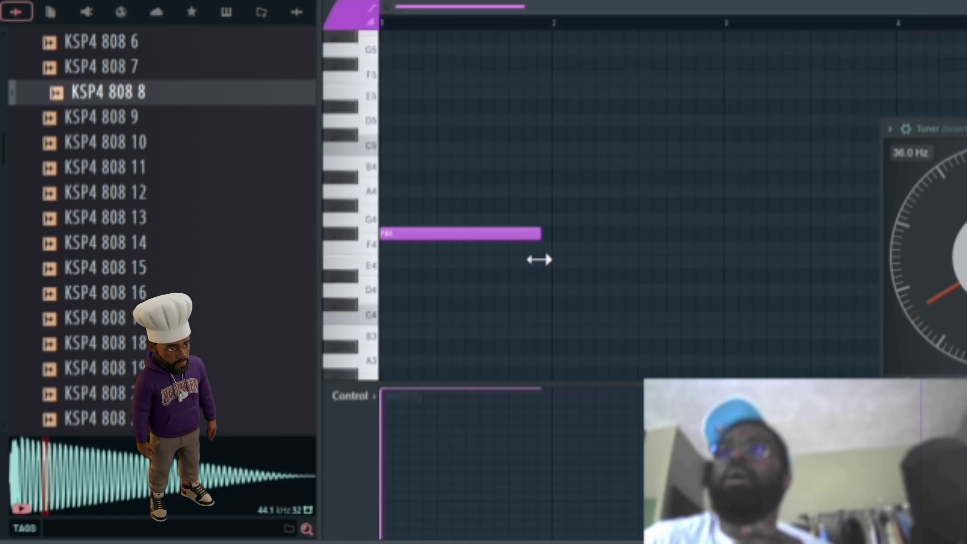
pyautogui.rightClick(509, 233)
# - Draw a one-bar C2 note at the start of the 3x Osc pattern and close the piano roll
pyautogui.scroll(-5, 458, 240)
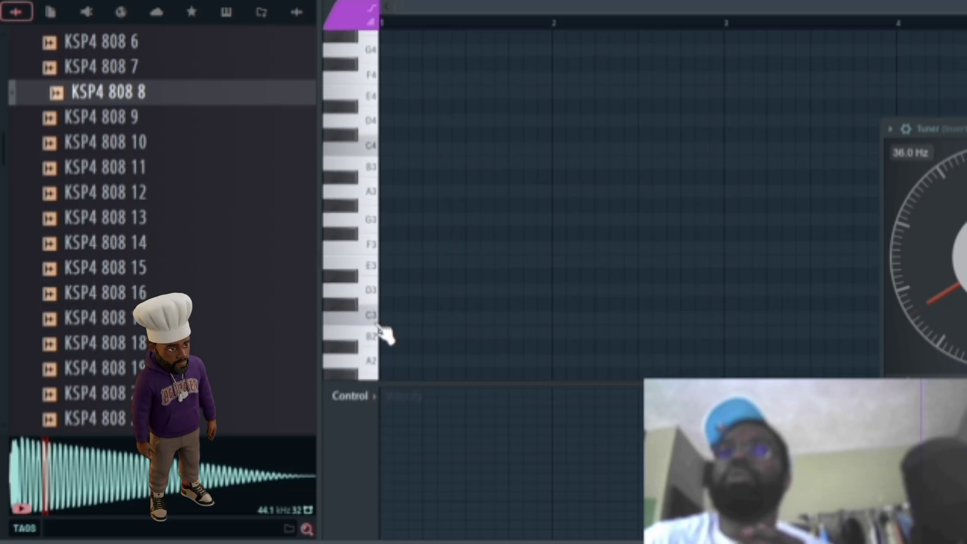
pyautogui.scroll(-3, 386, 343)
pyautogui.scroll(-3, 386, 342)
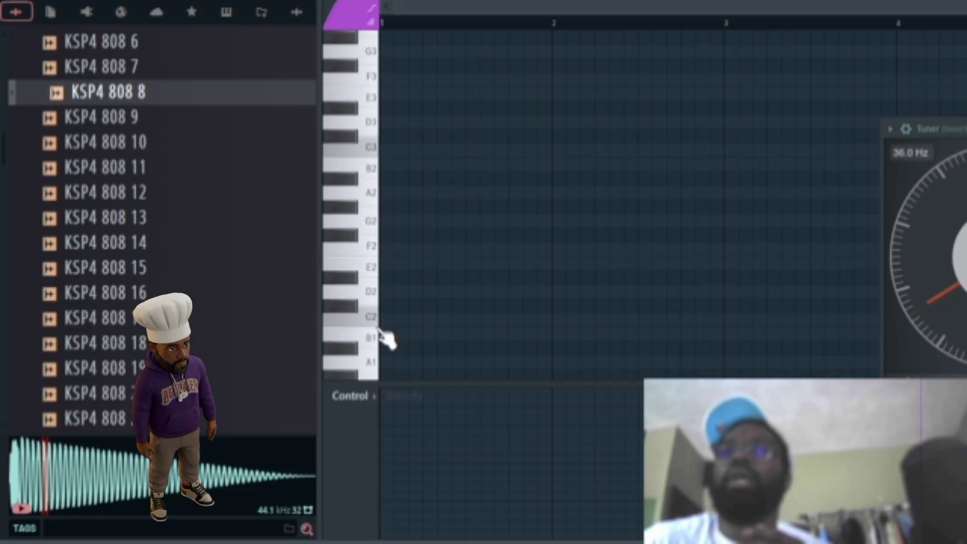
pyautogui.moveTo(403, 317); pyautogui.dragTo(384, 308)
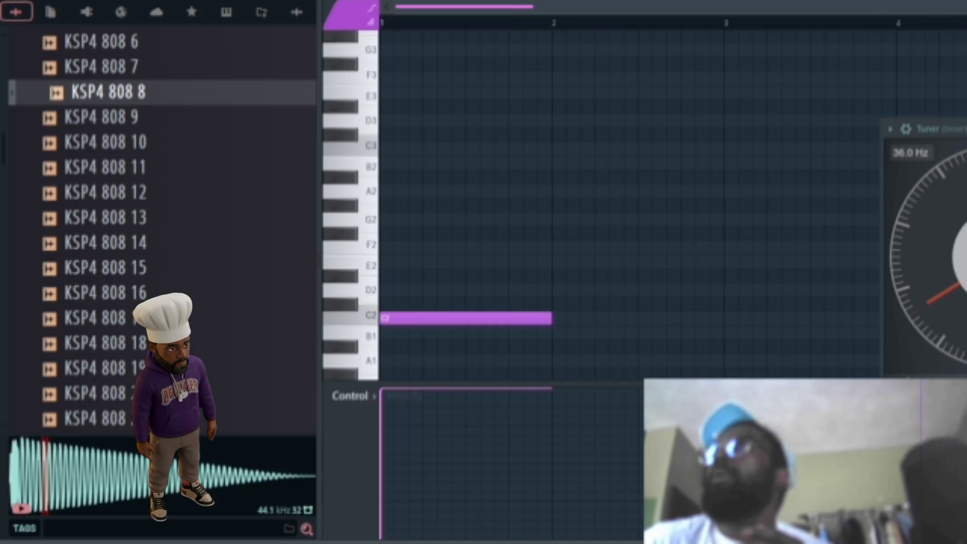
pyautogui.press('F7')
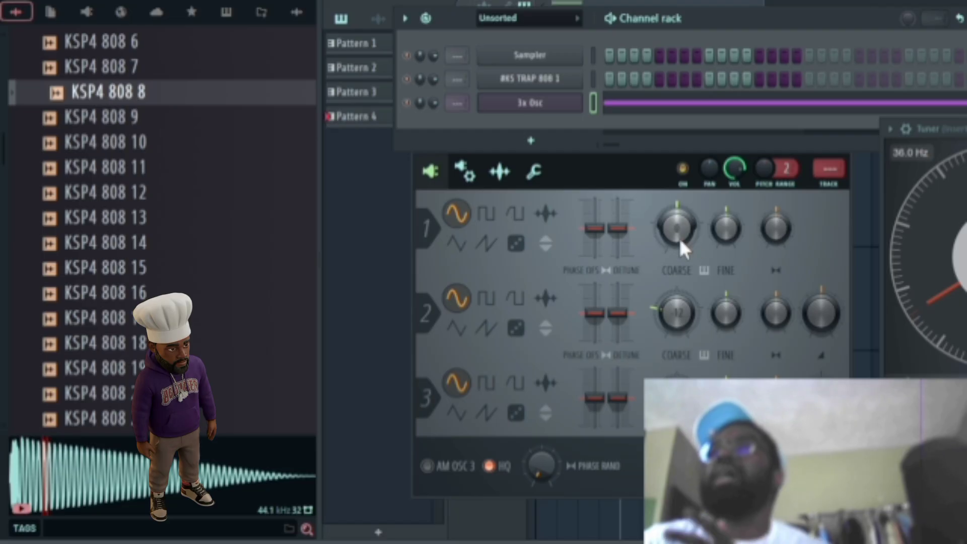
# - Set oscillator 1's coarse pitch to -12 and switch oscillator 2 to a triangle wave while playing the pattern
pyautogui.moveTo(678, 235); pyautogui.dragTo(678, 249)
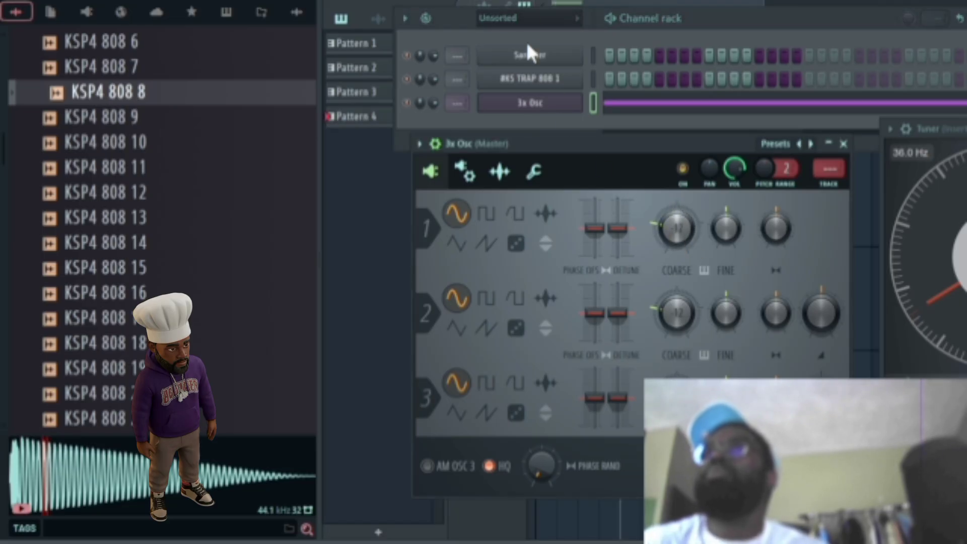
pyautogui.click(580, 103)
pyautogui.click(581, 104)
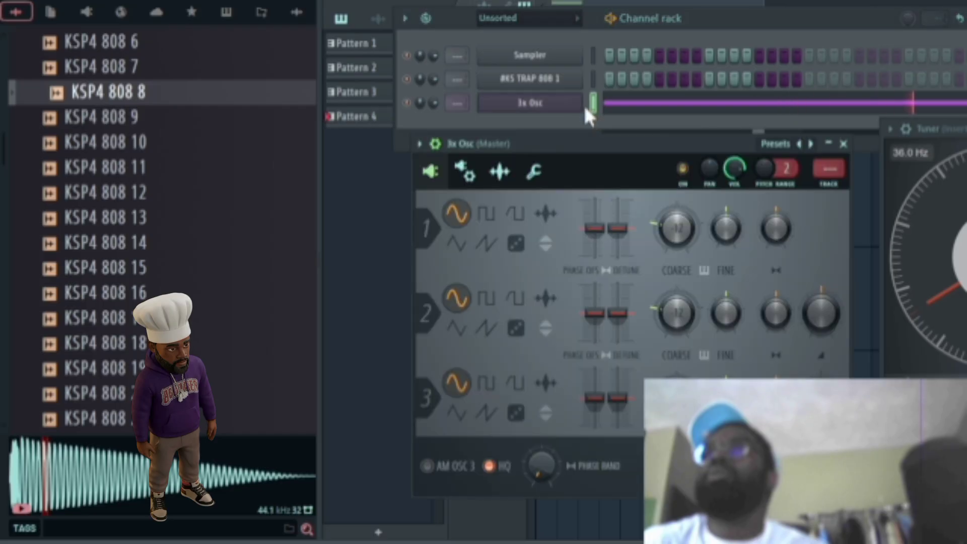
pyautogui.click(458, 328)
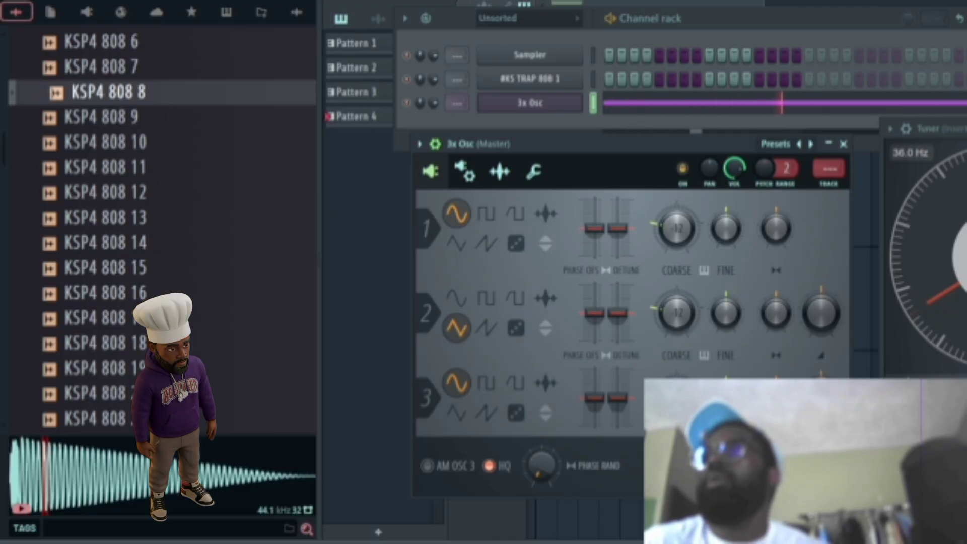
pyautogui.moveTo(727, 229); pyautogui.dragTo(727, 200)
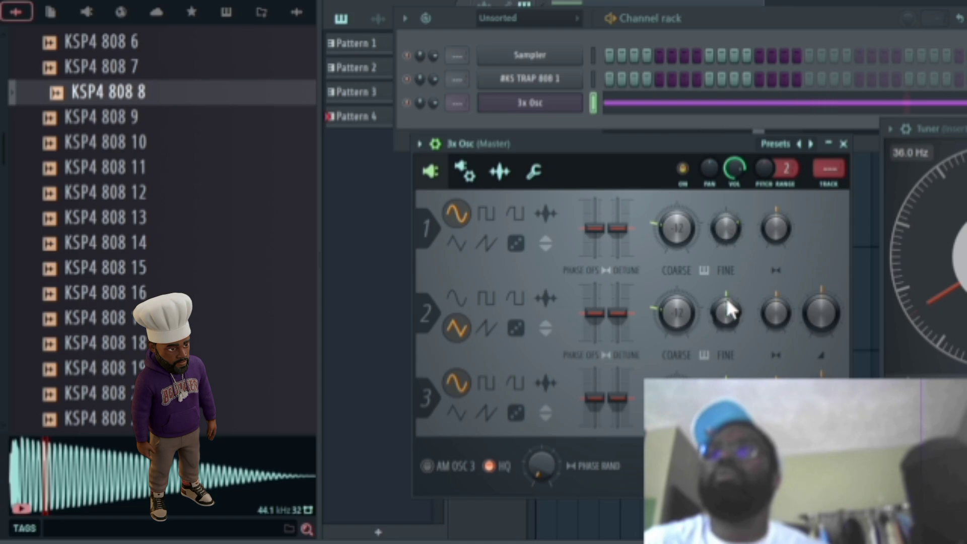
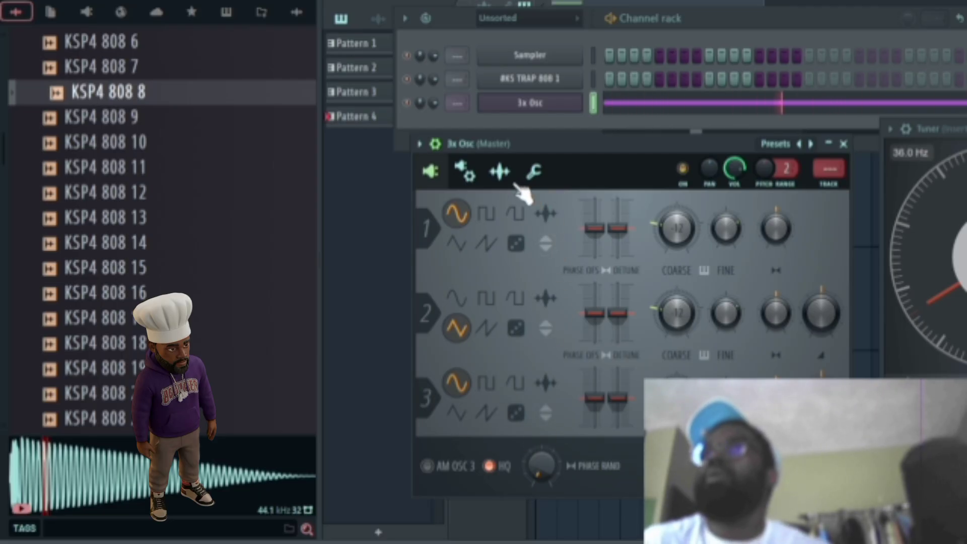
# - Try the Fat - more detuned and Fat - detuned echo presets on the 3x Osc, resetting the echo settings
pyautogui.click(499, 172)
pyautogui.click(534, 172)
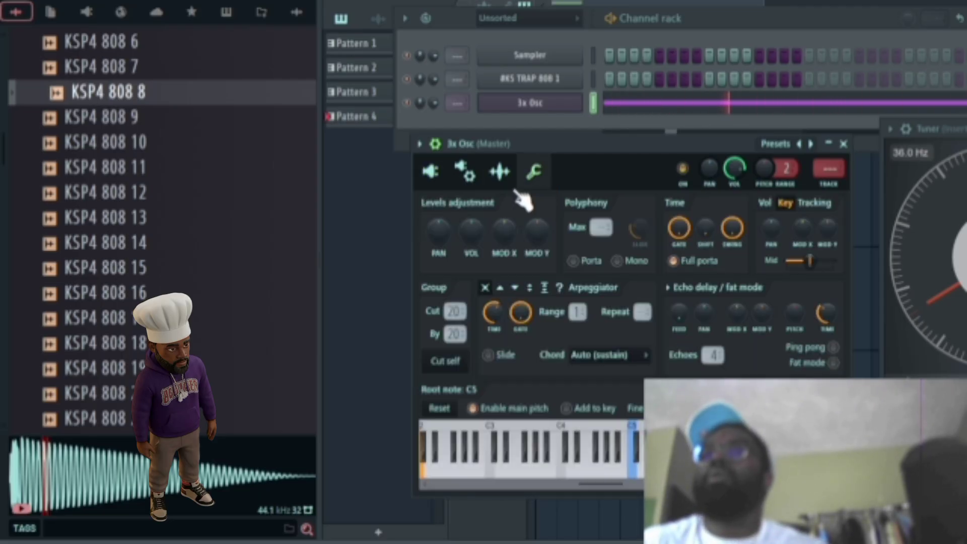
pyautogui.click(444, 174)
pyautogui.click(535, 180)
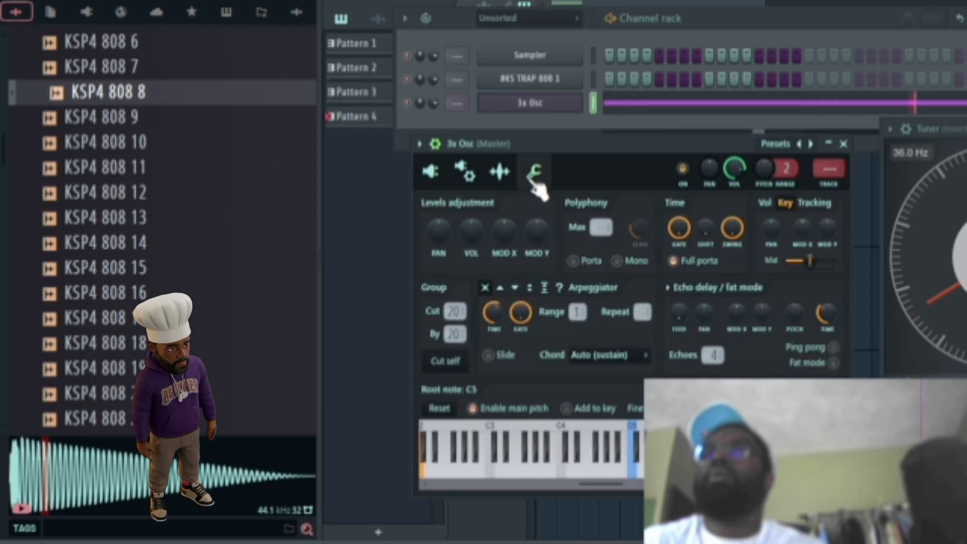
pyautogui.click(670, 286)
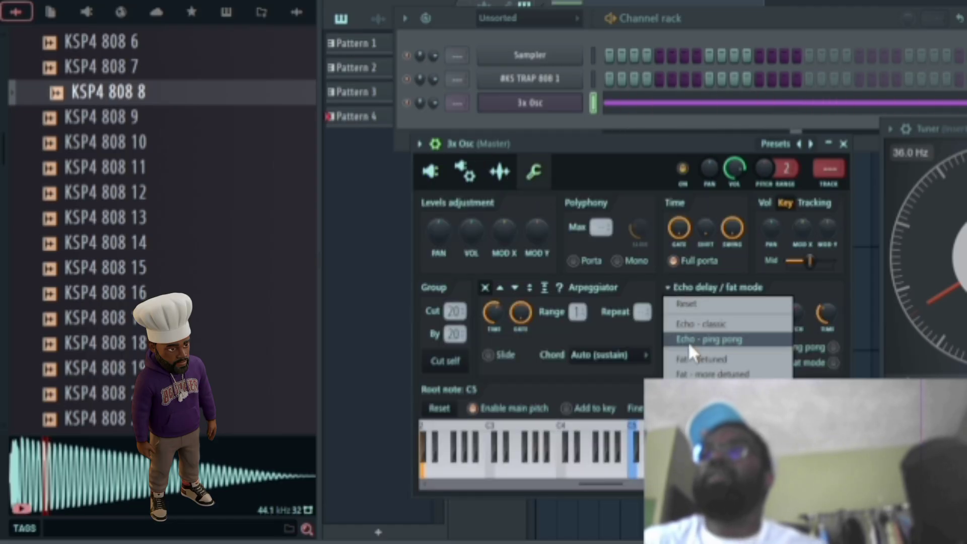
pyautogui.click(701, 374)
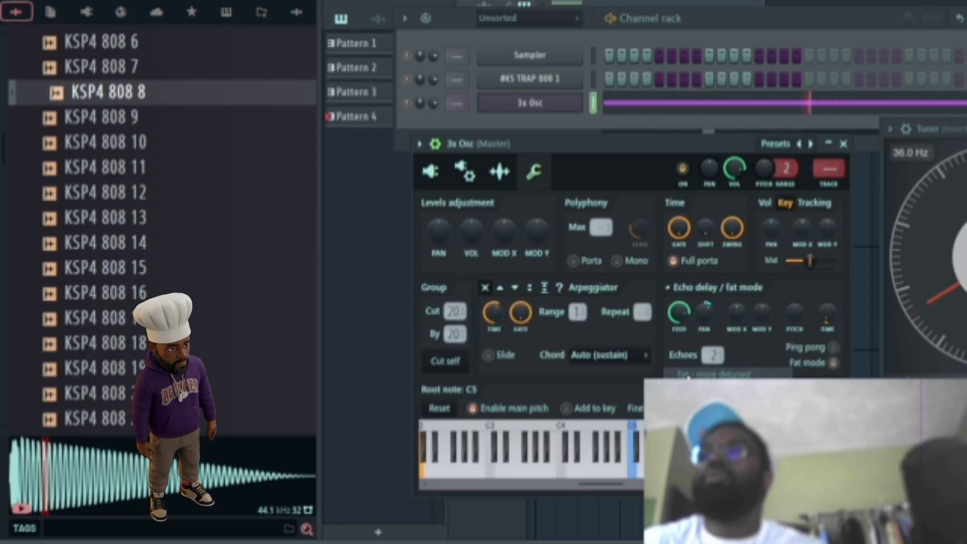
pyautogui.click(674, 293)
pyautogui.click(684, 355)
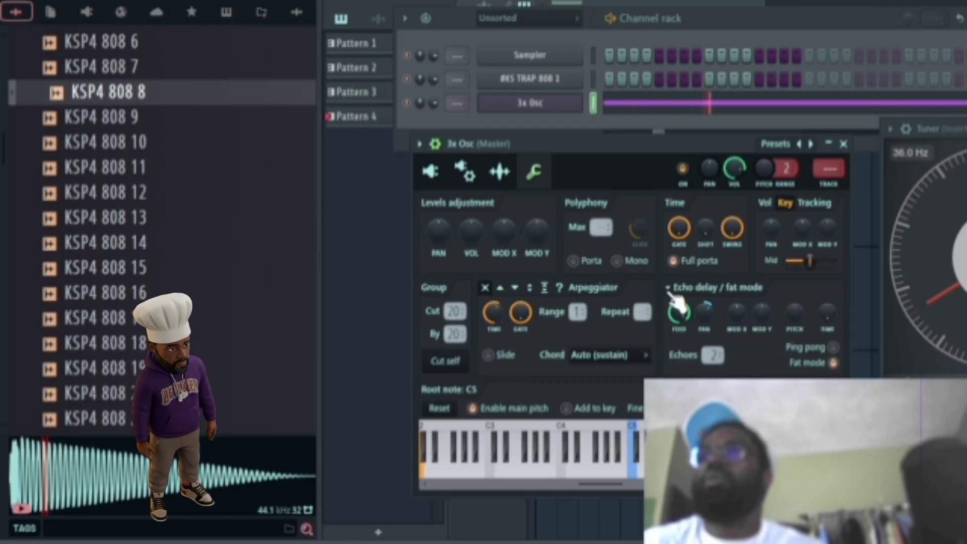
pyautogui.click(674, 297)
pyautogui.click(670, 323)
# - Try the Fat - more detuned echo preset once more and reset the echo delay
pyautogui.click(664, 286)
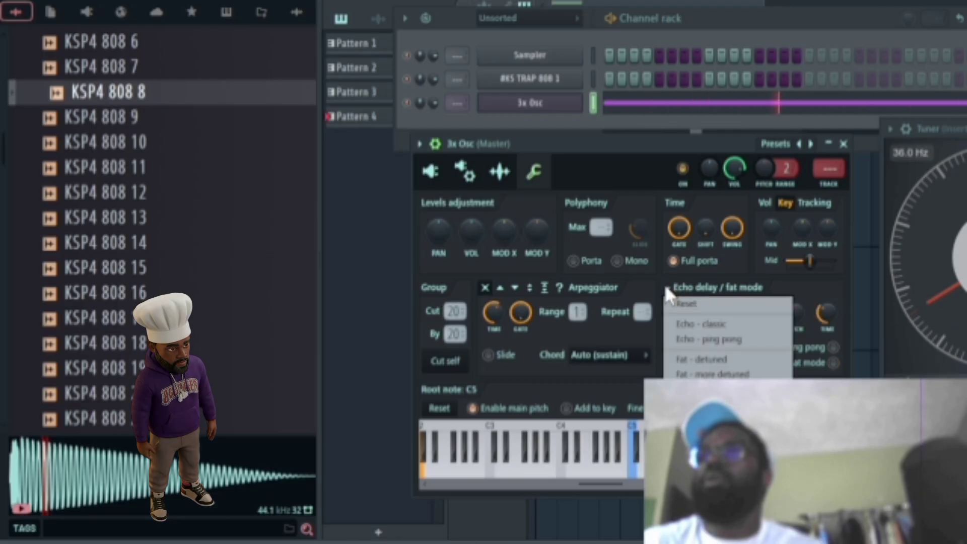
pyautogui.click(714, 374)
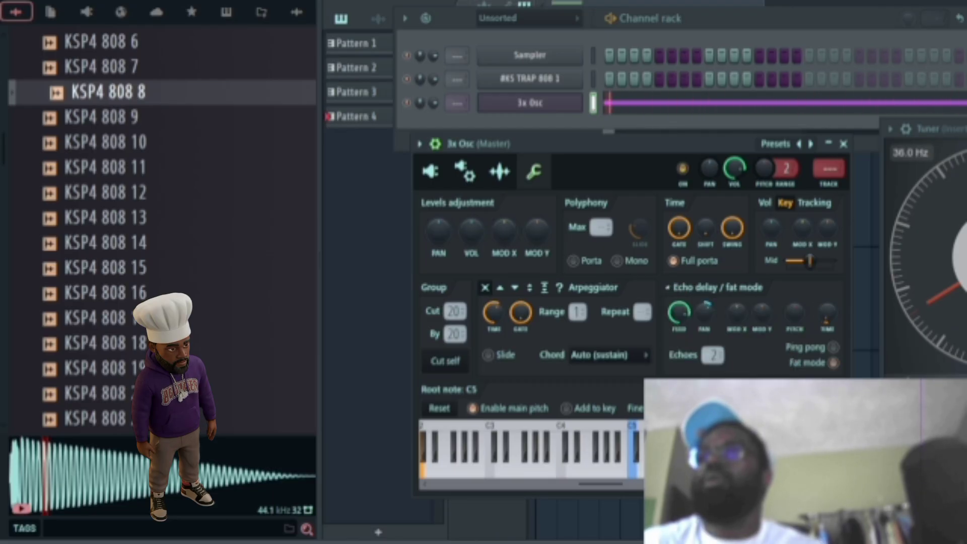
pyautogui.click(674, 296)
pyautogui.click(684, 321)
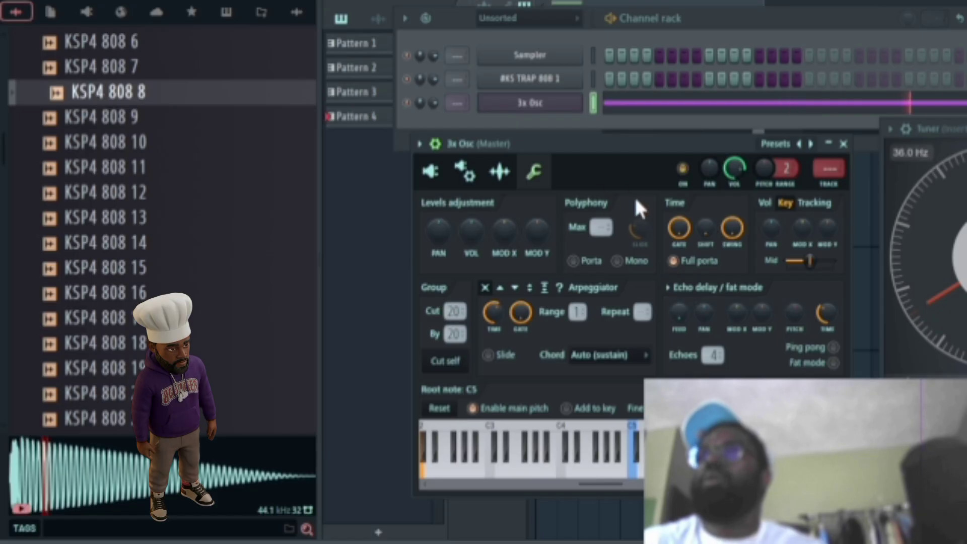
# - Place Pattern 4 at the start of Track 22 in the playlist, then render and replace it with an audio clip
pyautogui.click(750, 3)
pyautogui.click(536, 91)
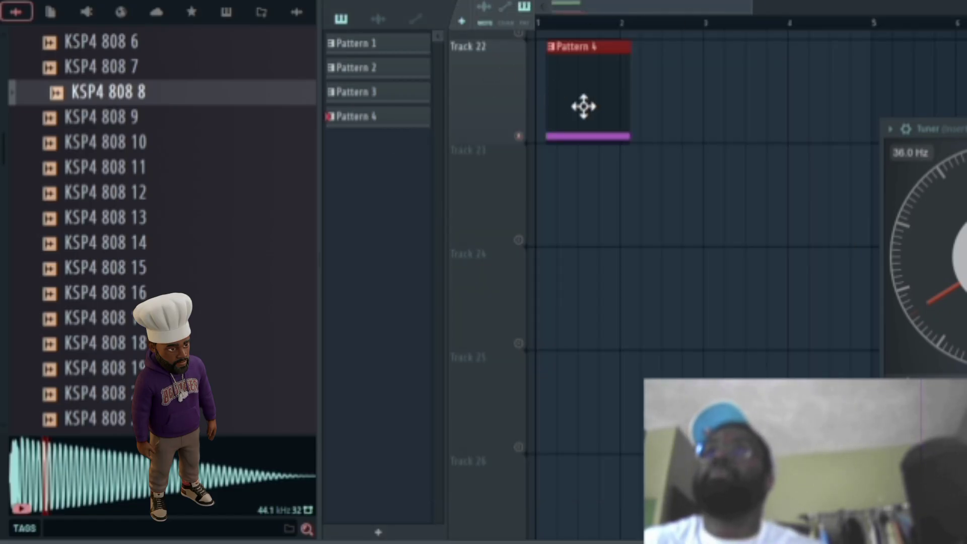
pyautogui.rightClick(415, 124)
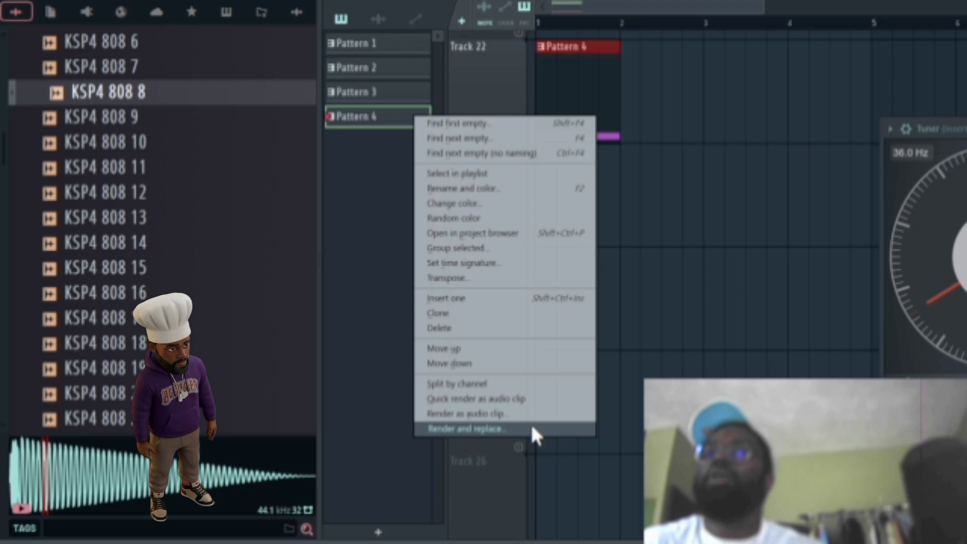
pyautogui.click(530, 428)
pyautogui.click(687, 444)
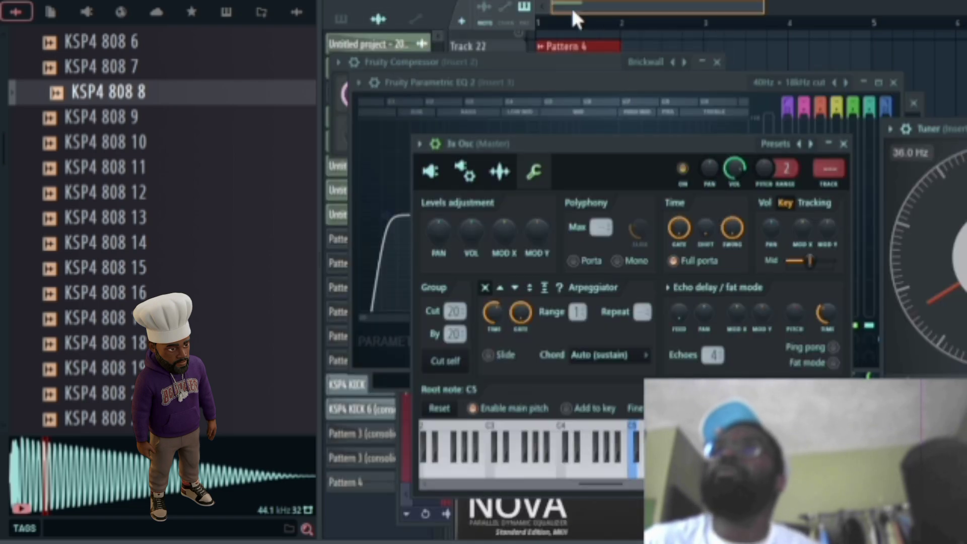
# - Normalize the rendered Pattern 4 audio clip on Track 22 and show the second page of its precomputed effects
pyautogui.click(559, 11)
pyautogui.doubleClick(561, 75)
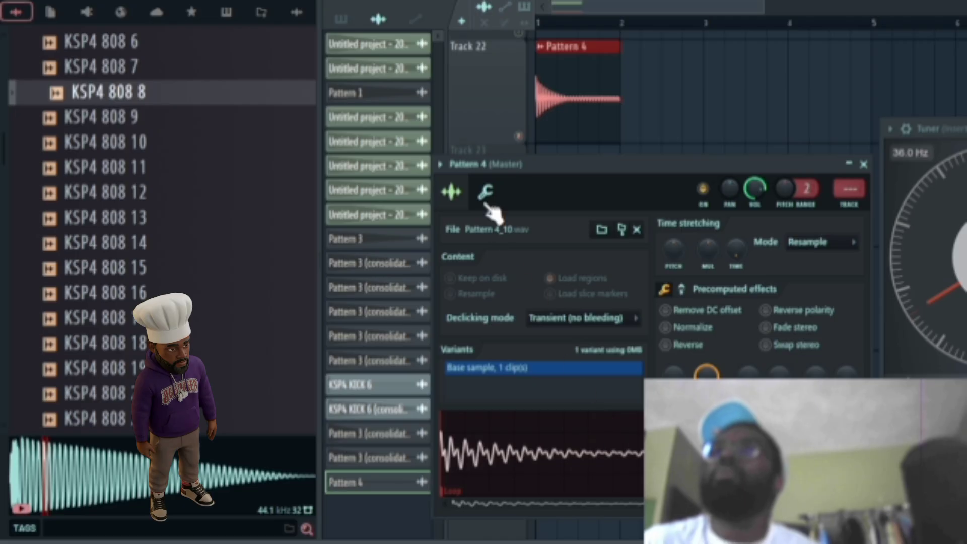
pyautogui.click(486, 196)
pyautogui.click(453, 198)
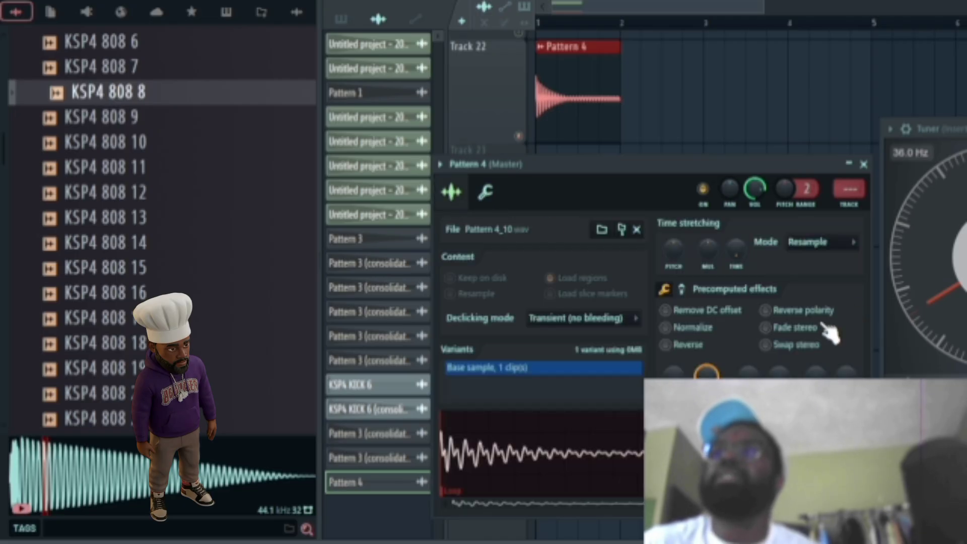
pyautogui.click(677, 328)
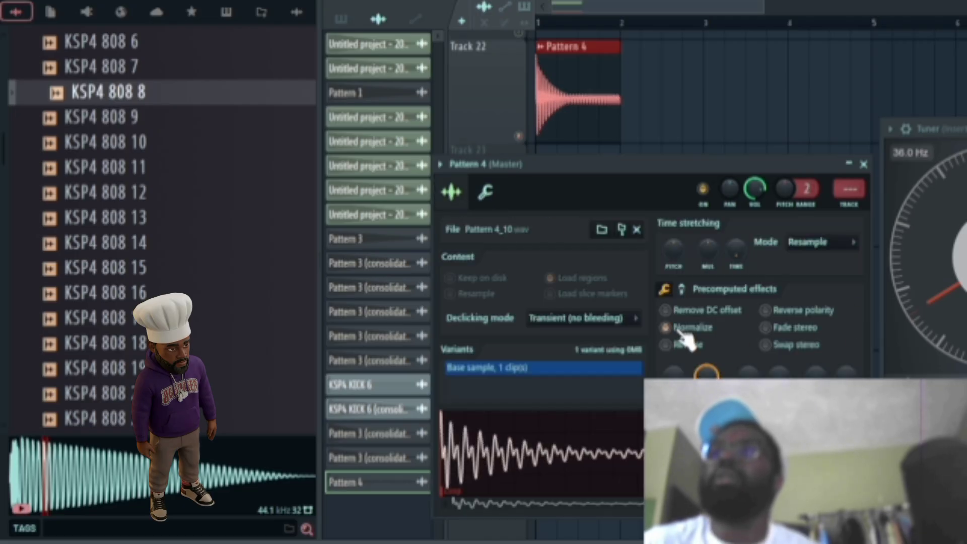
pyautogui.click(680, 291)
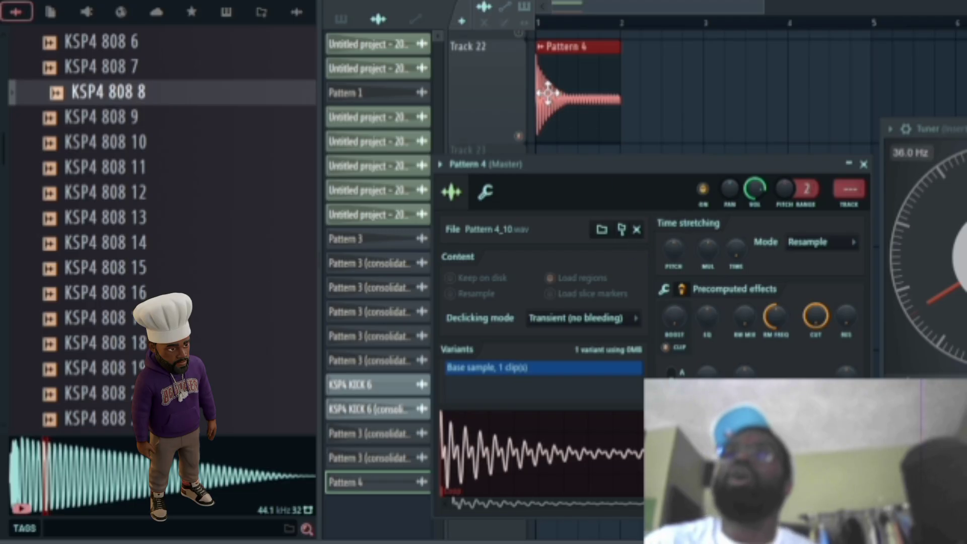
# - Show all channels in the channel rack, play the 3x Osc pattern and open the 3x Osc settings
pyautogui.press('F6')
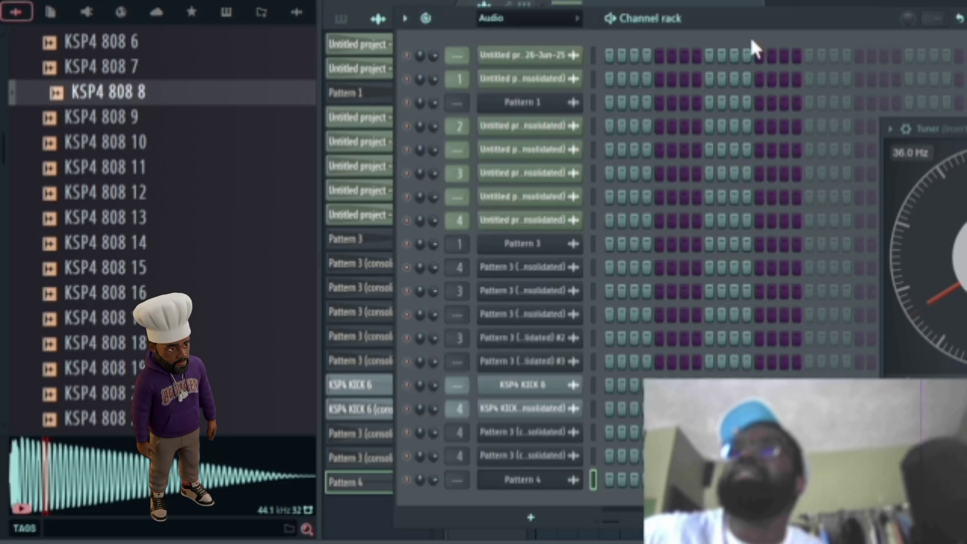
pyautogui.click(555, 18)
pyautogui.click(551, 35)
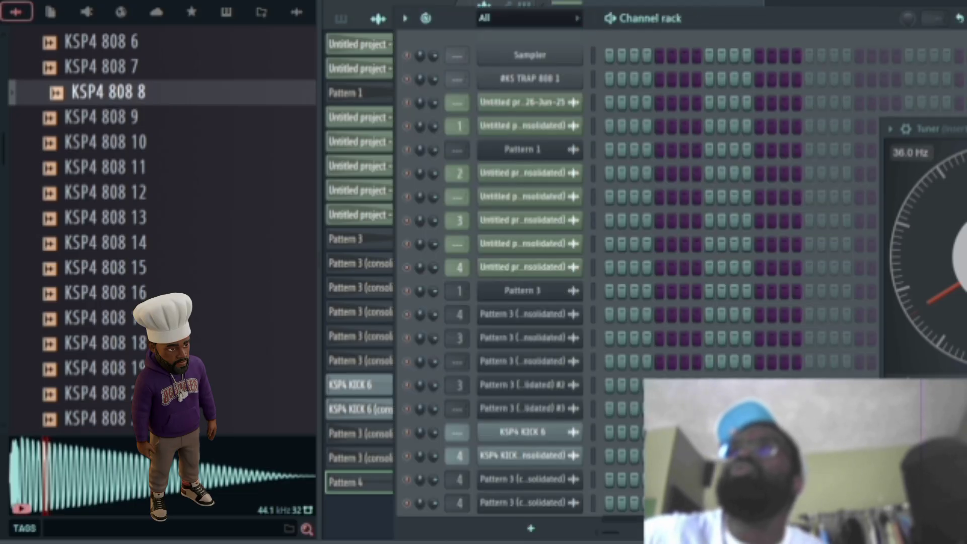
pyautogui.scroll(-3, 609, 226)
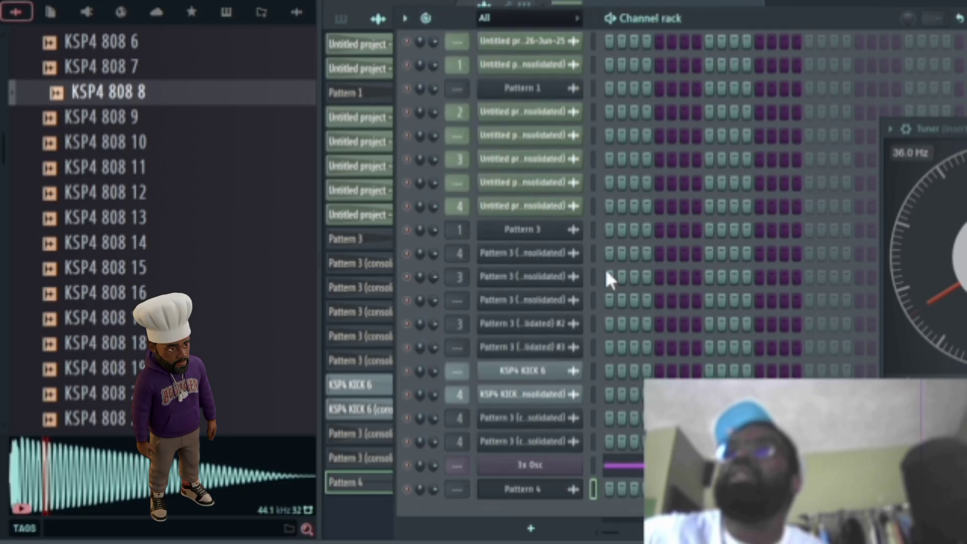
pyautogui.click(547, 470)
pyautogui.click(614, 17)
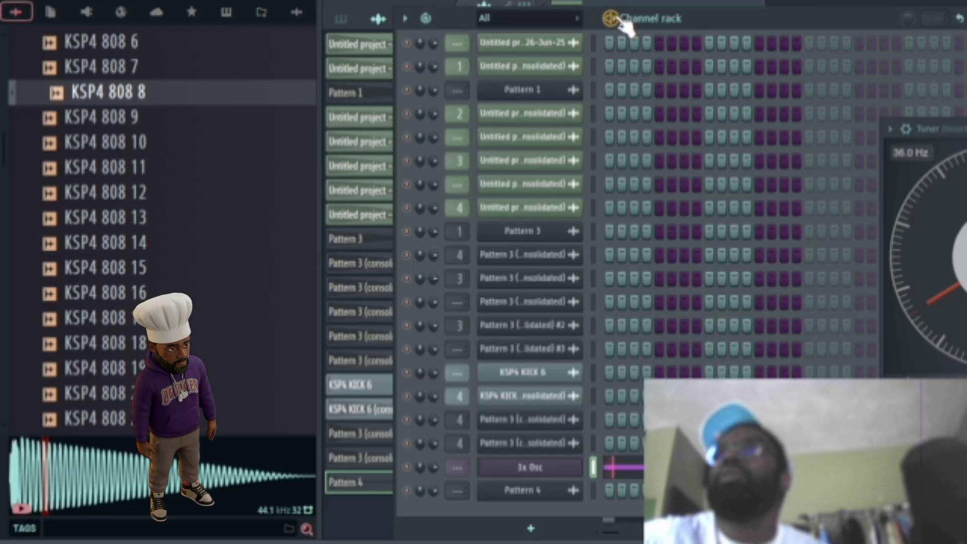
pyautogui.click(562, 467)
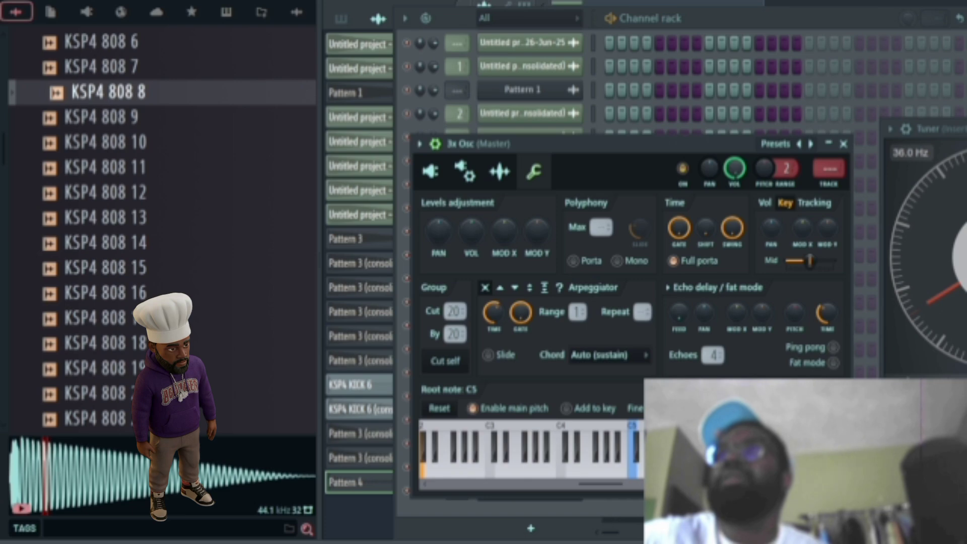
# - Raise the hold time of the 3x Osc volume envelope so the level stays full before decaying
pyautogui.click(501, 175)
pyautogui.click(468, 168)
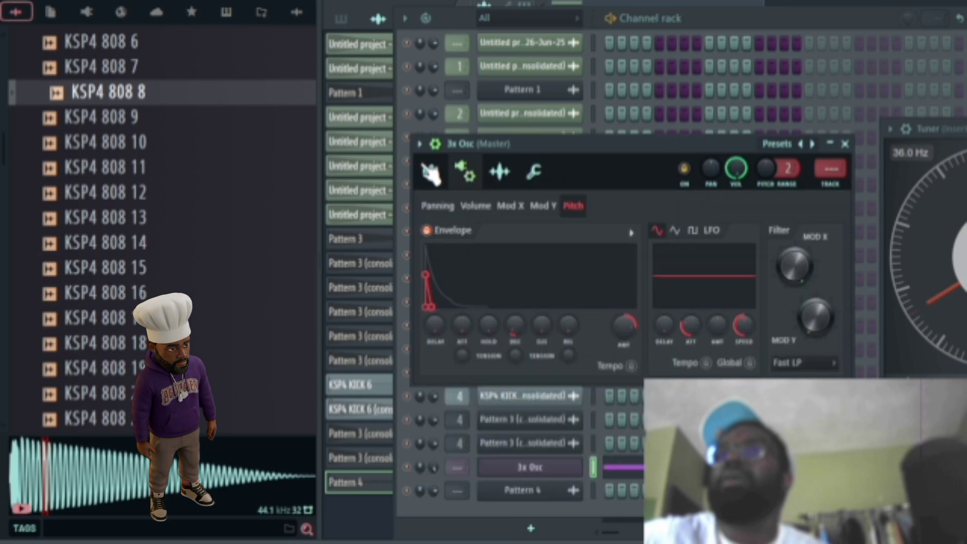
pyautogui.click(447, 205)
pyautogui.click(471, 205)
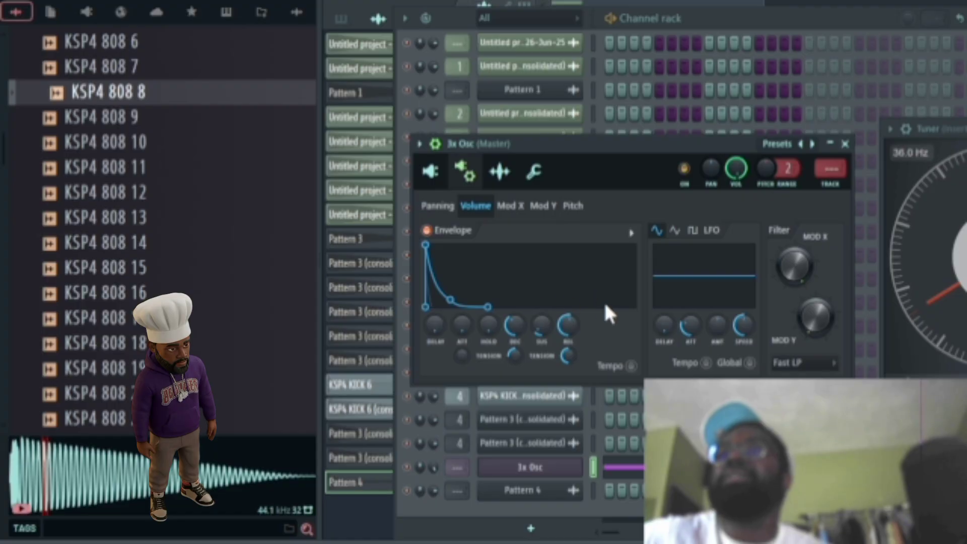
pyautogui.moveTo(488, 325); pyautogui.dragTo(486, 298)
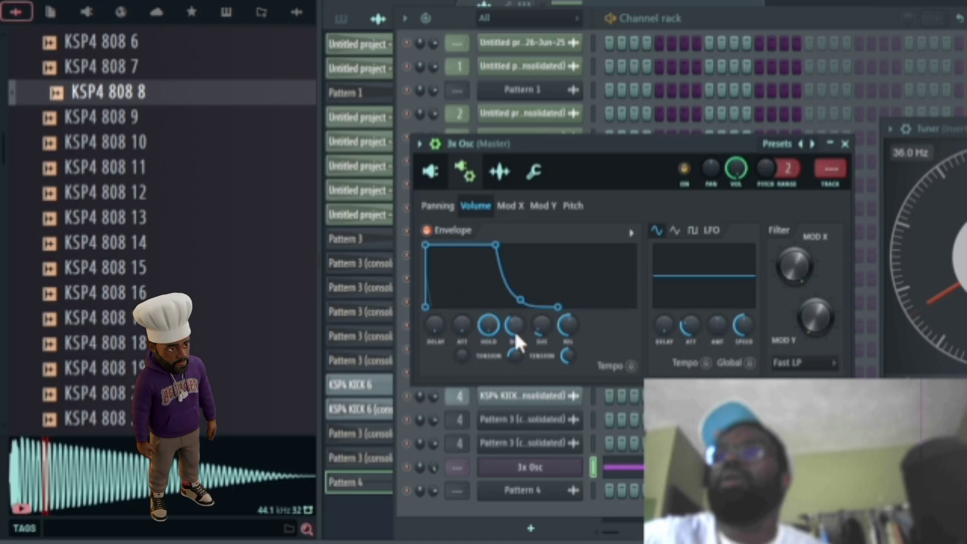
# - Place Pattern 4 at the start of Track 23 in the playlist and solo that track
pyautogui.click(706, 2)
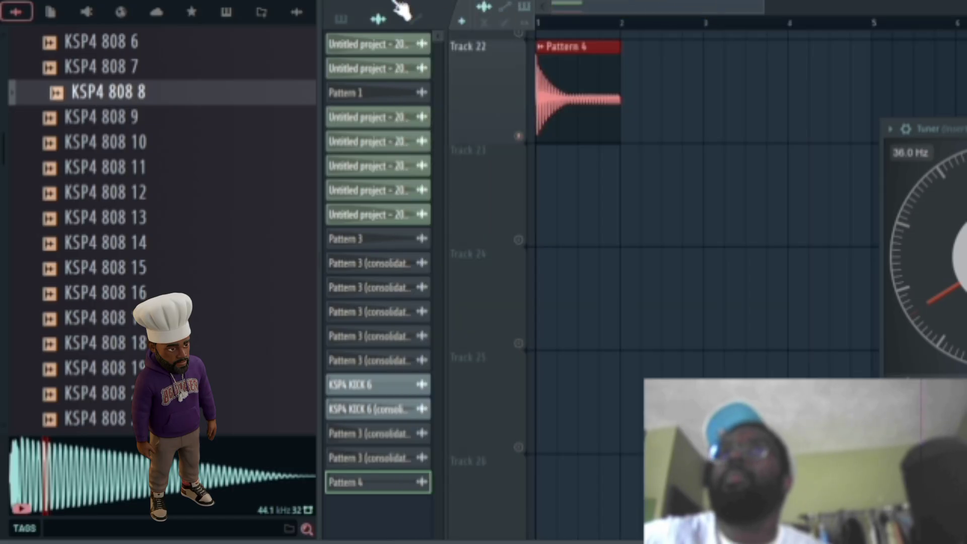
pyautogui.click(341, 18)
pyautogui.click(361, 121)
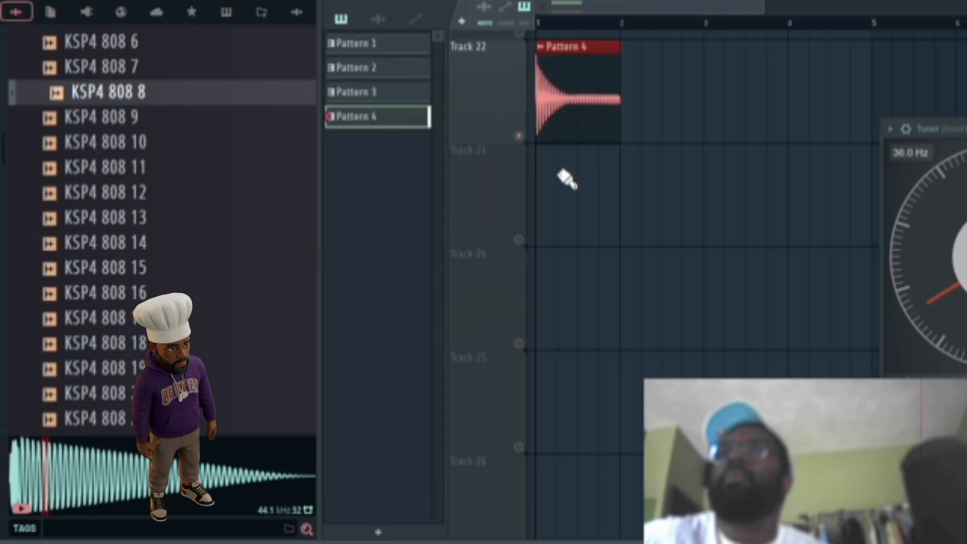
pyautogui.moveTo(568, 178); pyautogui.dragTo(525, 195)
pyautogui.rightClick(517, 239)
# - Render and replace Pattern 4 on Track 23 with a new audio clip
pyautogui.rightClick(390, 117)
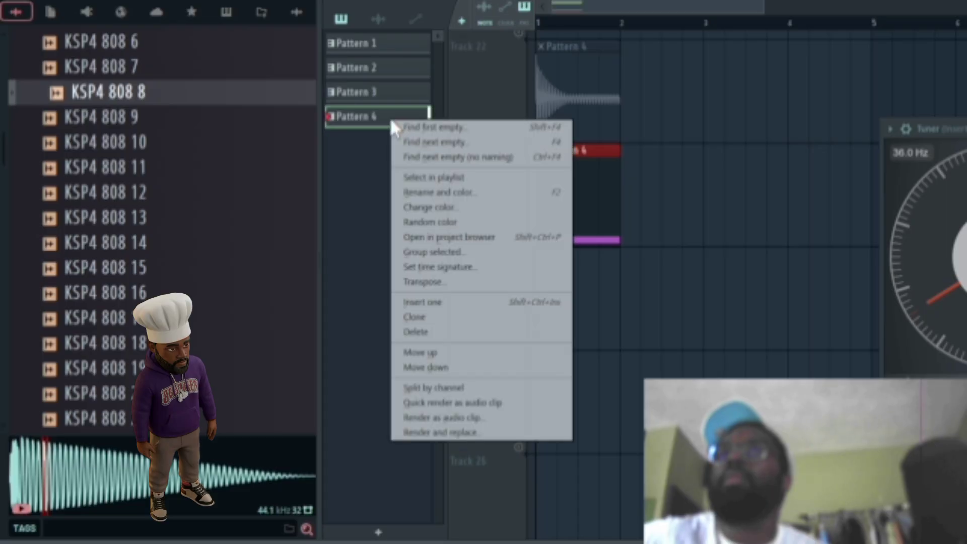
pyautogui.click(457, 434)
pyautogui.press('Return')
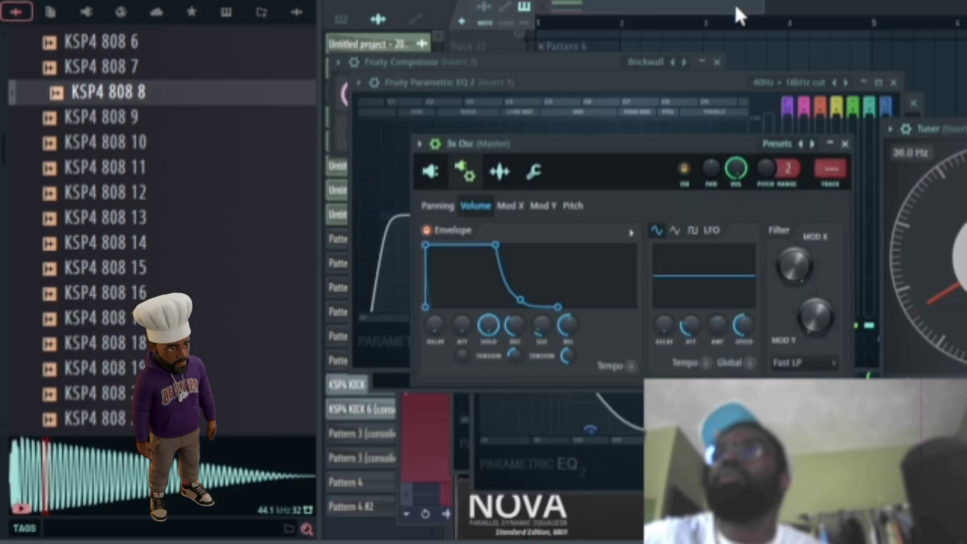
pyautogui.click(645, 8)
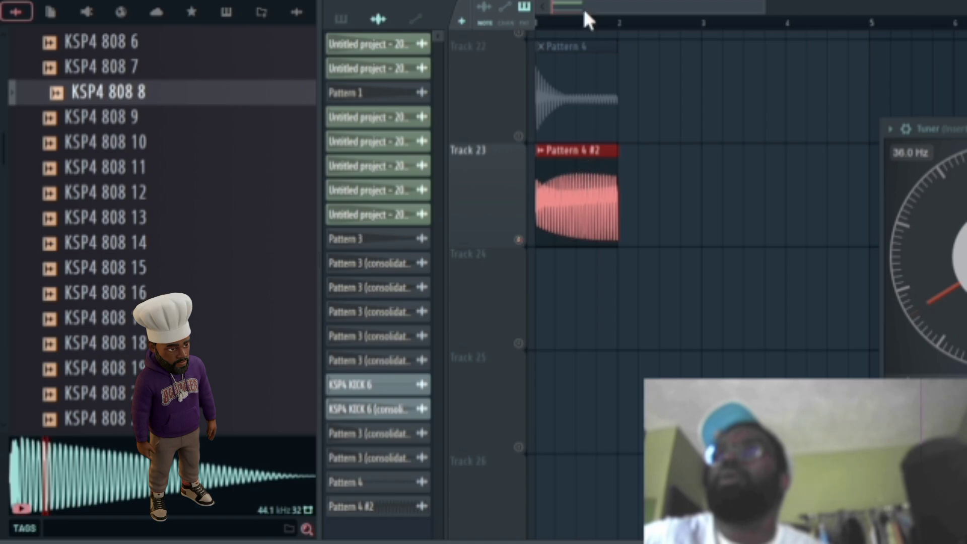
# - Inspect the sample settings of the Pattern 4 #2 clip and review the 808 clips up to Track 1
pyautogui.doubleClick(587, 212)
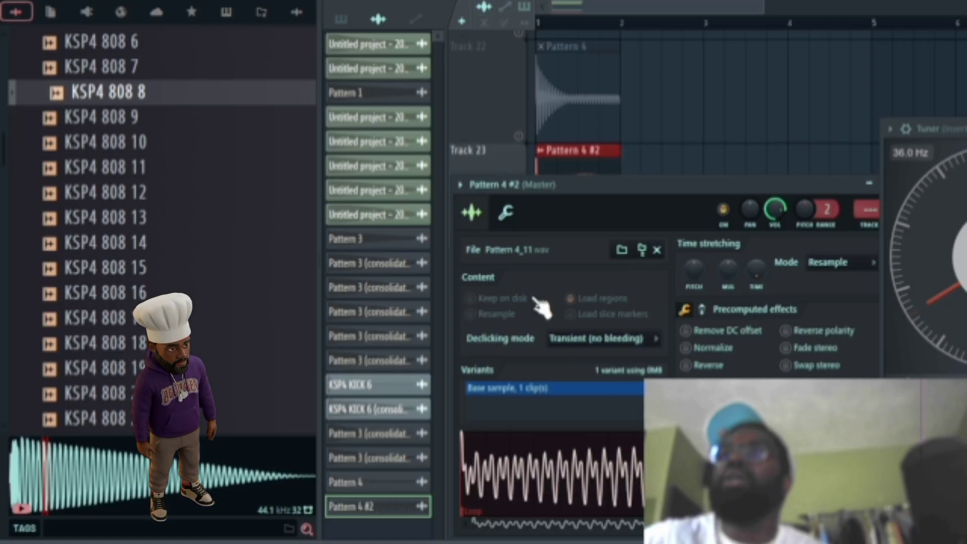
pyautogui.click(592, 6)
pyautogui.scroll(5, 734, 116)
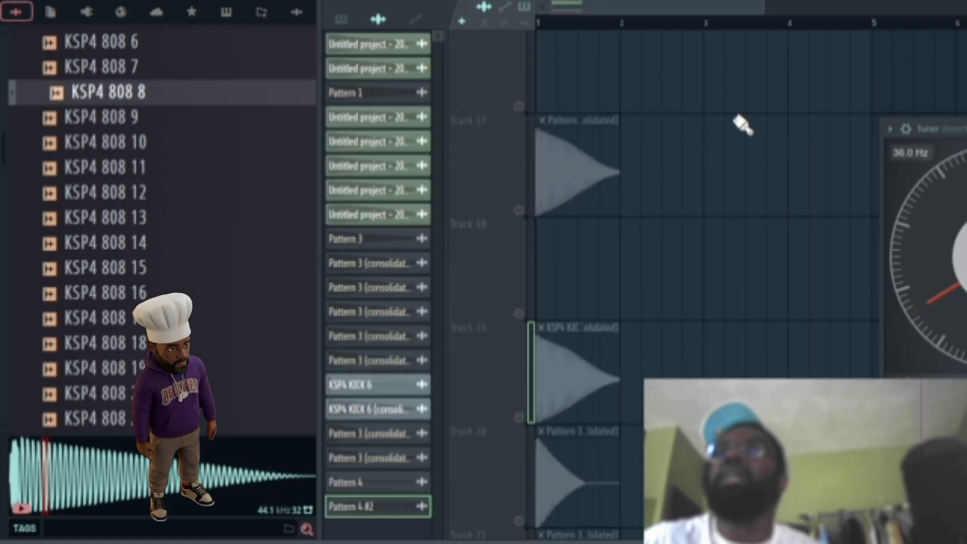
pyautogui.scroll(10, 742, 125)
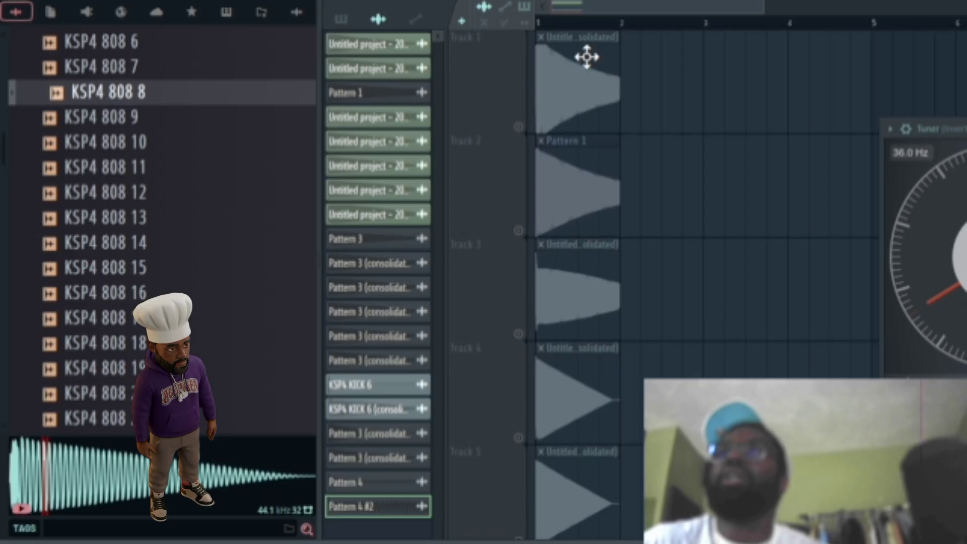
pyautogui.scroll(-5, 589, 255)
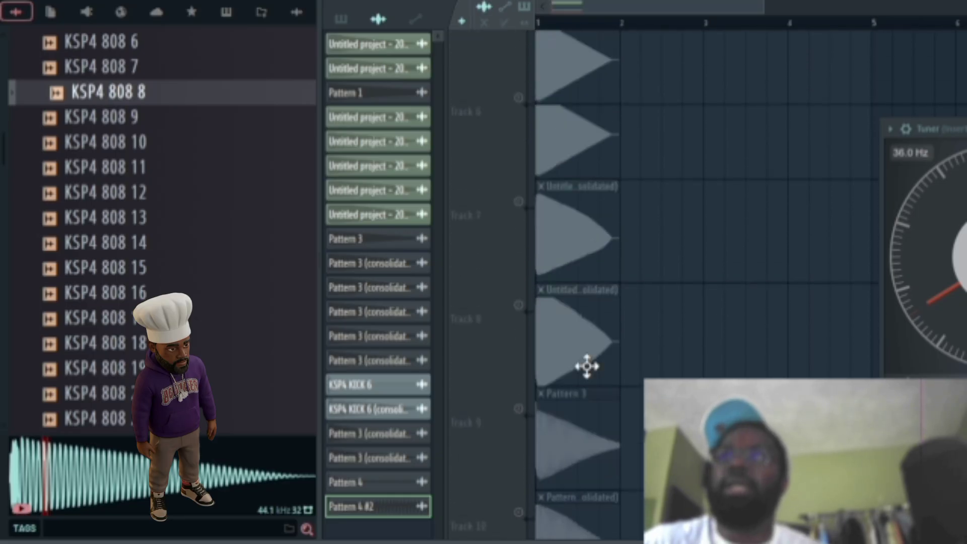
pyautogui.scroll(5, 586, 366)
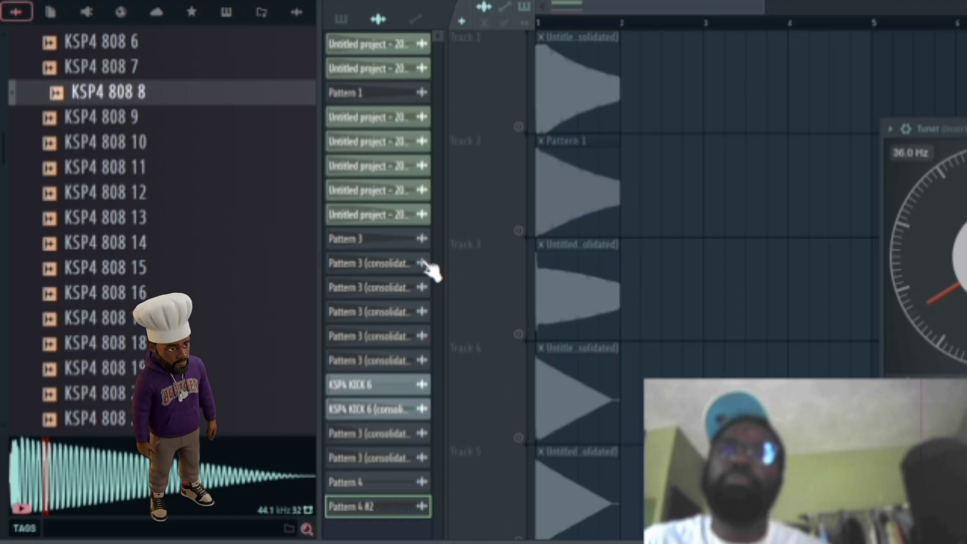
# - Audition the samples from KSP4 808 28 back through KSP4 808 19 in the 808S folder
pyautogui.scroll(-6, 101, 190)
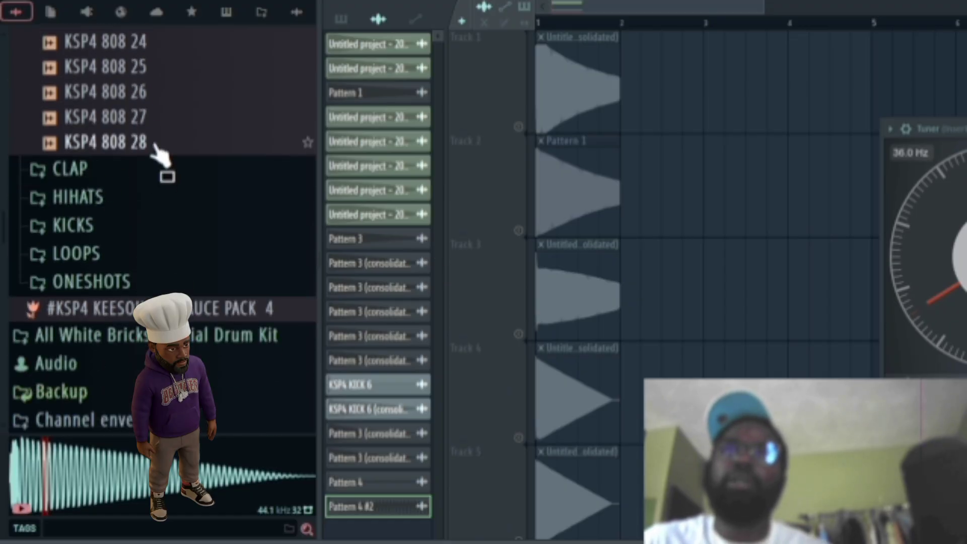
pyautogui.click(154, 143)
pyautogui.click(150, 117)
pyautogui.click(148, 92)
pyautogui.click(142, 67)
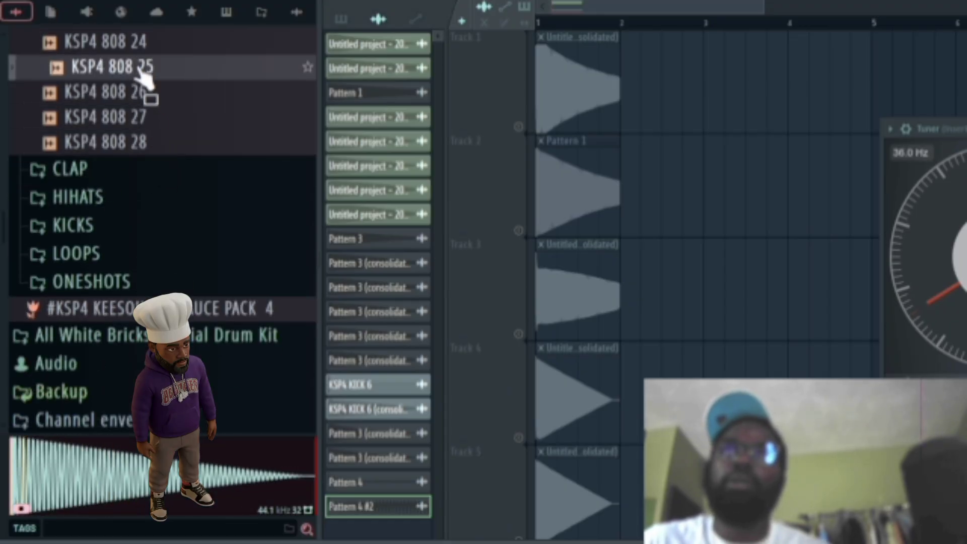
pyautogui.scroll(2, 141, 101)
pyautogui.click(136, 198)
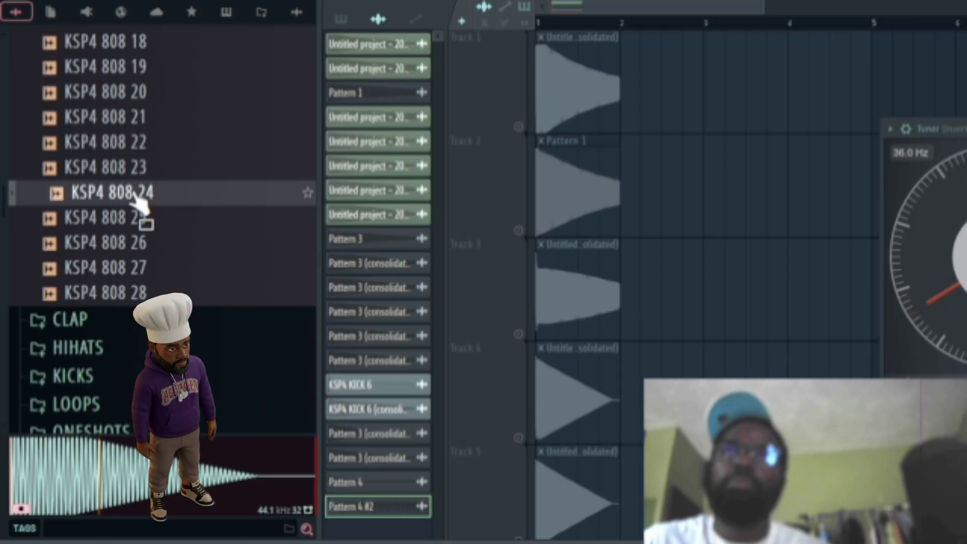
pyautogui.click(132, 166)
pyautogui.click(130, 142)
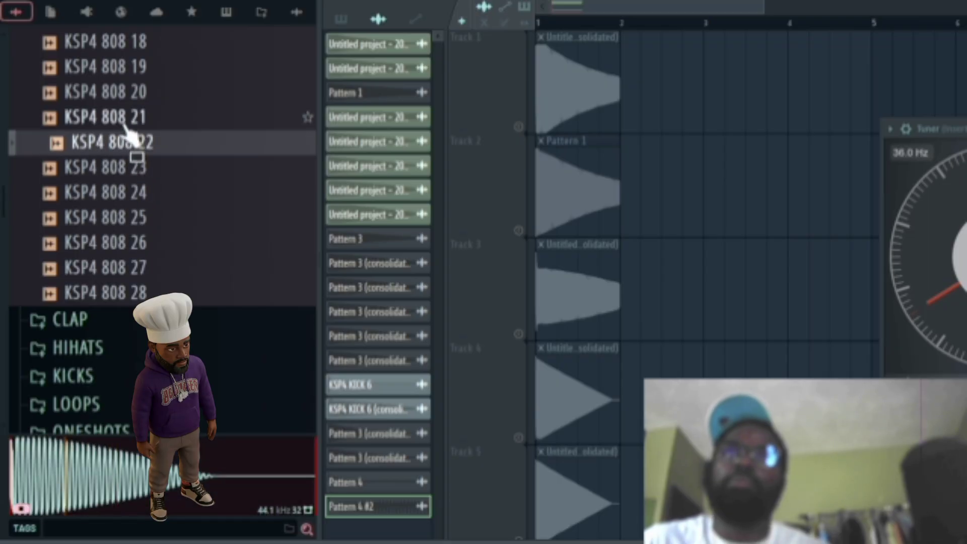
pyautogui.click(127, 117)
pyautogui.click(129, 95)
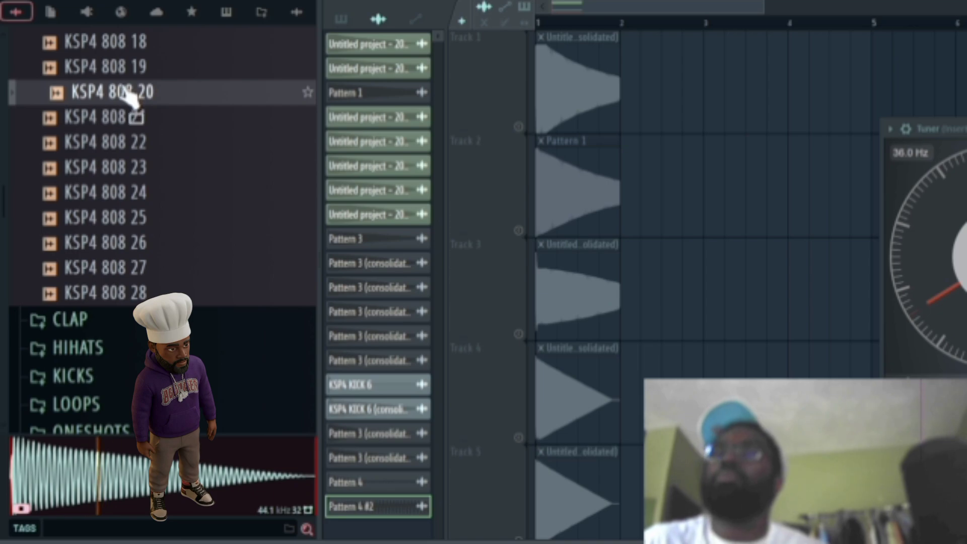
pyautogui.click(122, 75)
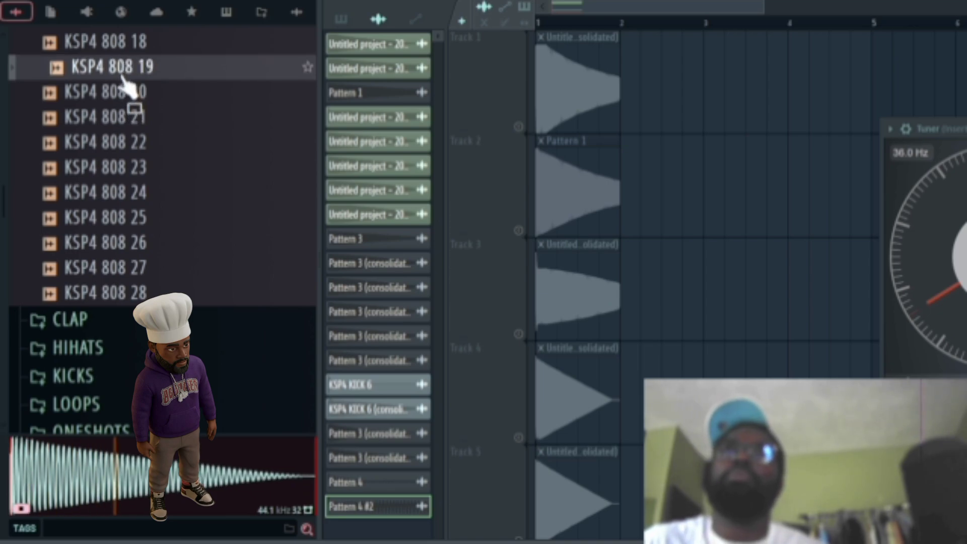
# - Audition KSP4 808 1, KSP4 808 9 and KSP4 808 10 in the 808S folder
pyautogui.scroll(5, 130, 117)
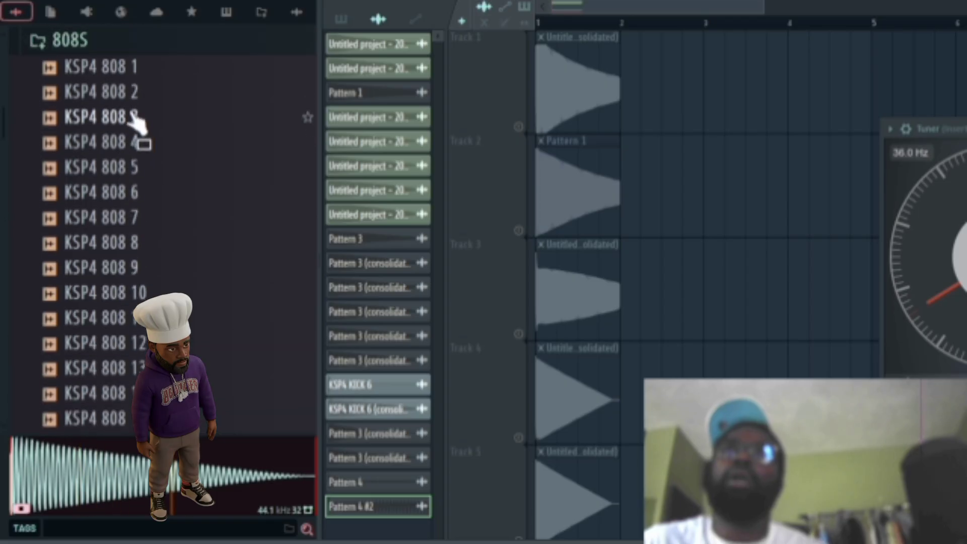
pyautogui.click(129, 66)
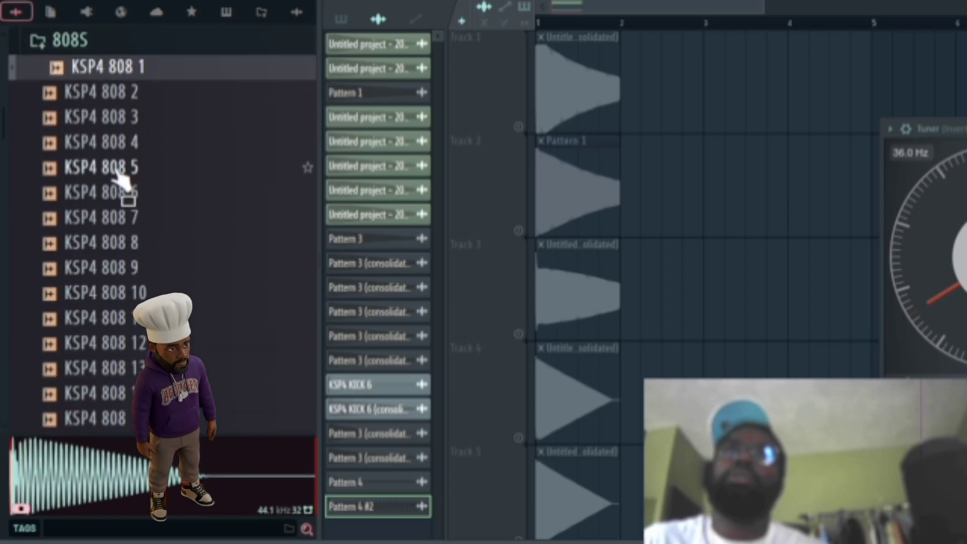
pyautogui.click(114, 276)
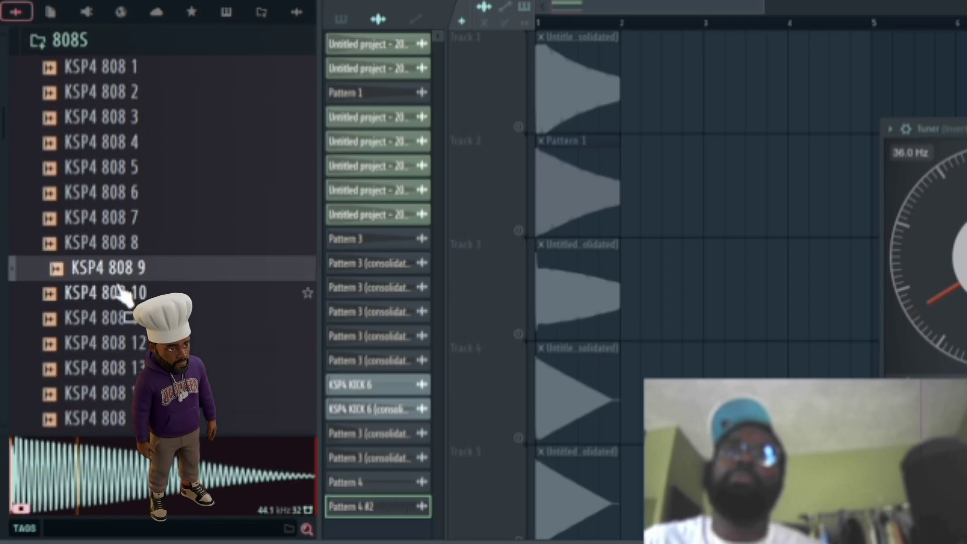
pyautogui.click(134, 293)
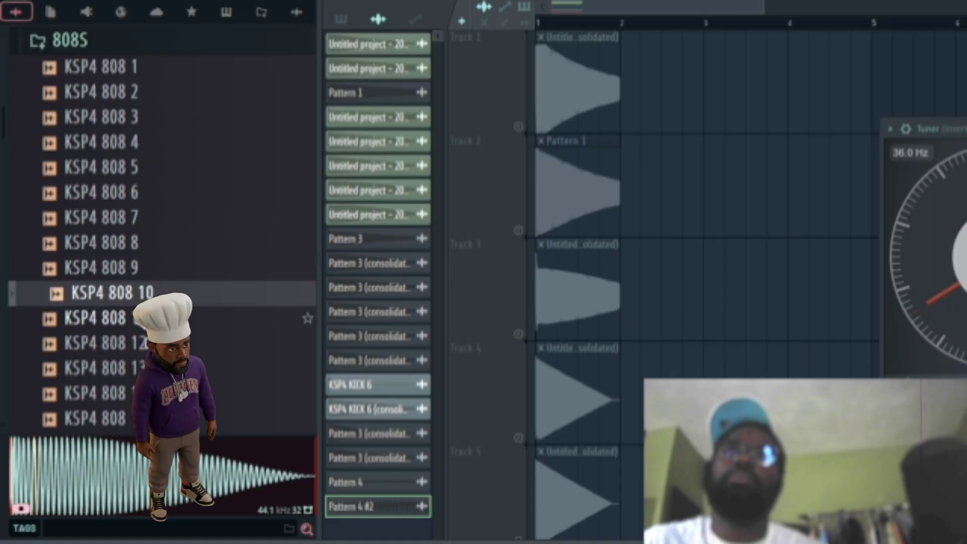
# - Audition the samples KSP4 808 11 through KSP4 808 17, KSP4 808 21 and KSP4 808 16 again in the 808S folder
pyautogui.click(135, 318)
pyautogui.click(136, 343)
pyautogui.click(136, 368)
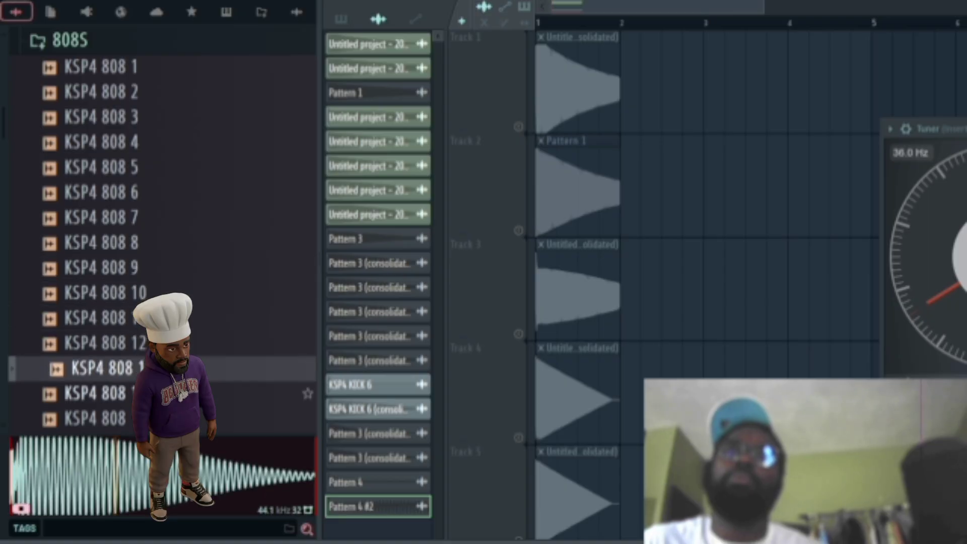
pyautogui.click(136, 393)
pyautogui.scroll(-2, 134, 302)
pyautogui.click(134, 272)
pyautogui.click(134, 292)
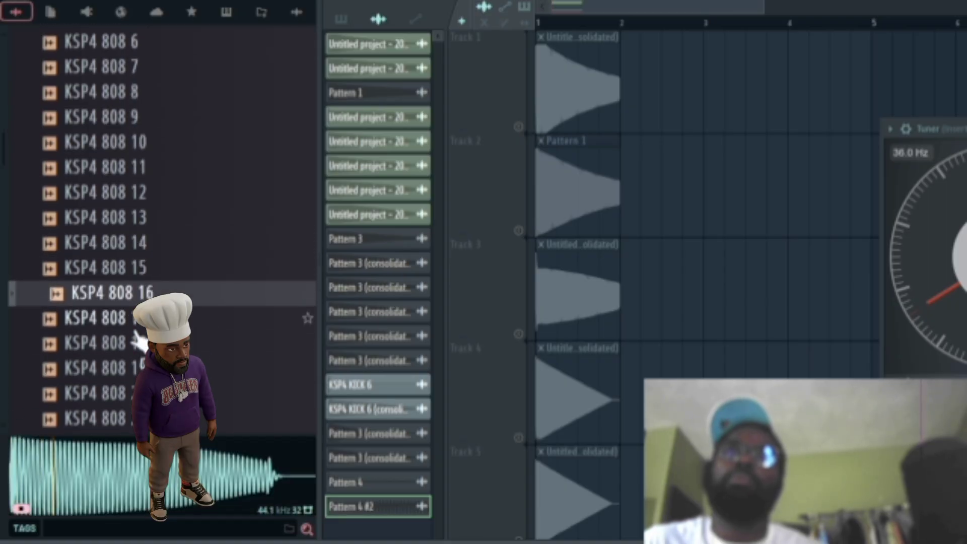
pyautogui.click(133, 317)
pyautogui.click(141, 419)
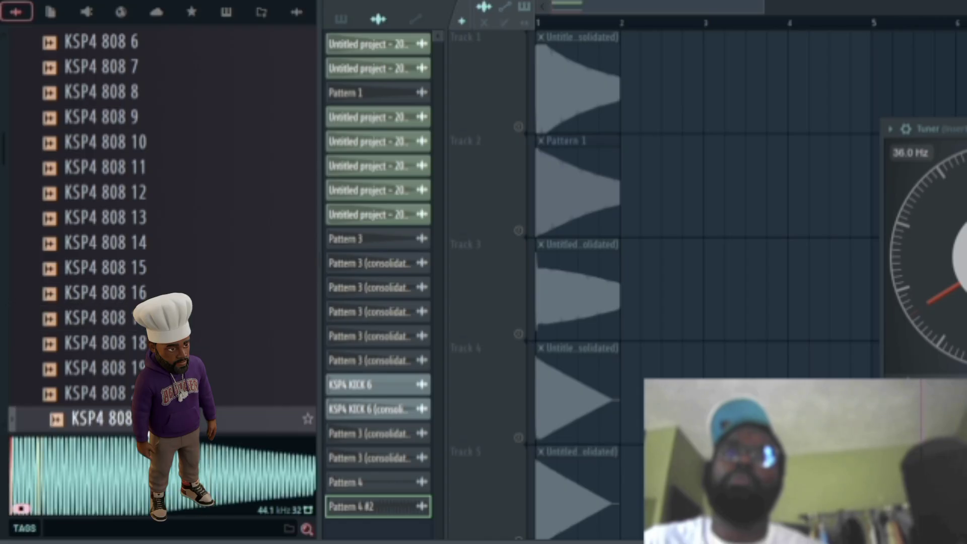
pyautogui.click(140, 292)
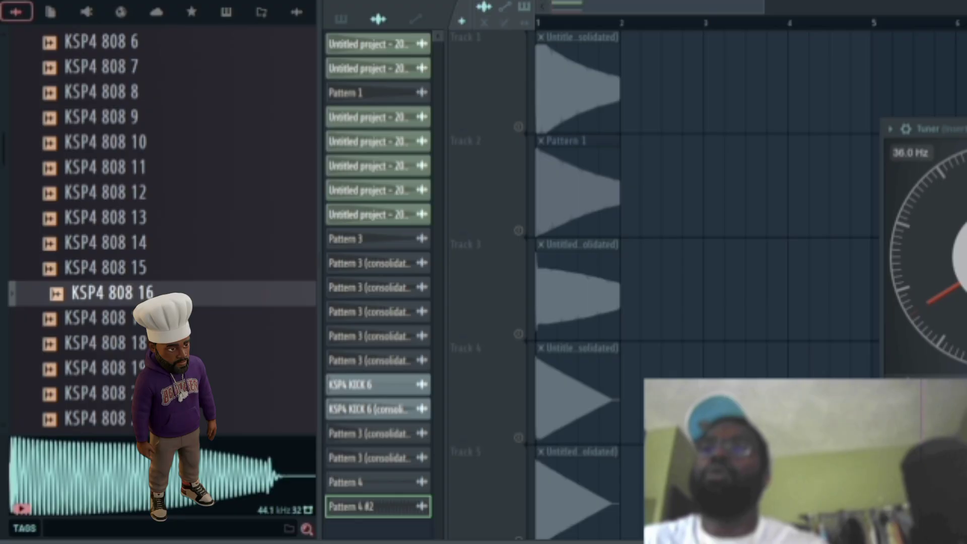
# - Search Windows for "keesounds" and open the file location of KEESOUNDS CHANNEL ENVLPS.zip in File Explorer
pyautogui.hotkey('alt', 'Tab')
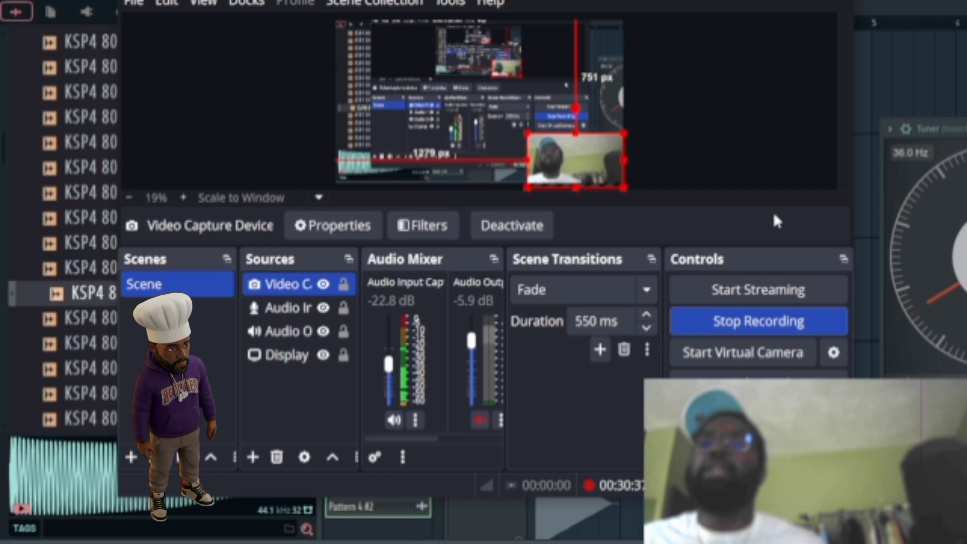
pyautogui.press('super+s')
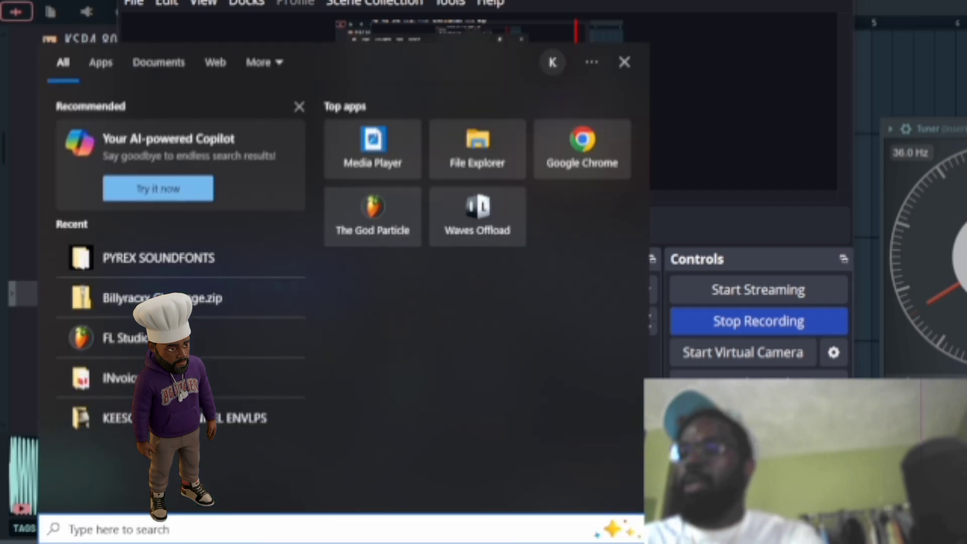
pyautogui.write('kees')
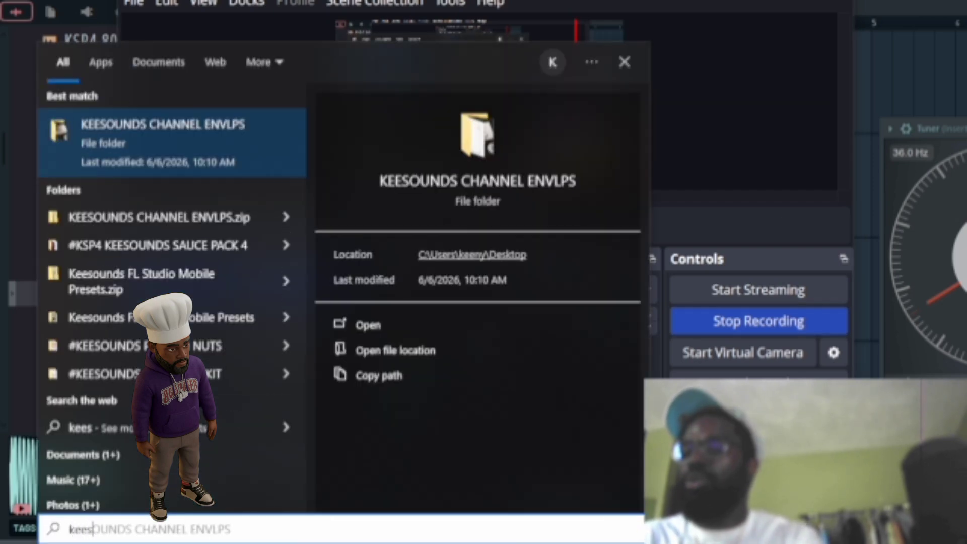
pyautogui.write('ounds')
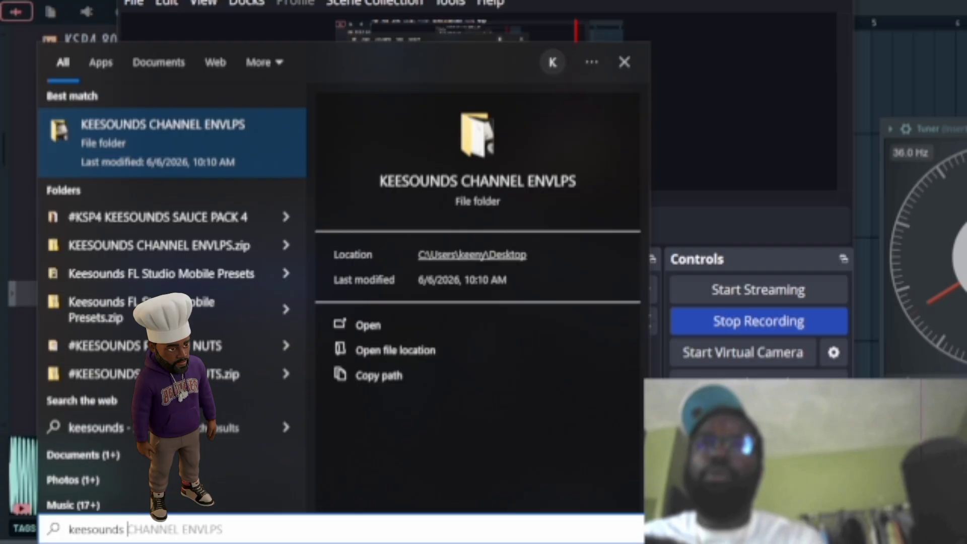
pyautogui.click(284, 250)
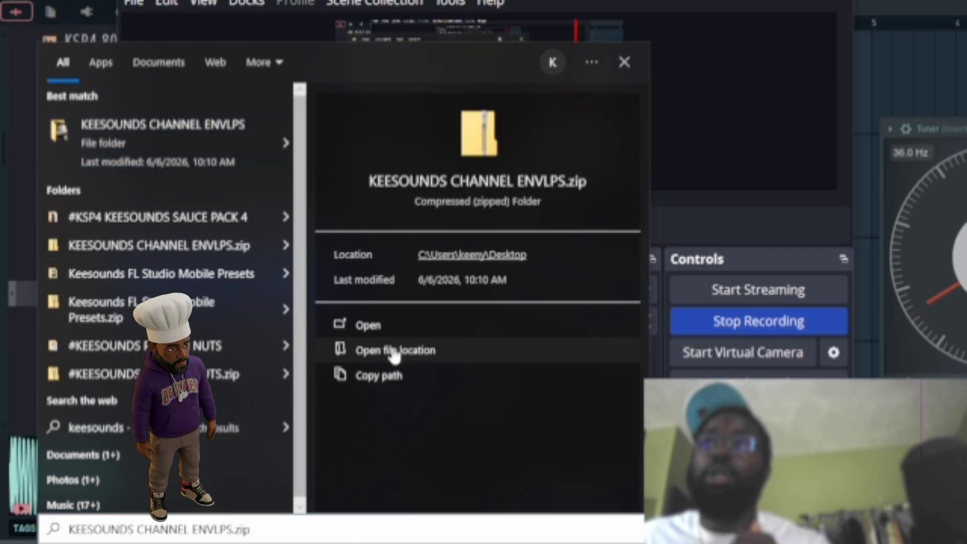
pyautogui.click(347, 348)
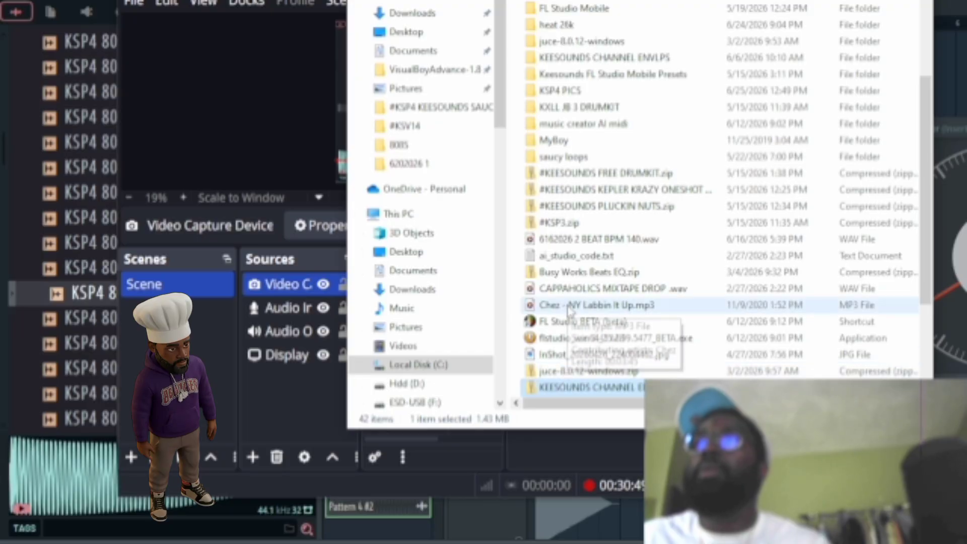
# - Open the KEESOUNDS CHANNEL ENVLPS folder and view its PNG cover image
pyautogui.scroll(1, 567, 307)
pyautogui.scroll(2, 568, 307)
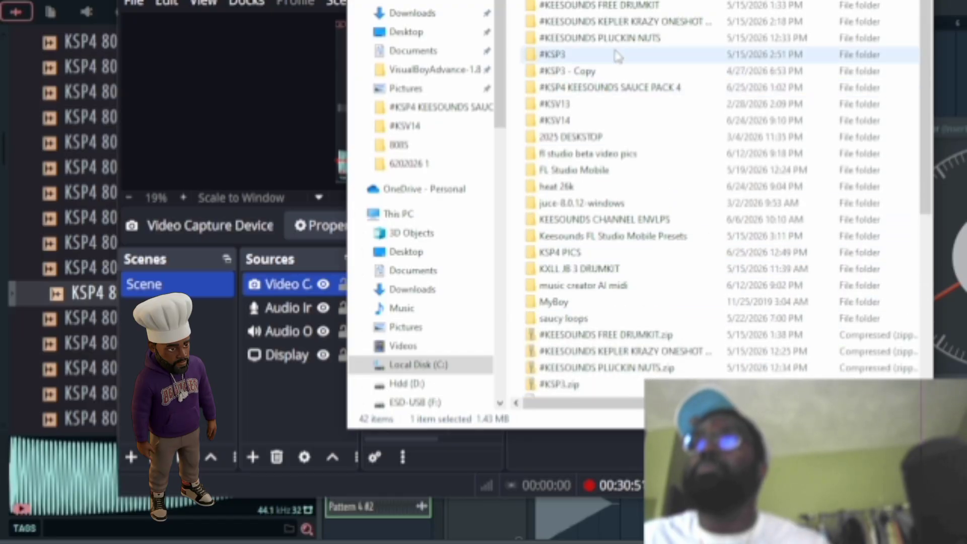
pyautogui.doubleClick(604, 219)
pyautogui.click(557, 38)
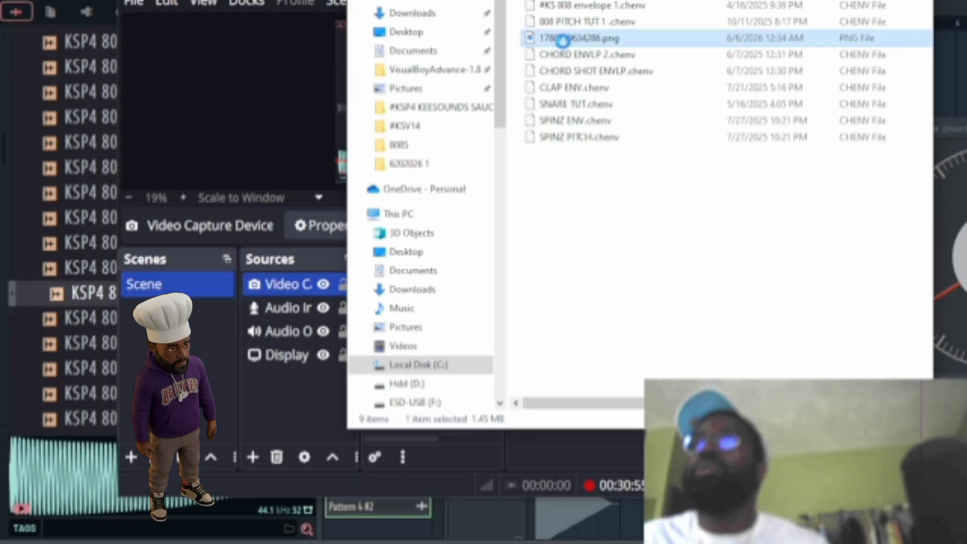
pyautogui.doubleClick(558, 37)
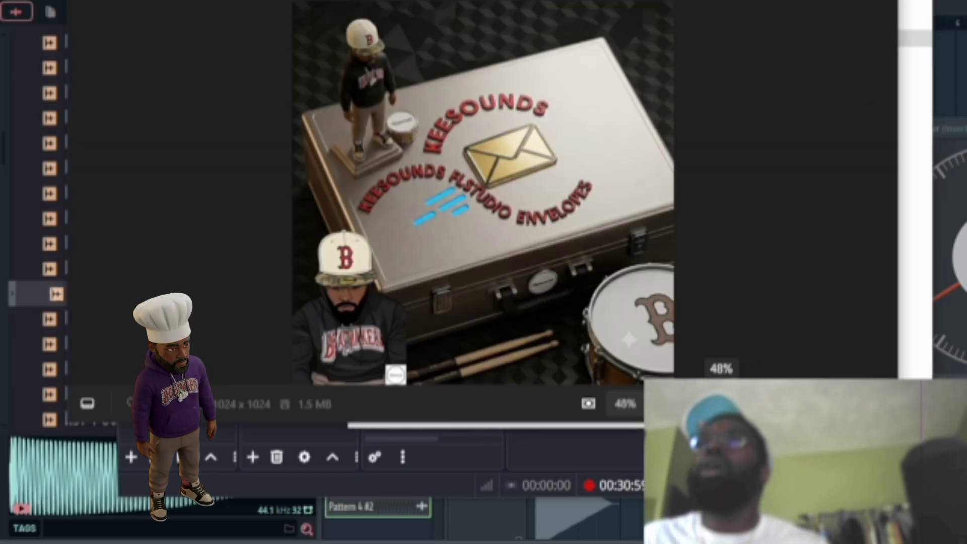
pyautogui.moveTo(723, 403); pyautogui.dragTo(728, 402)
pyautogui.scroll(-4, 820, 281)
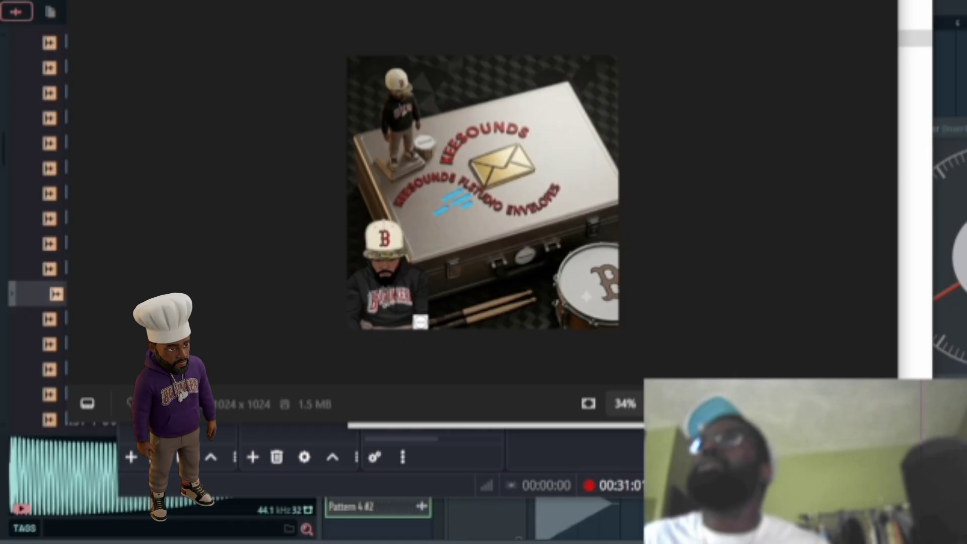
# - Switch back to FL Studio, show all channels in the channel rack, and examine the envelope presets for the 3x Osc volume
pyautogui.hotkey('alt', 'Tab')
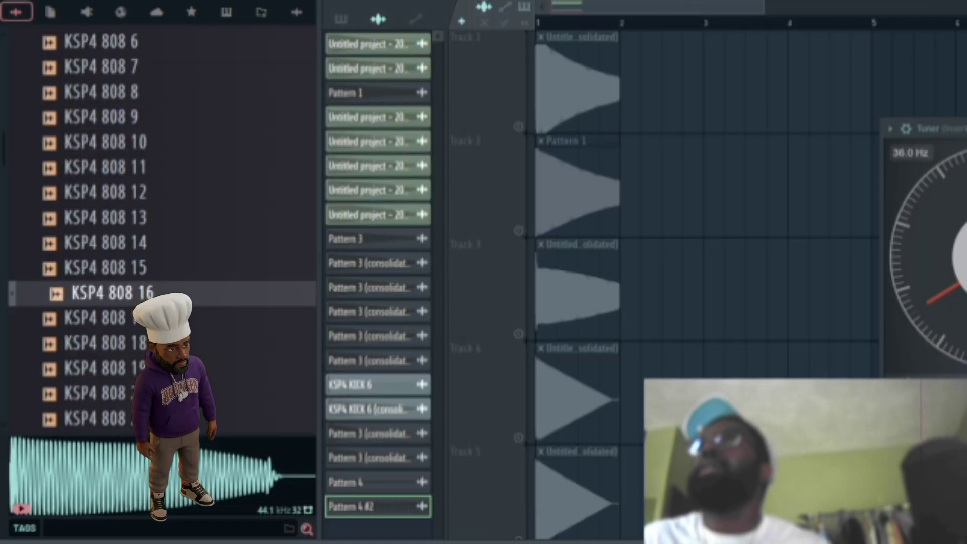
pyautogui.press('F6')
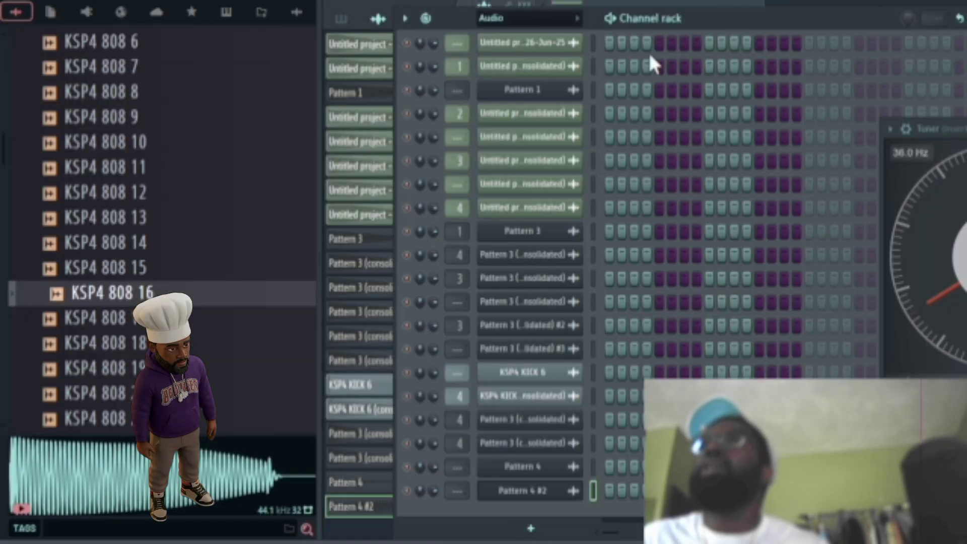
pyautogui.click(529, 284)
pyautogui.click(642, 28)
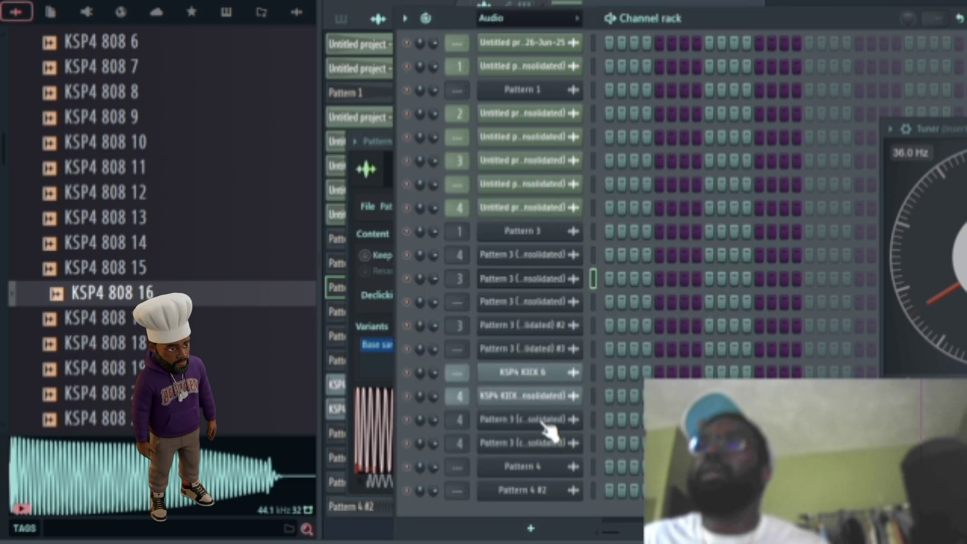
pyautogui.click(523, 20)
pyautogui.click(508, 37)
pyautogui.scroll(-3, 559, 332)
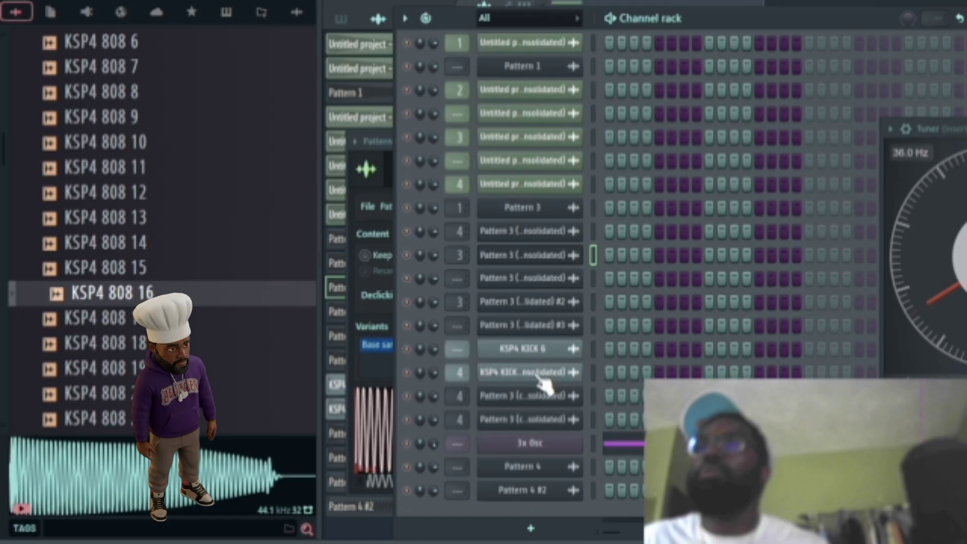
pyautogui.click(529, 444)
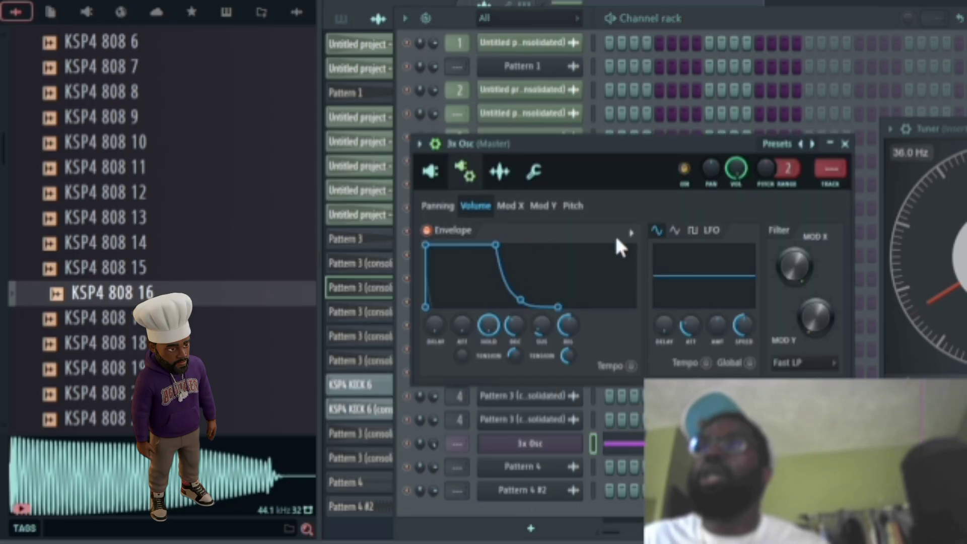
pyautogui.click(630, 233)
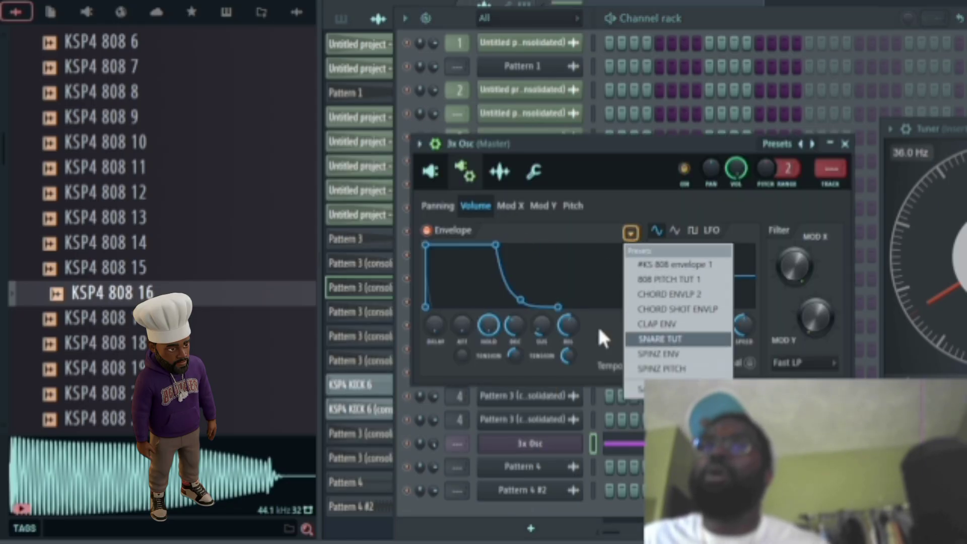
# - Open KSP4 808 13 in a new channel and apply the #KS 808 envelope 1 preset to its volume envelope
pyautogui.rightClick(152, 219)
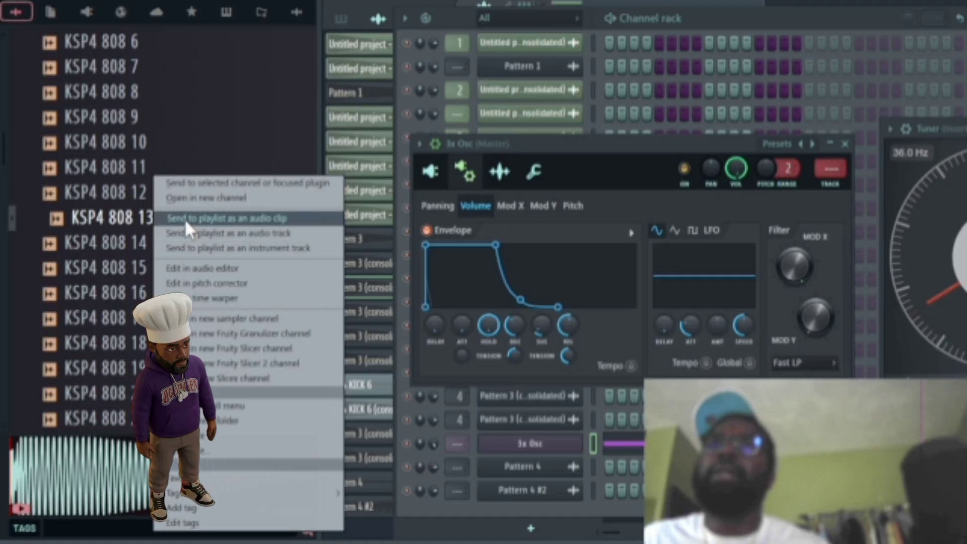
pyautogui.click(191, 199)
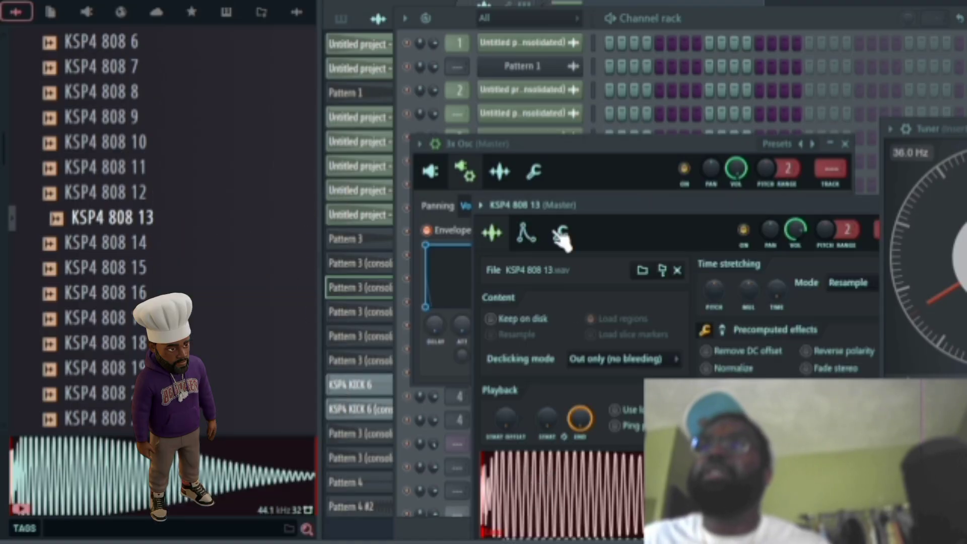
pyautogui.click(526, 233)
pyautogui.click(690, 293)
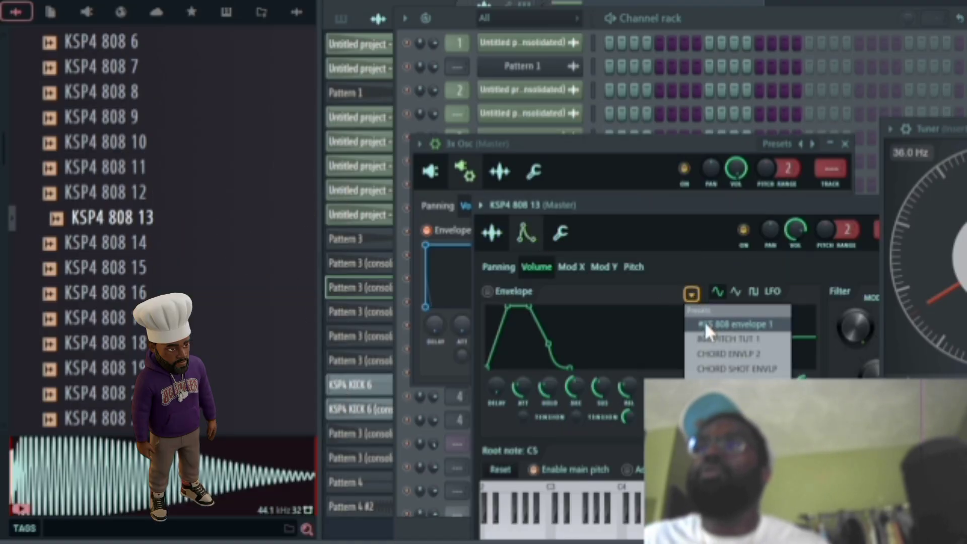
pyautogui.click(705, 324)
pyautogui.click(691, 293)
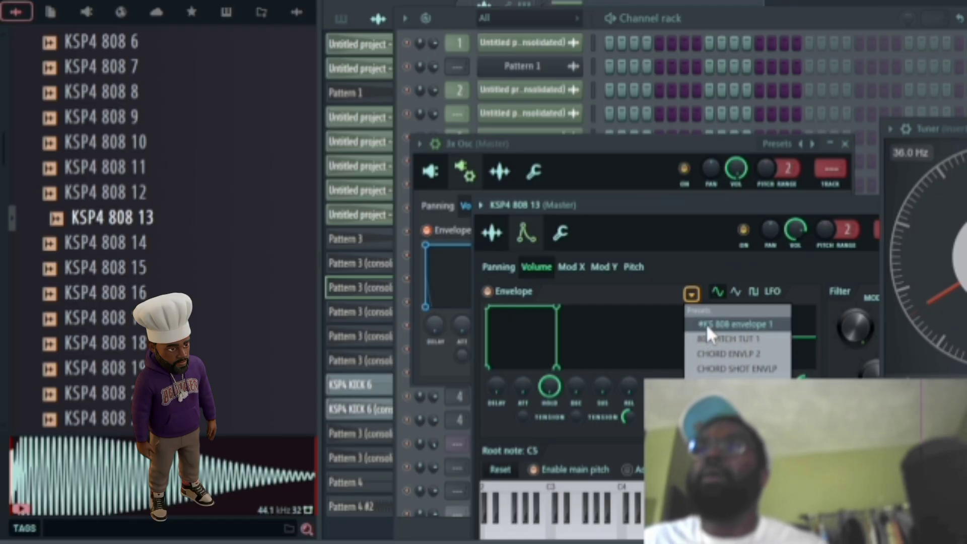
pyautogui.click(543, 297)
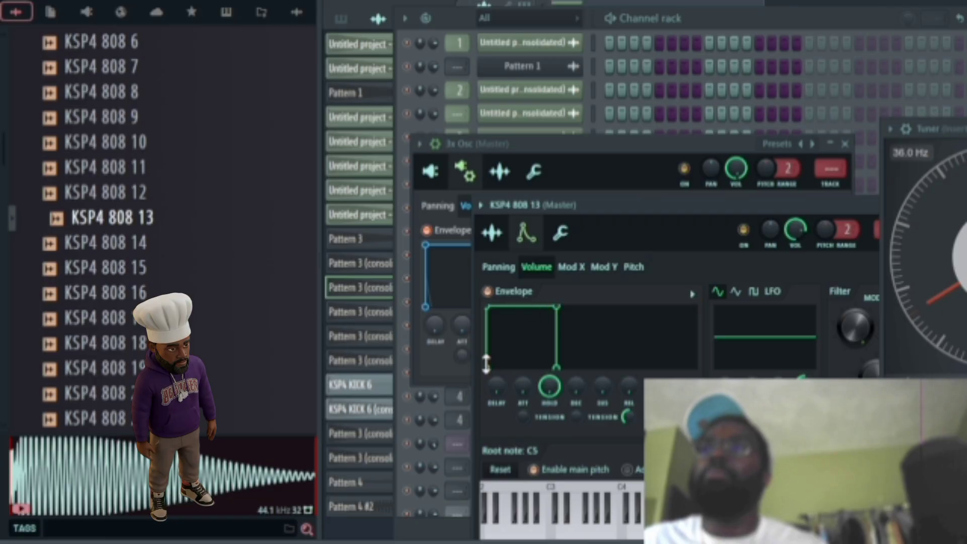
# - Try the 808 PITCH TUT 1 preset on KSP4 808 13's pitch envelope and replace it with a different envelope preset
pyautogui.click(633, 267)
pyautogui.click(691, 293)
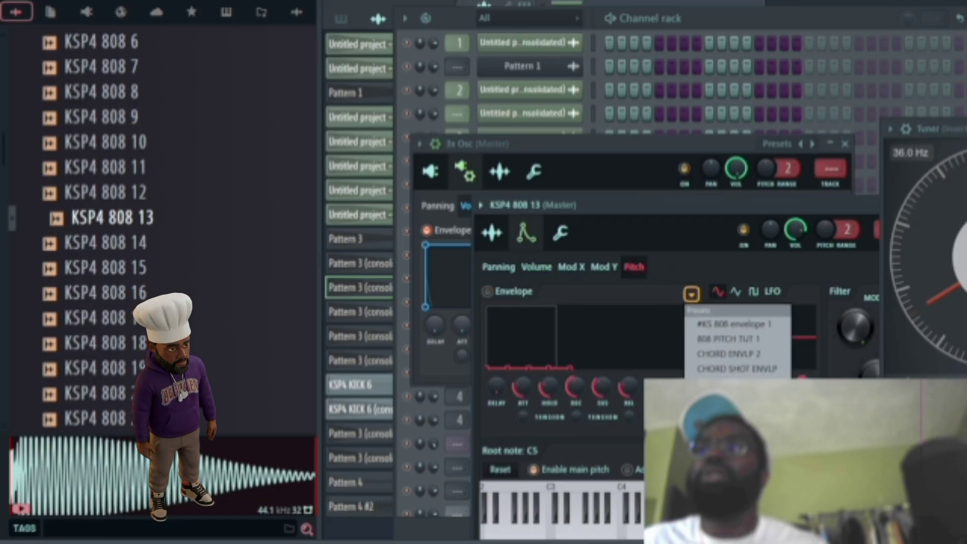
pyautogui.click(726, 336)
pyautogui.click(691, 294)
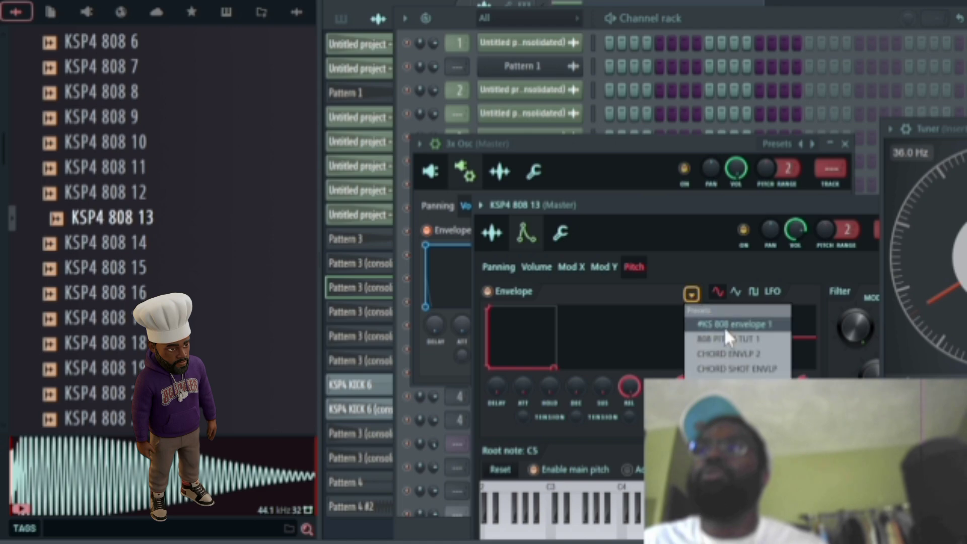
pyautogui.click(730, 397)
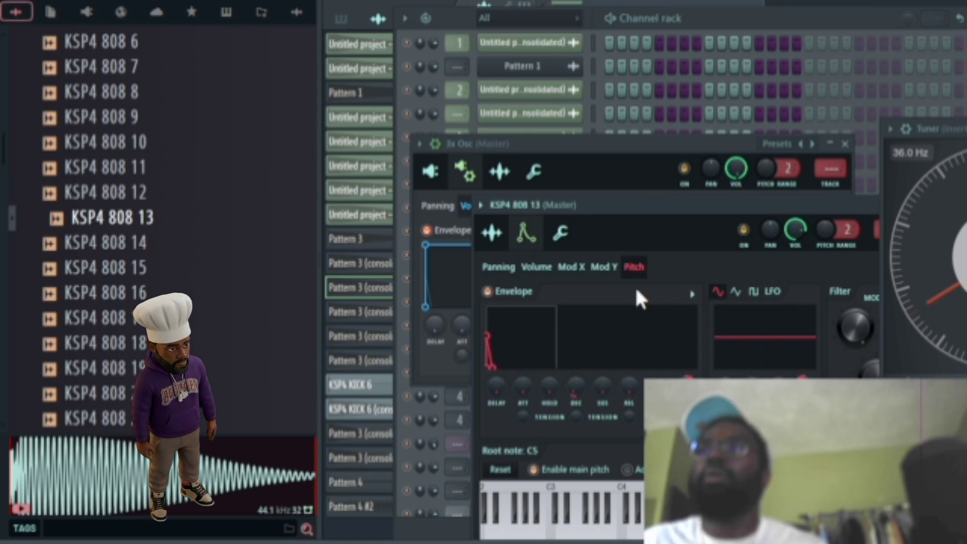
pyautogui.click(691, 294)
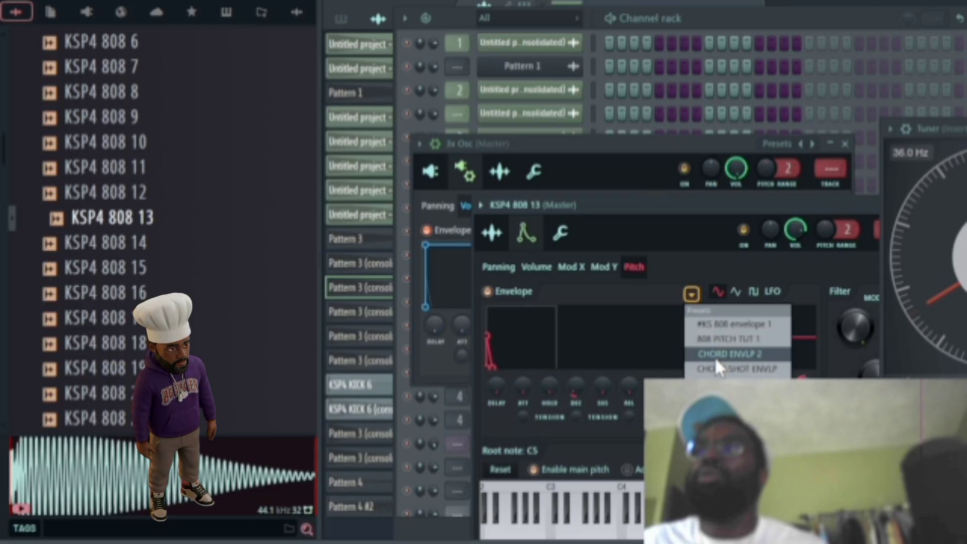
# - Compare presets such as CHORD ENVLP 2 on KSP4 808 13's volume envelope and apply CHORD SHOT ENVLP
pyautogui.click(551, 267)
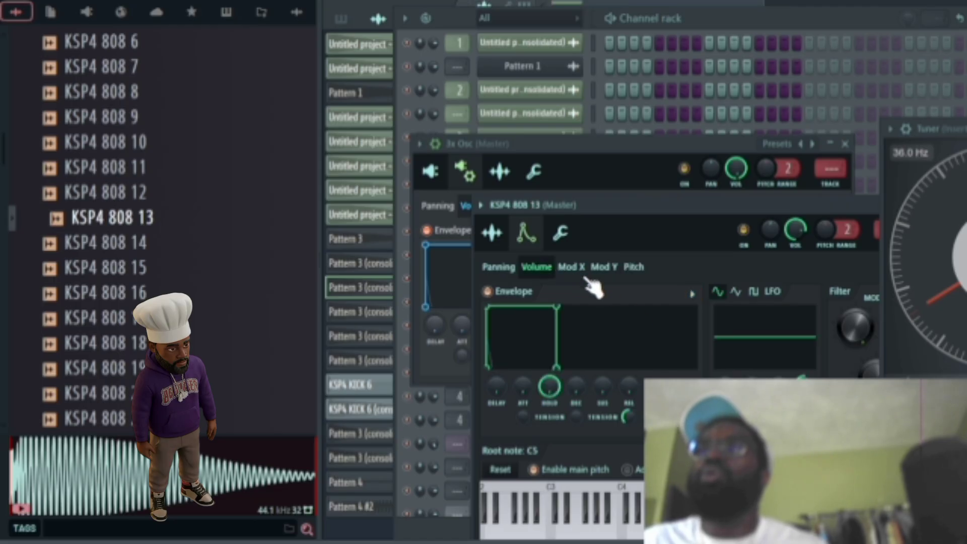
pyautogui.click(692, 294)
pyautogui.click(725, 324)
pyautogui.click(691, 294)
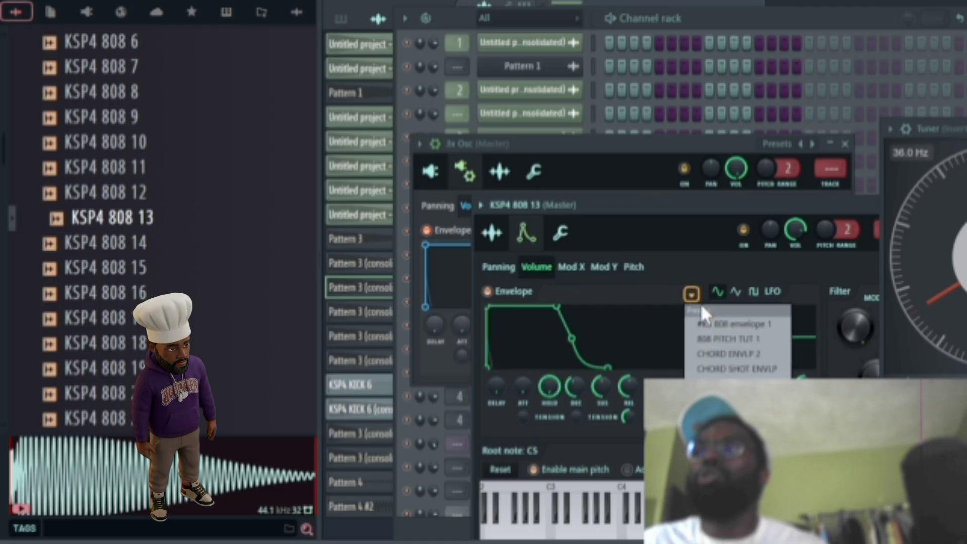
pyautogui.click(706, 351)
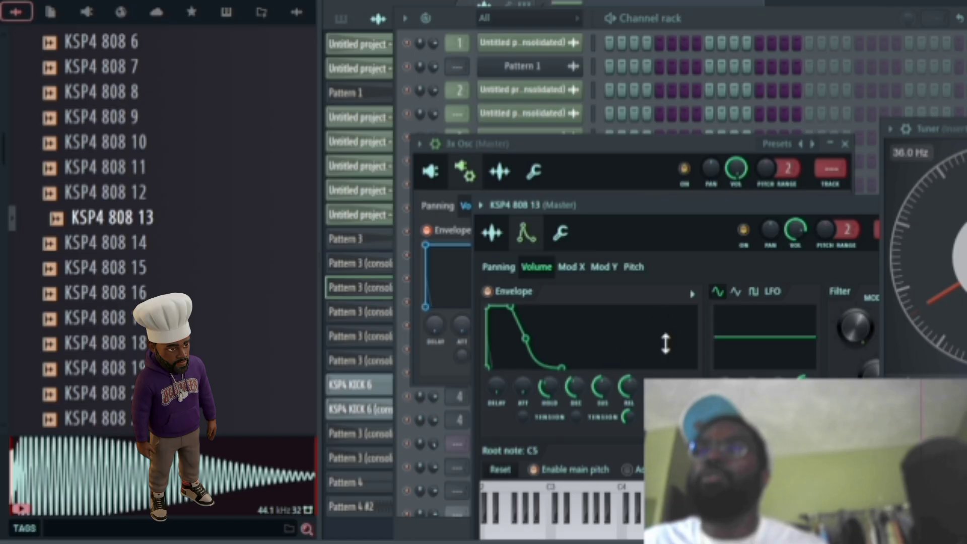
pyautogui.click(691, 294)
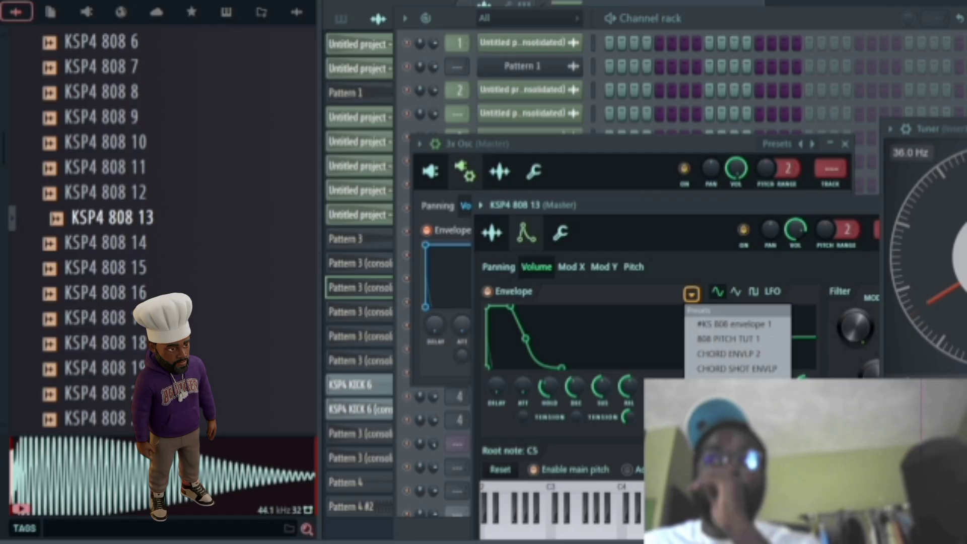
pyautogui.click(734, 382)
pyautogui.click(691, 295)
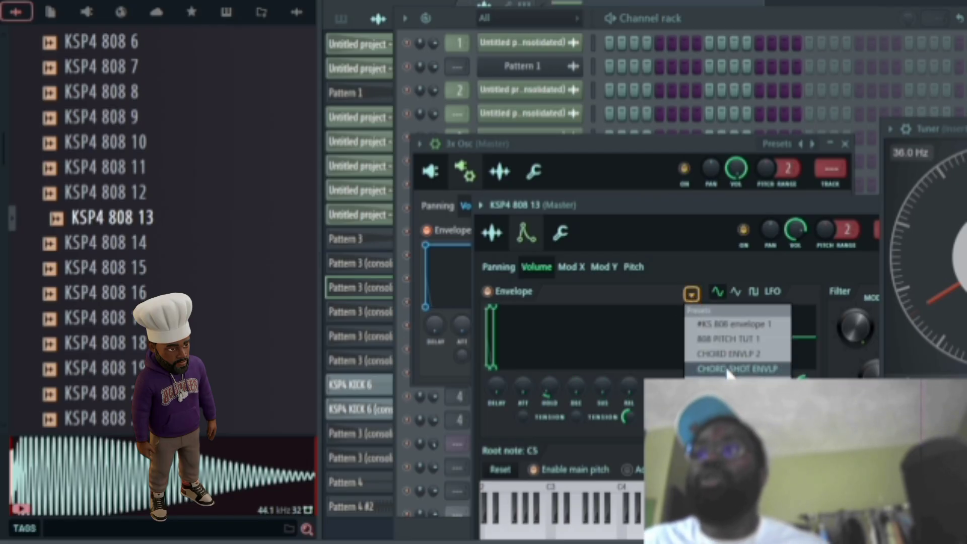
pyautogui.click(729, 369)
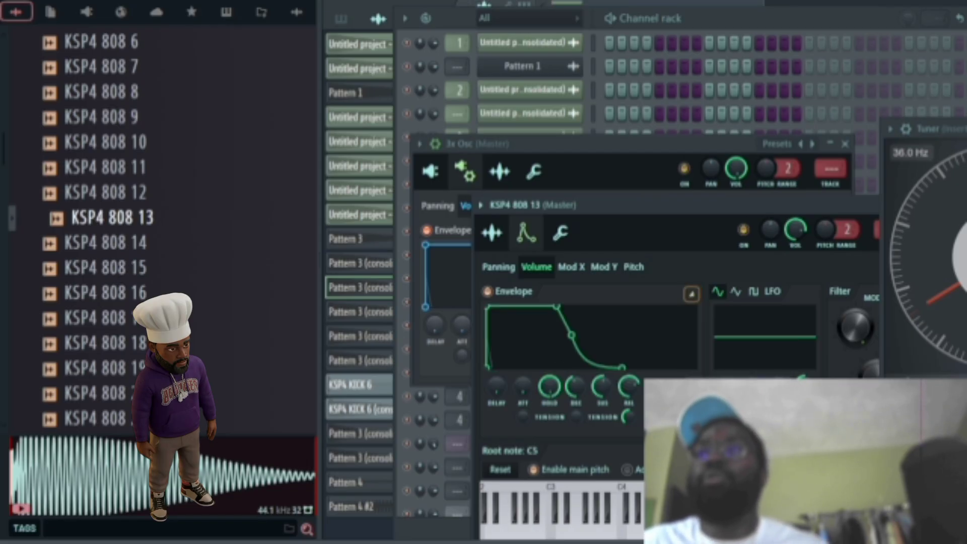
# - Close the channel settings windows, the channel rack and the Tuner so that only the playlist and browser remain
pyautogui.click(691, 295)
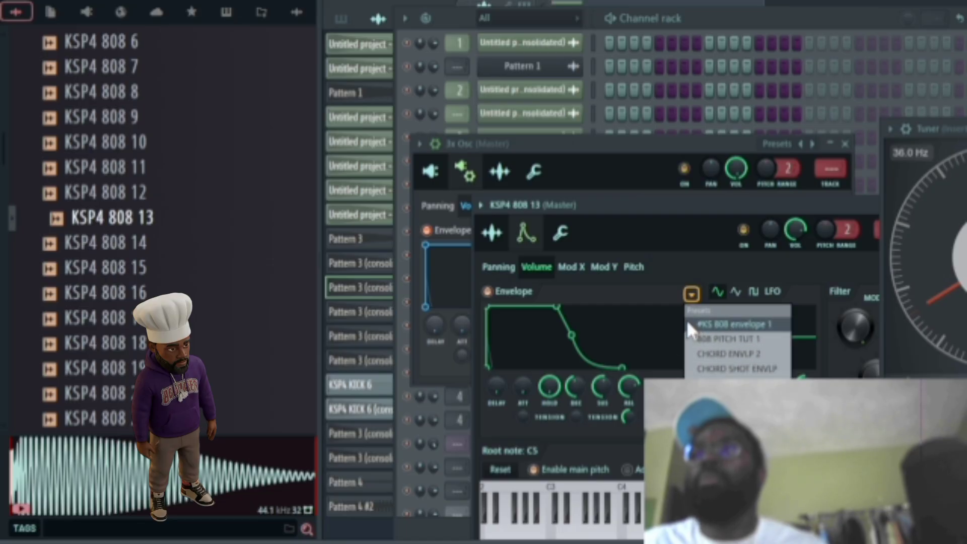
pyautogui.click(648, 269)
pyautogui.click(711, 14)
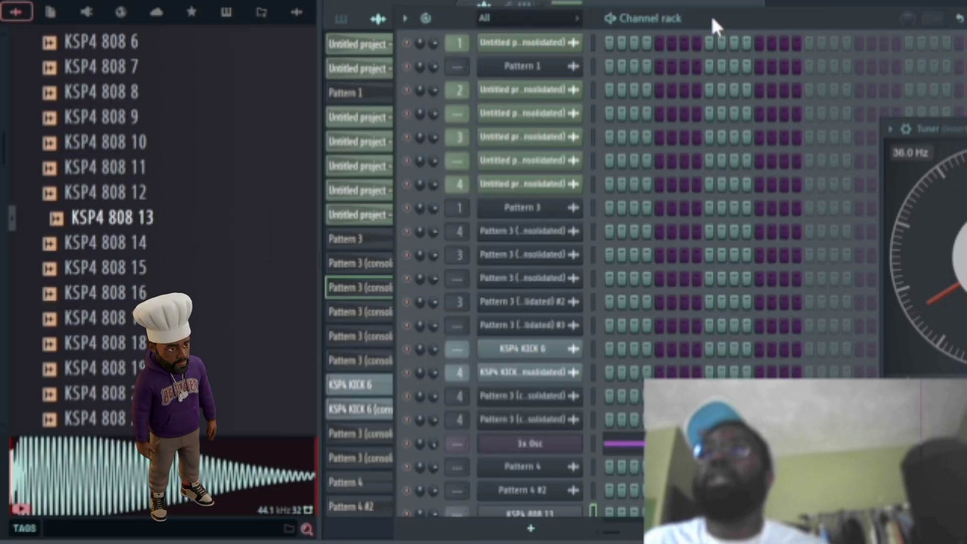
pyautogui.click(713, 3)
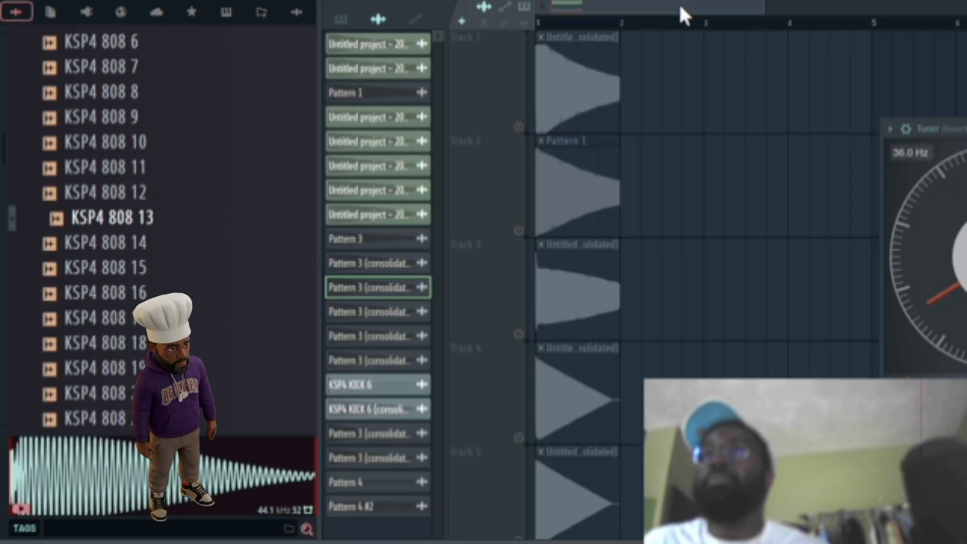
pyautogui.moveTo(963, 132); pyautogui.dragTo(851, 126)
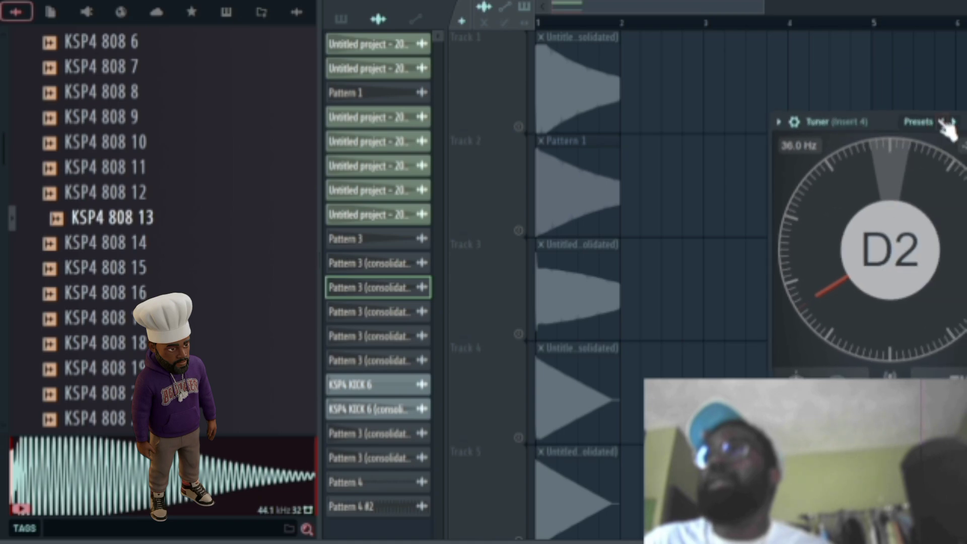
pyautogui.click(966, 122)
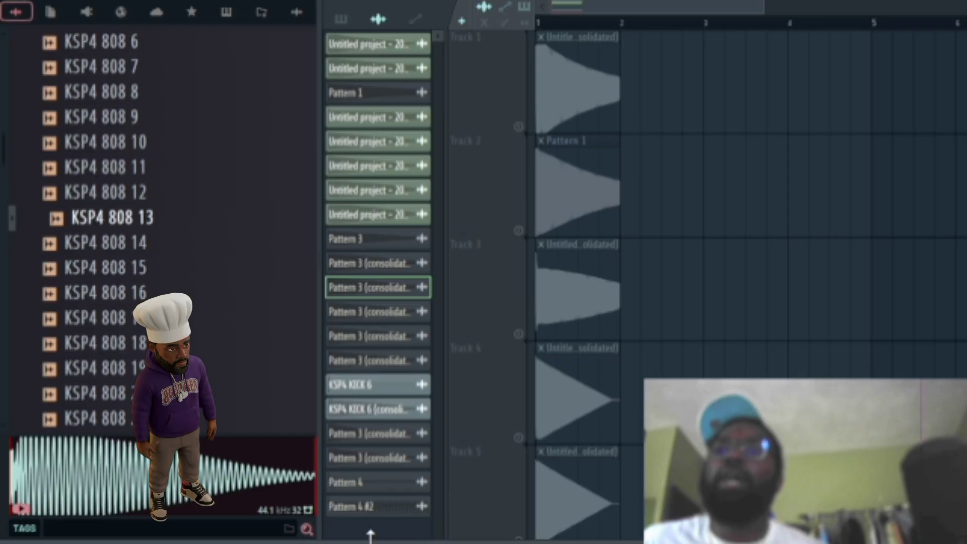
# - Check the recording window in OBS Studio and return to FL Studio
pyautogui.click(371, 541)
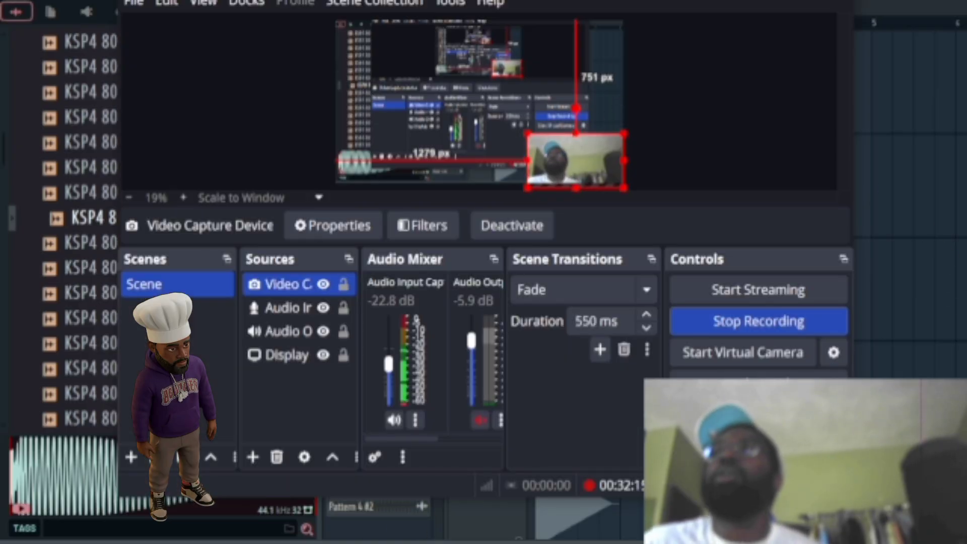
pyautogui.click(923, 3)
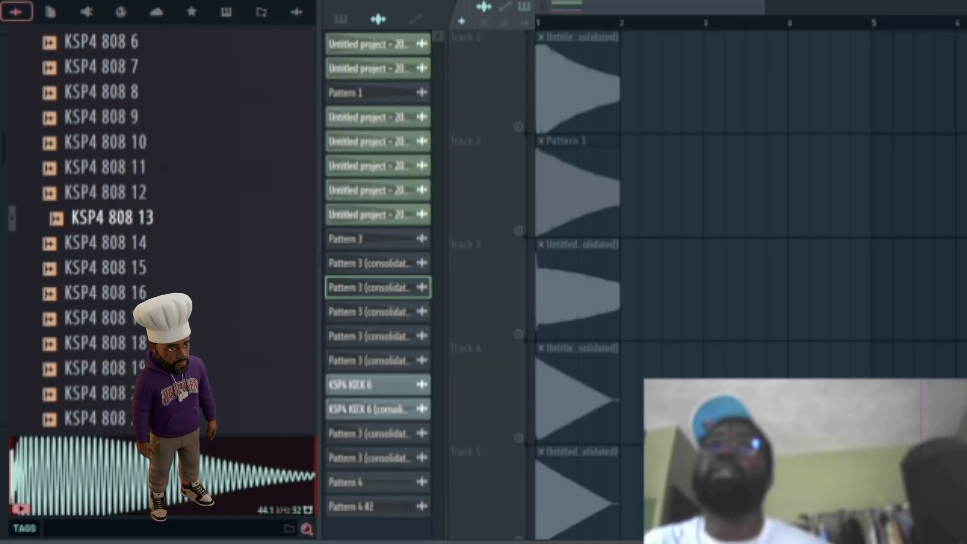
# - Save the project as "ksp4 808s master v4" in its own new project folder
pyautogui.click(20, 1)
pyautogui.click(42, 7)
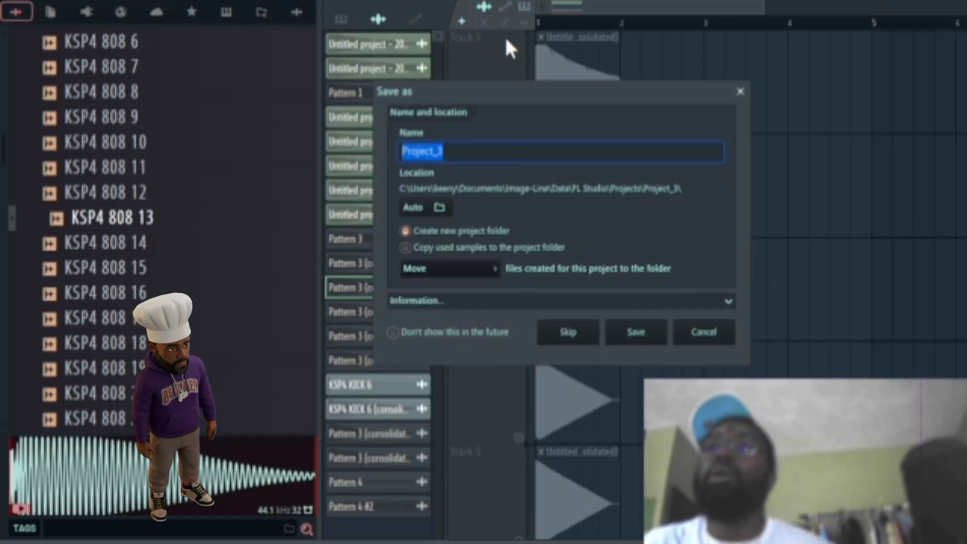
pyautogui.write('ks')
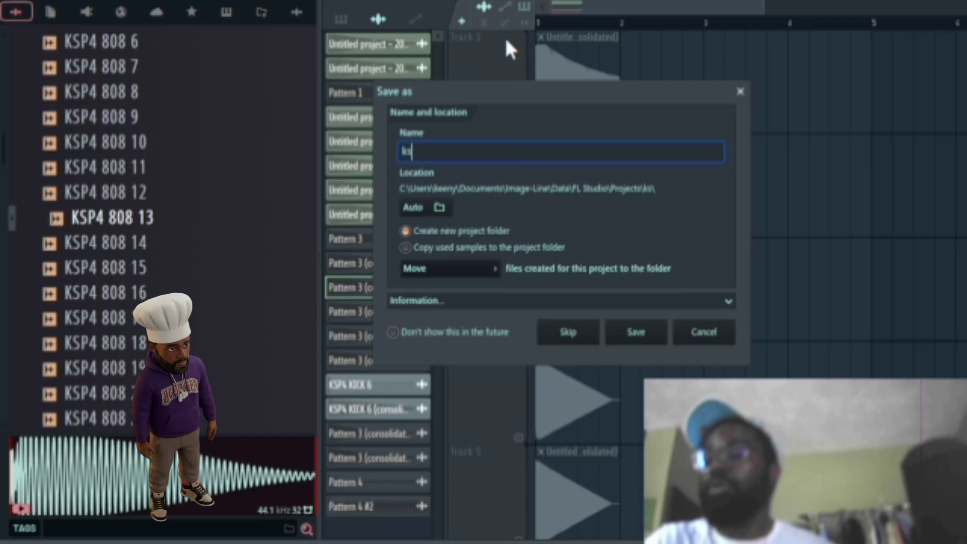
pyautogui.write('p4 ')
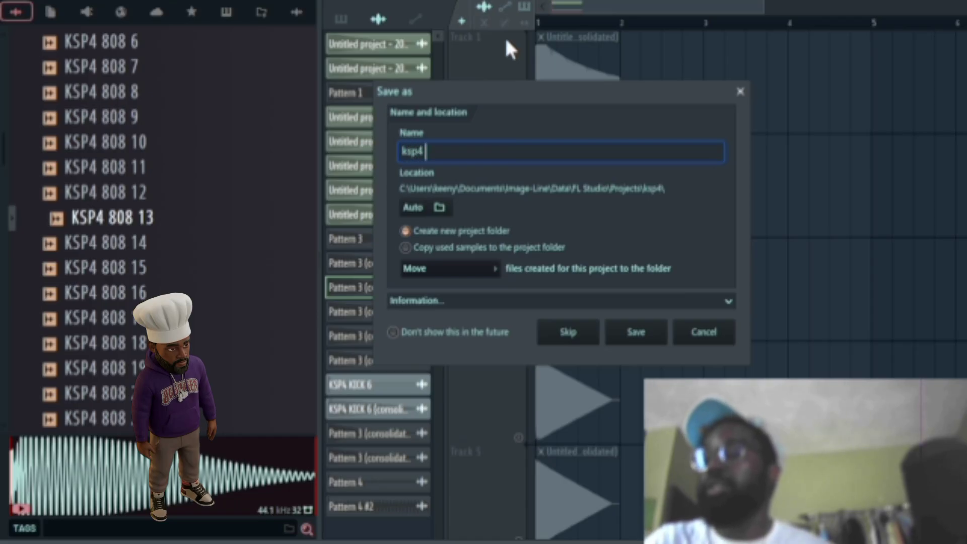
pyautogui.write('808s')
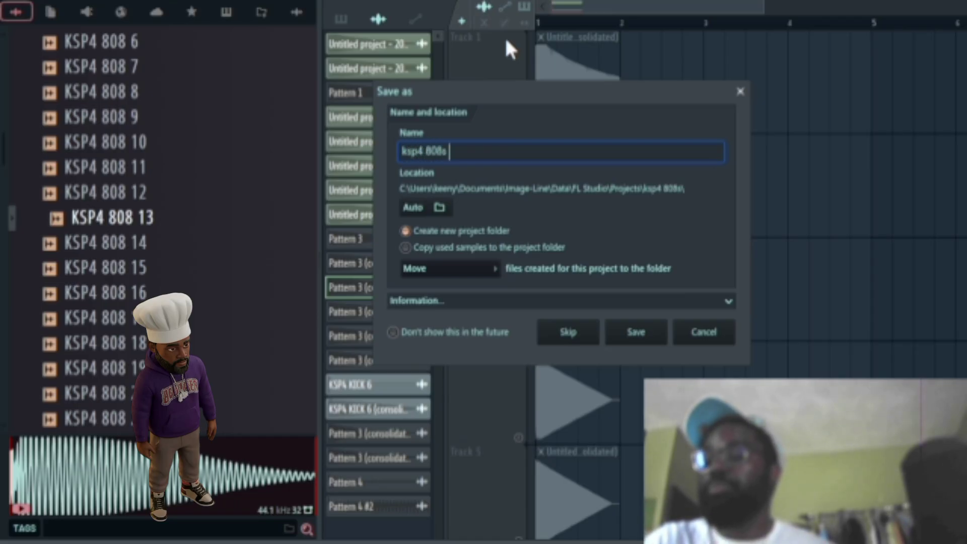
pyautogui.write(' mas')
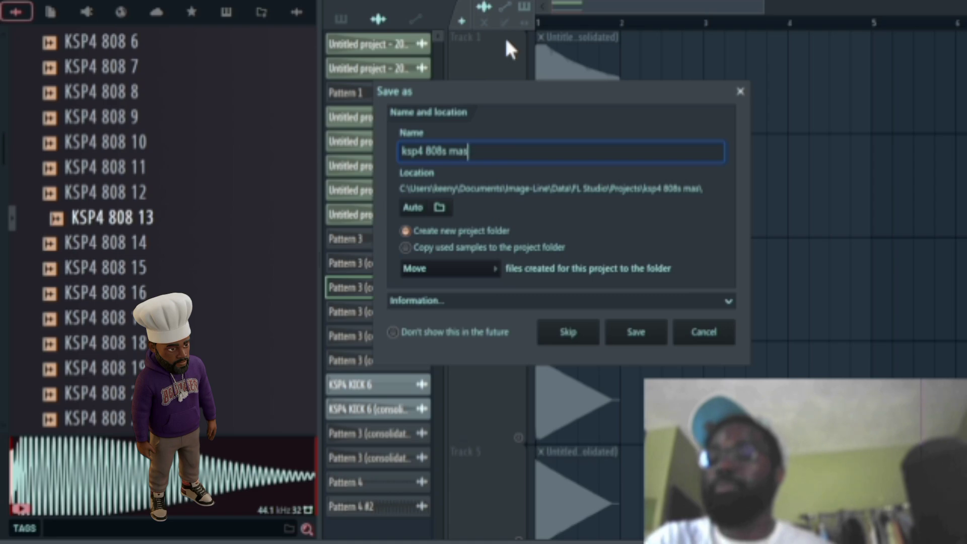
pyautogui.write('ter ')
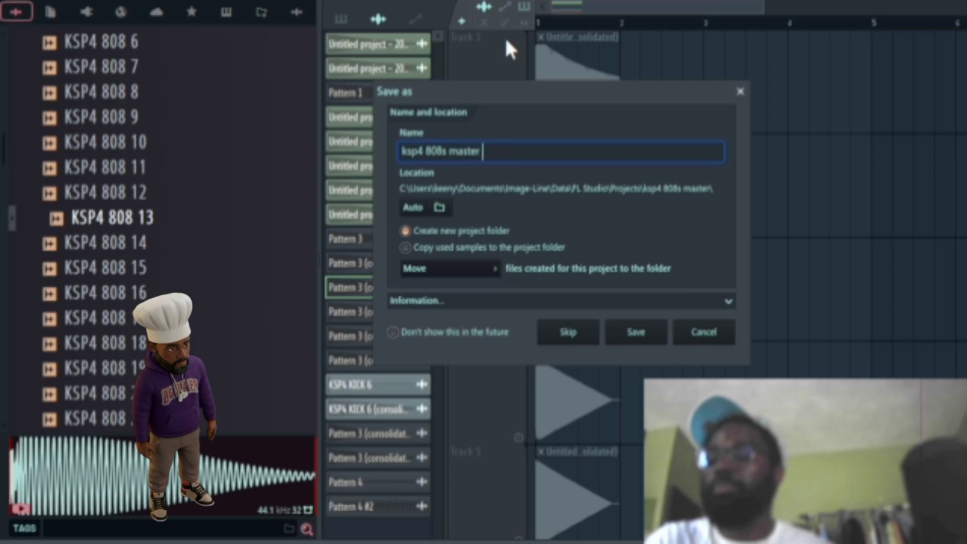
pyautogui.write('v4')
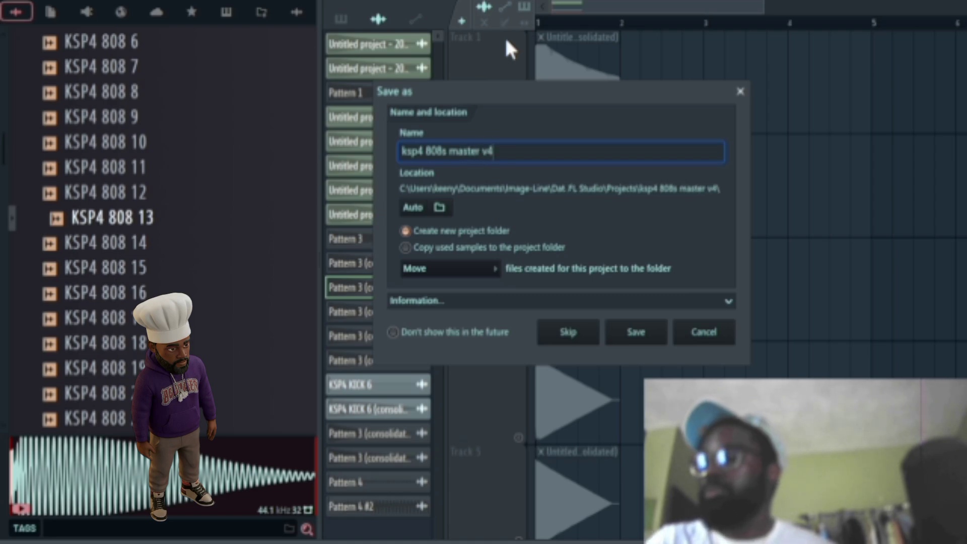
pyautogui.press('Return')
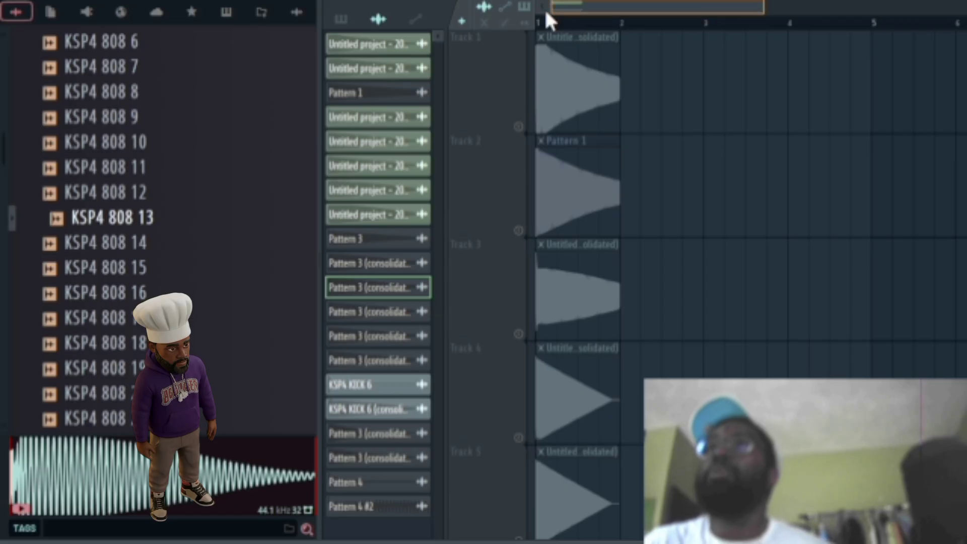
# - Switch to the OBS Studio recording window
pyautogui.click(368, 541)
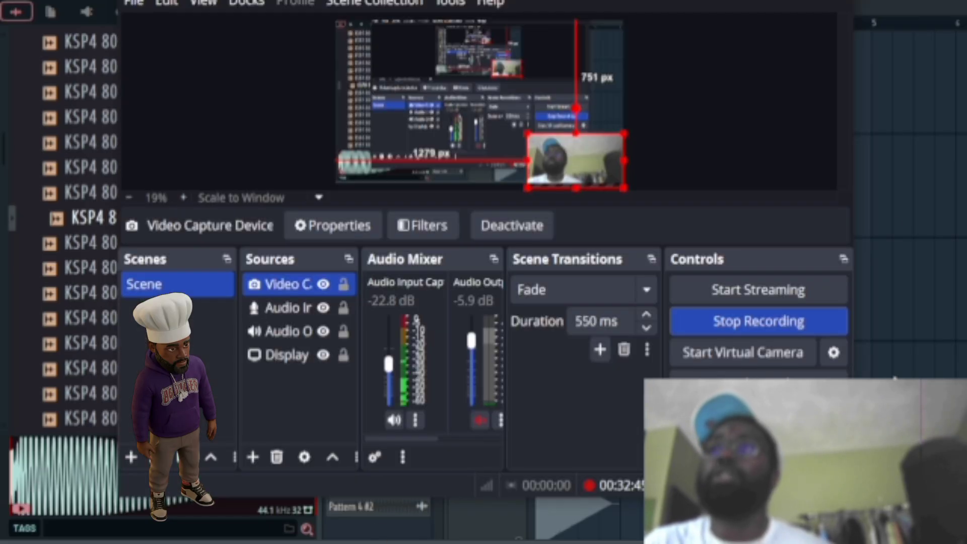